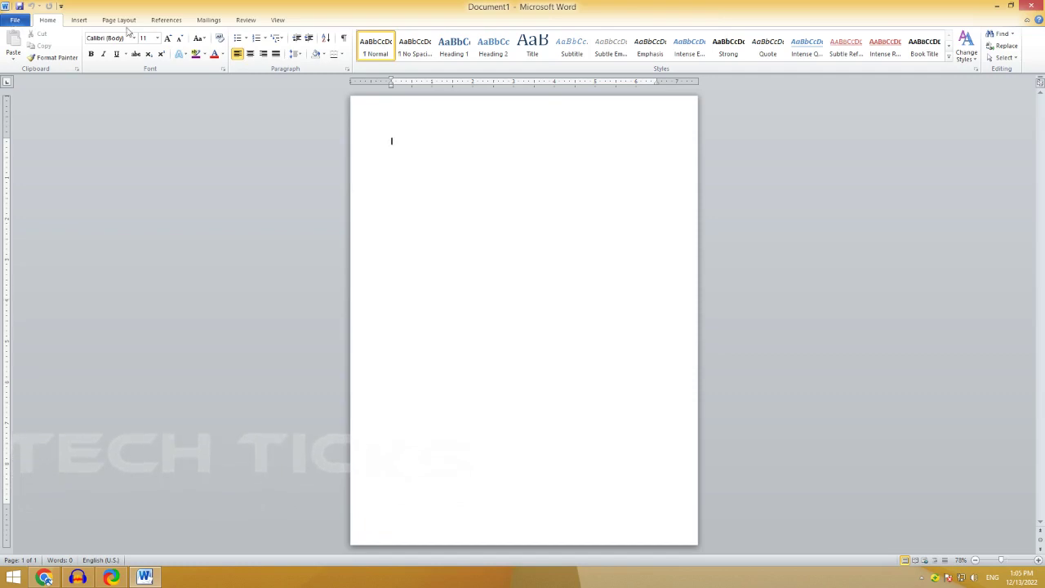
Step: Switch the ribbon to the Insert tab for the blank Document1
click(78, 19)
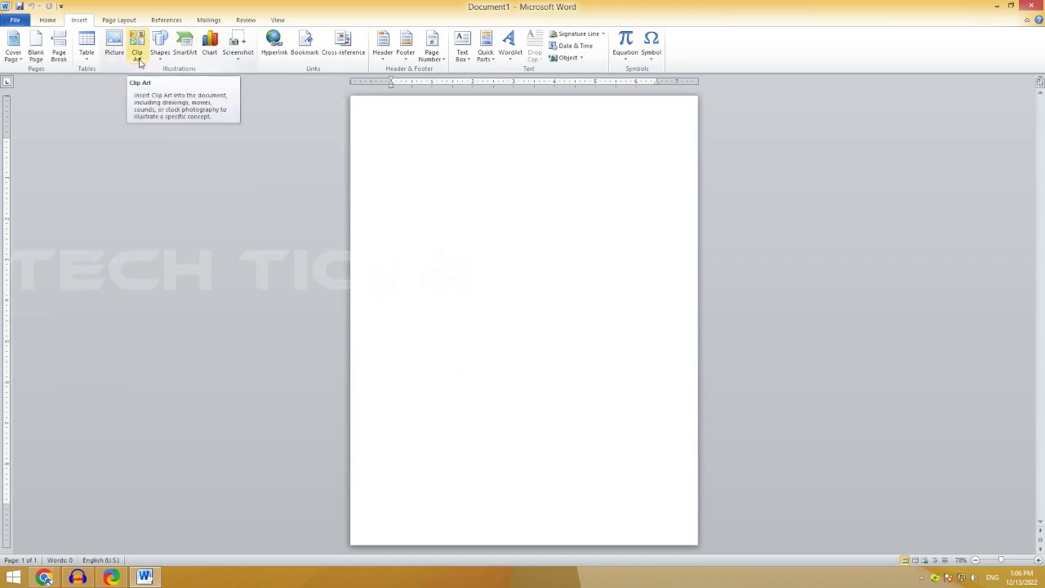
Step: Open the Clip Art pane and confirm the search covers all media types
click(139, 53)
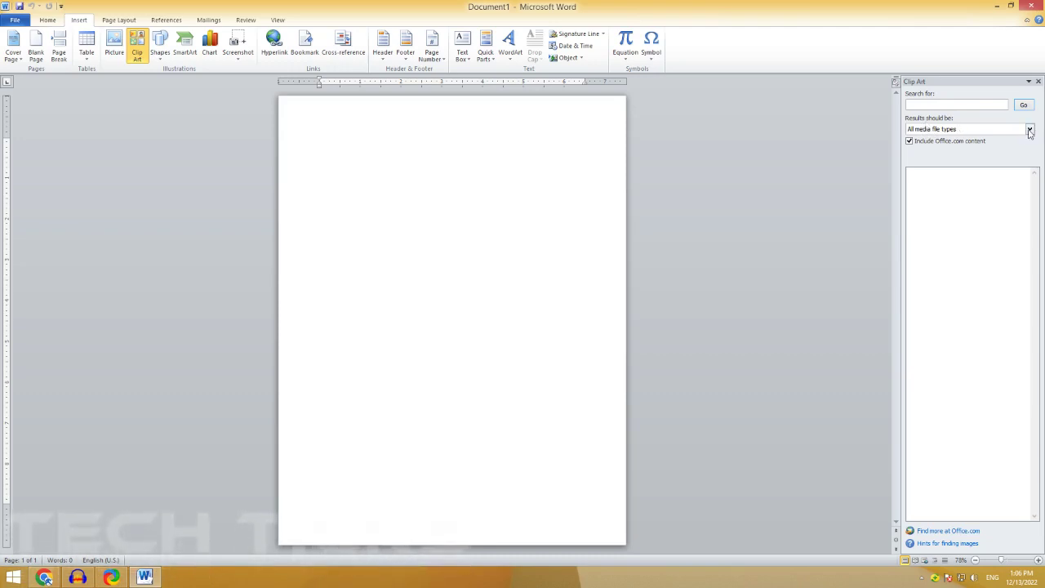
click(1030, 129)
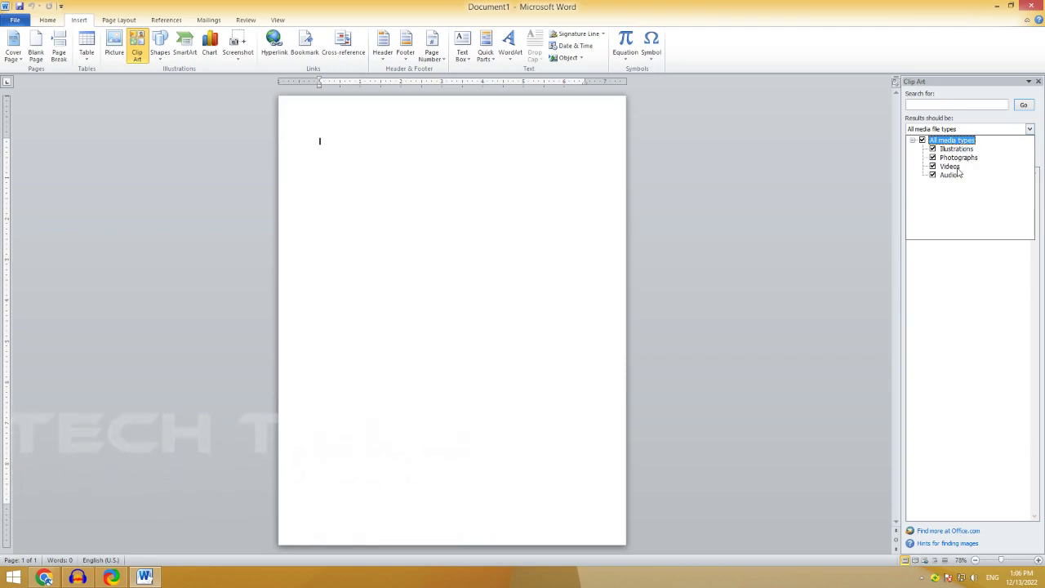
click(965, 271)
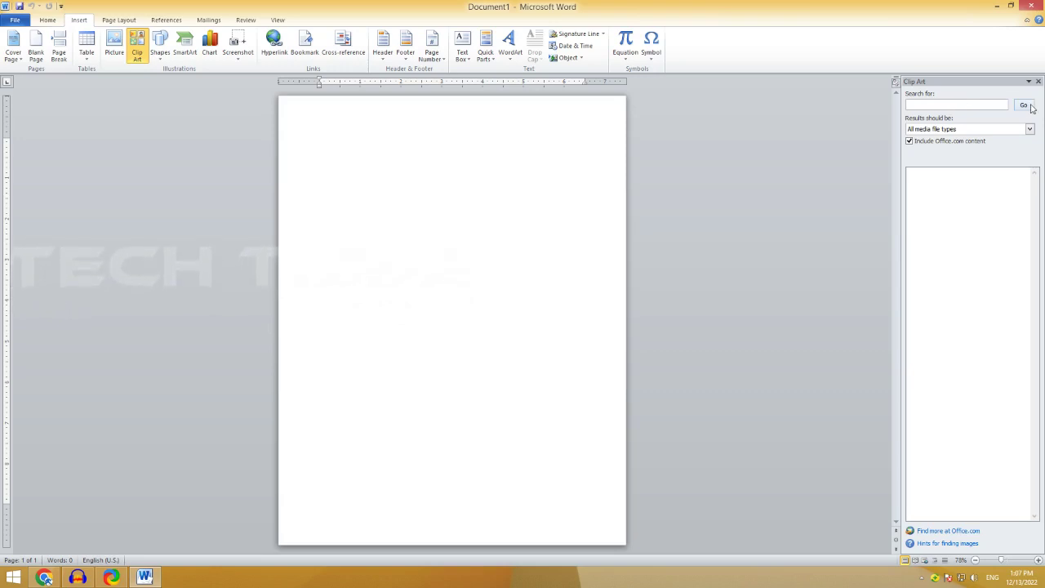
Step: Search all clip art and insert the eye-care clip into the document
click(1027, 106)
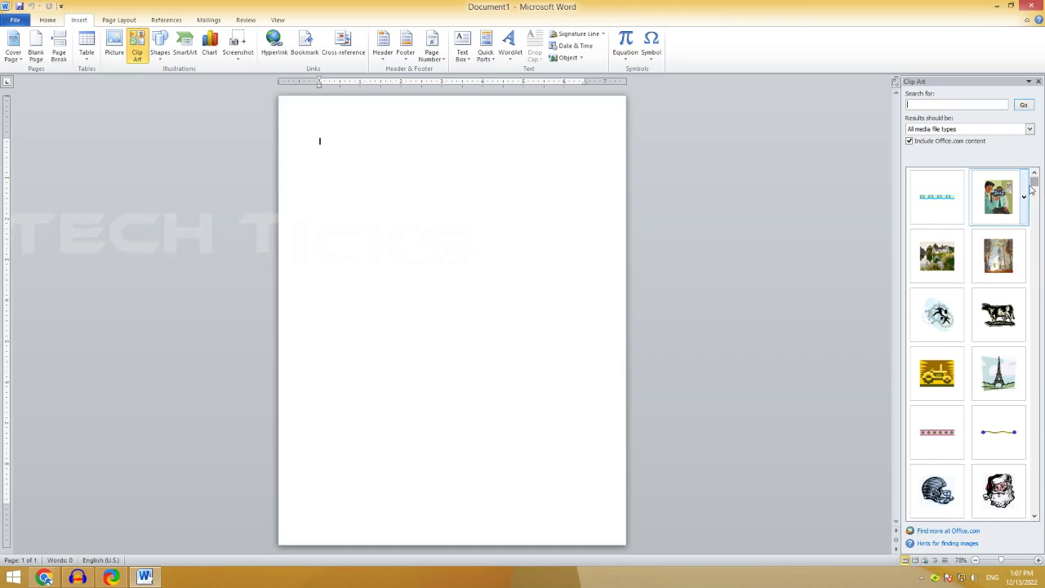
click(1035, 245)
mouse_move(1038, 247)
mouse_down()
mouse_move(1040, 471)
mouse_move(1043, 169)
mouse_up()
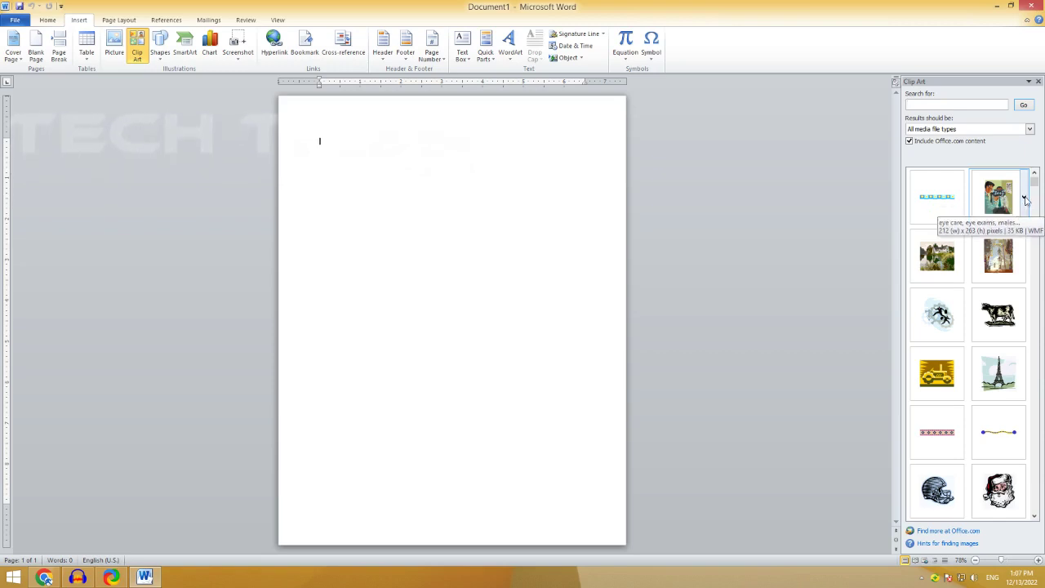
click(1024, 198)
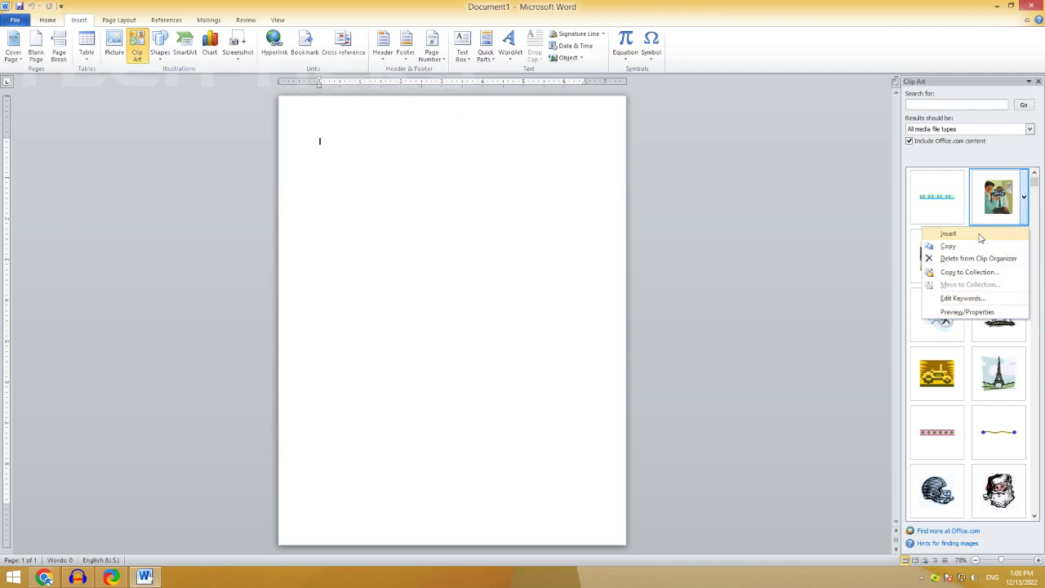
click(949, 234)
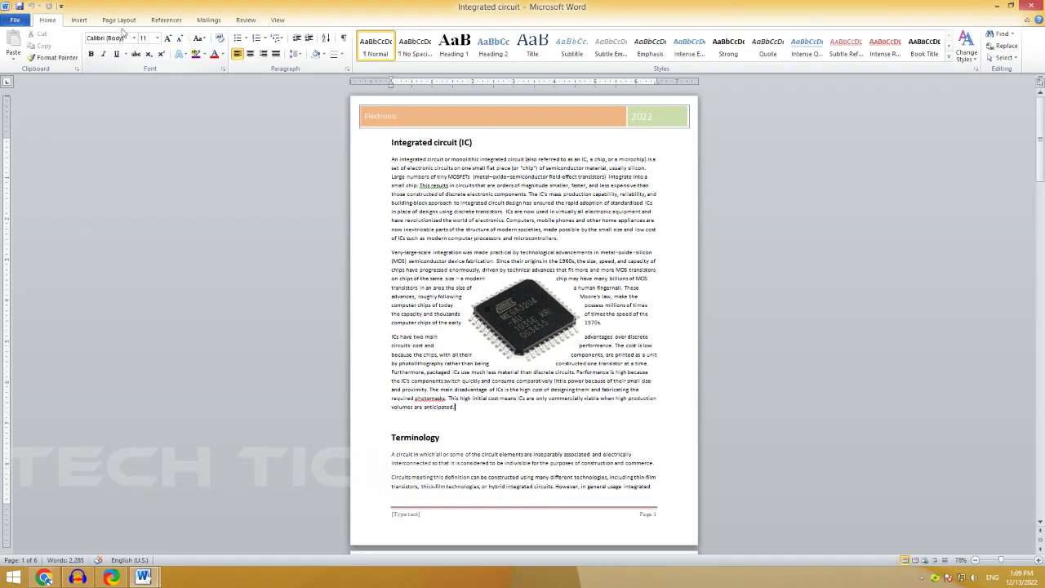
Step: Browse the Shapes gallery of lines, block arrows, flowchart and callout shapes
click(84, 20)
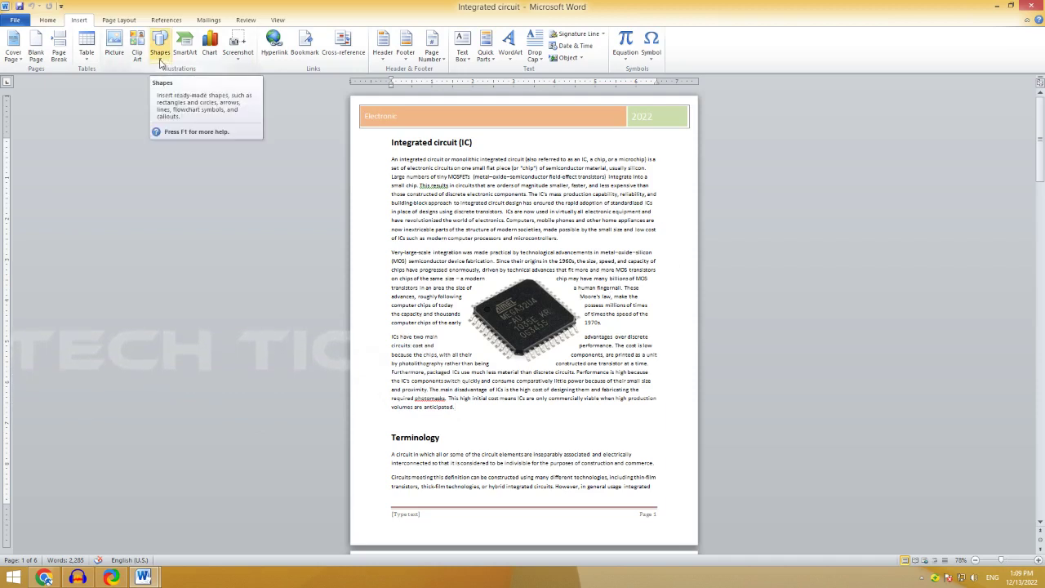
click(161, 63)
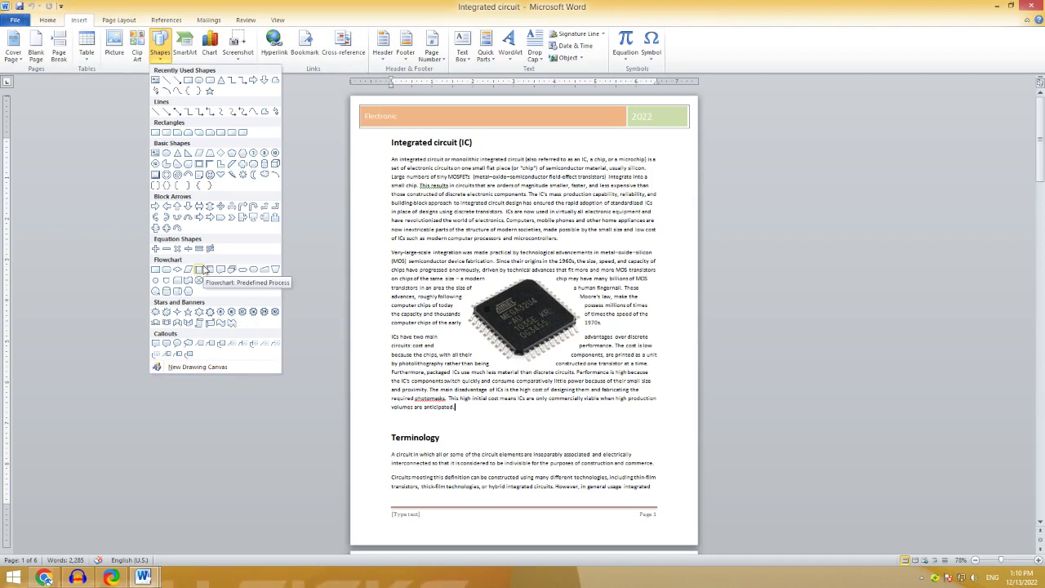
click(160, 57)
click(160, 57)
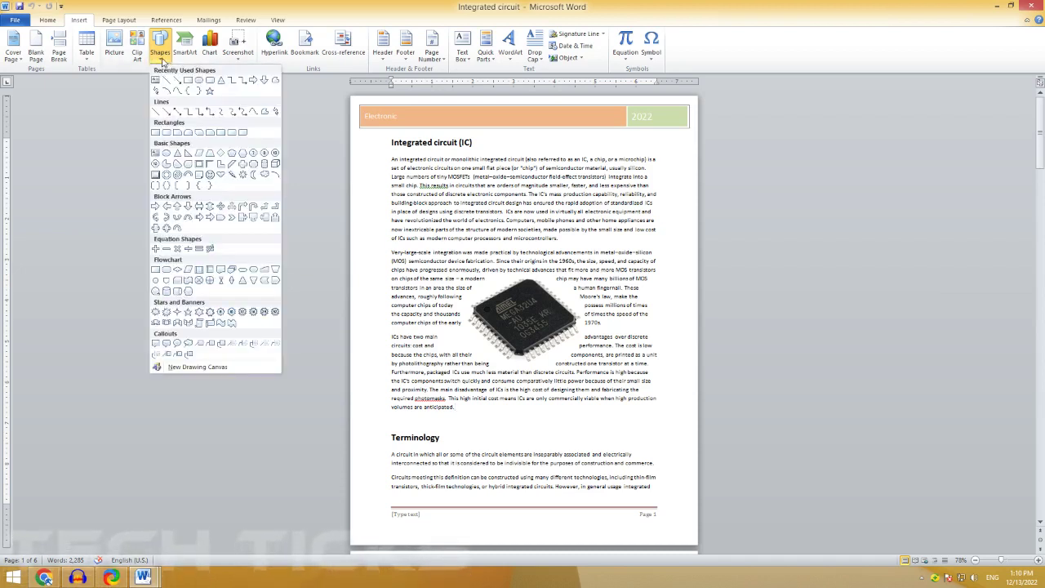
Step: Draw a Block Arrows Right Arrow shape on the page just above the Terminology heading
click(160, 57)
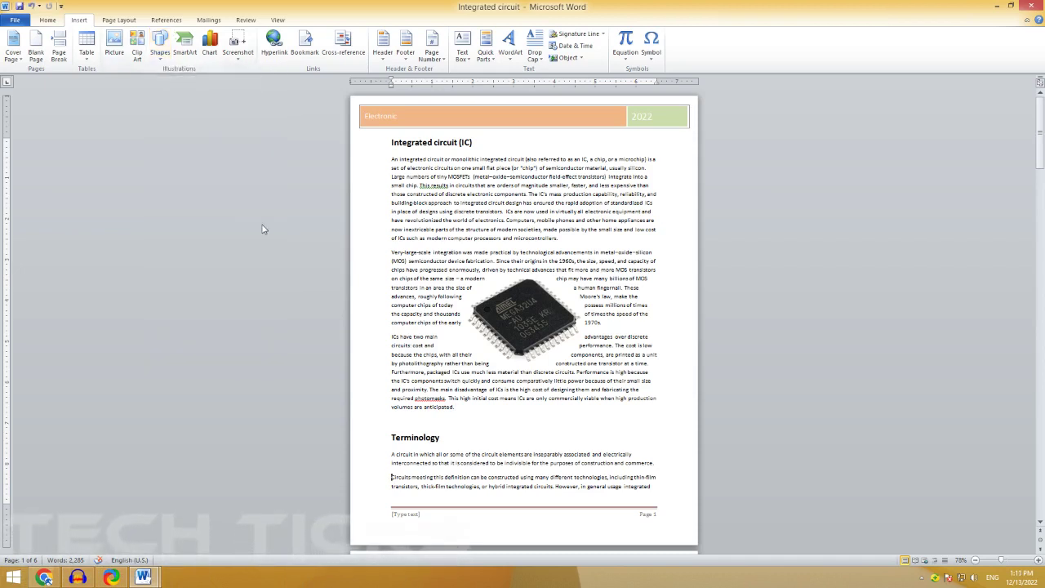
click(264, 222)
click(159, 55)
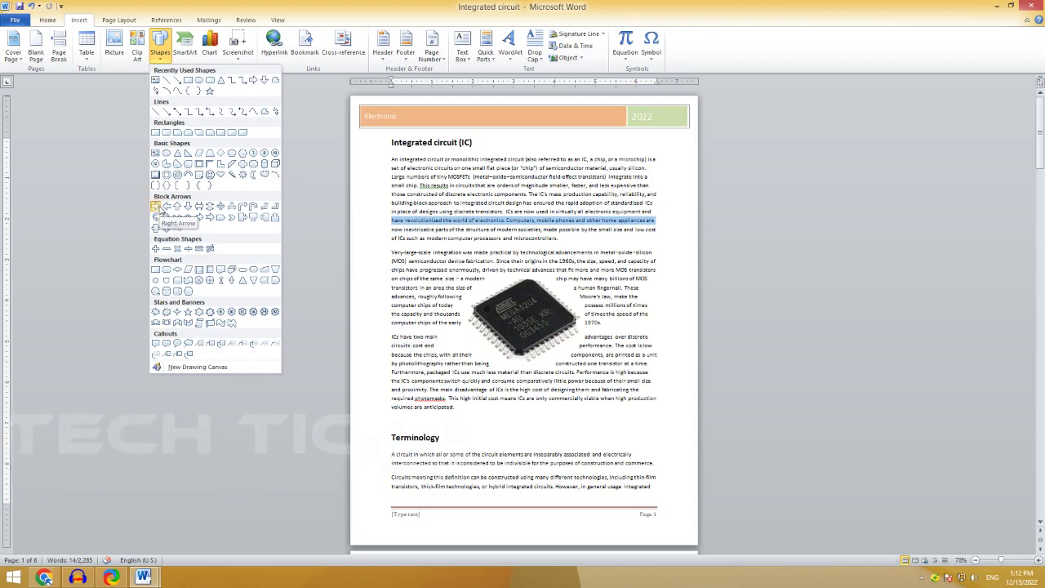
click(156, 206)
drag(522, 407, 607, 469)
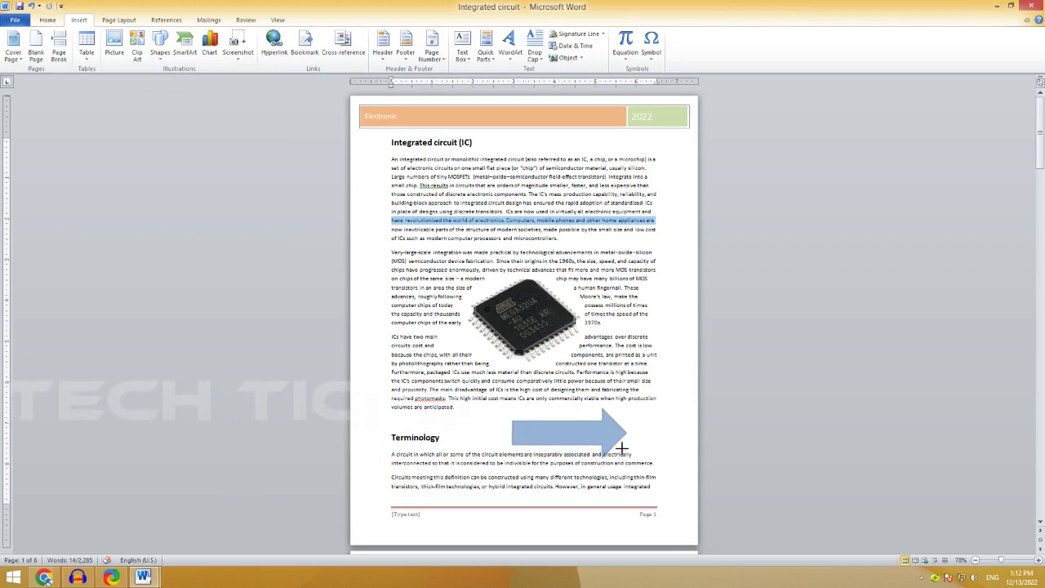
drag(607, 469, 623, 444)
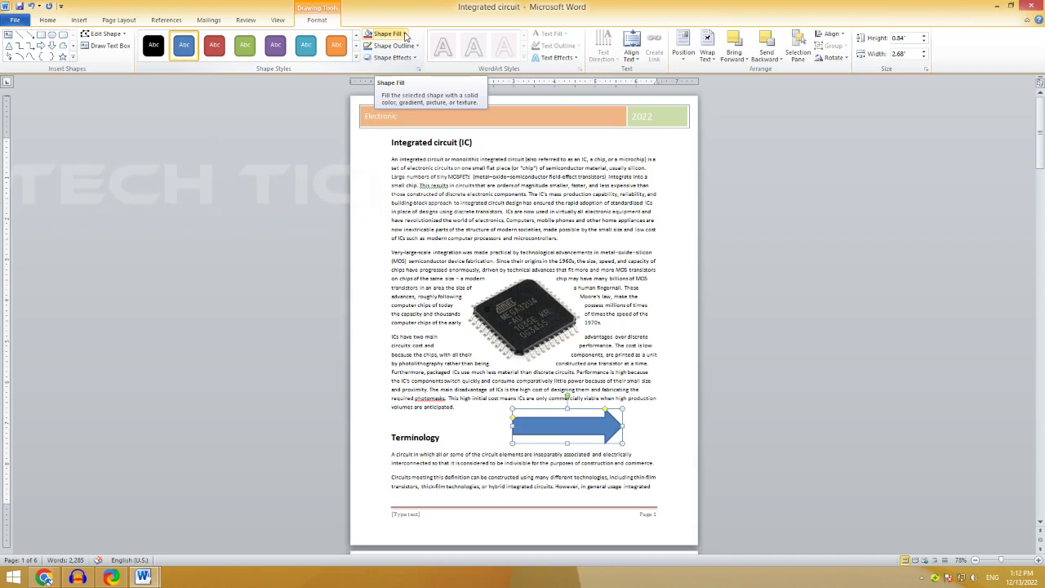
Step: Fill the arrow red, set No Outline, and apply an Inner shadow effect
click(405, 36)
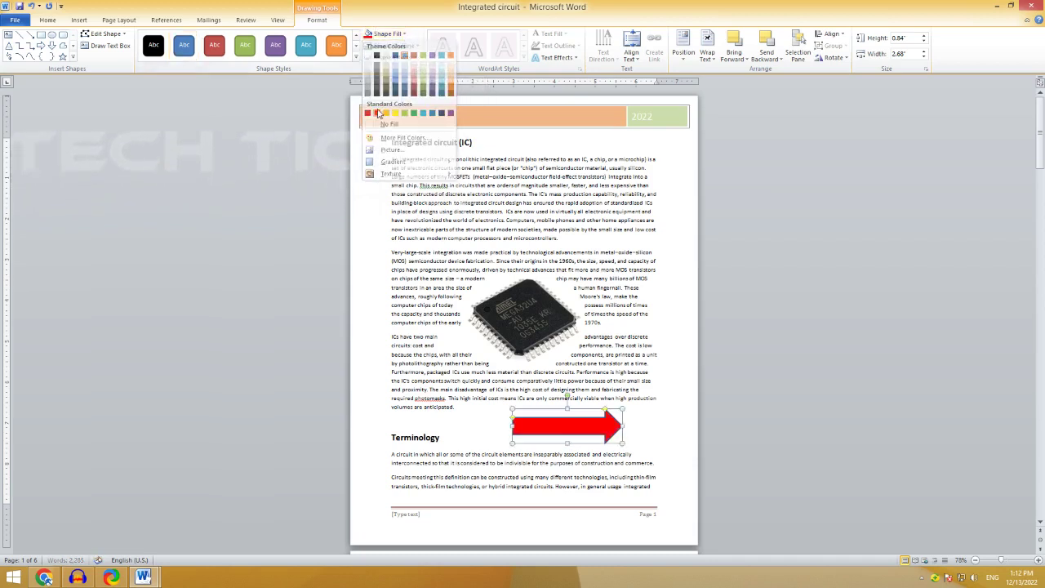
click(376, 113)
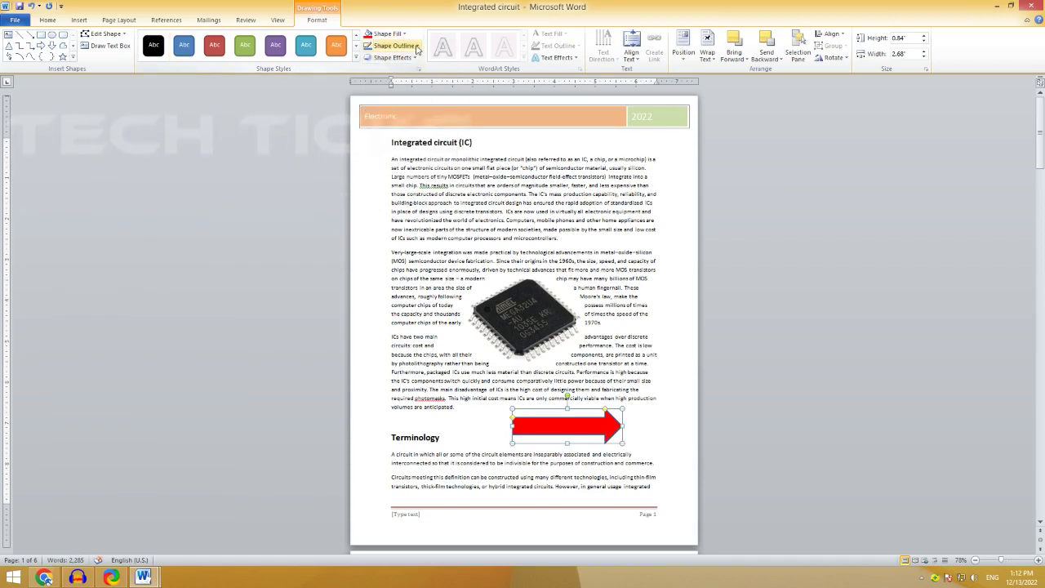
click(417, 48)
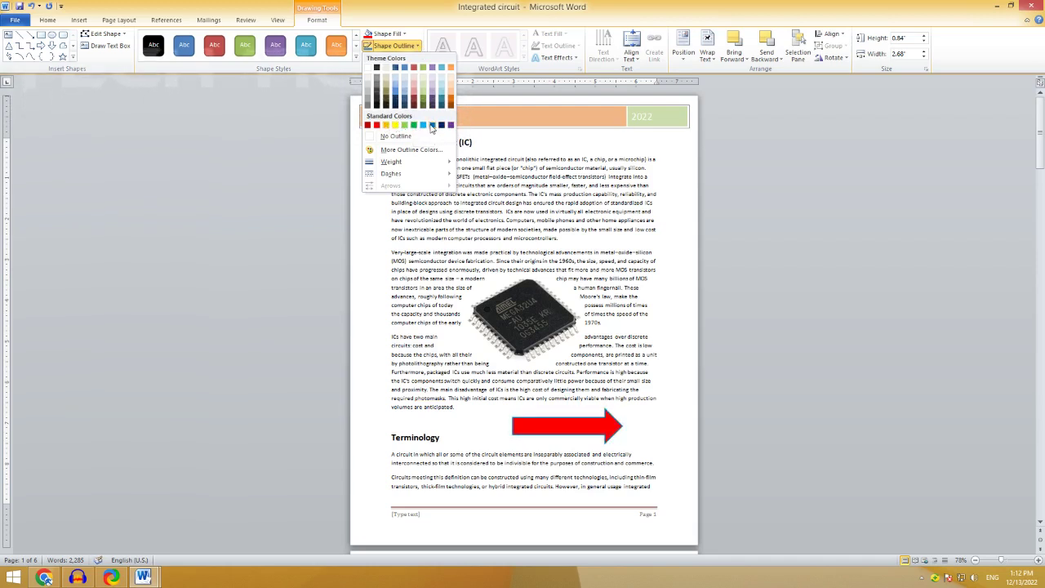
click(432, 135)
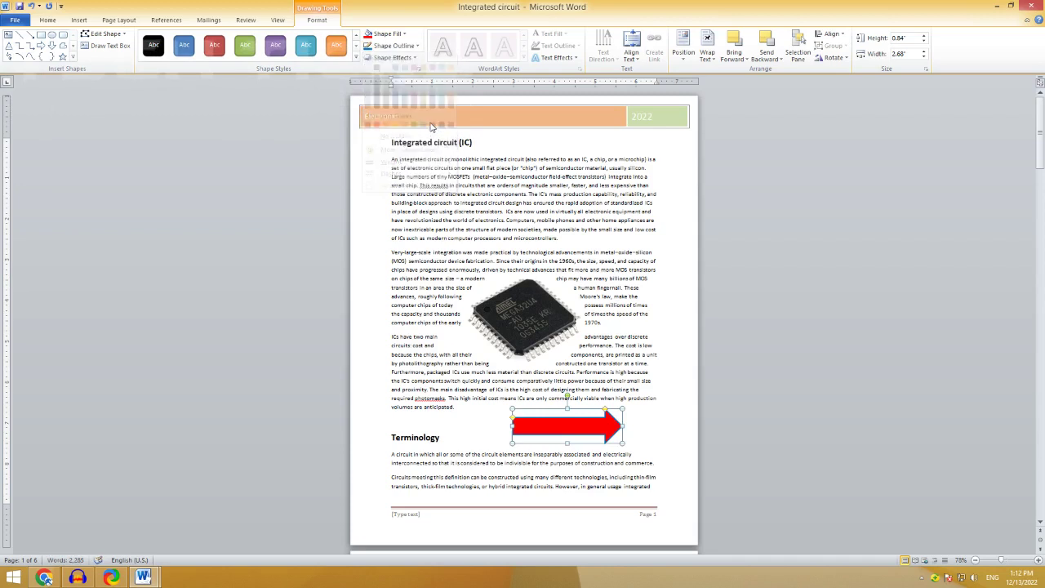
click(416, 59)
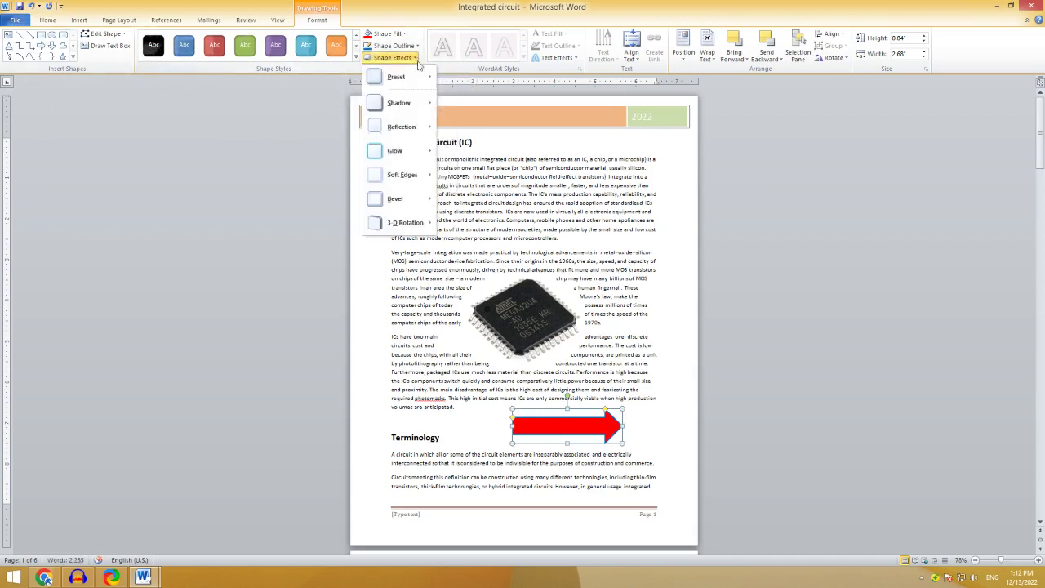
mouse_move(410, 114)
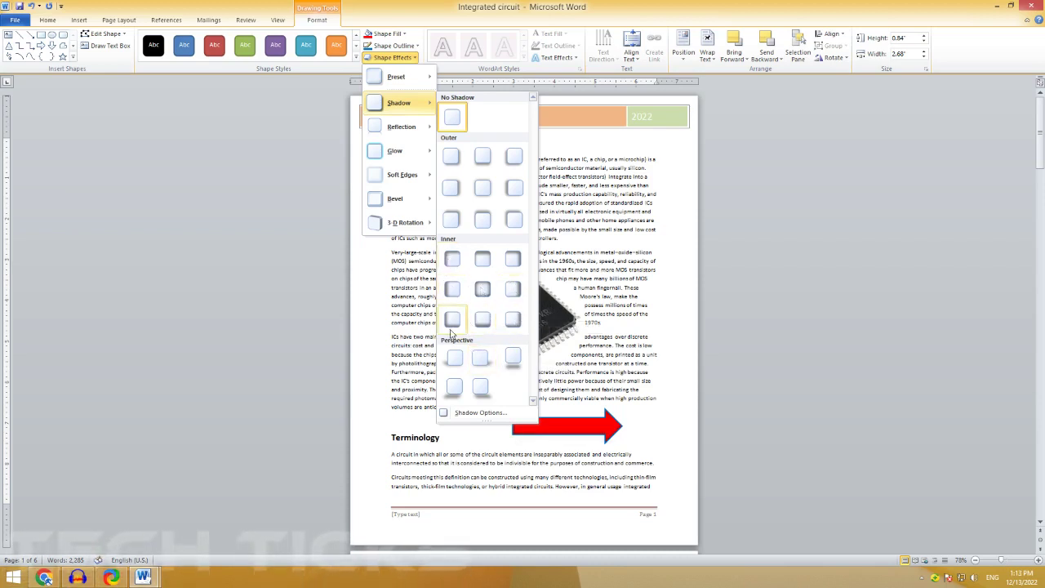
click(514, 305)
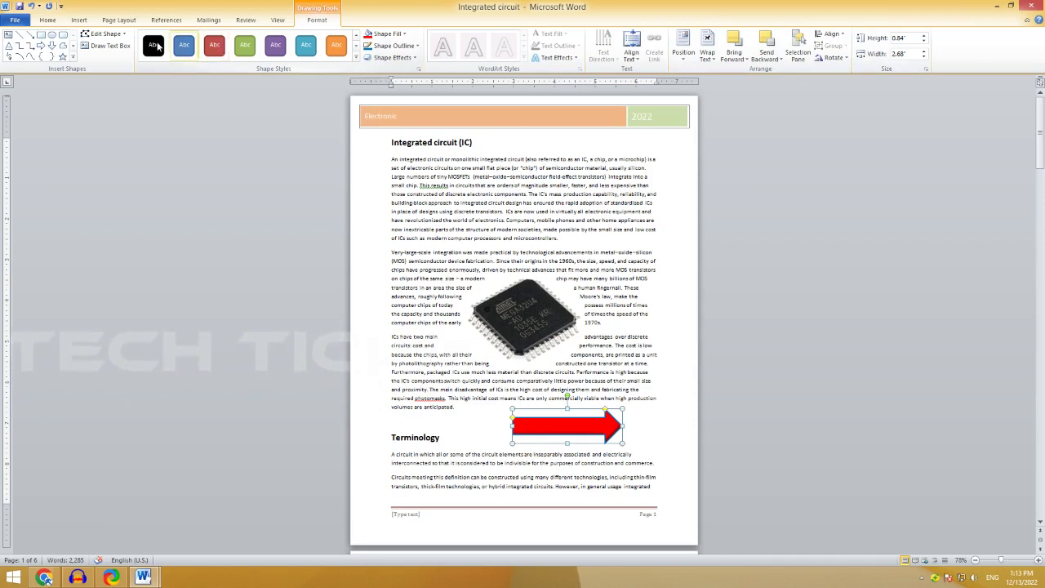
Step: Apply the Intense Effect – Aqua, Accent 5 shape style to the arrow
click(357, 62)
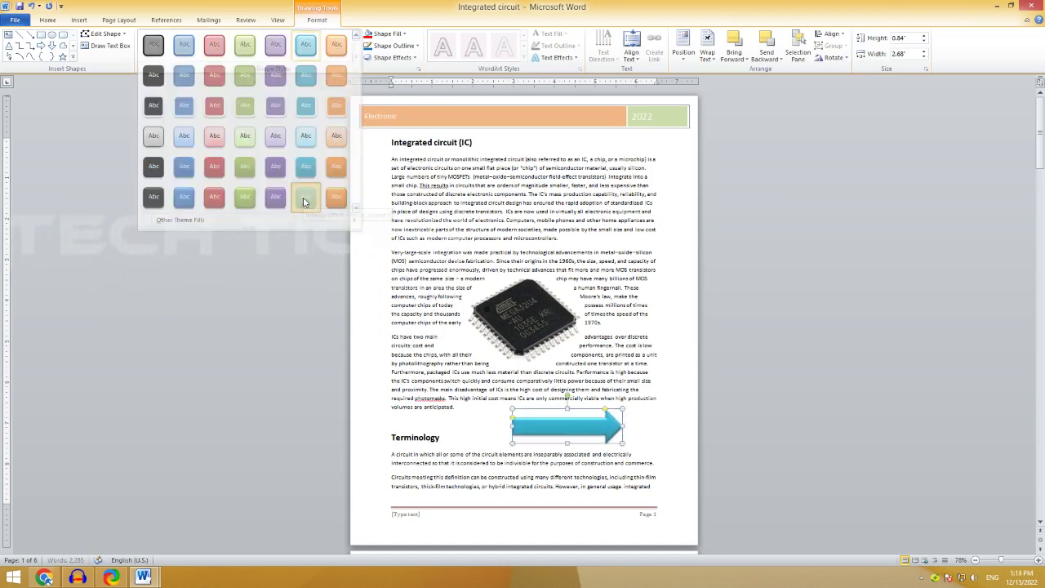
click(305, 198)
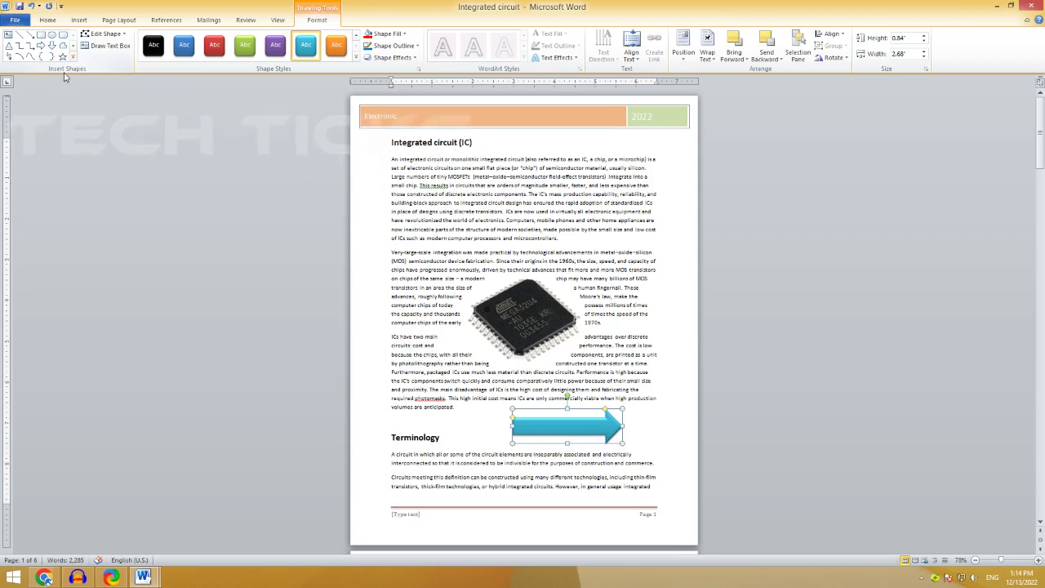
click(73, 59)
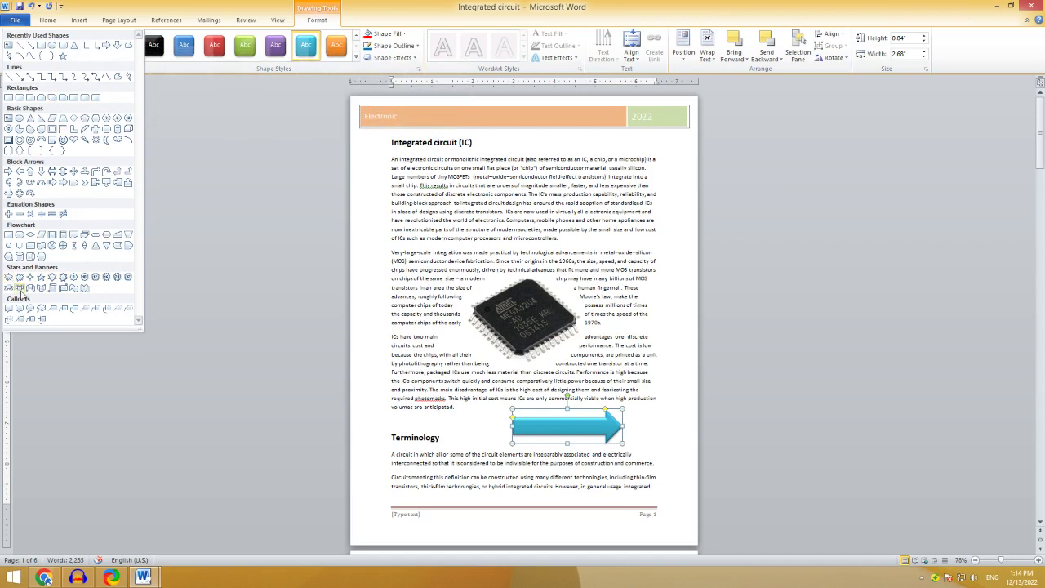
Step: Draw a vertical scroll shape from Stars and Banners, move it beside the chip picture and enlarge it
click(52, 292)
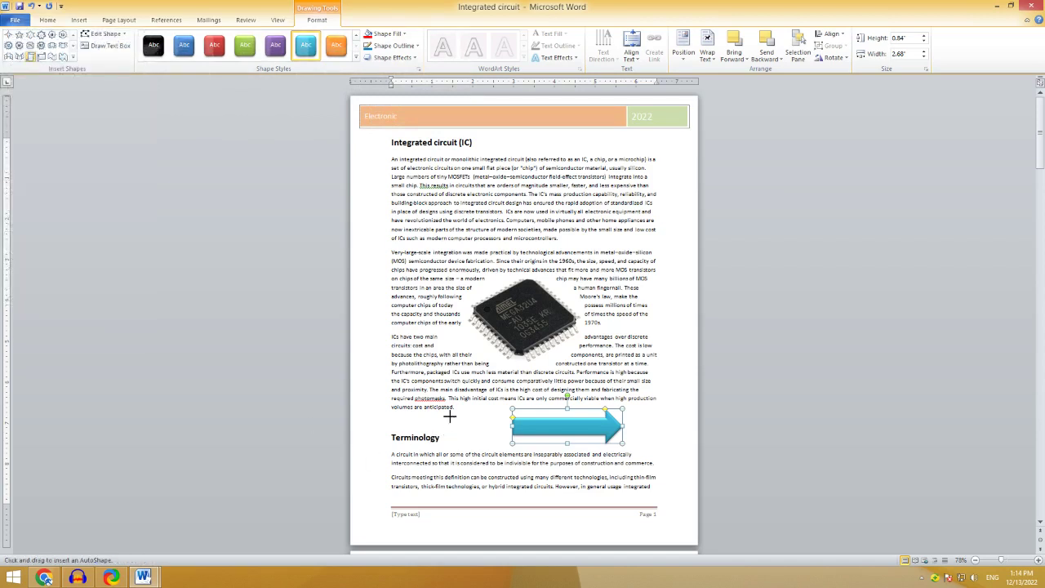
drag(449, 410, 494, 448)
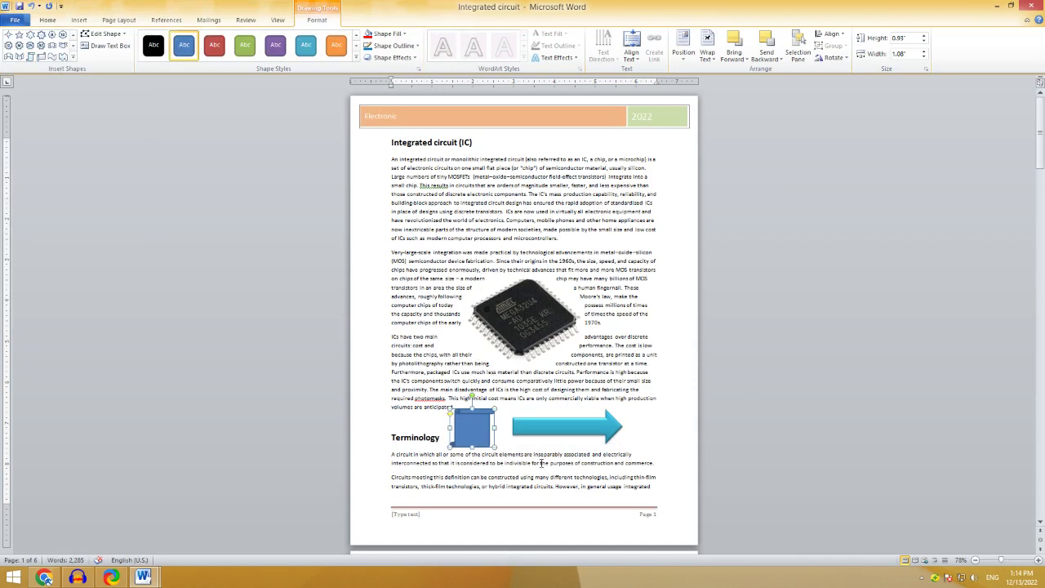
drag(478, 417, 447, 353)
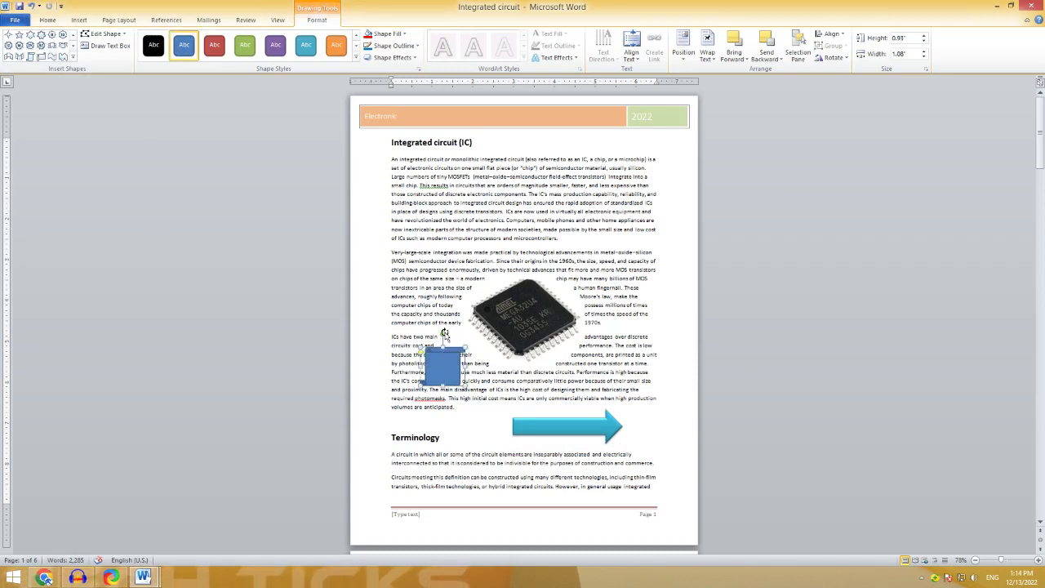
mouse_move(442, 335)
mouse_down()
mouse_move(412, 307)
mouse_move(441, 309)
mouse_up()
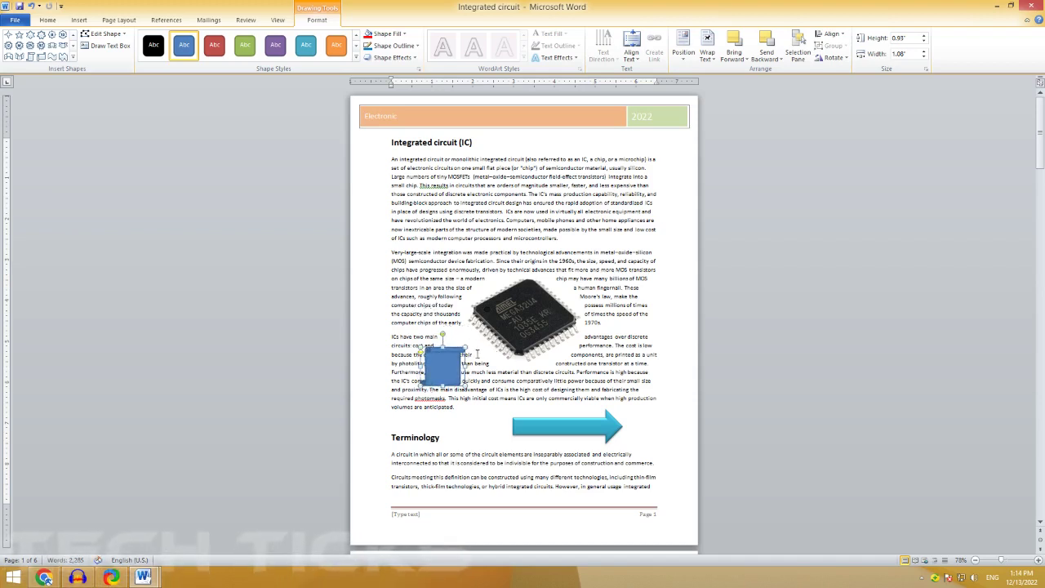
drag(465, 343, 555, 310)
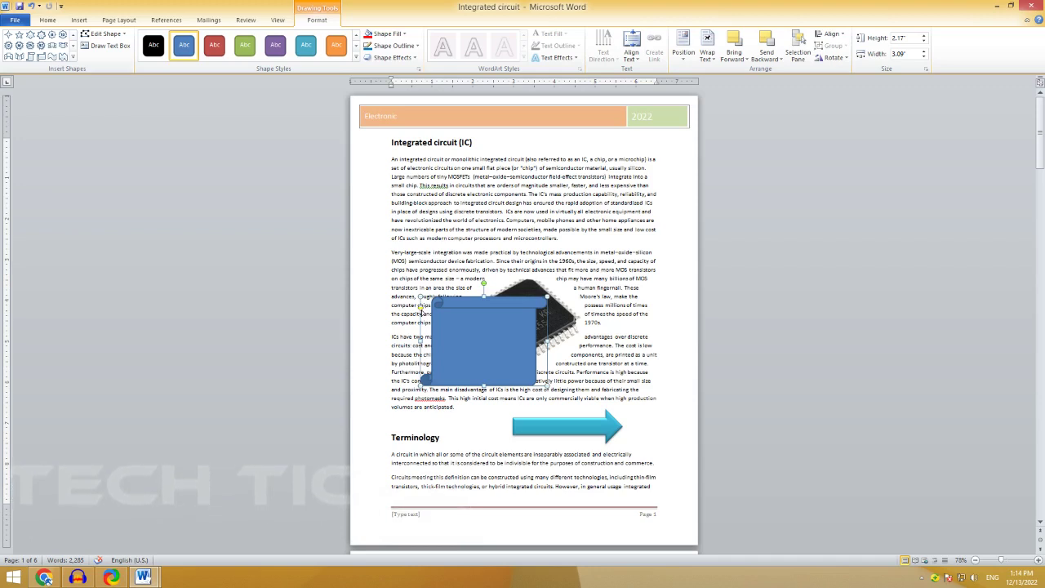
Step: Drag the scroll's yellow adjustment handle so its curls become smaller and flatter
mouse_move(421, 311)
mouse_down()
mouse_move(447, 336)
mouse_move(374, 294)
mouse_up()
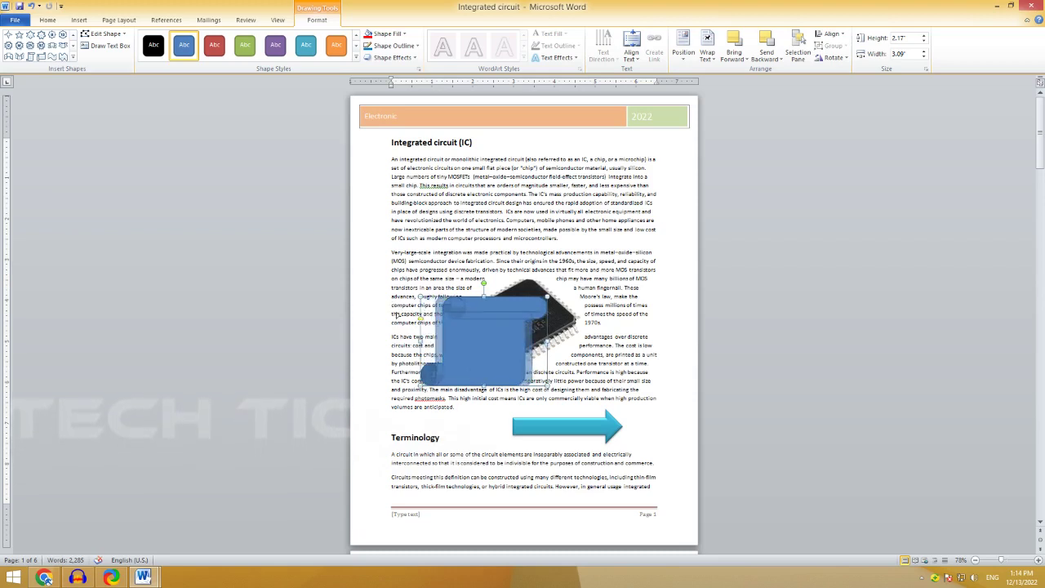
drag(374, 293, 379, 299)
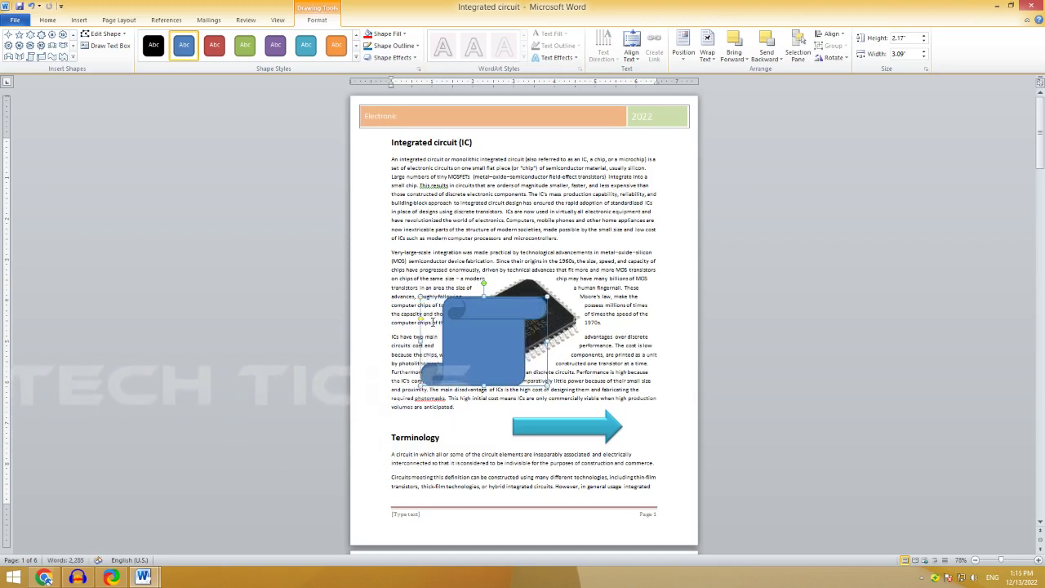
click(563, 430)
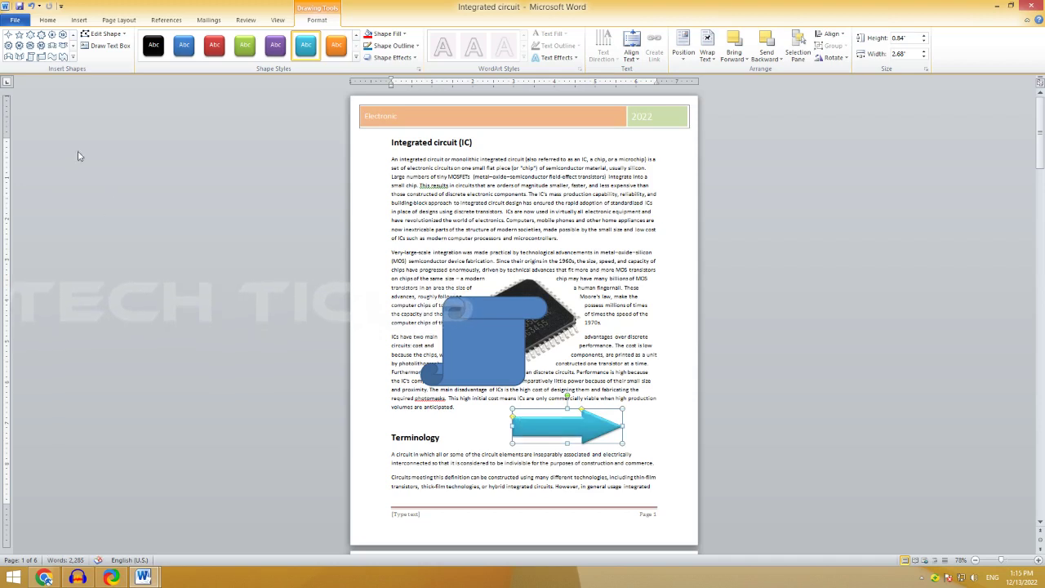
Step: Expand the Insert Shapes gallery on the Drawing Tools Format tab
click(72, 57)
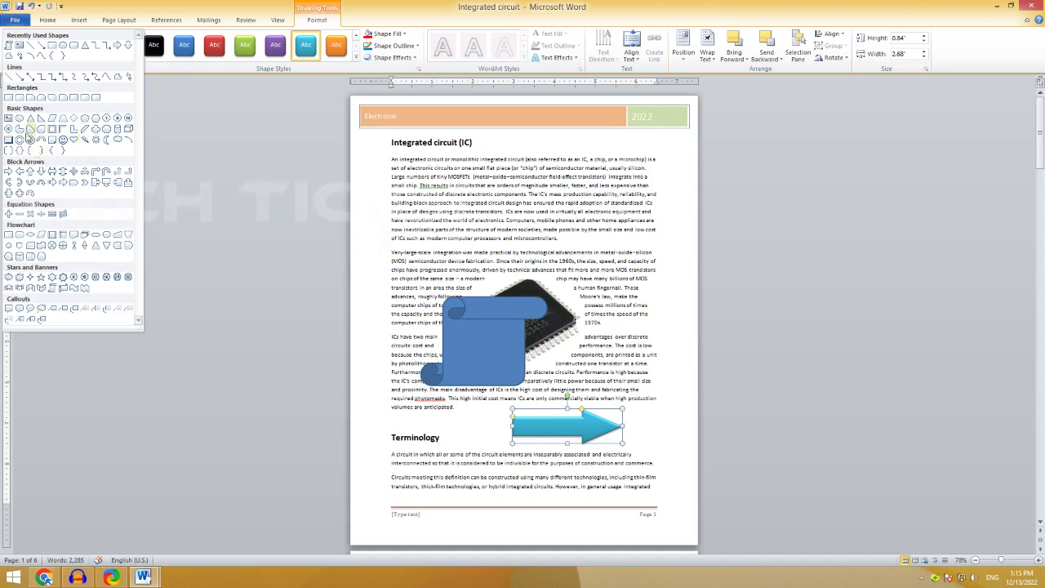
Step: Draw a Pie shape over the first paragraphs and shrink its cut-out wedge to a narrow gap
click(19, 130)
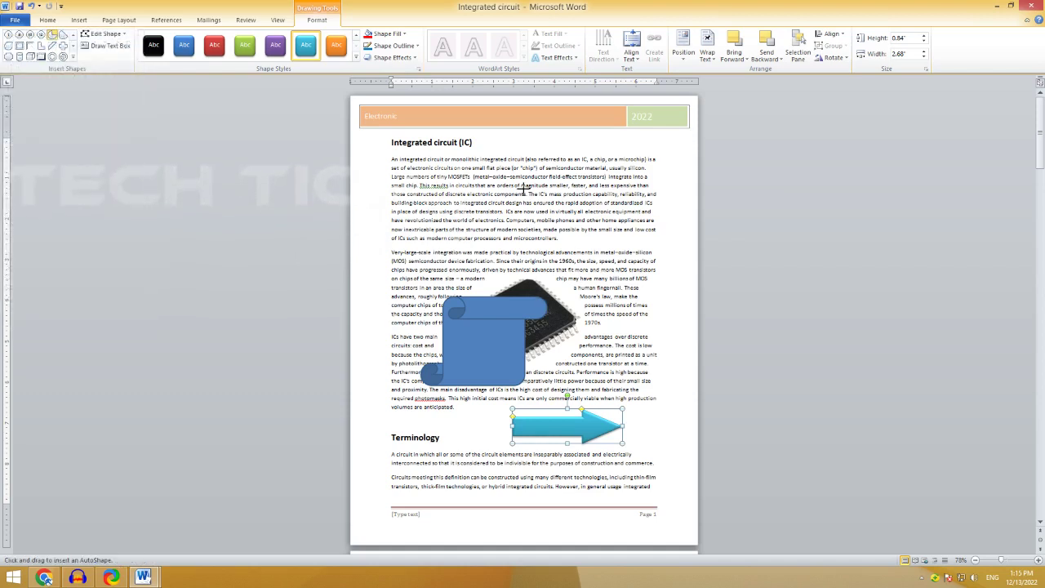
drag(523, 189, 612, 274)
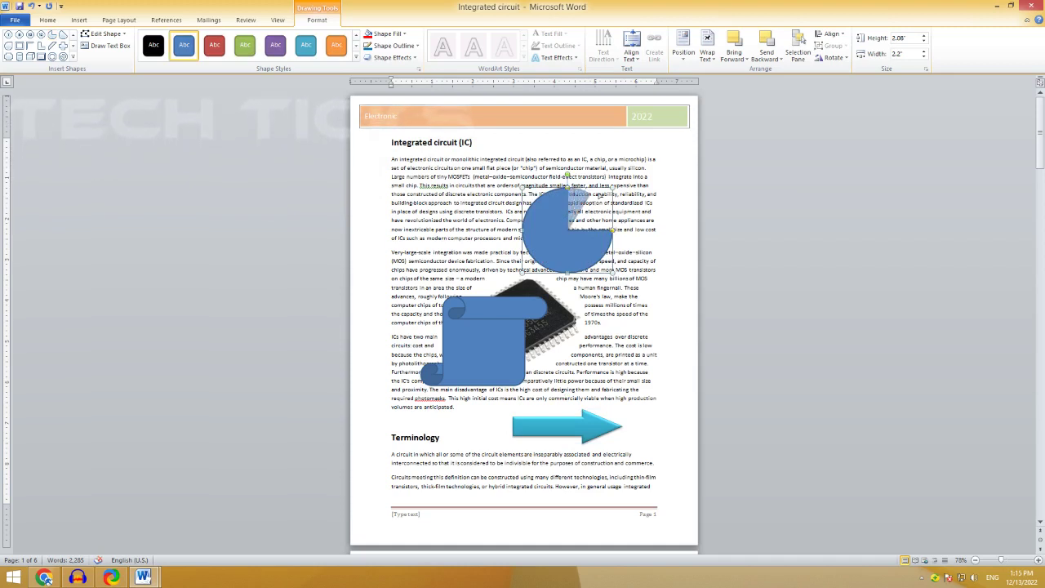
drag(585, 195, 615, 237)
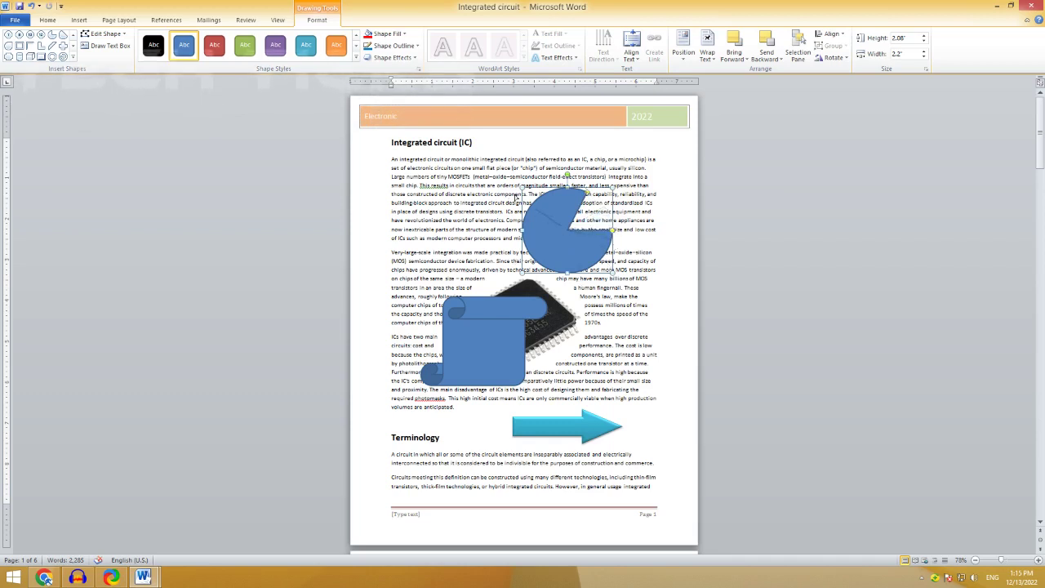
drag(517, 197, 533, 261)
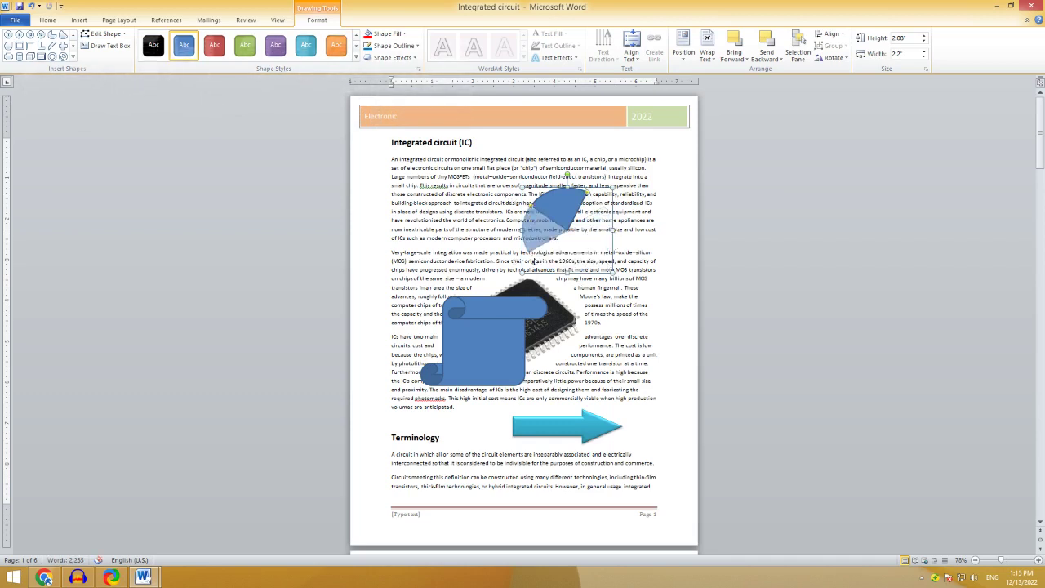
drag(533, 262, 610, 226)
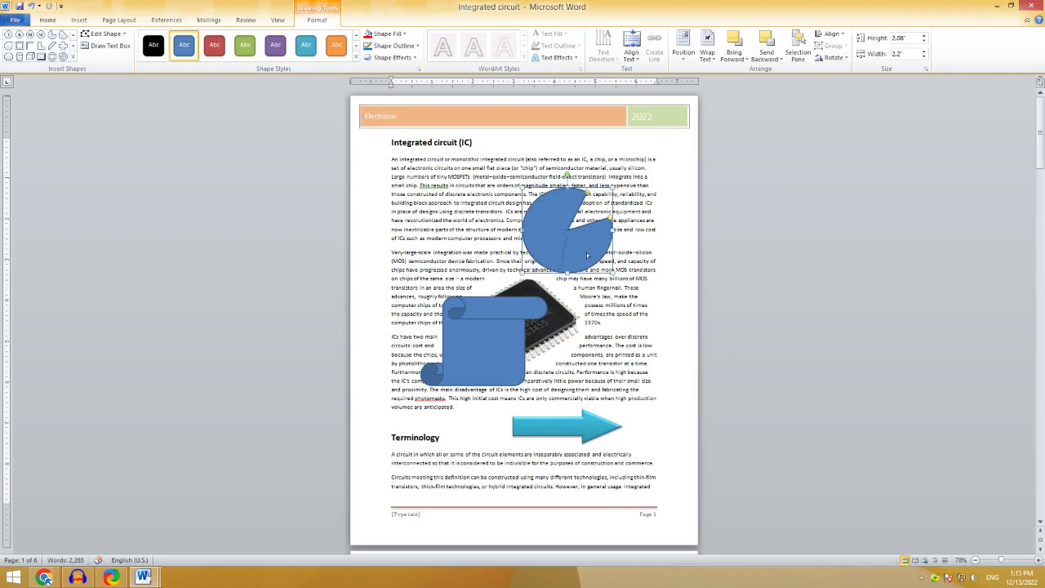
drag(600, 236, 611, 232)
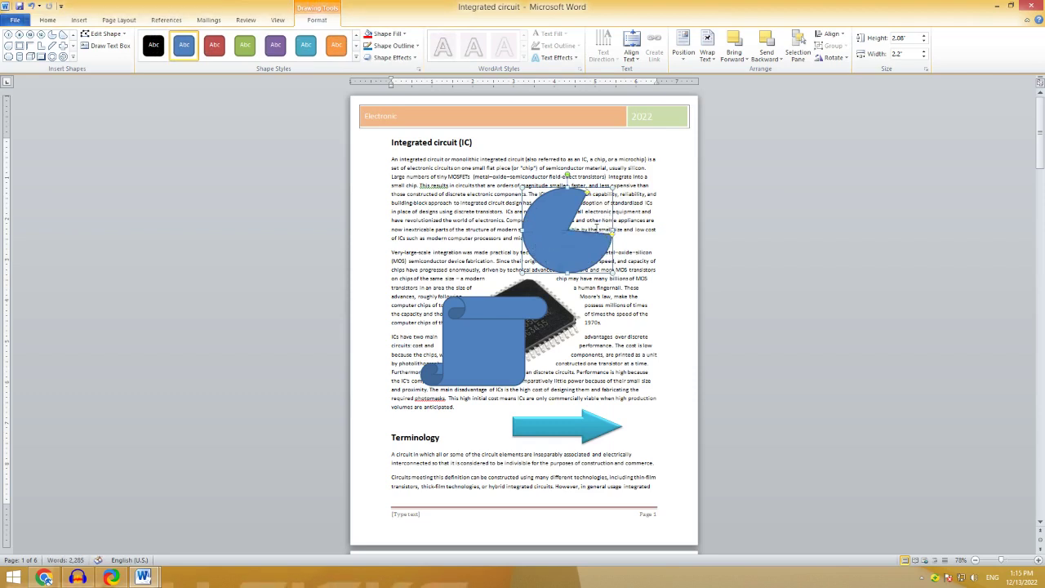
Step: Change the blue pie into a Cross from Basic Shapes, keeping its 2.08" by 2.2" size
click(102, 33)
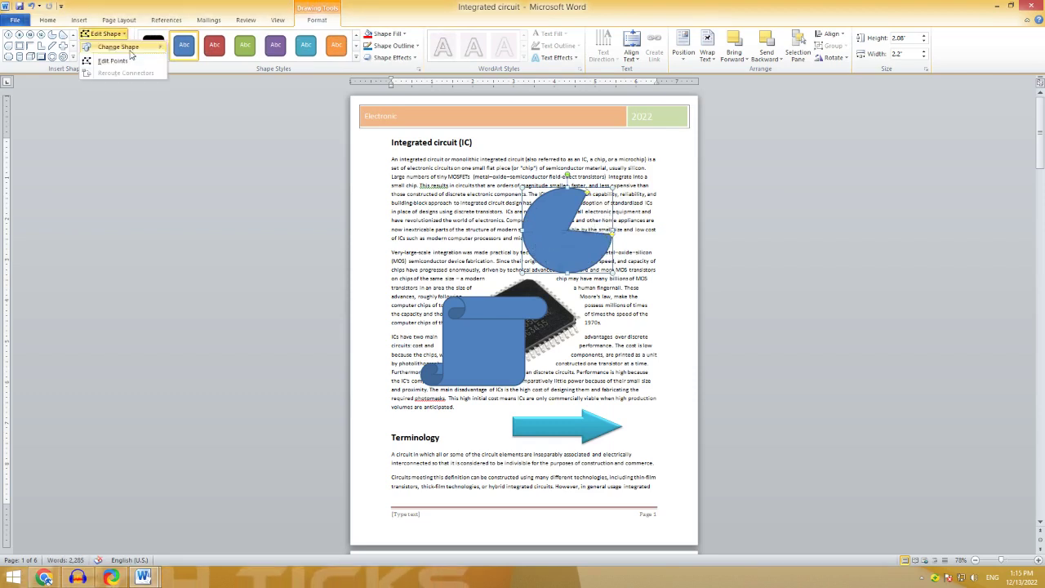
mouse_move(118, 47)
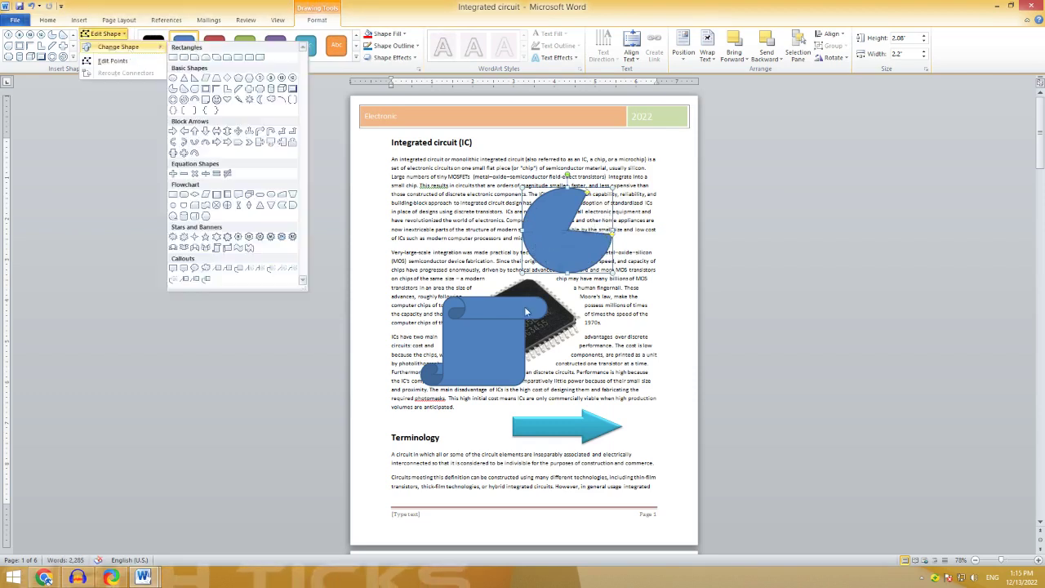
click(105, 230)
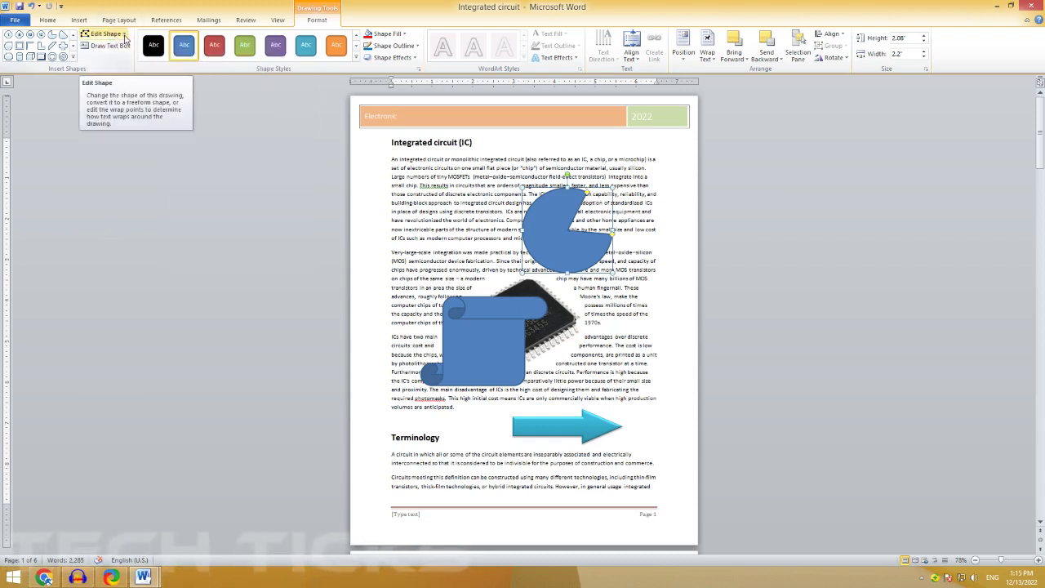
click(125, 37)
mouse_move(127, 47)
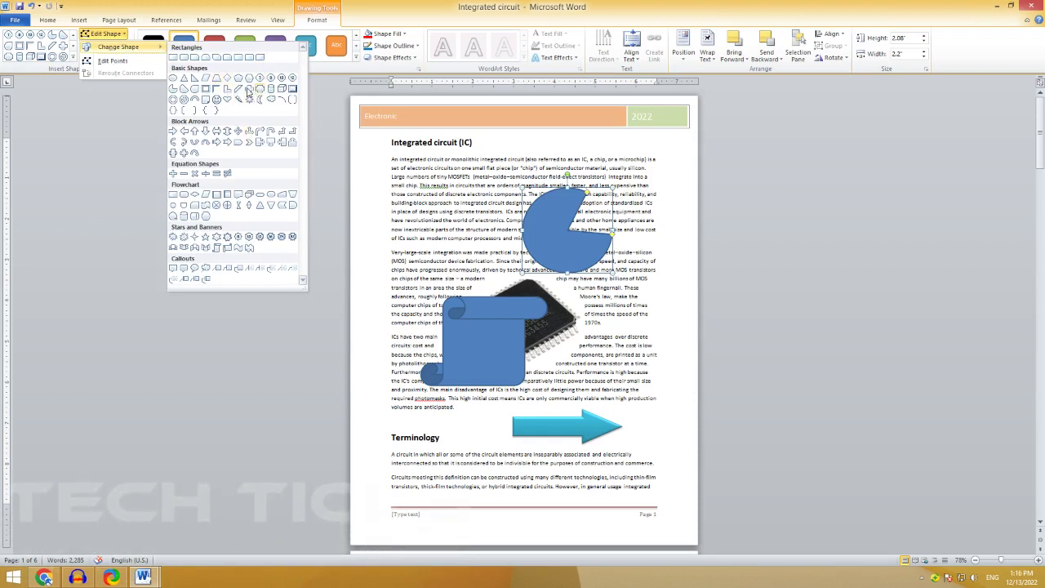
click(250, 88)
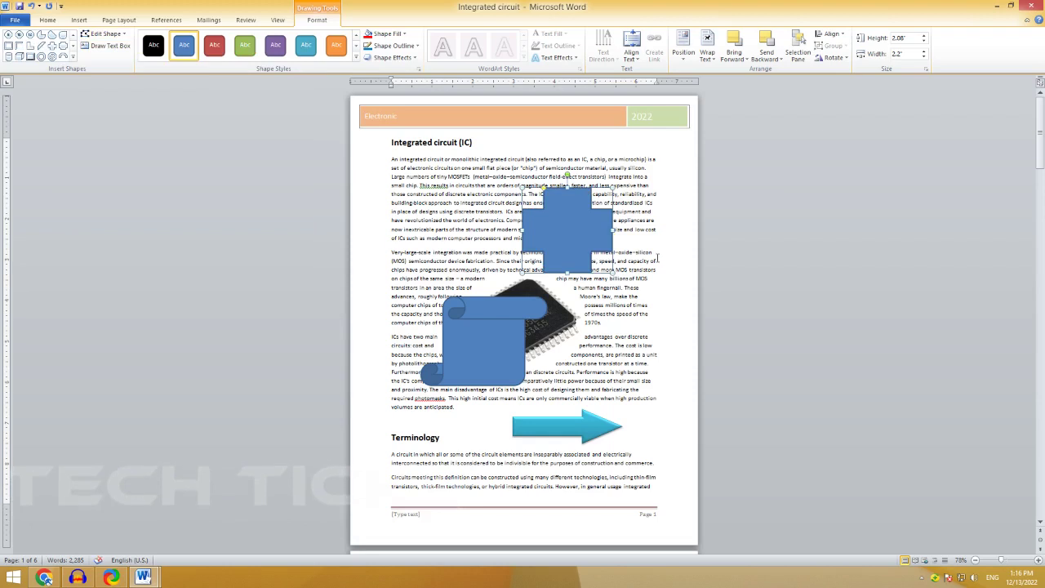
click(106, 33)
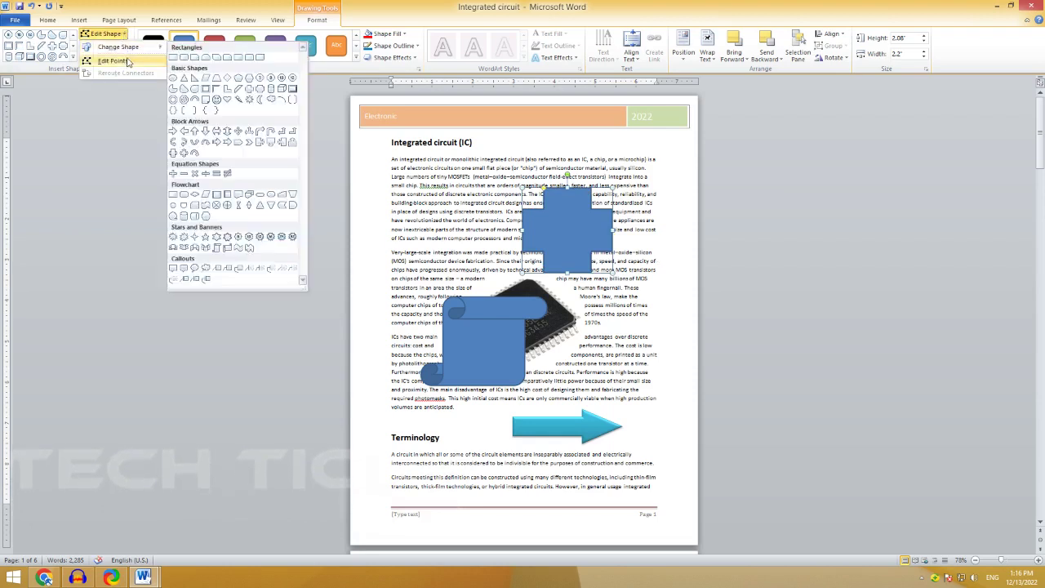
click(121, 36)
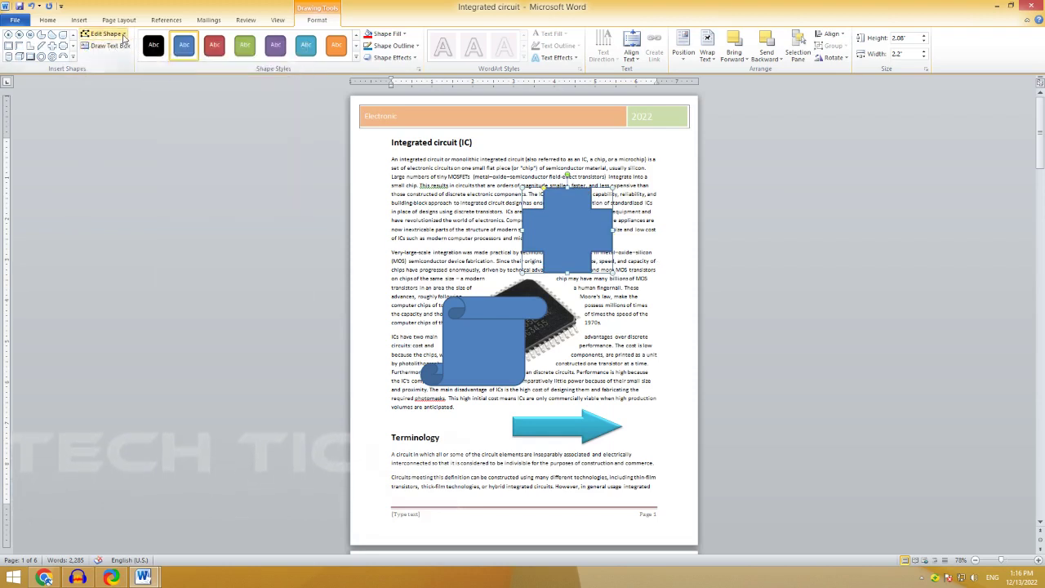
click(123, 36)
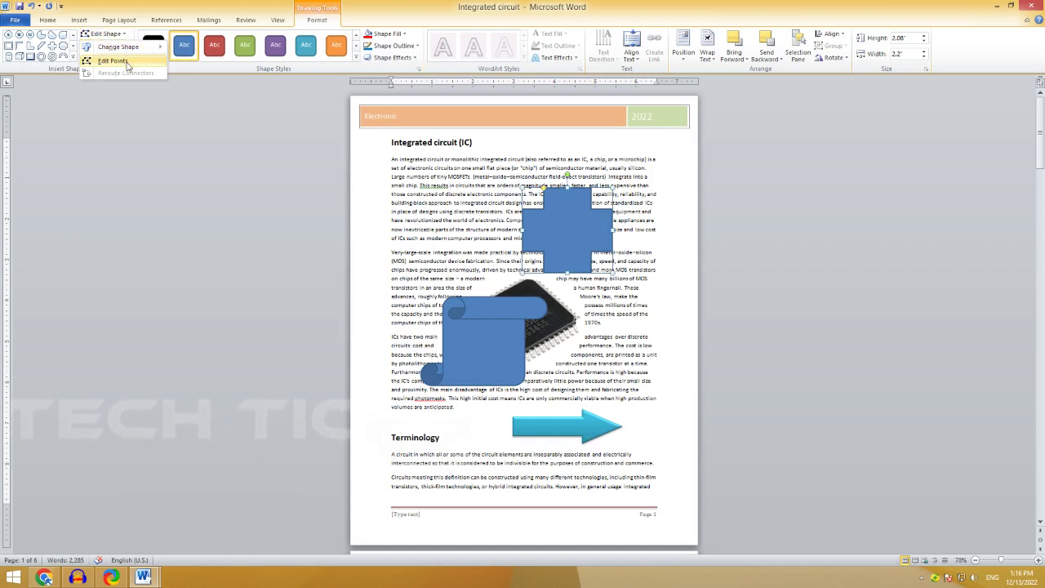
Step: Use Edit Points to drag the cross's corners outward into long spikes, undoing the last move
click(127, 64)
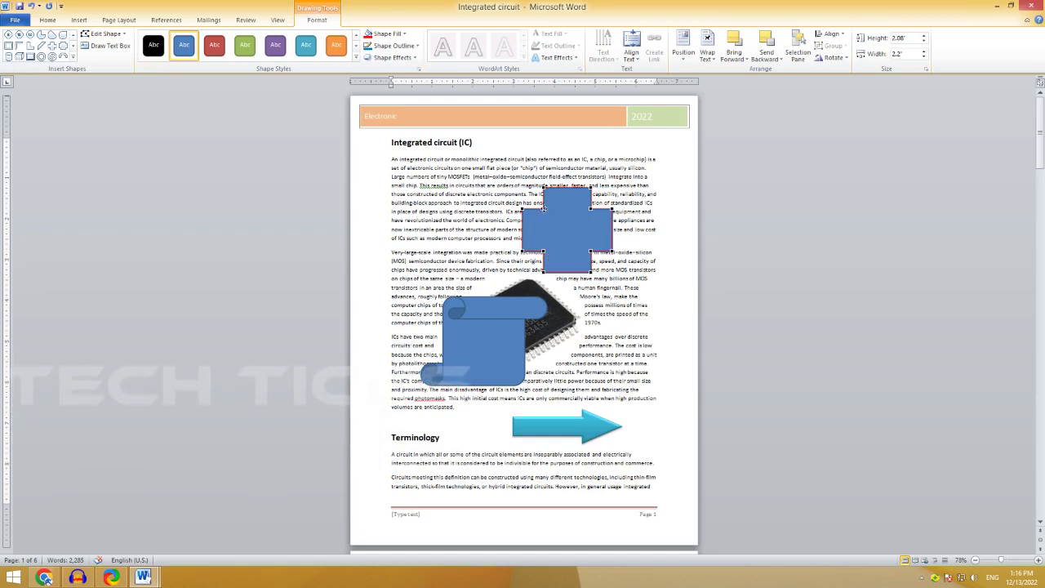
drag(543, 208, 565, 234)
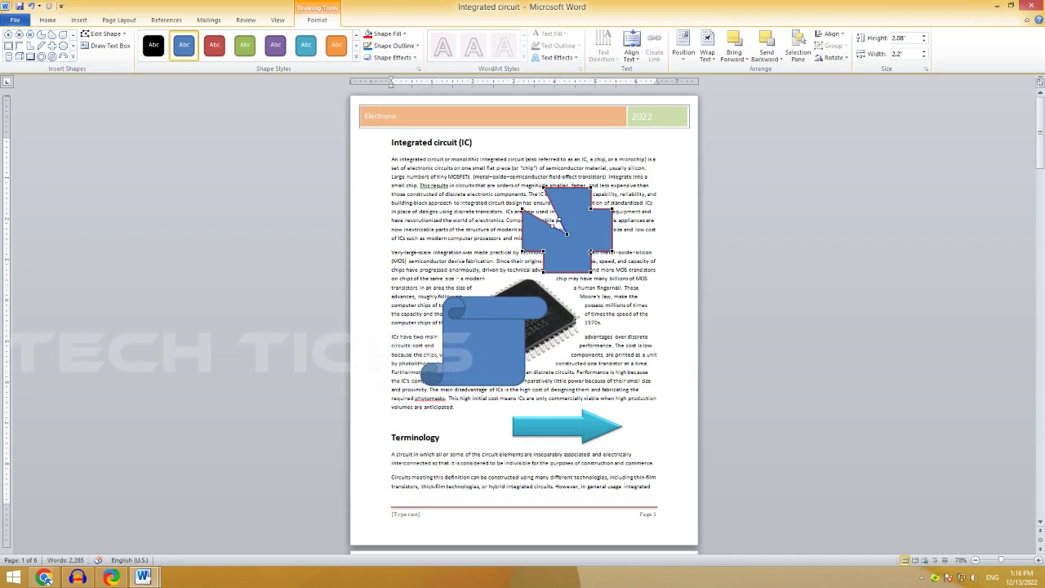
drag(611, 253, 657, 309)
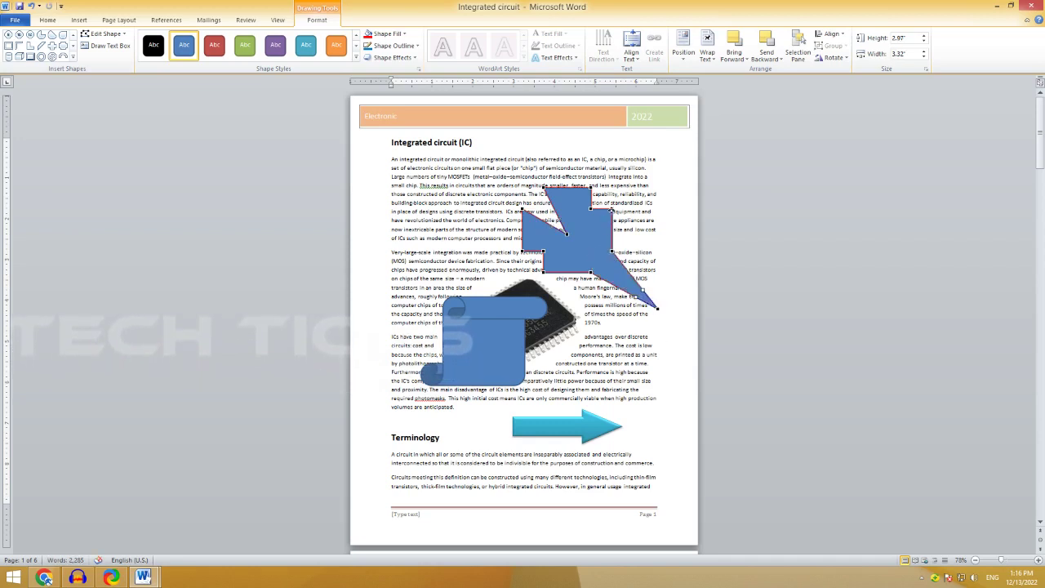
drag(612, 209, 672, 170)
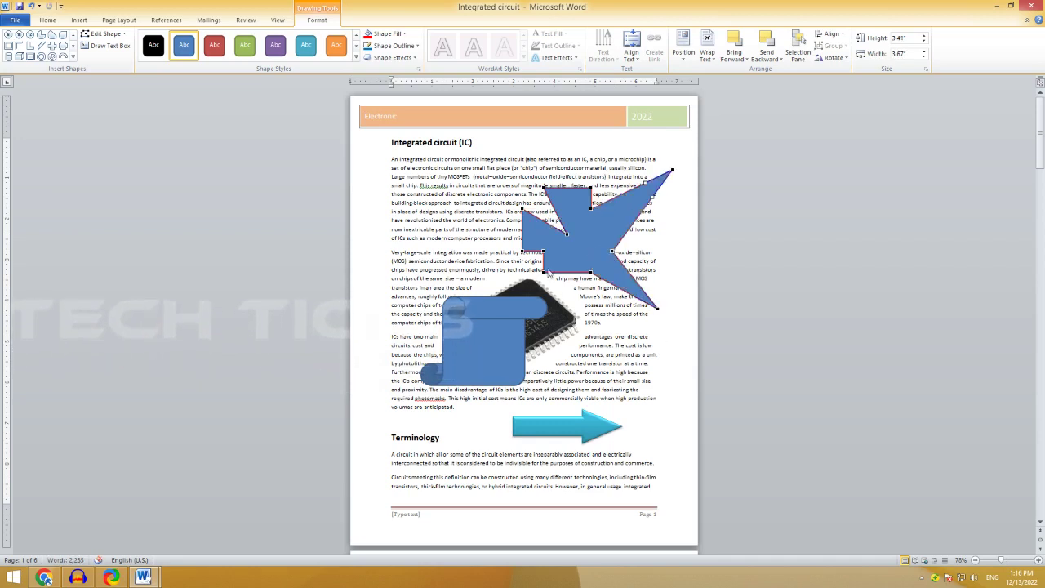
drag(537, 283, 455, 361)
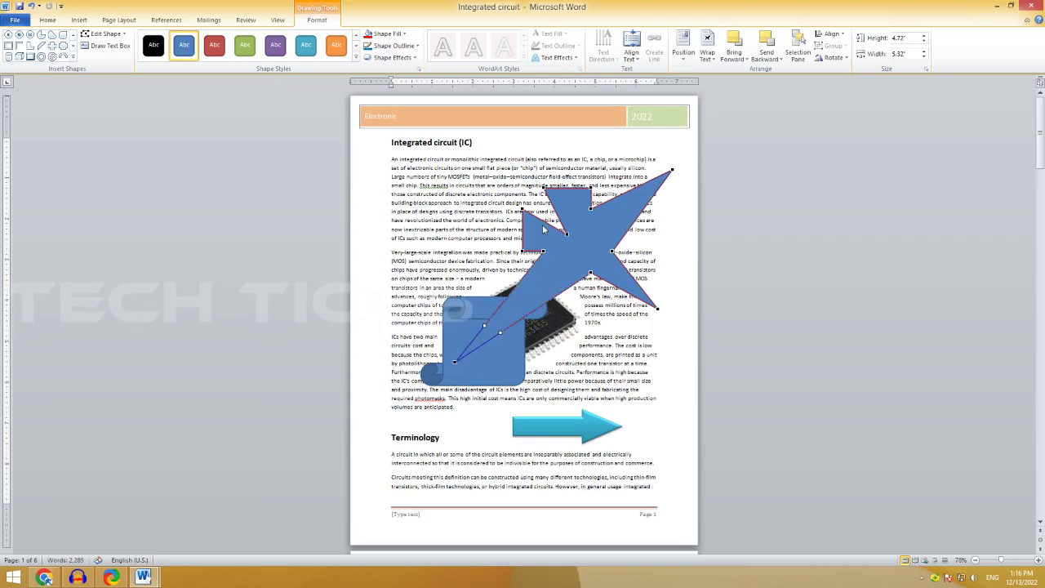
drag(523, 210, 455, 147)
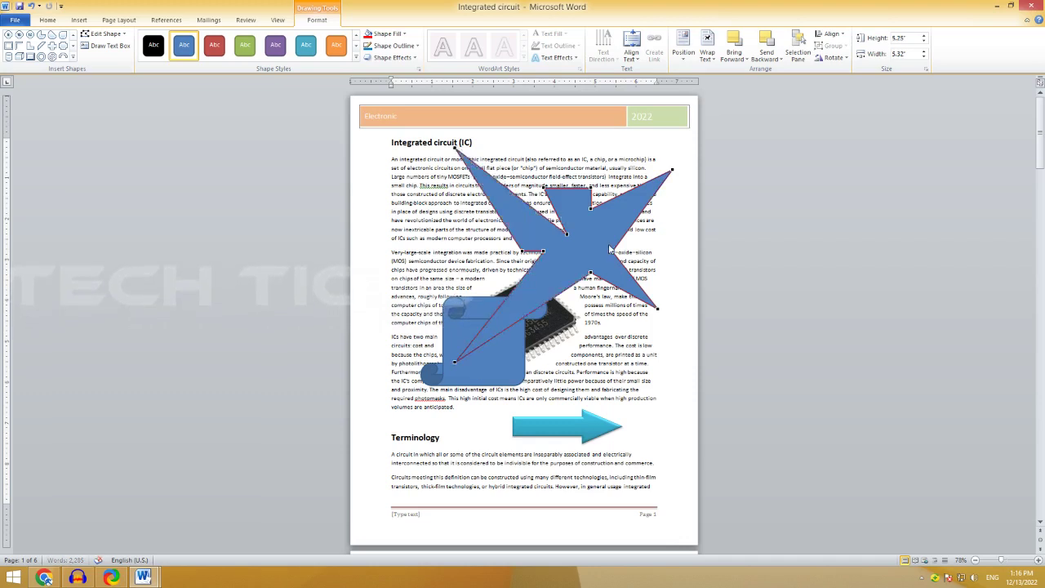
drag(589, 187, 565, 105)
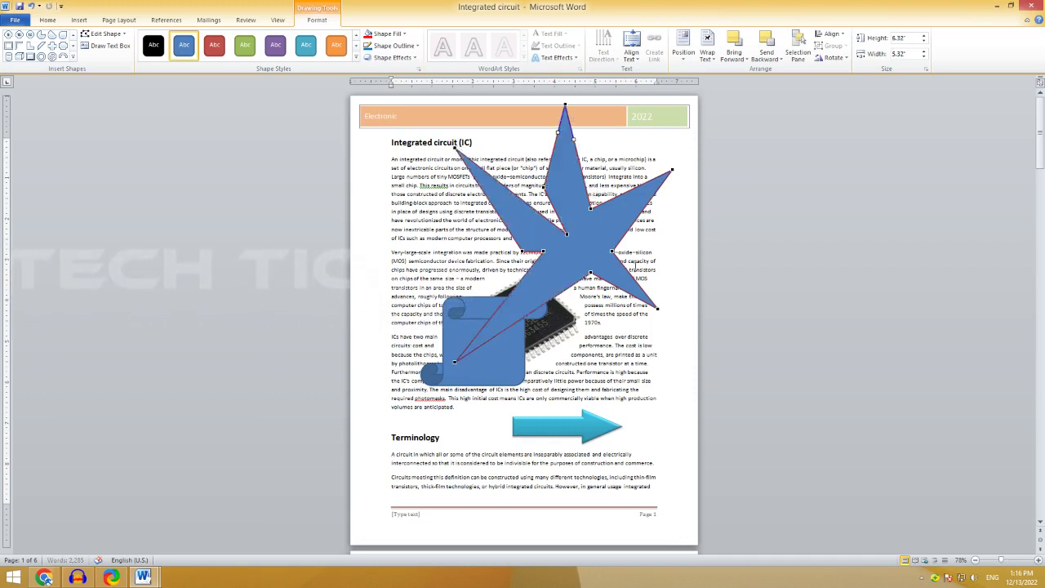
drag(590, 272, 612, 383)
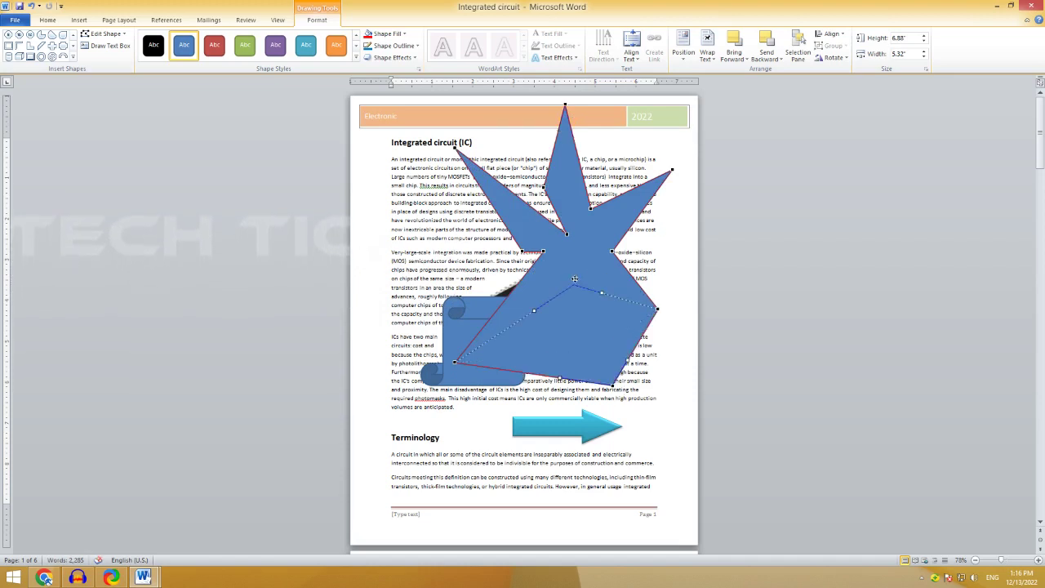
key(ctrl+z)
key(ctrl+z)
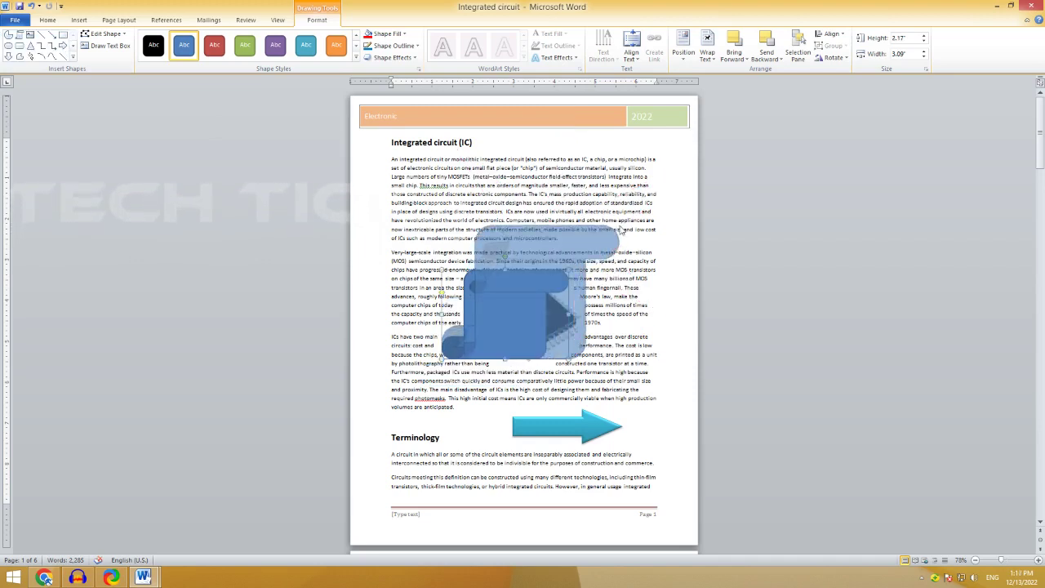
Step: Enlarge the scroll shape to 3.27" by 4.33", reposition it, and apply the light-blue style
drag(569, 270, 619, 221)
drag(541, 333, 521, 373)
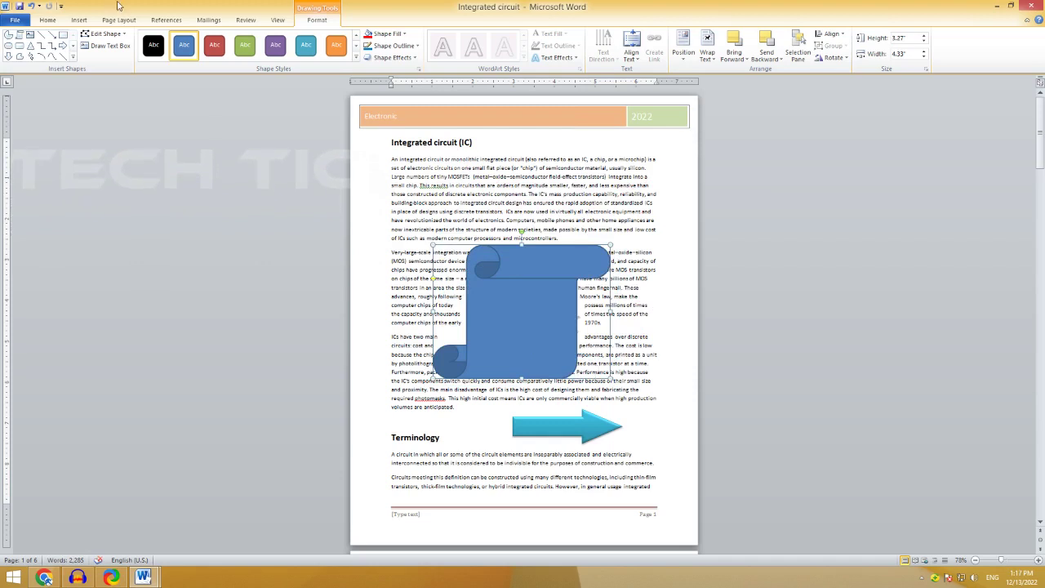
click(356, 58)
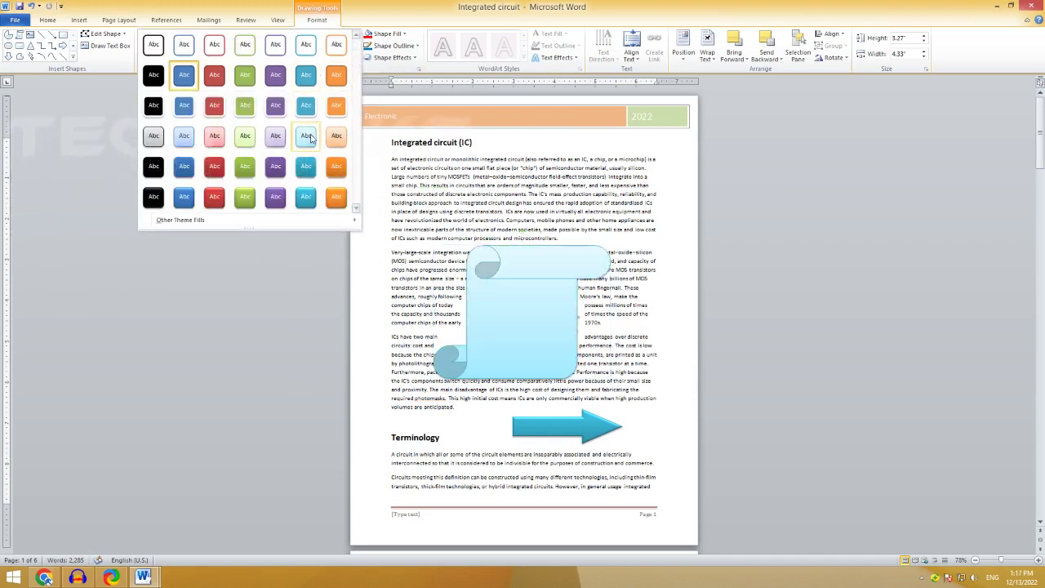
click(311, 137)
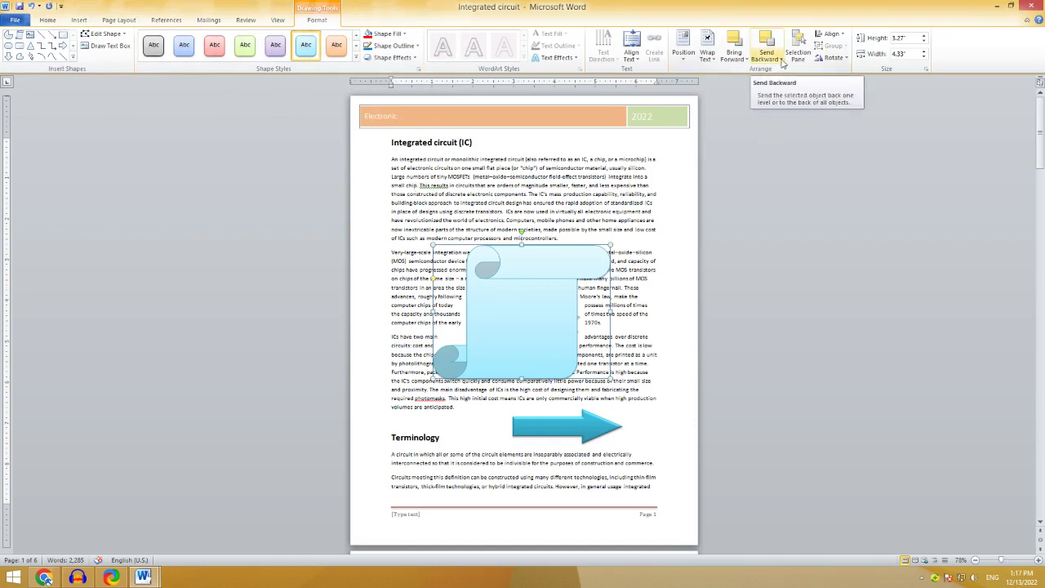
Step: Send the scroll shape behind the text, then to the back behind the chip picture
click(781, 63)
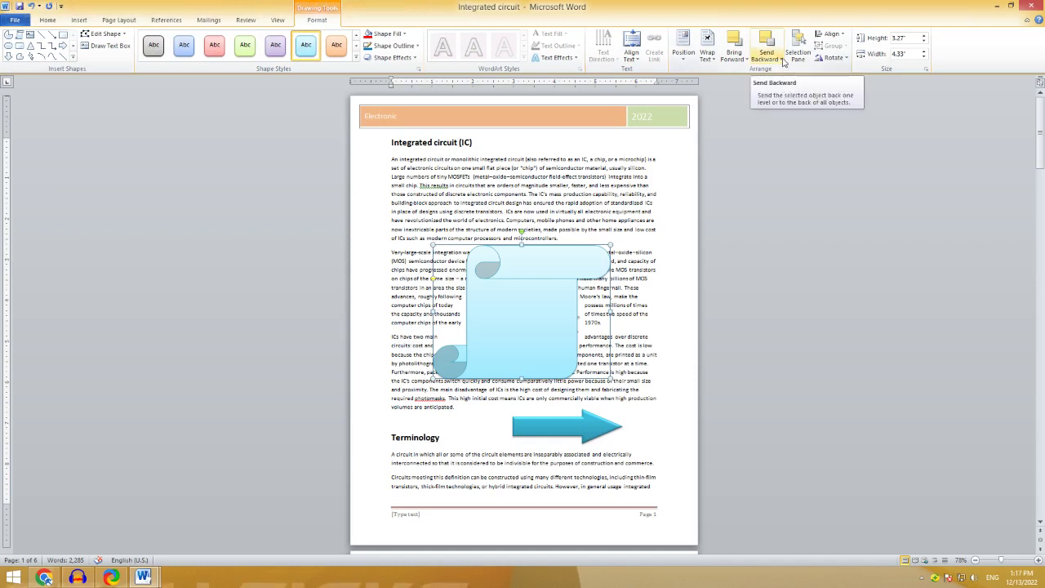
click(781, 62)
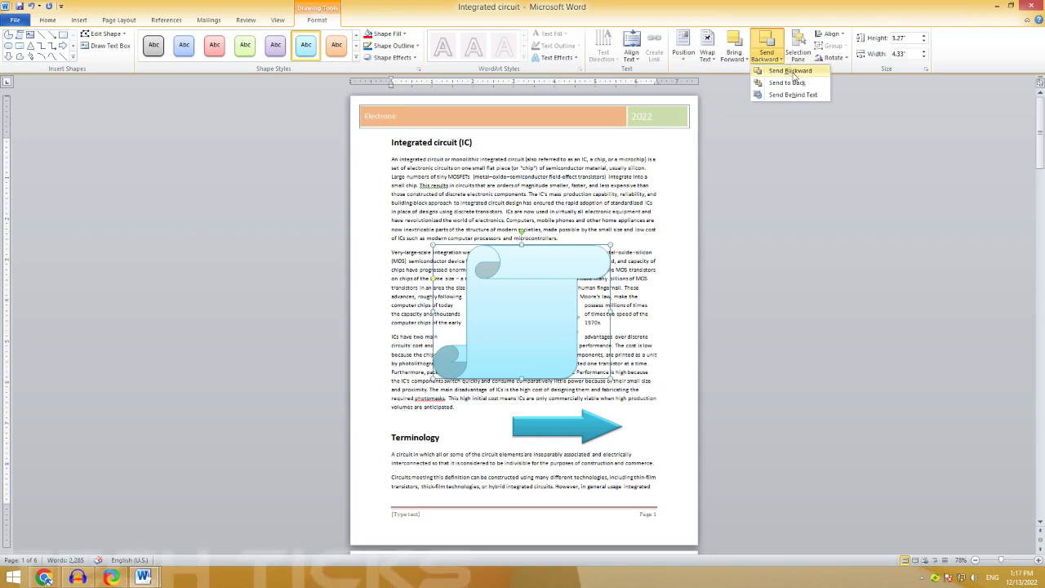
click(788, 71)
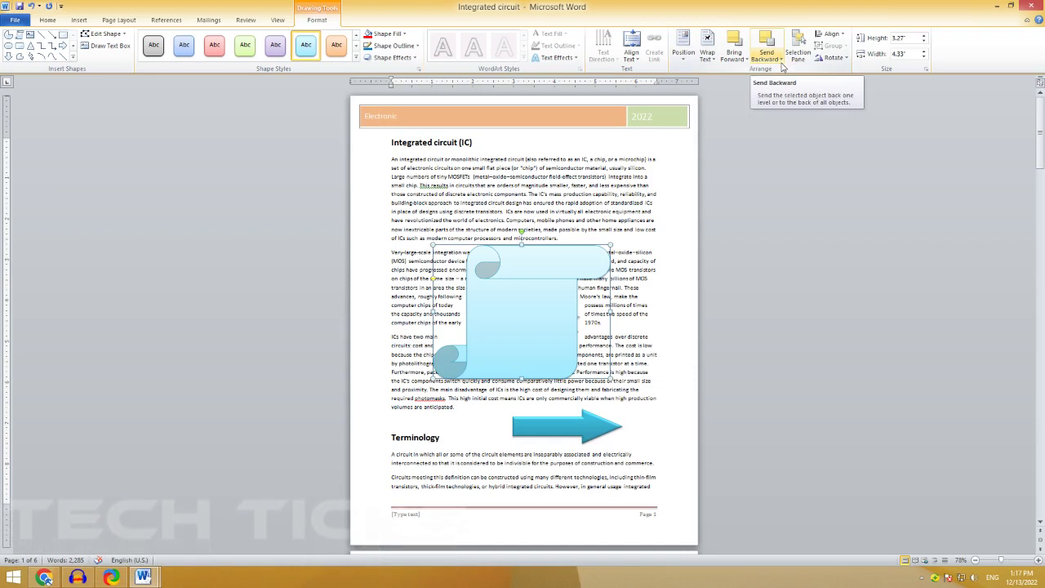
click(781, 61)
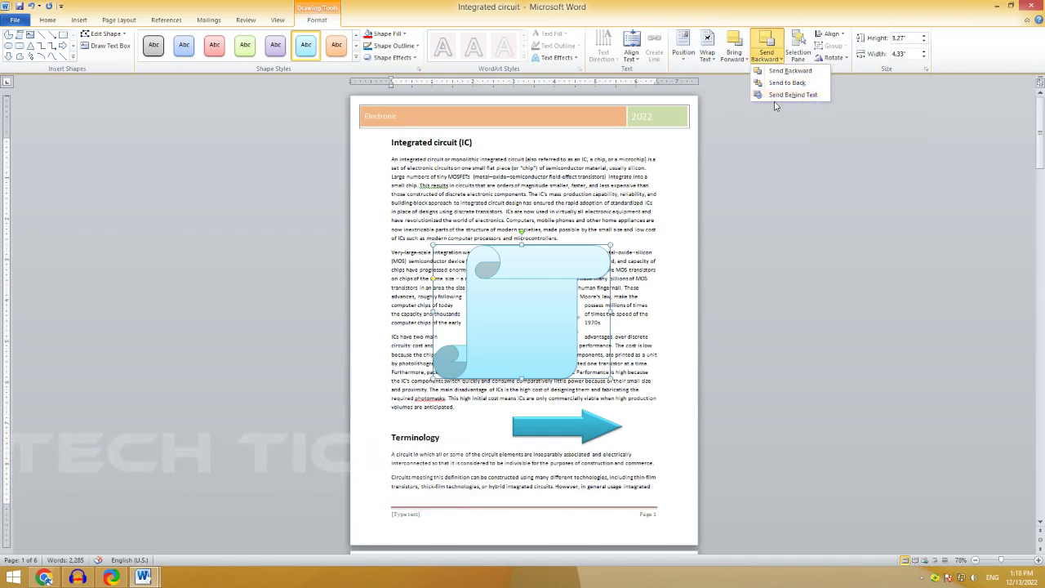
click(823, 96)
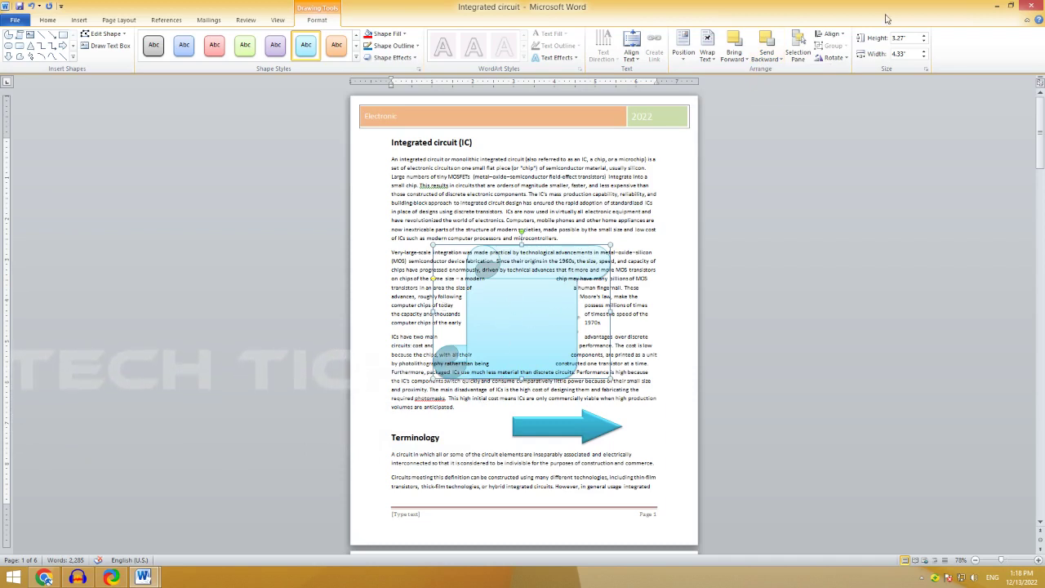
click(782, 59)
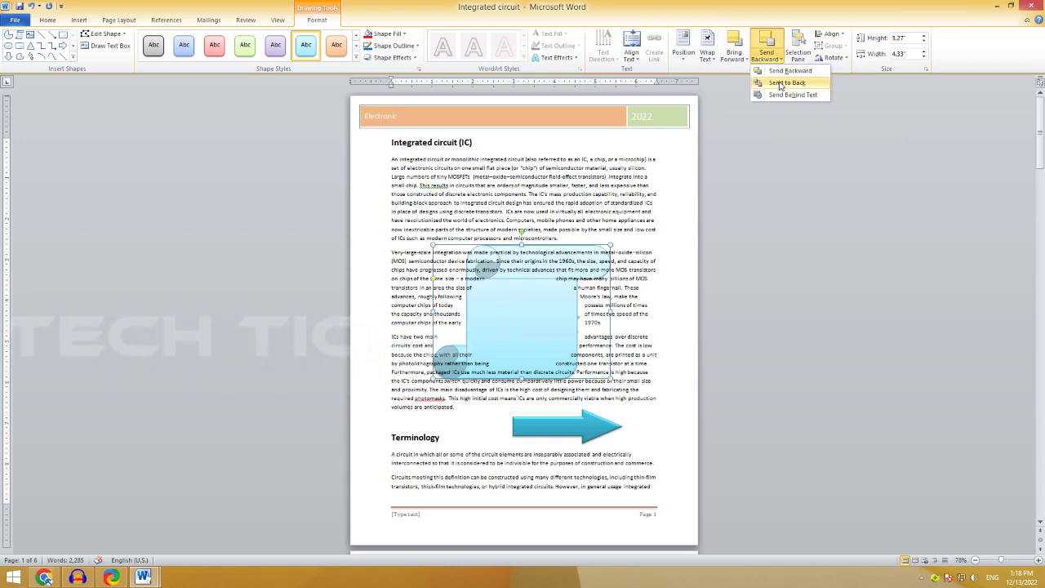
click(780, 83)
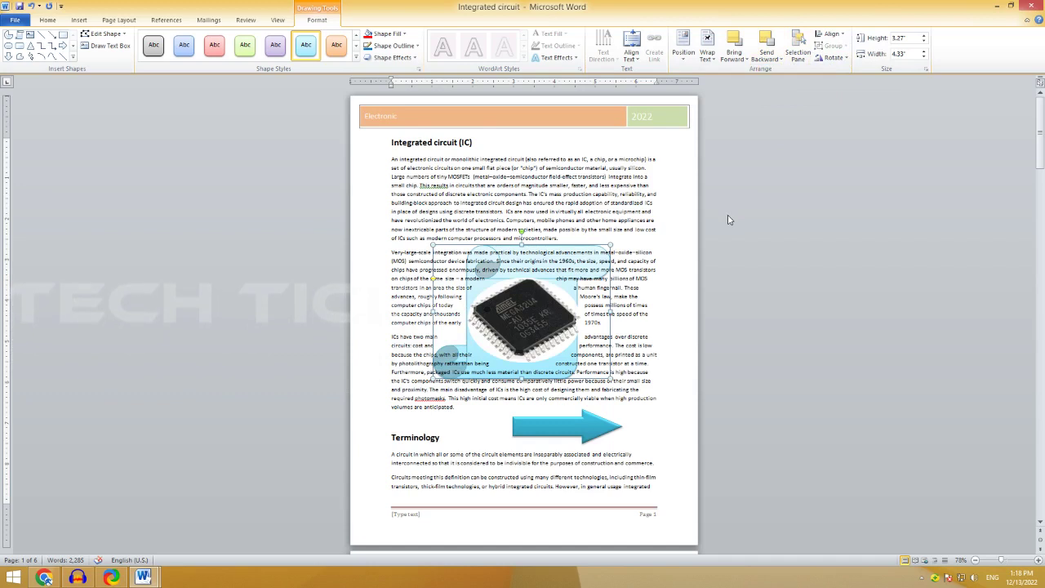
click(780, 59)
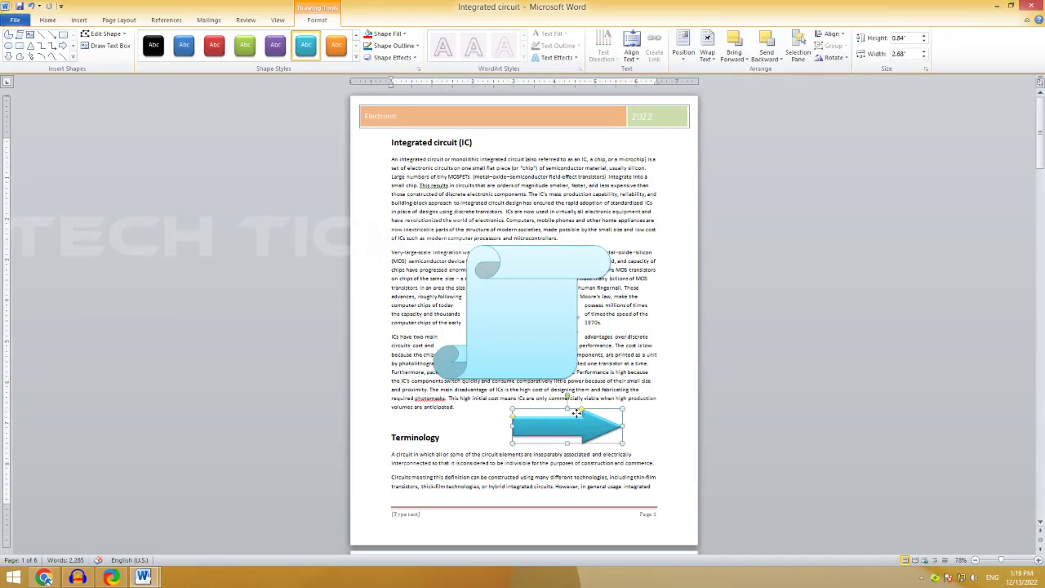
Step: Move the blue arrow onto the scroll's lower right, then bring the scroll to front, in front of text
drag(576, 414, 599, 342)
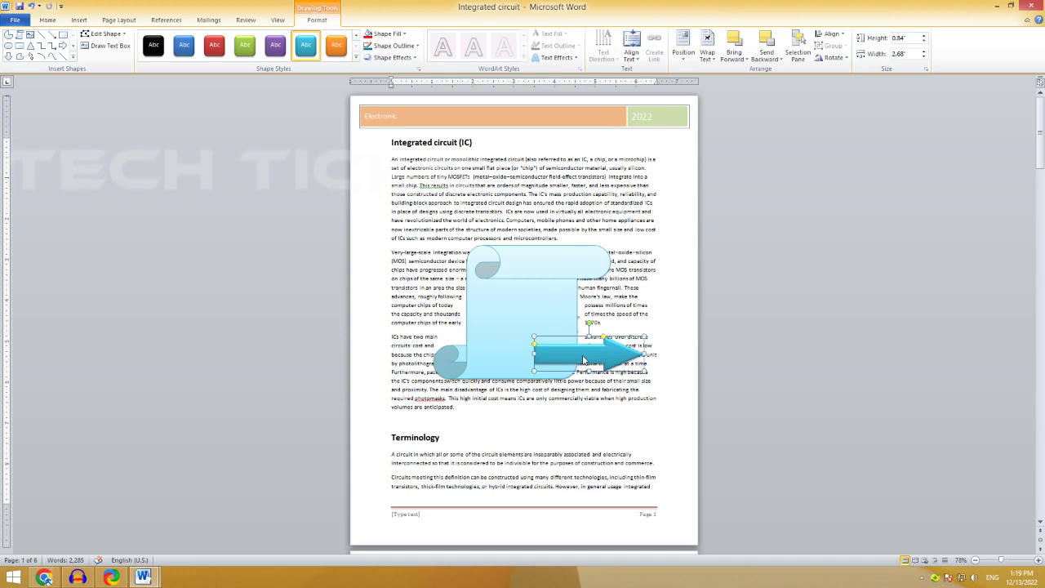
click(534, 271)
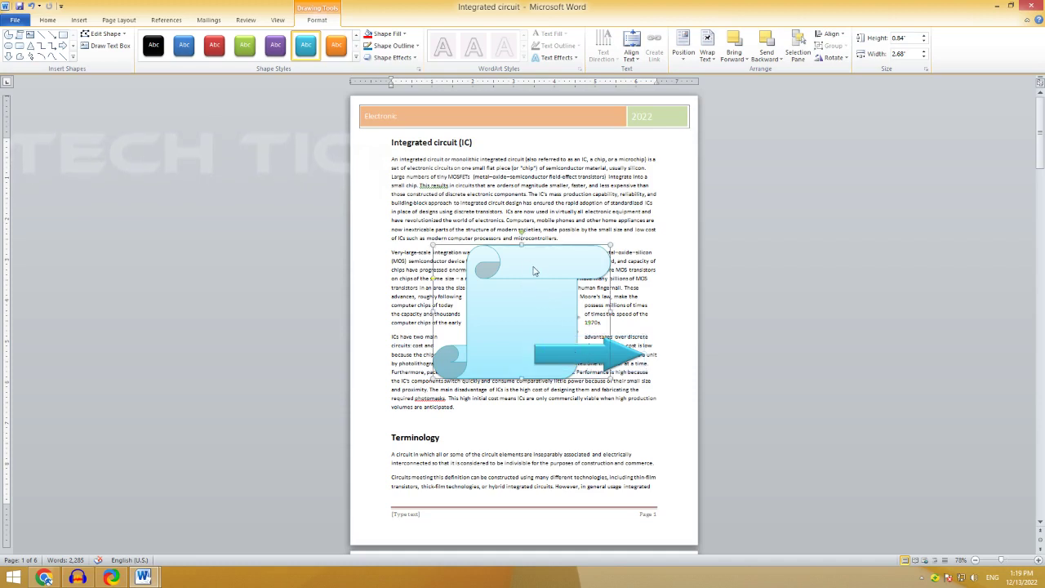
click(748, 62)
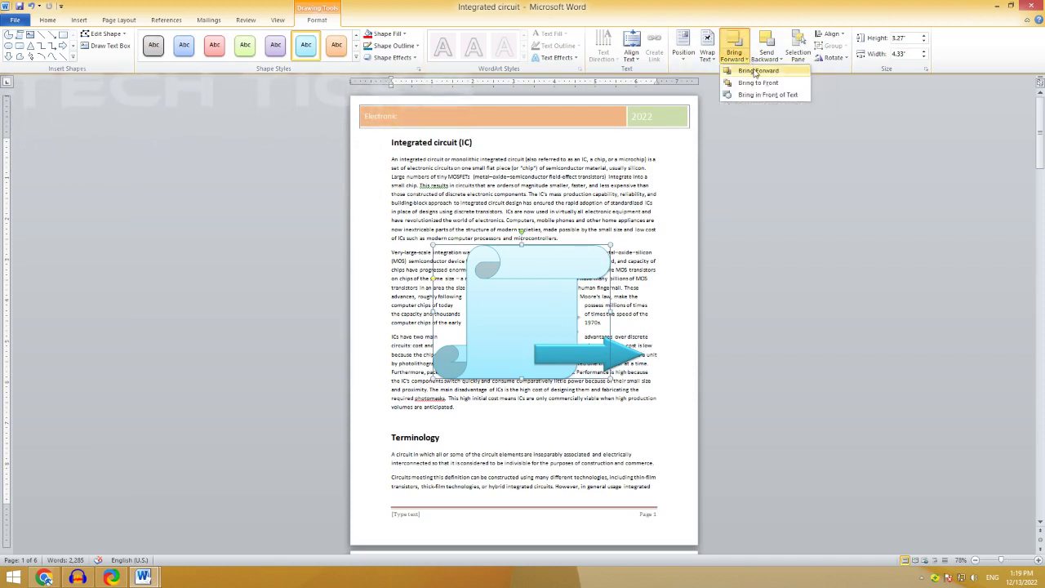
click(755, 72)
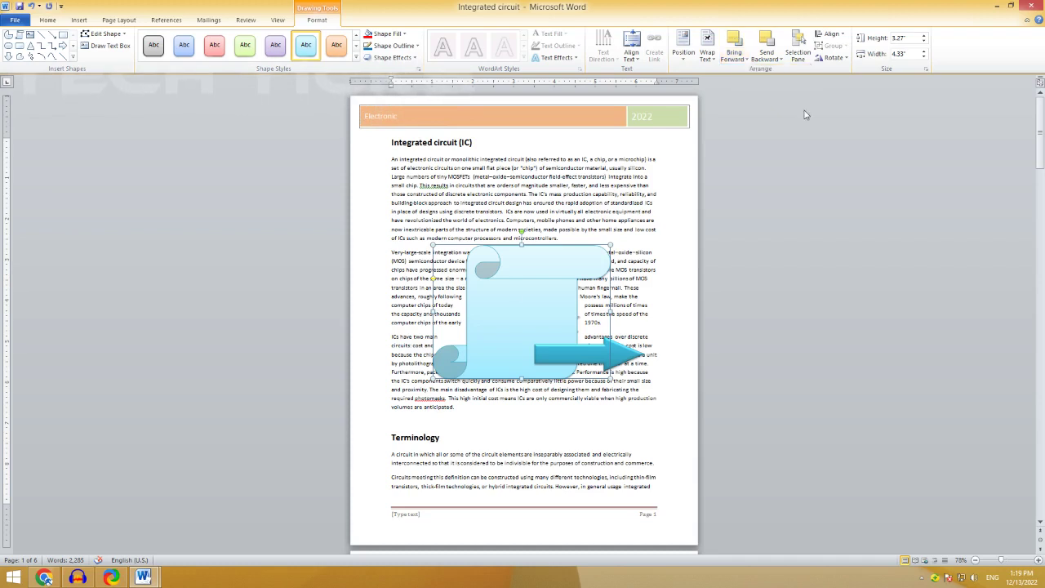
click(746, 63)
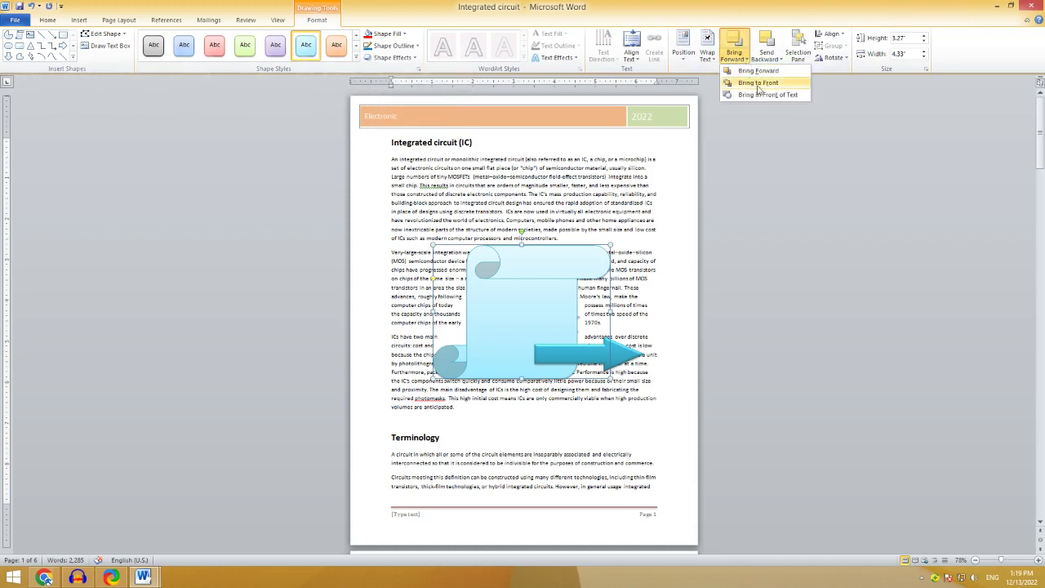
click(759, 84)
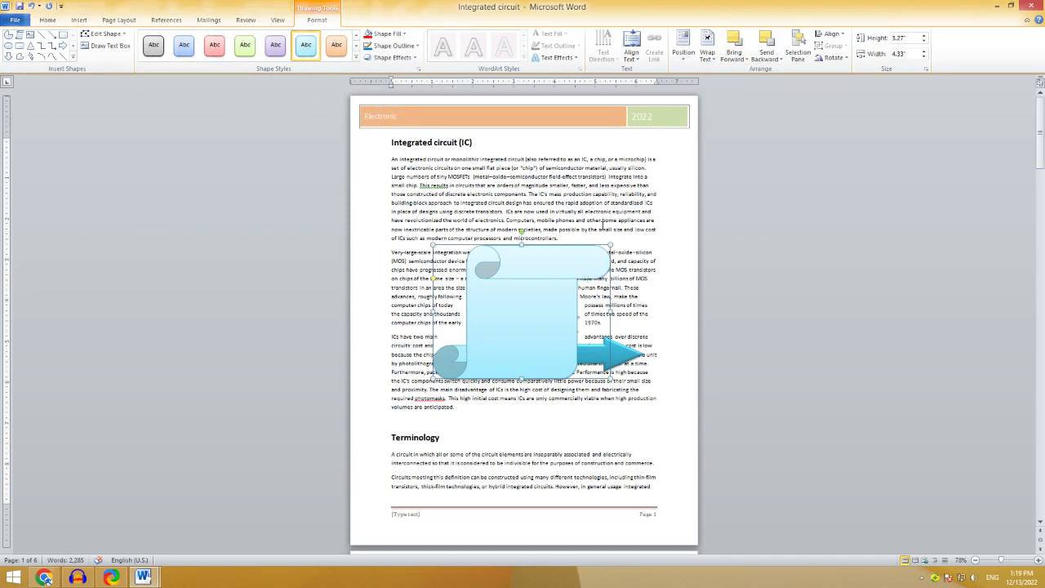
click(743, 63)
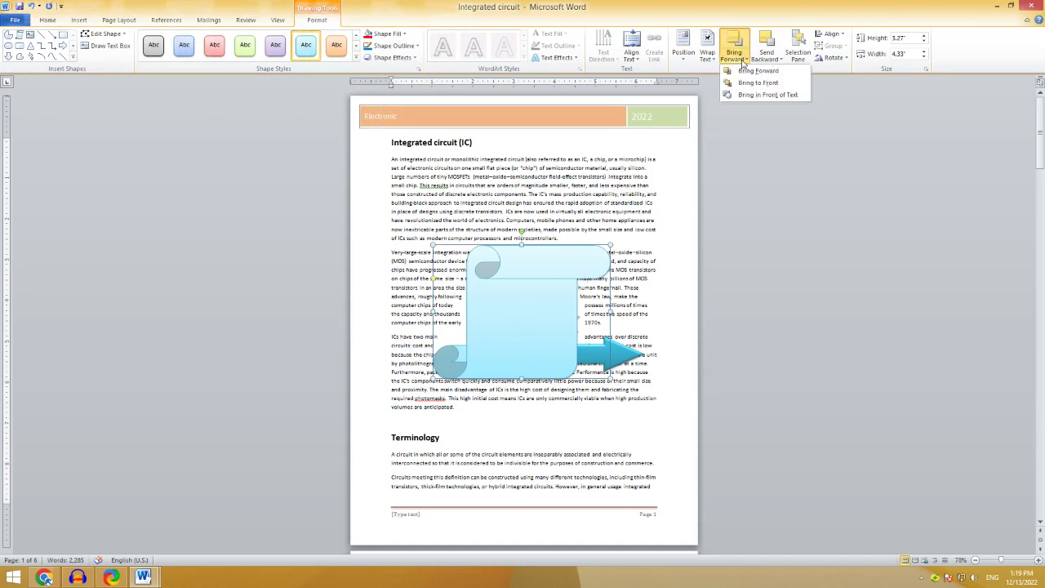
click(768, 96)
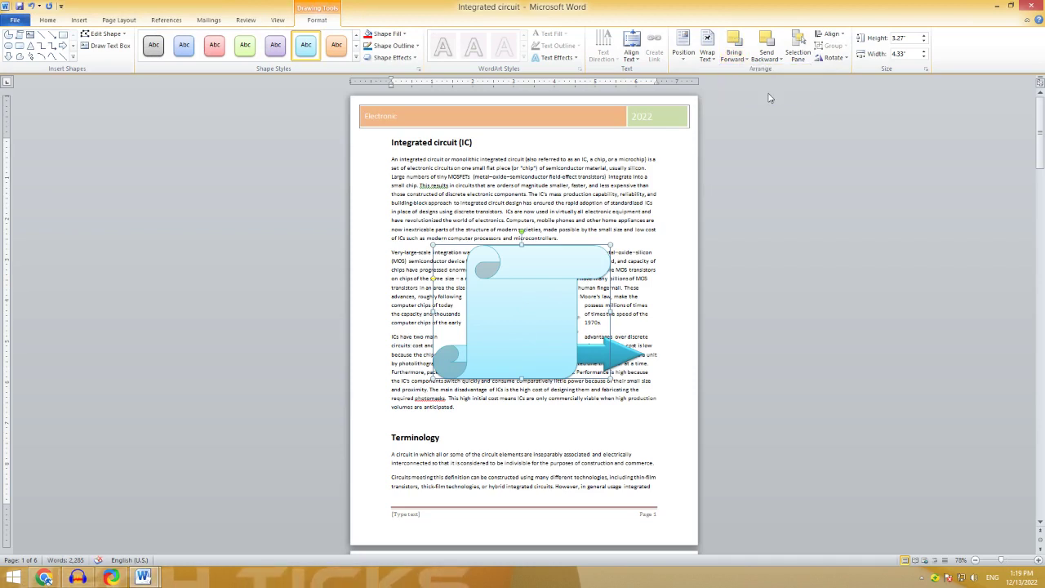
click(628, 355)
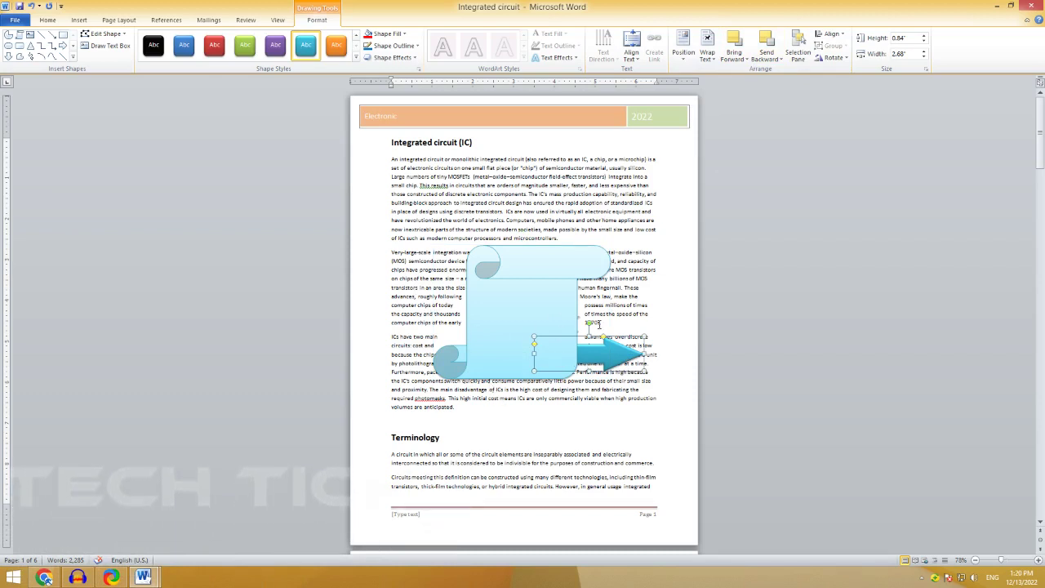
Step: Send the scroll shape back one layer so the whole arrow shows on top, then deselect it
click(514, 266)
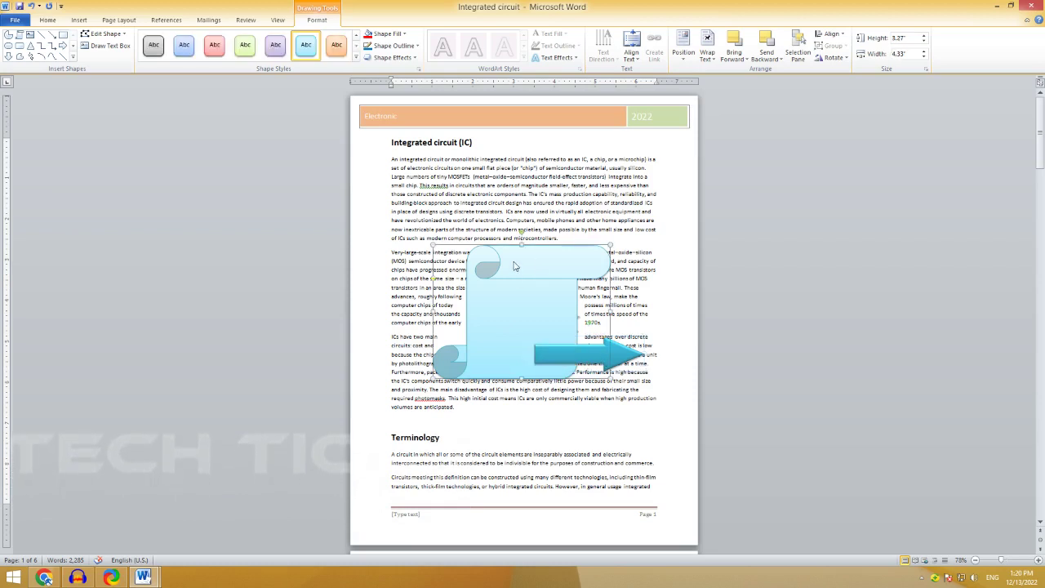
click(748, 61)
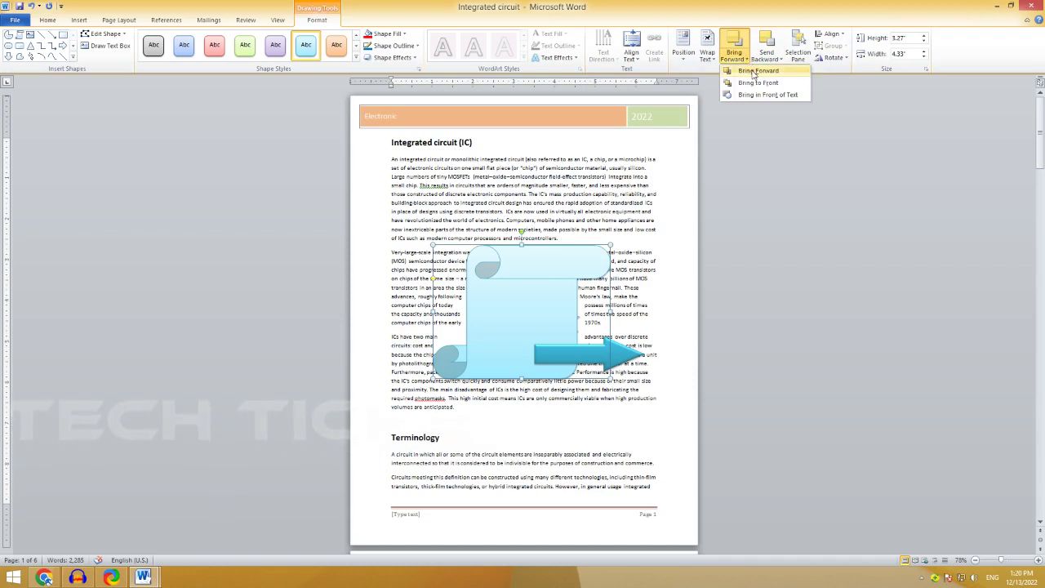
click(753, 72)
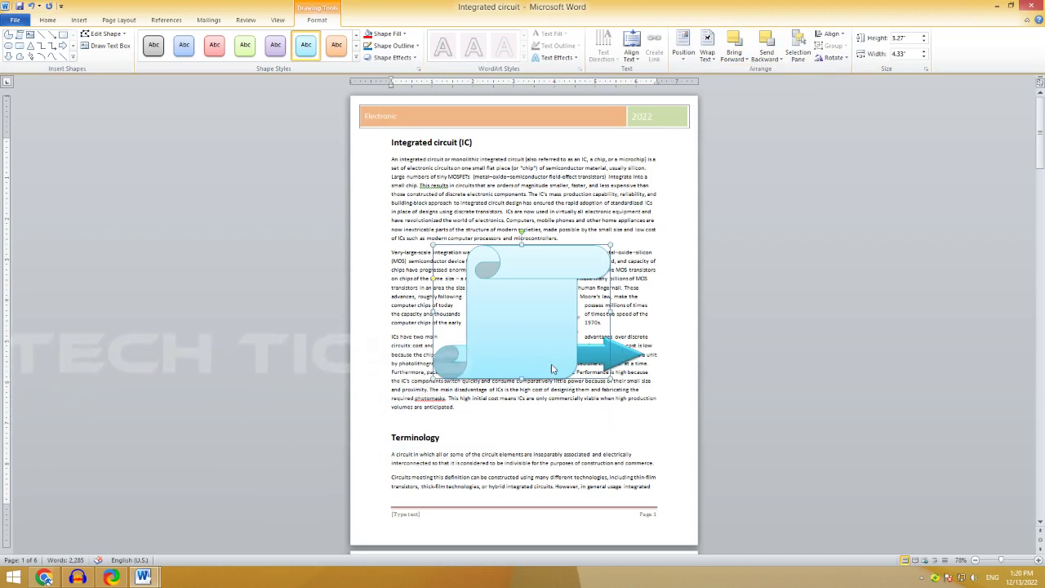
click(779, 61)
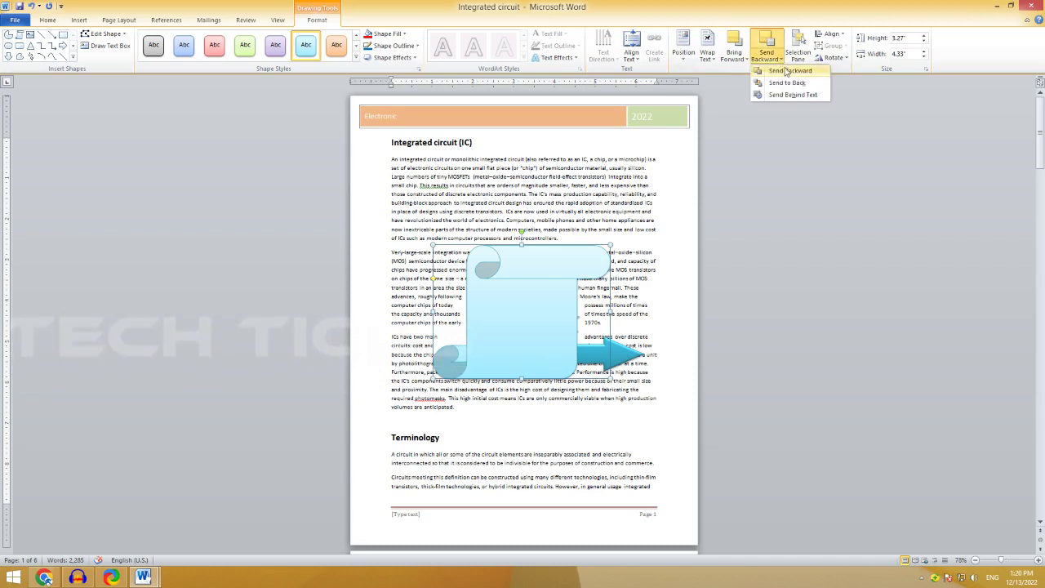
click(787, 72)
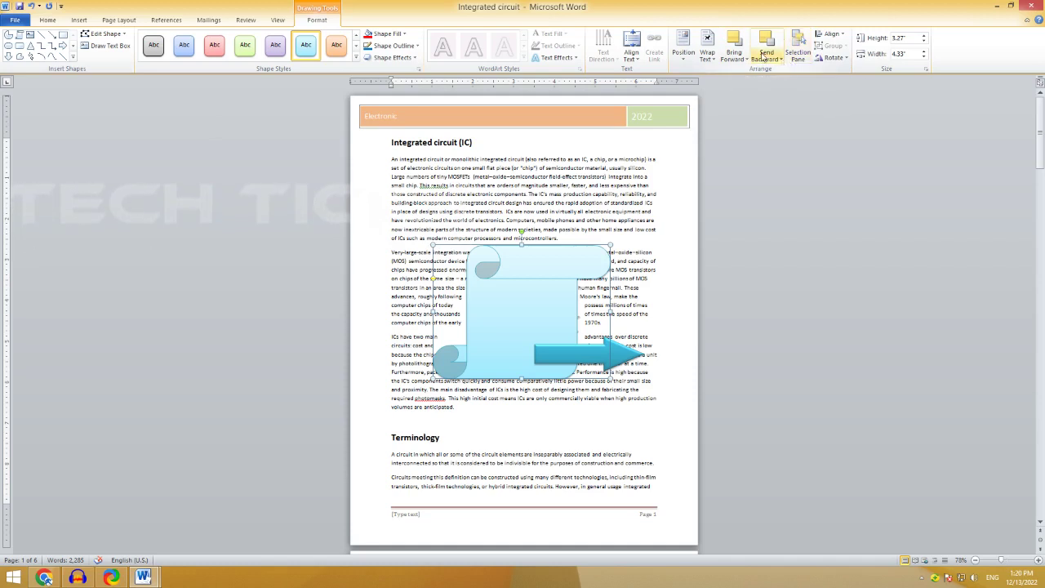
click(746, 61)
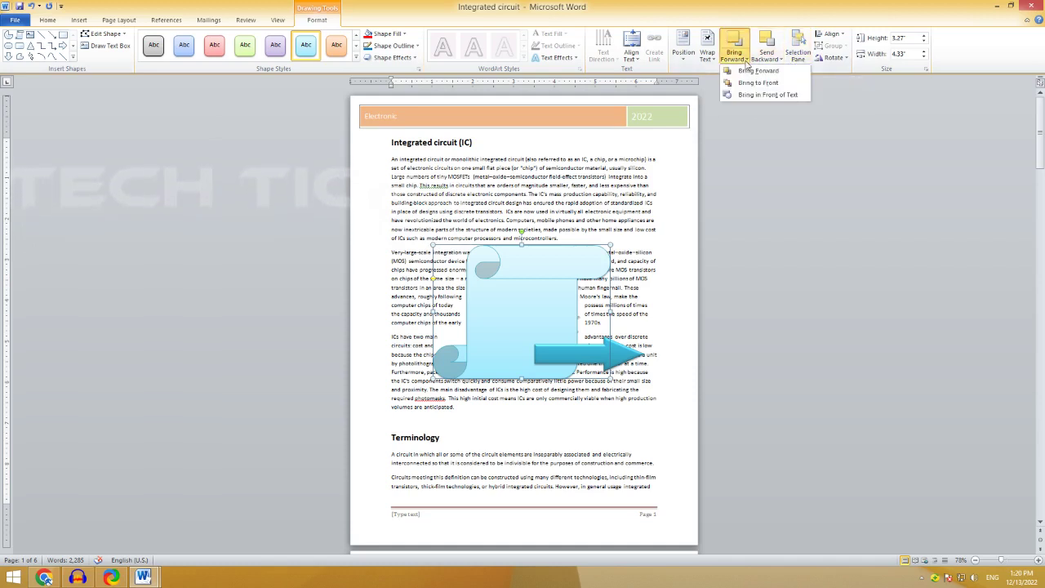
click(745, 63)
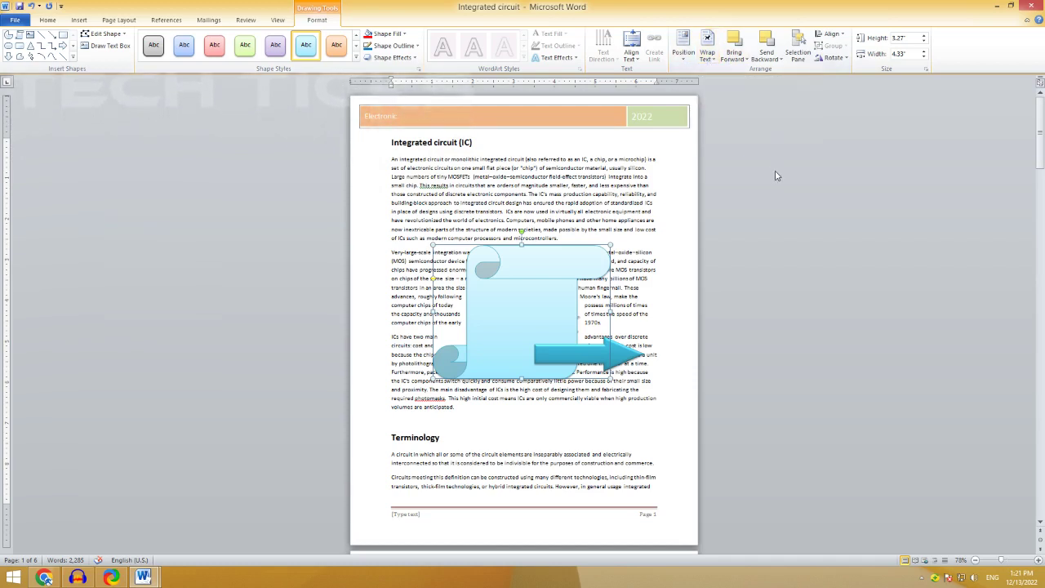
click(755, 192)
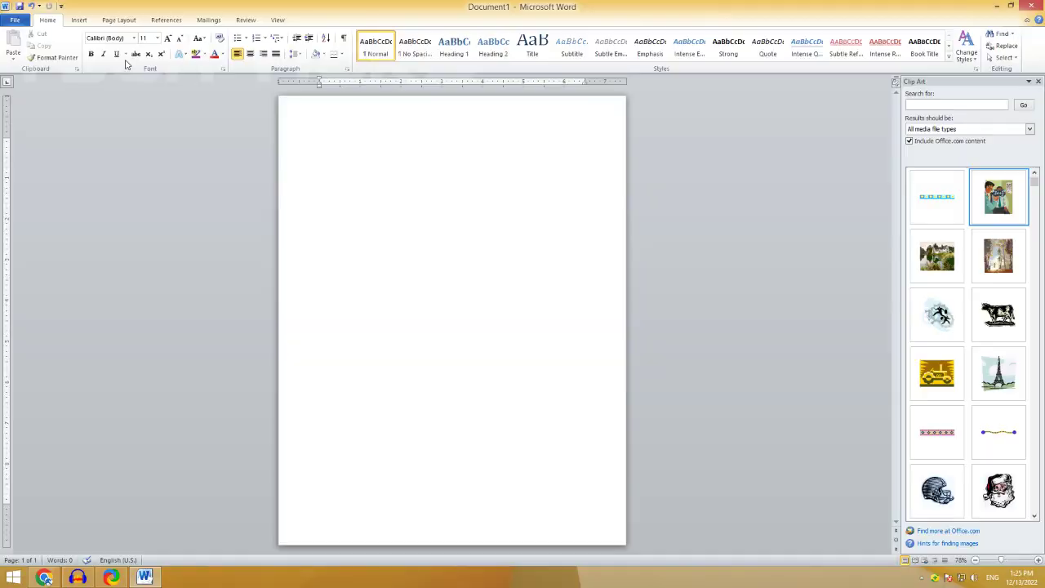
Step: Draw a straight line across the top of the page
click(86, 19)
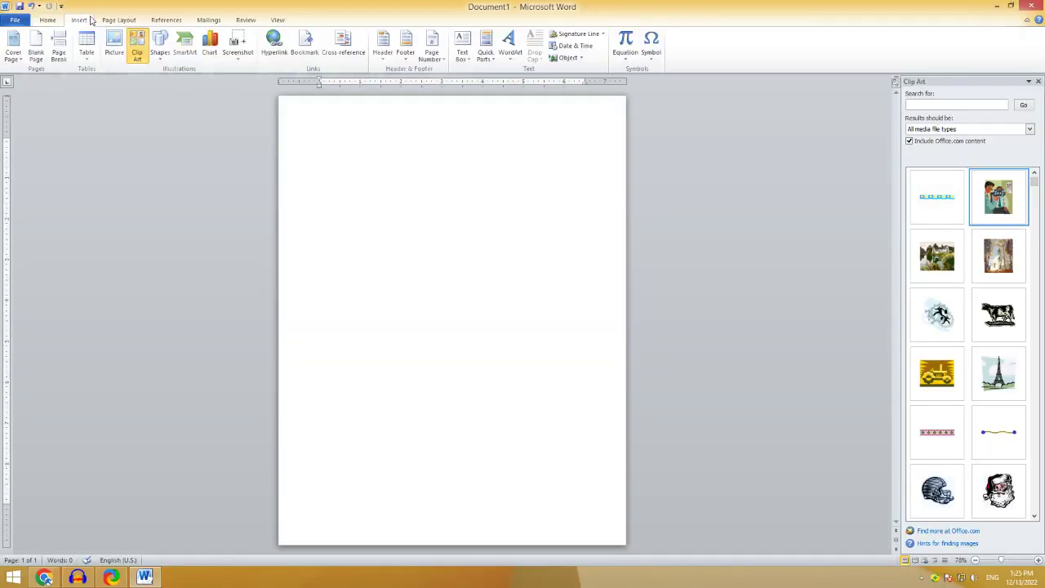
click(161, 60)
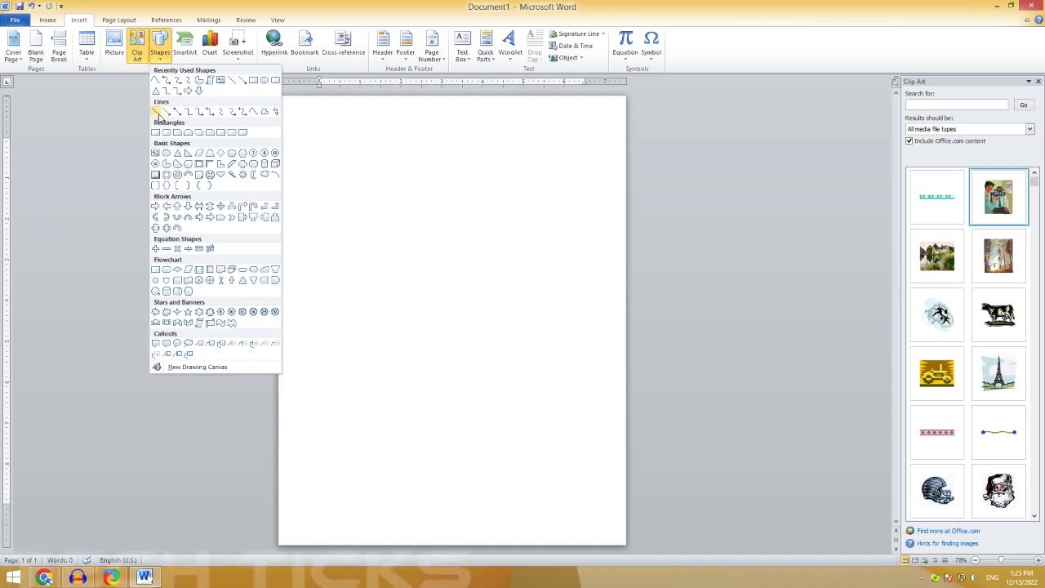
click(156, 112)
drag(327, 153, 591, 152)
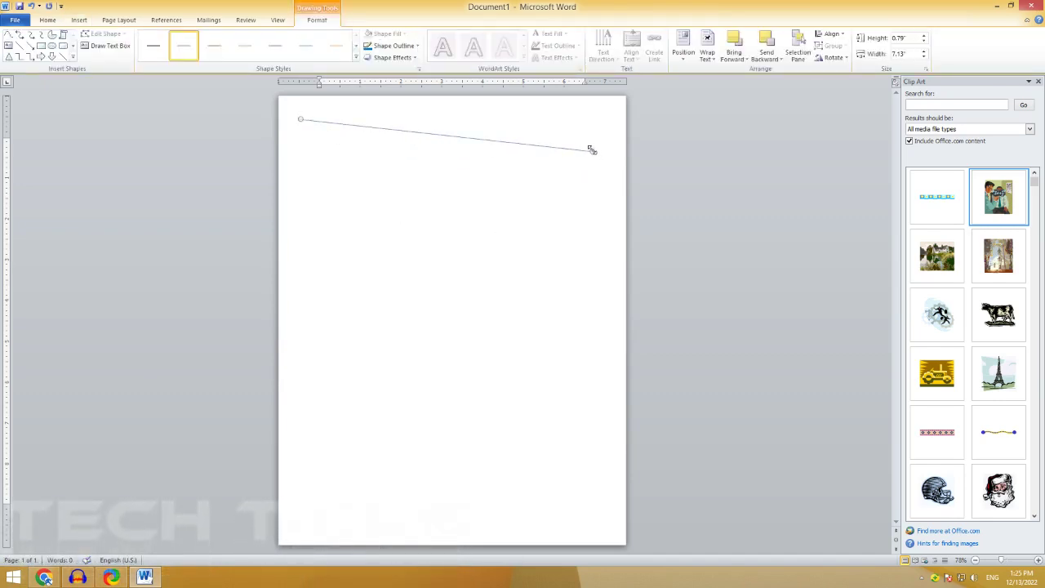
mouse_move(592, 151)
mouse_down()
mouse_move(553, 143)
mouse_move(591, 123)
mouse_up()
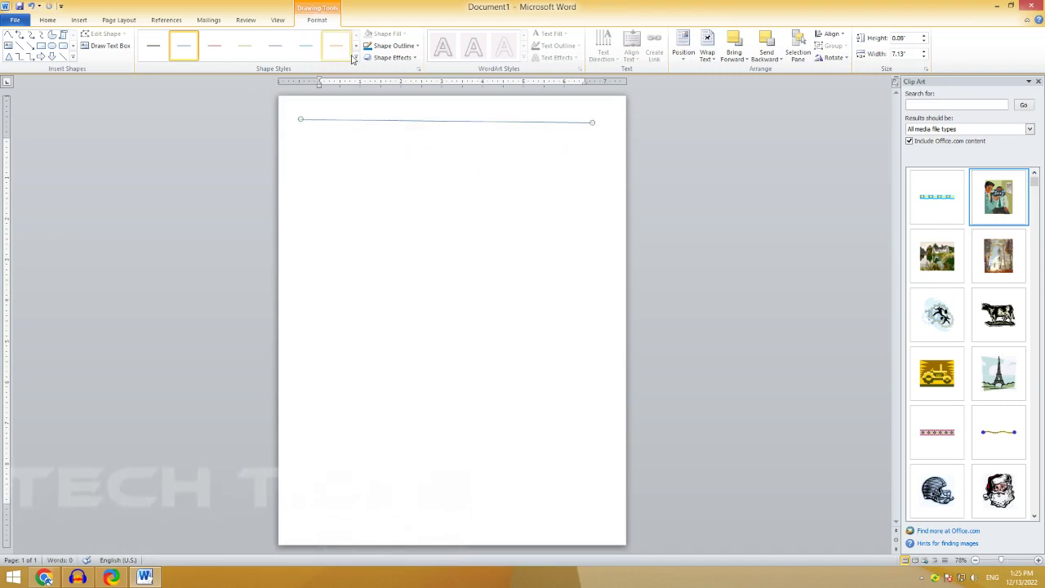
Step: Make the line's outline red and level it horizontally across the top
click(356, 58)
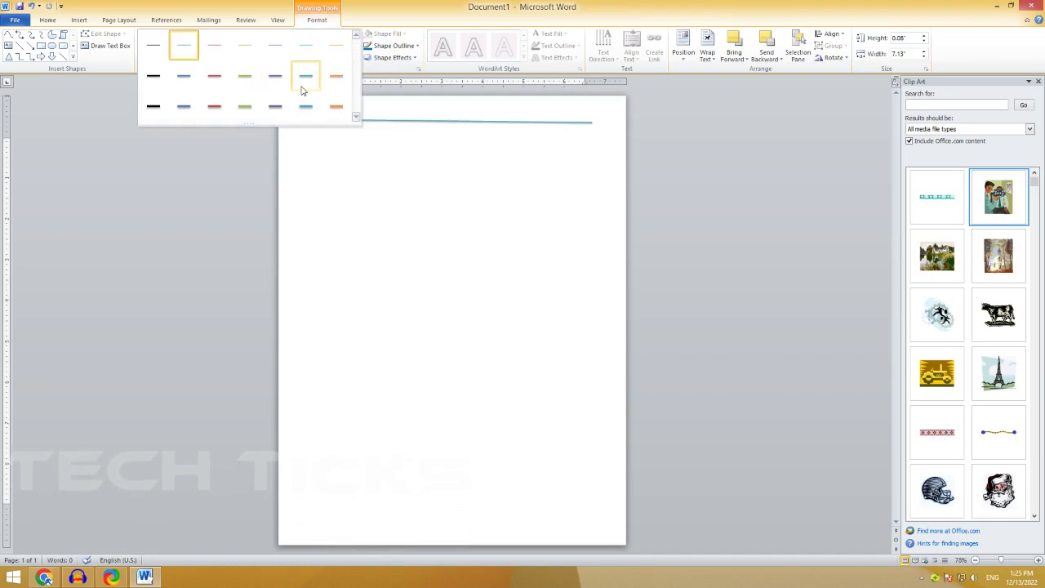
click(709, 86)
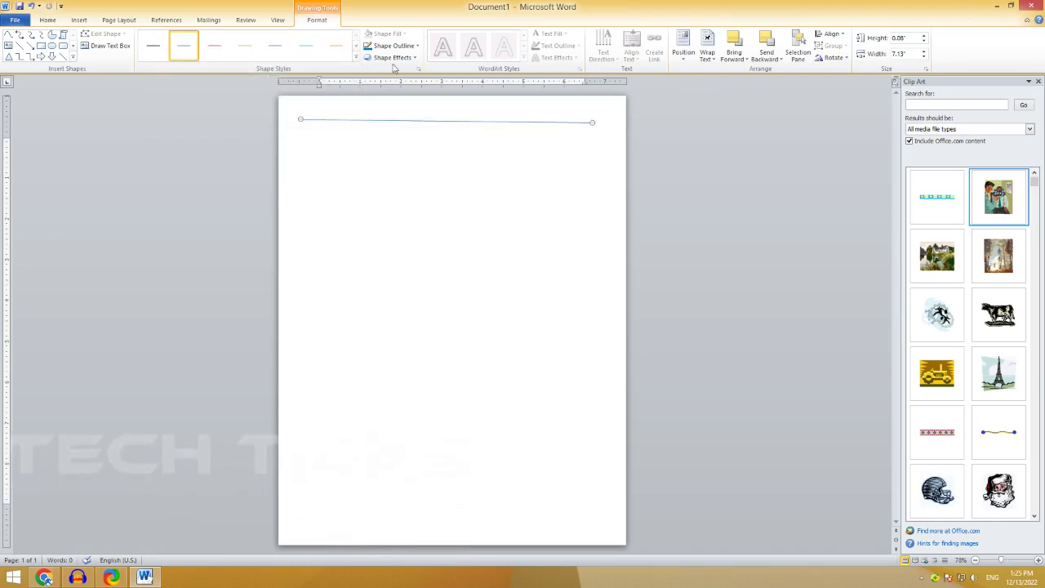
click(414, 46)
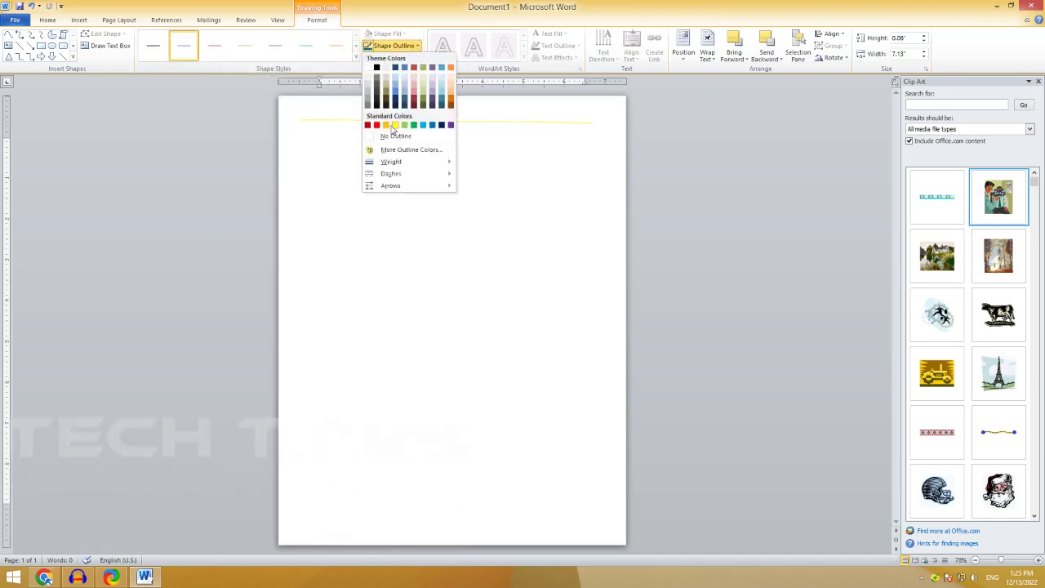
click(376, 125)
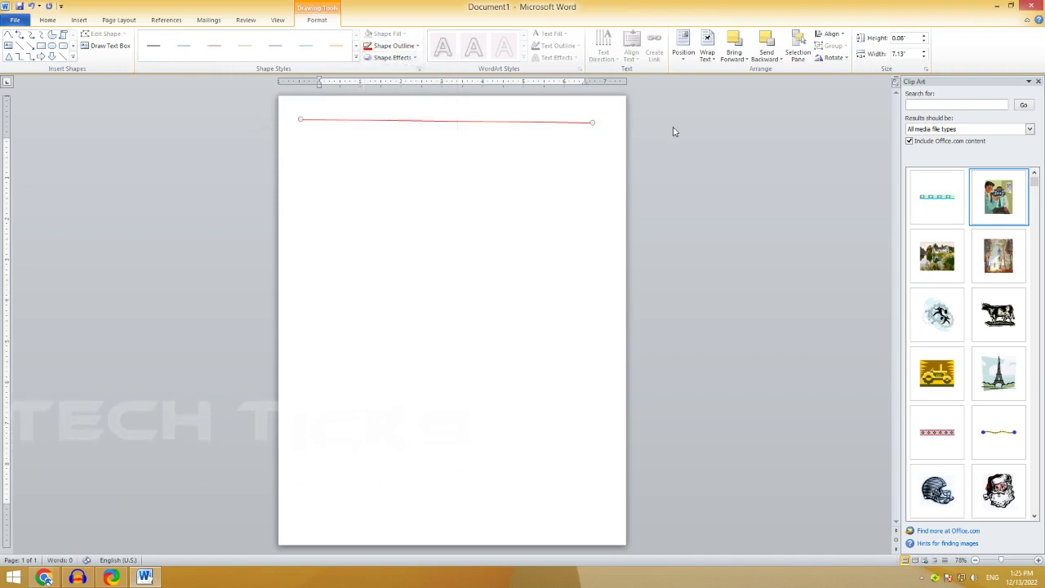
mouse_move(593, 123)
mouse_down()
mouse_move(572, 190)
mouse_move(523, 271)
mouse_move(552, 145)
mouse_move(642, 148)
mouse_up()
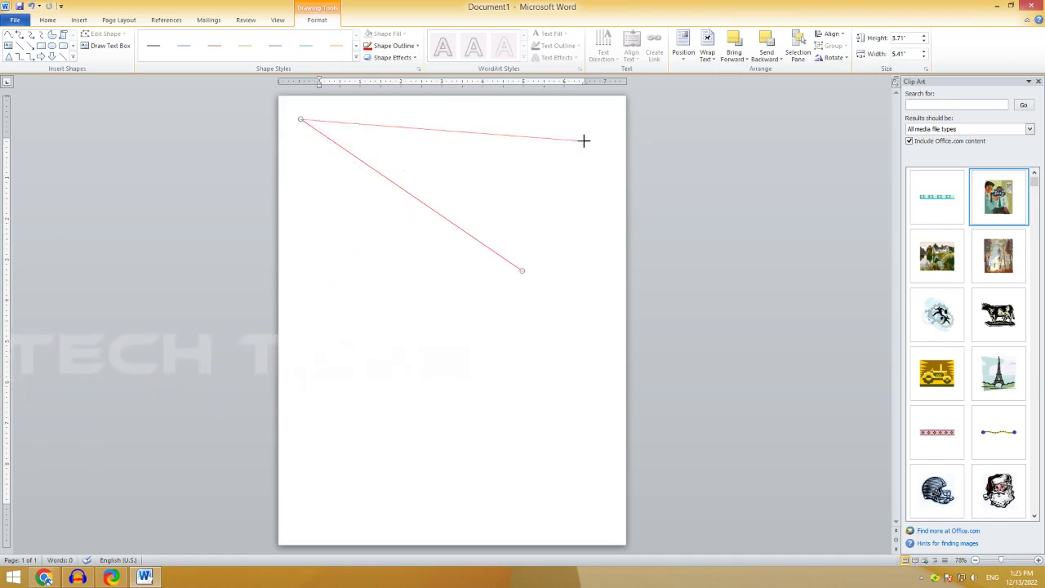
drag(642, 148, 582, 120)
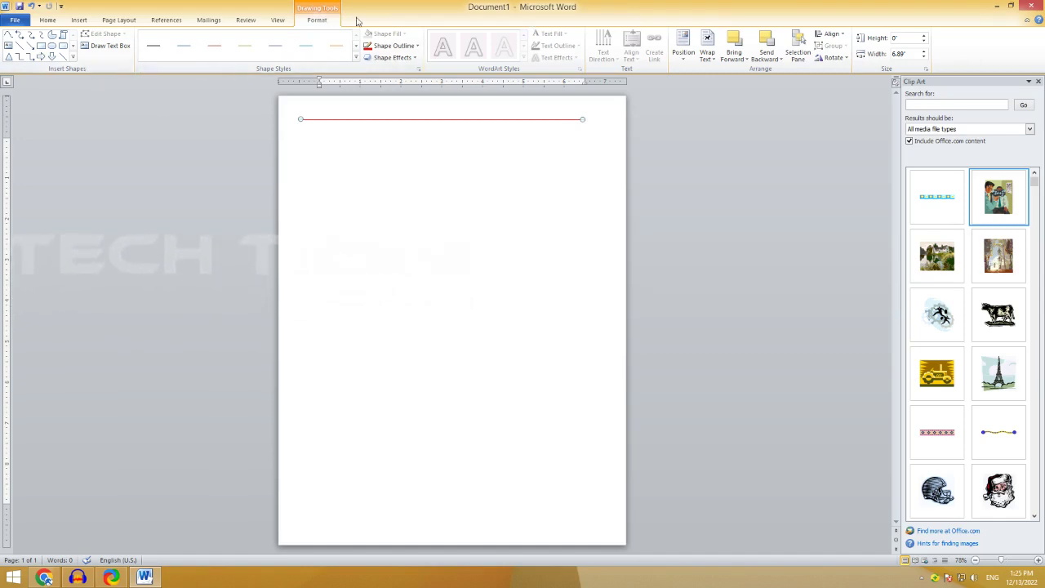
click(73, 58)
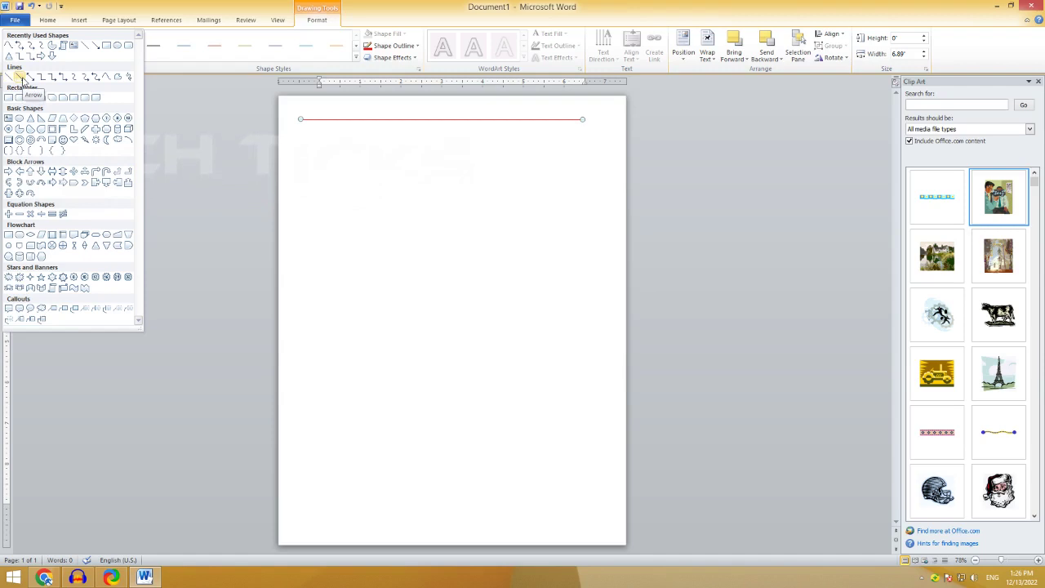
Step: Draw a right-pointing arrow beneath the red line
click(21, 76)
key(Escape)
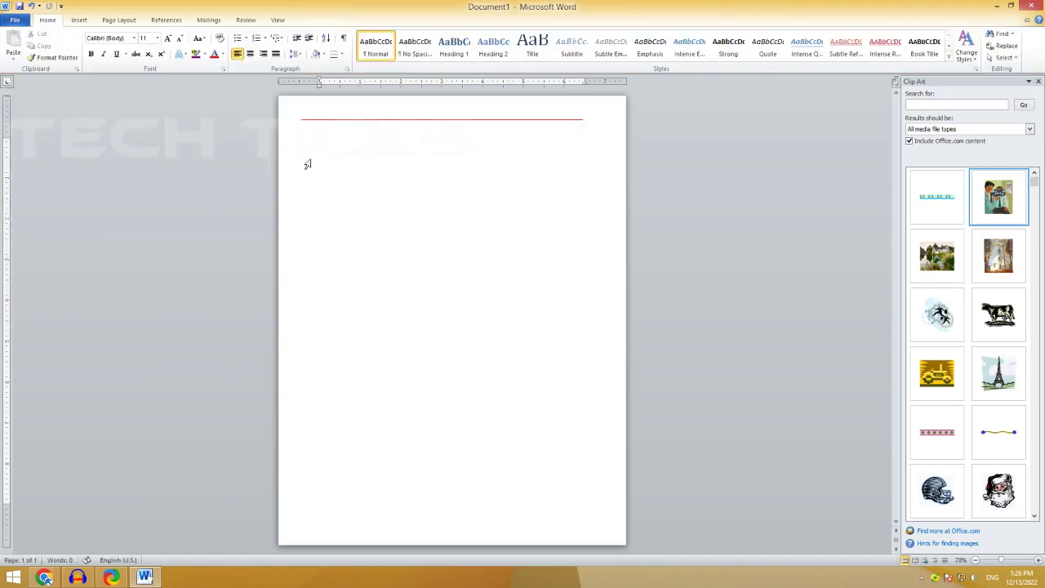
click(80, 20)
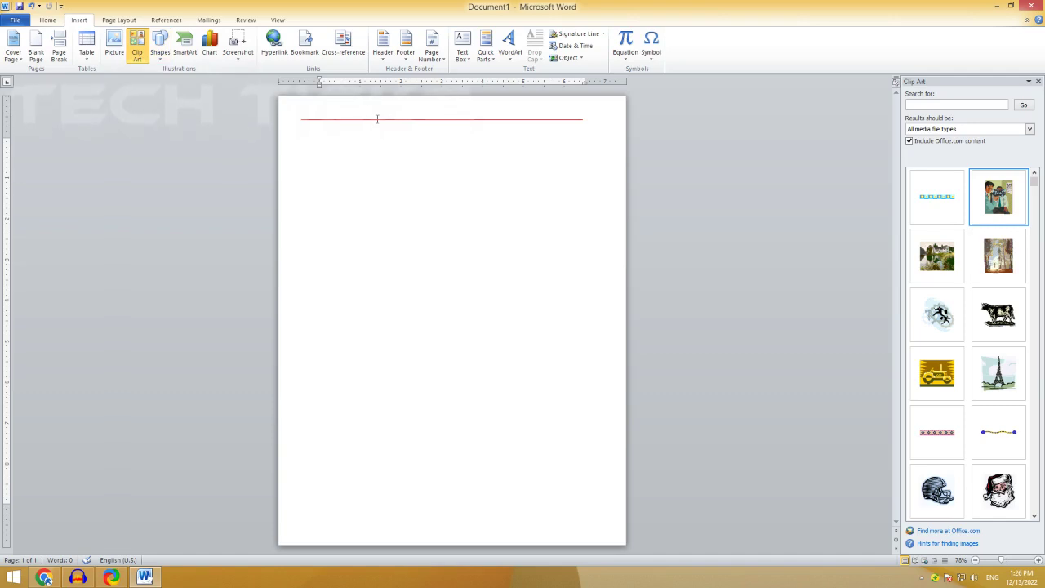
click(376, 120)
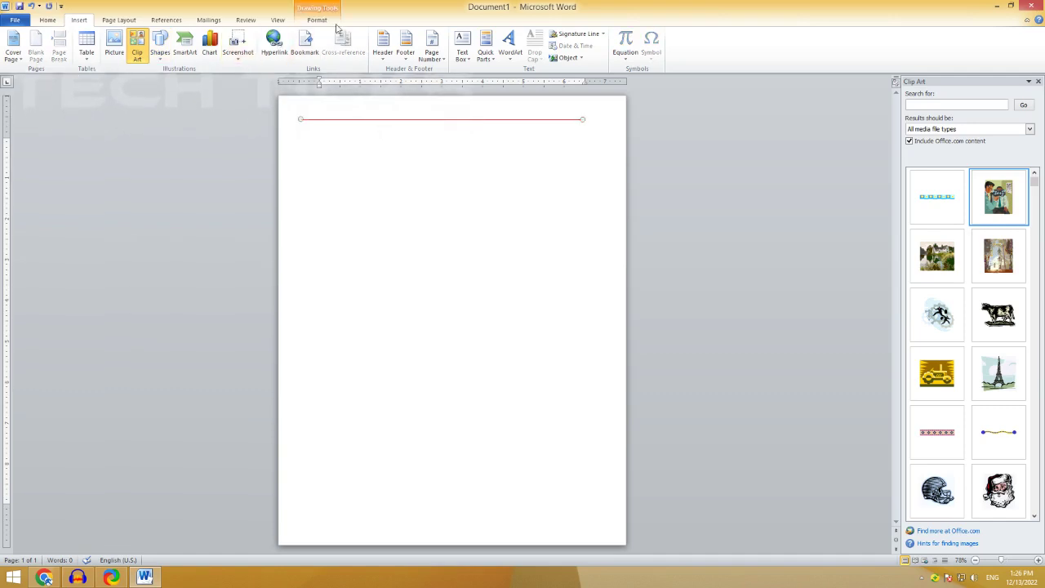
click(74, 57)
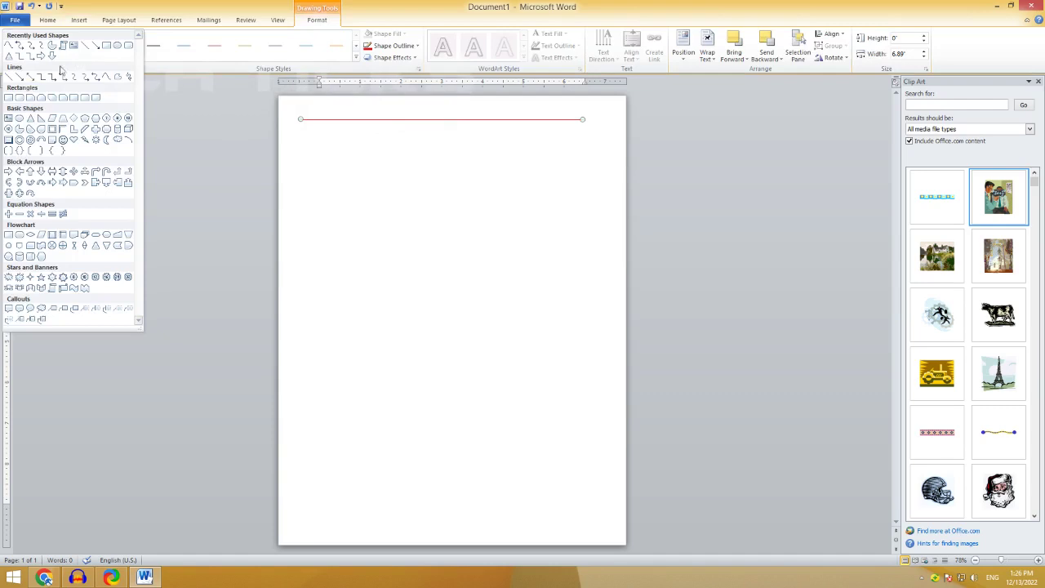
click(20, 76)
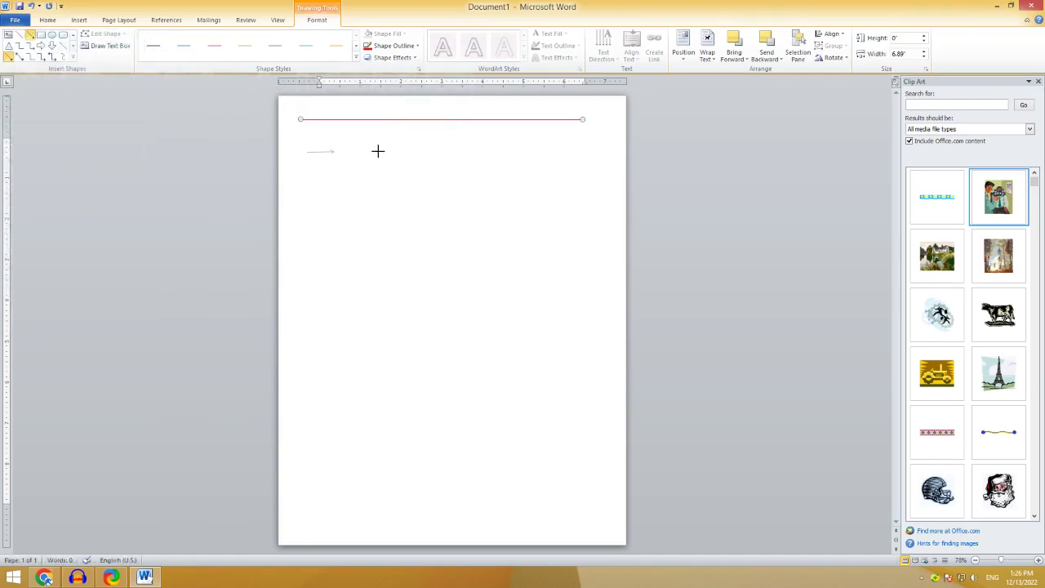
drag(377, 151, 582, 151)
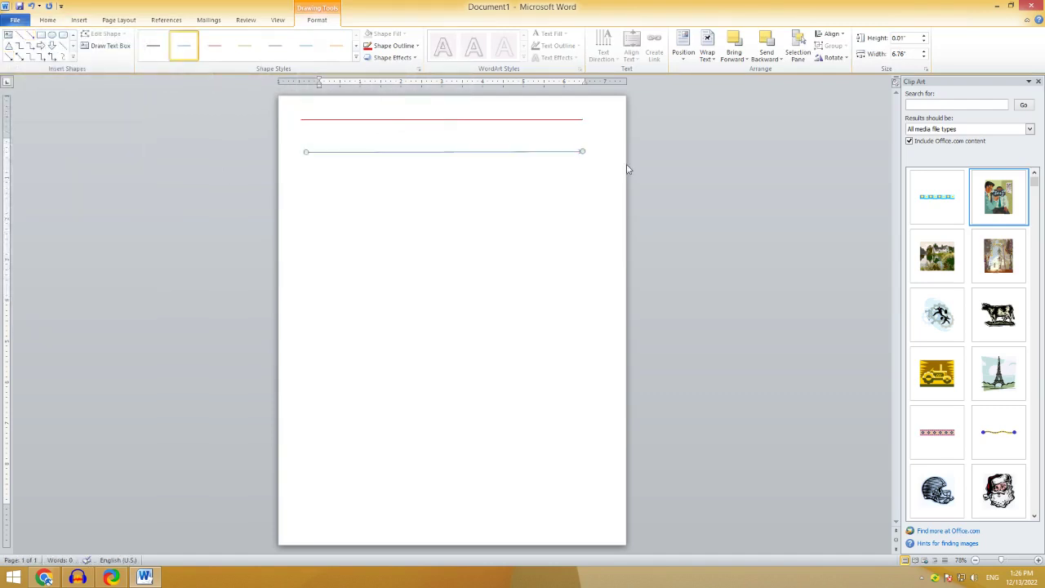
Step: Draw a double-headed arrow below the first arrow, spanning nearly the page width
click(72, 58)
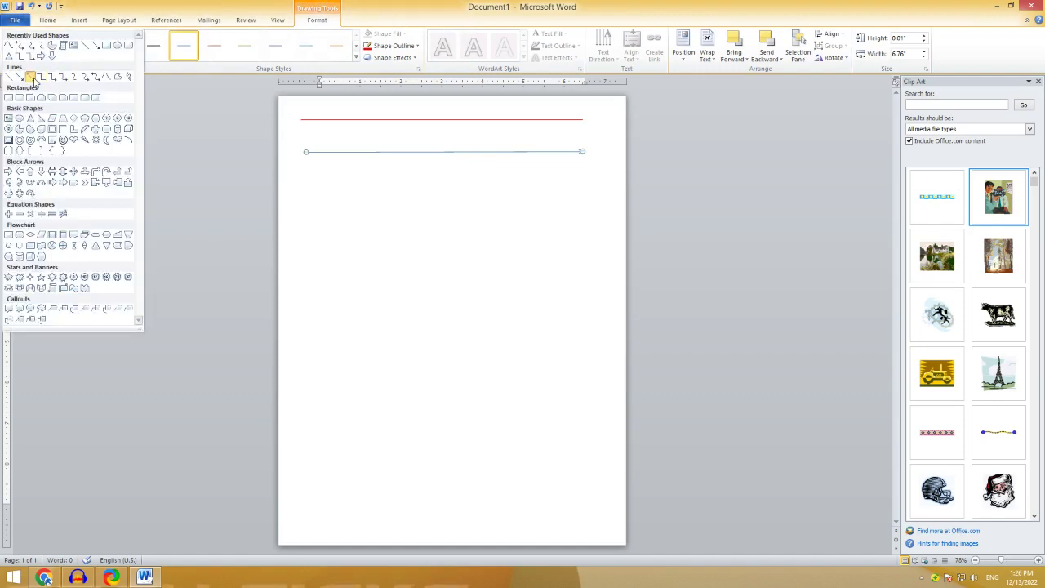
click(30, 76)
drag(307, 183, 587, 184)
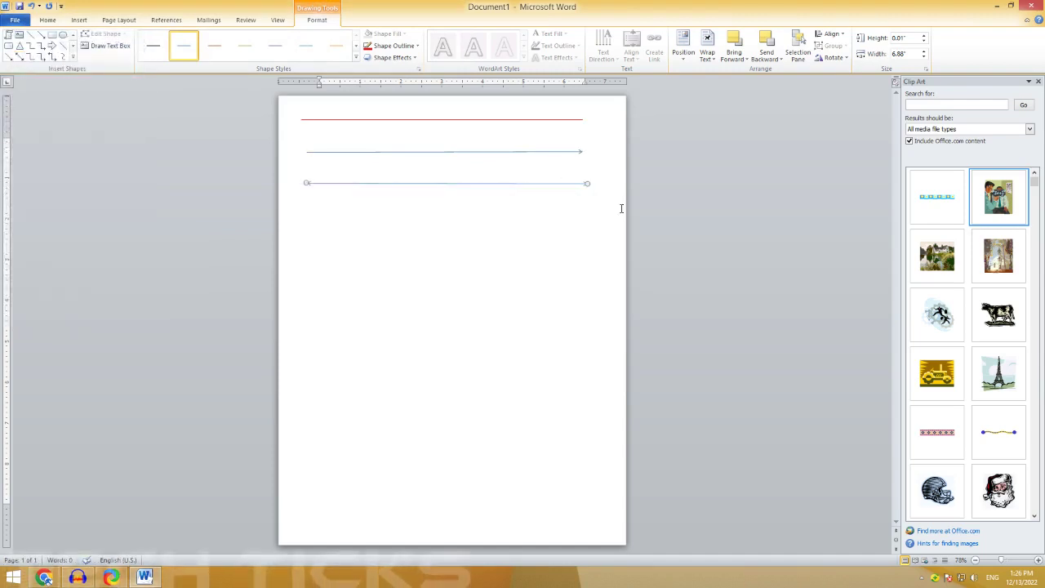
click(72, 58)
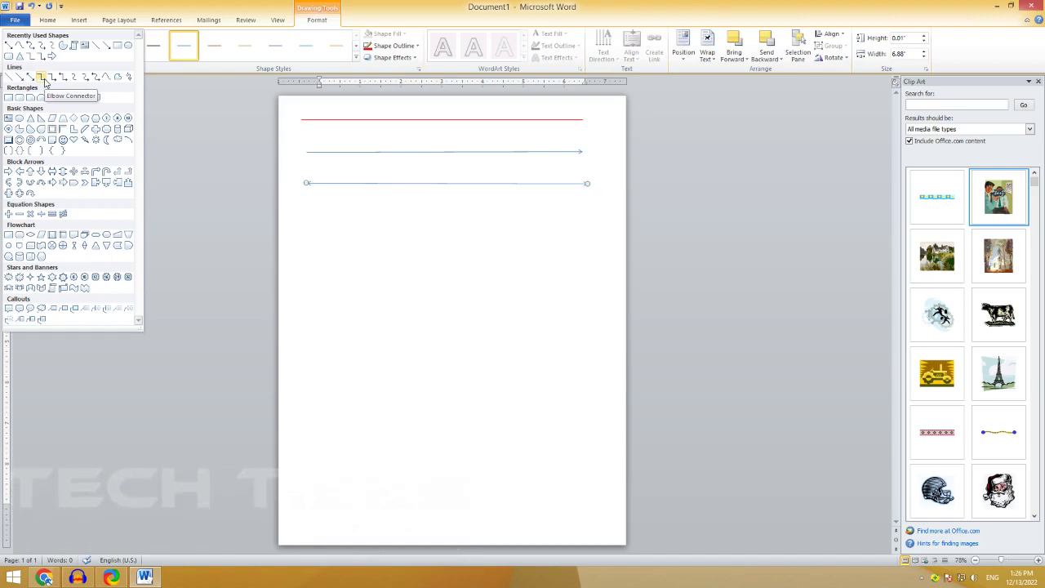
Step: Draw a plain elbow connector below the arrows and shorten its top arm
click(44, 79)
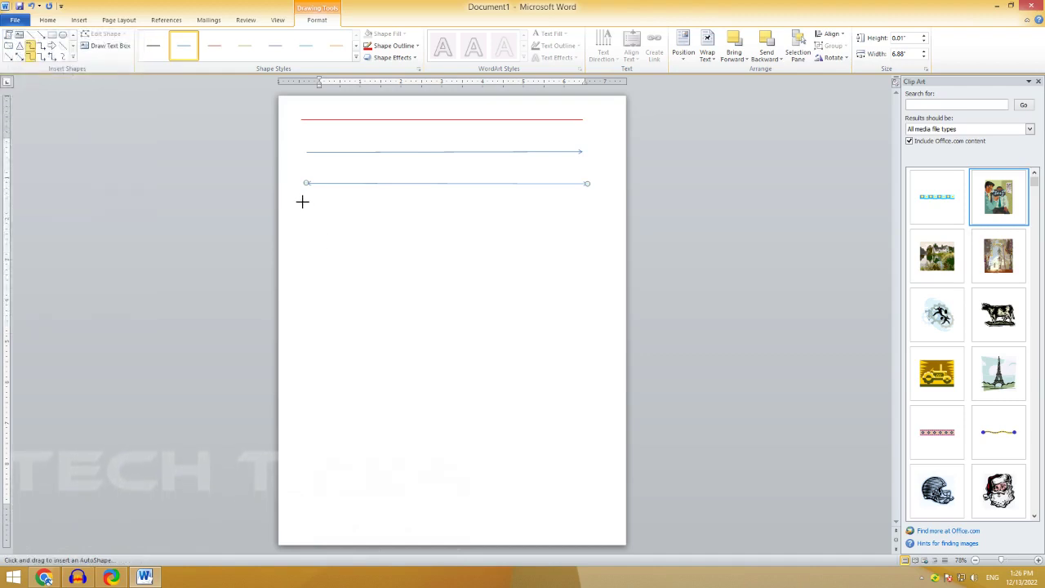
drag(300, 199, 375, 254)
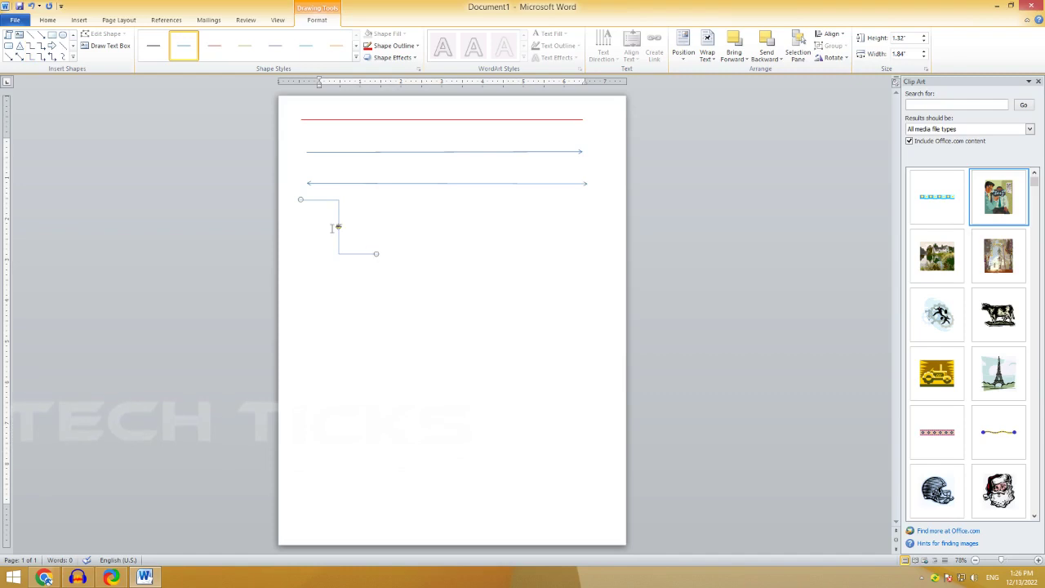
drag(338, 226, 347, 235)
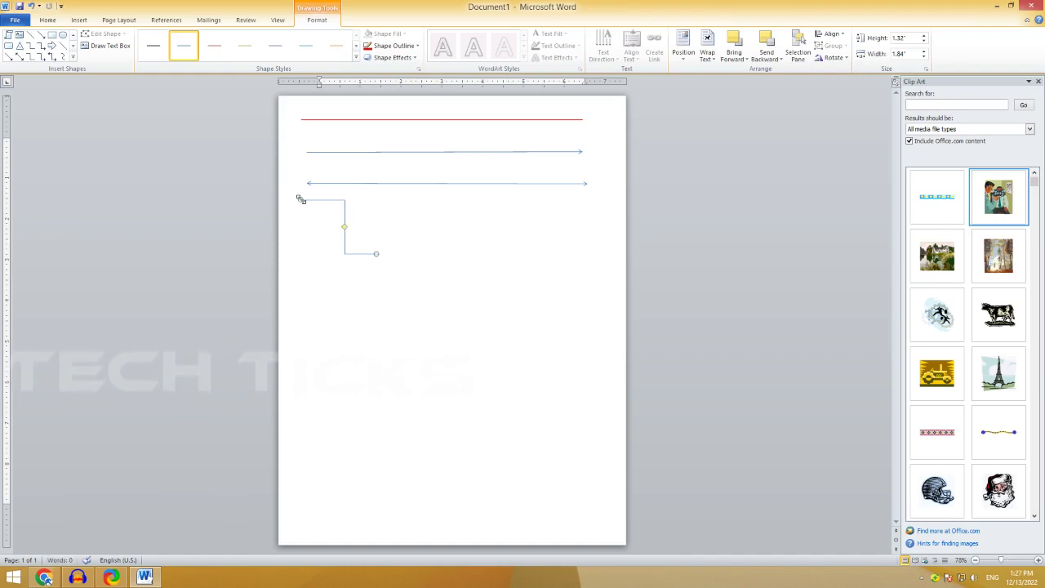
drag(300, 199, 315, 202)
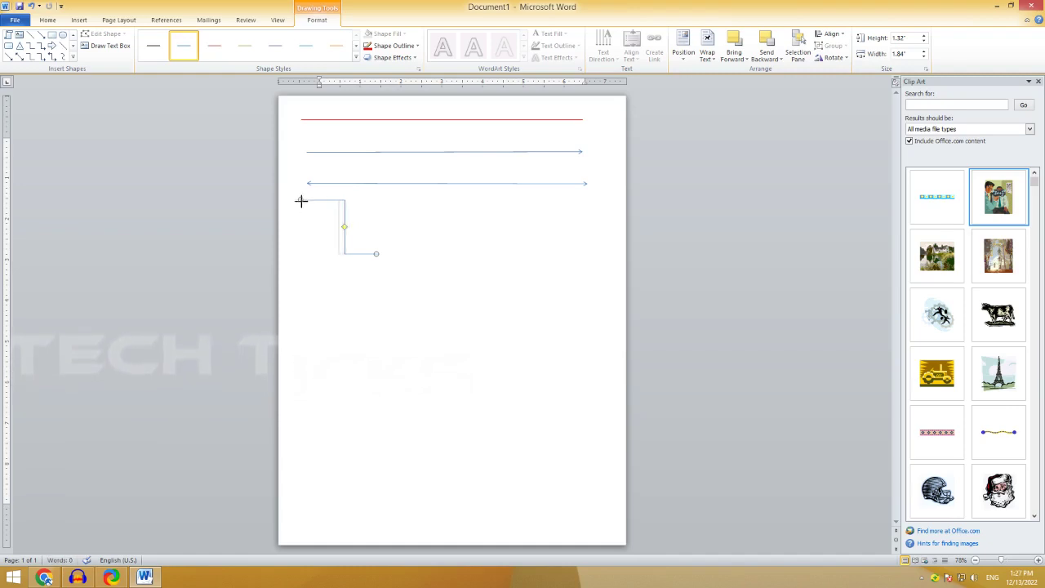
drag(316, 202, 313, 200)
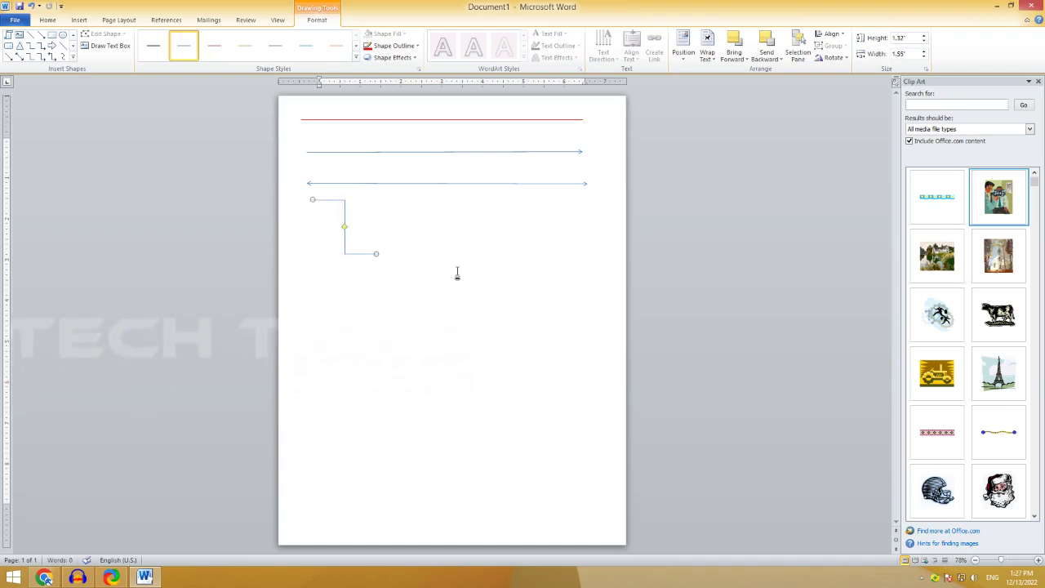
Step: Draw an elbow arrow connector and an elbow double-arrow connector beside it, side by side
click(73, 57)
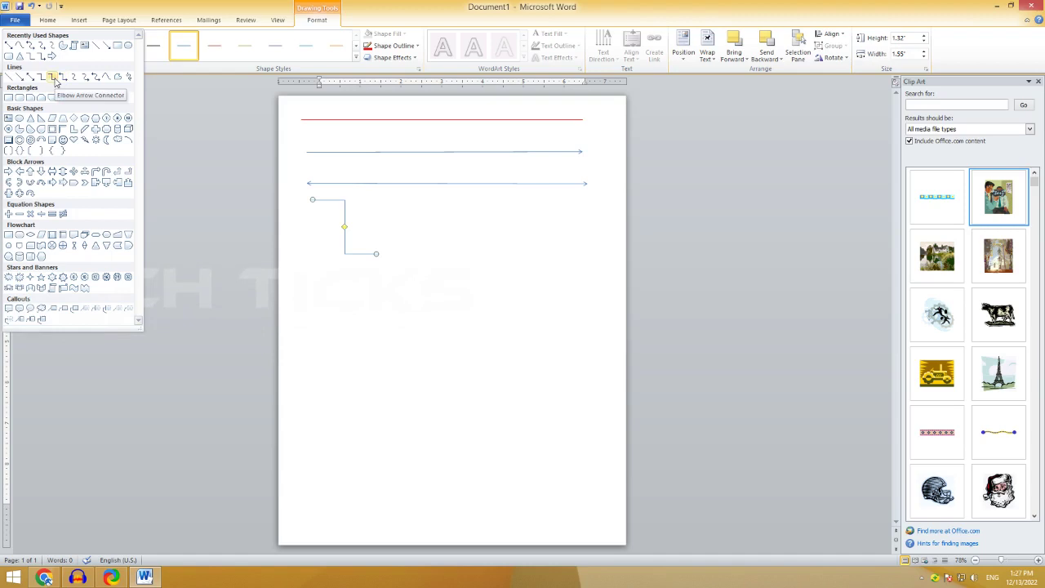
click(54, 77)
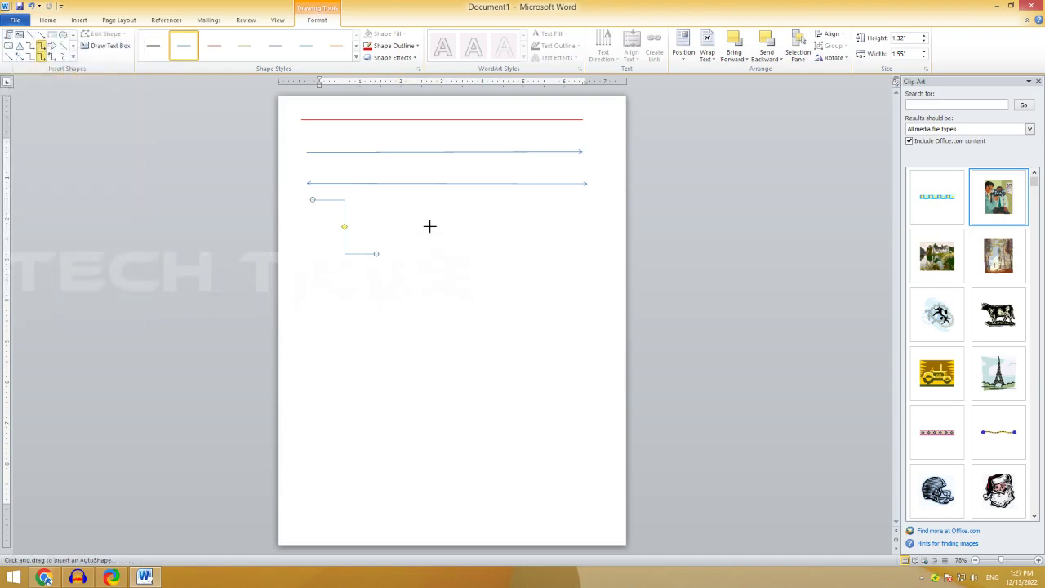
drag(391, 199, 474, 253)
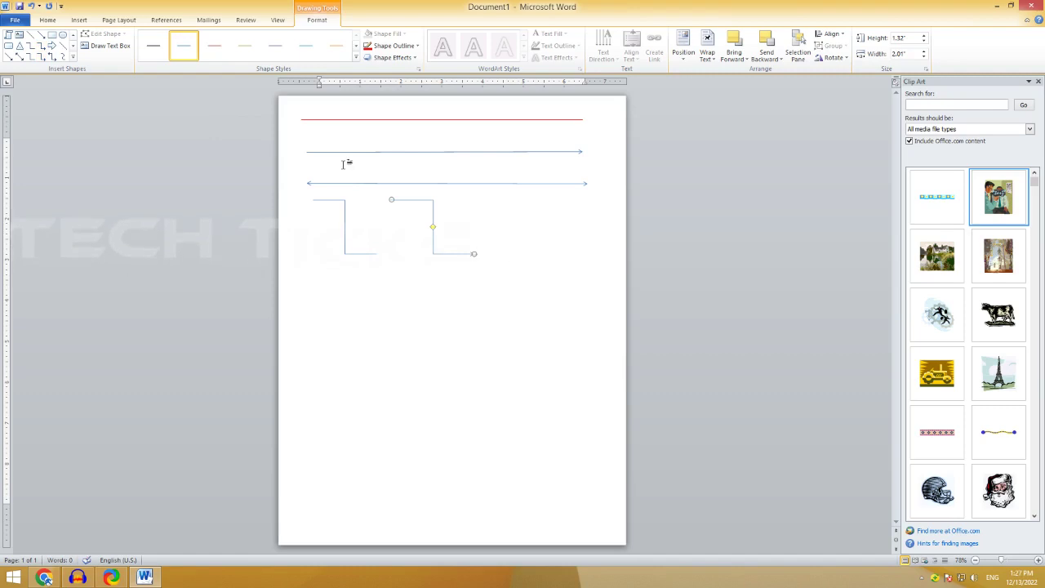
click(74, 58)
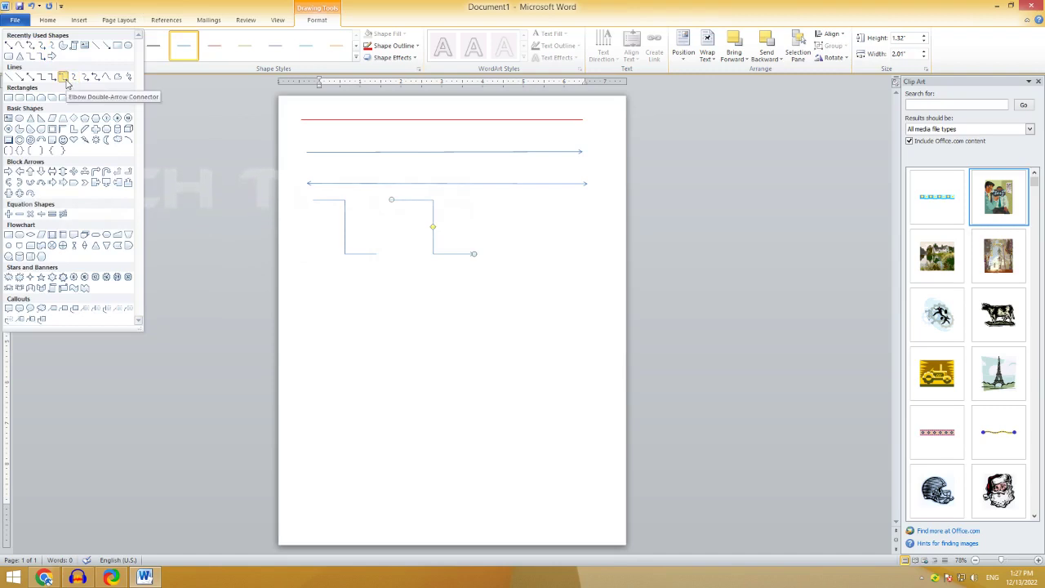
click(63, 77)
drag(490, 200, 583, 255)
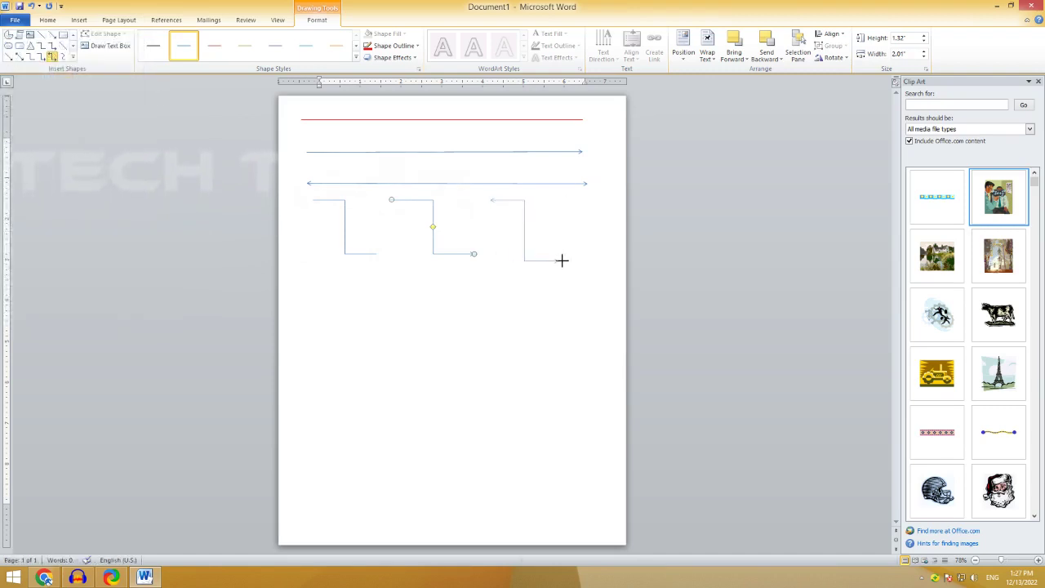
drag(582, 255, 582, 253)
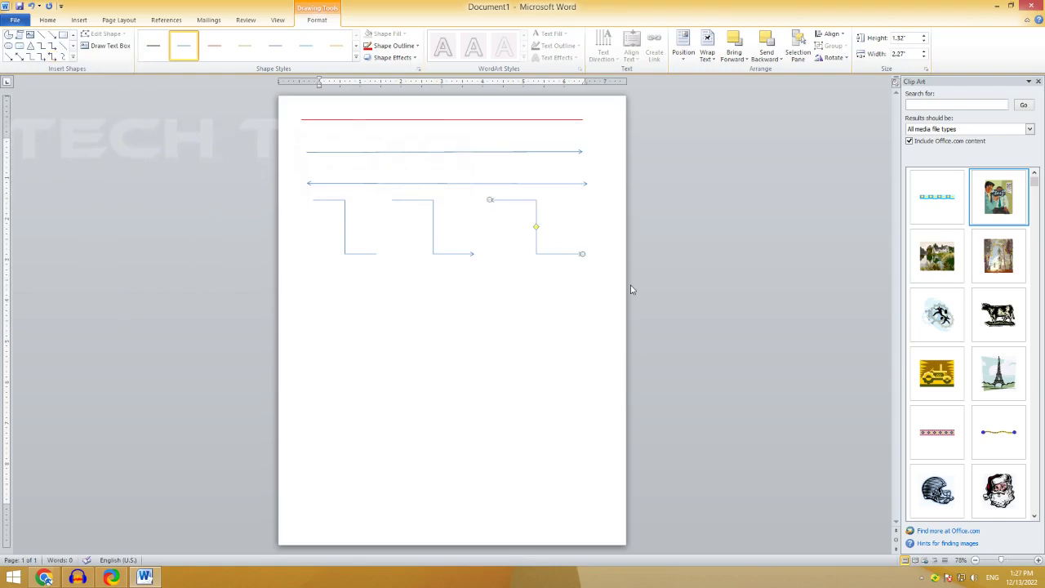
click(73, 59)
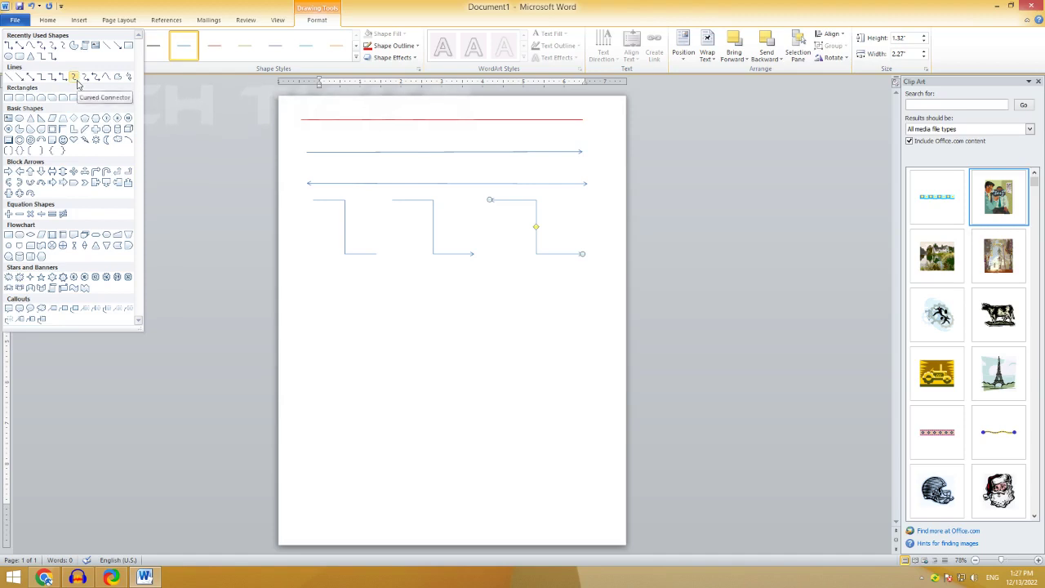
Step: Draw a 0.83" by 1.09" curved connector beneath the first elbow connector and reshape its end
click(74, 78)
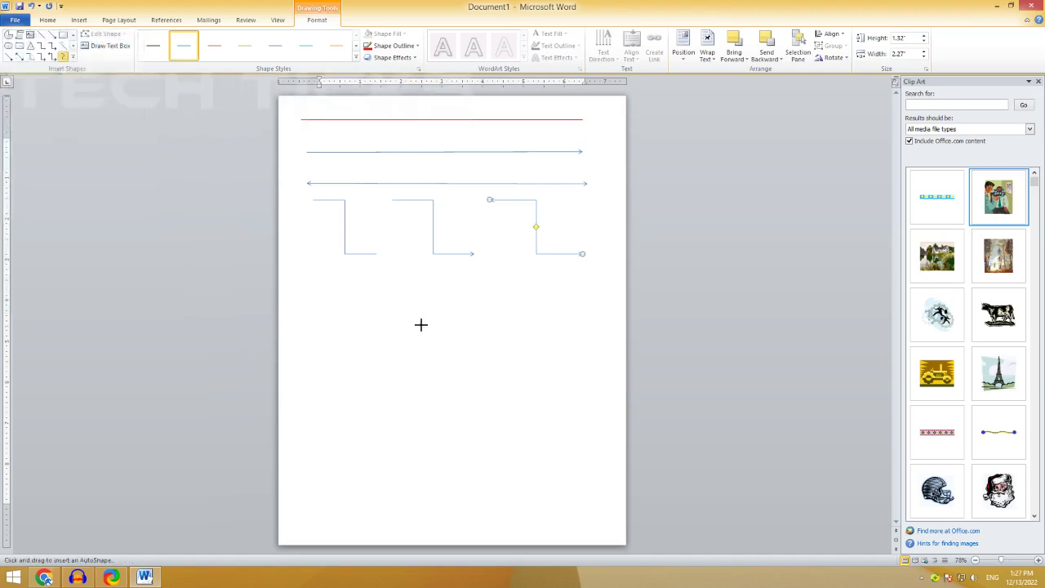
mouse_move(310, 270)
mouse_down()
mouse_move(356, 324)
mouse_move(366, 316)
mouse_move(340, 308)
mouse_move(360, 307)
mouse_up()
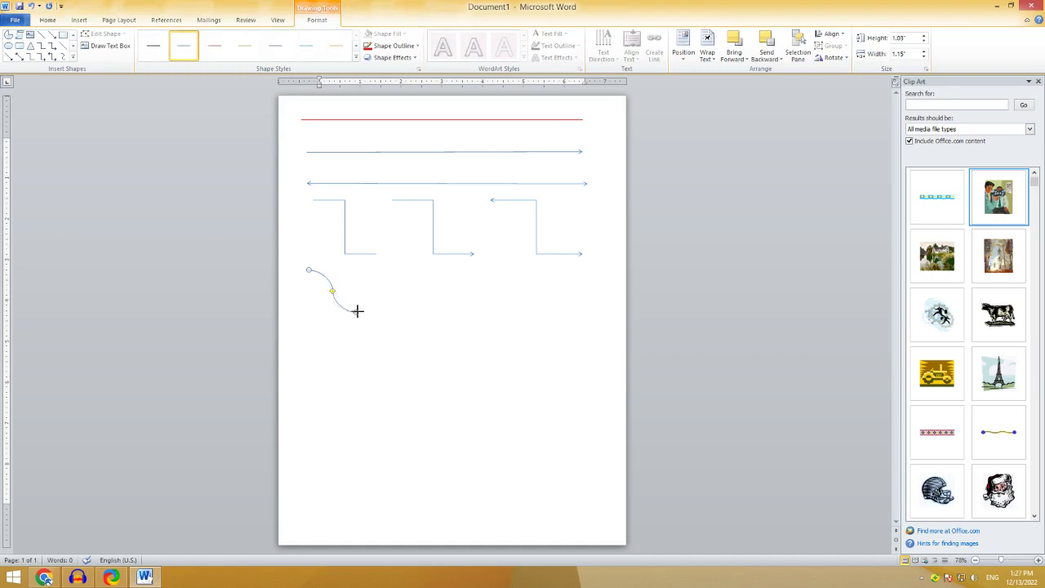
drag(359, 315, 359, 312)
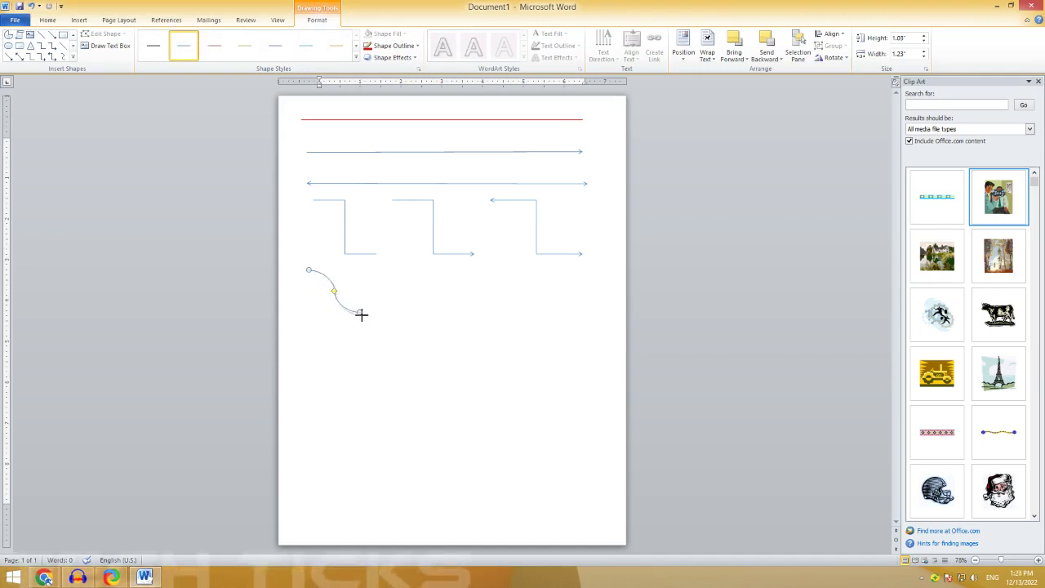
mouse_move(346, 316)
mouse_down()
mouse_move(344, 275)
mouse_move(313, 312)
mouse_up()
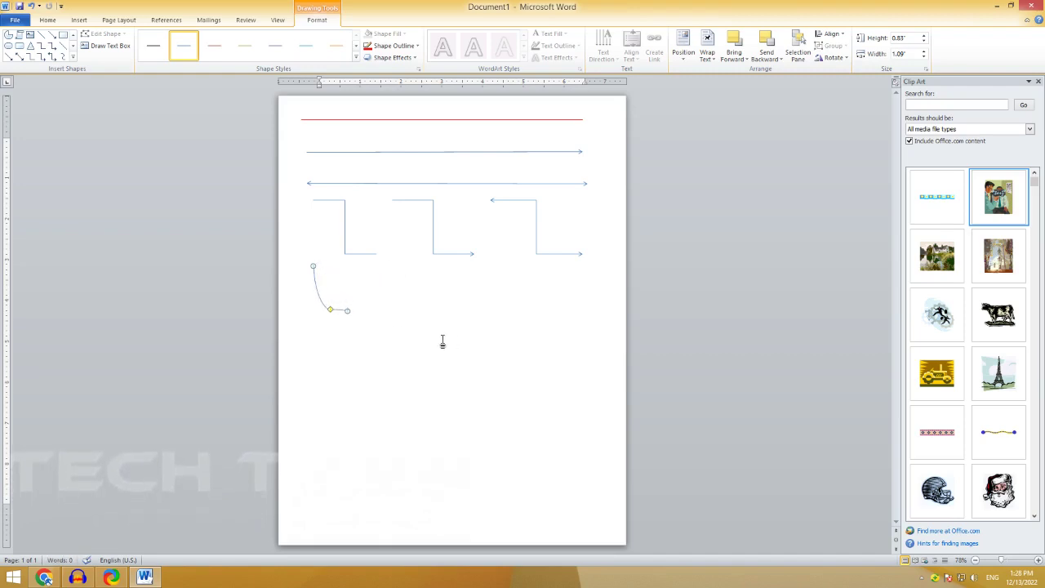
click(73, 56)
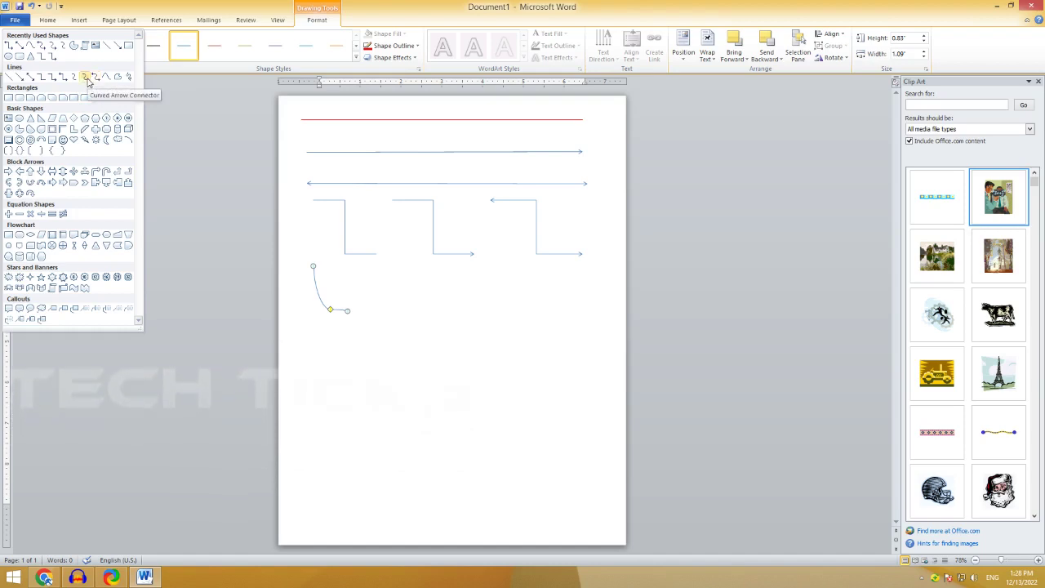
Step: Draw a Curved Arrow Connector beside the first curve and adjust its bend
click(86, 76)
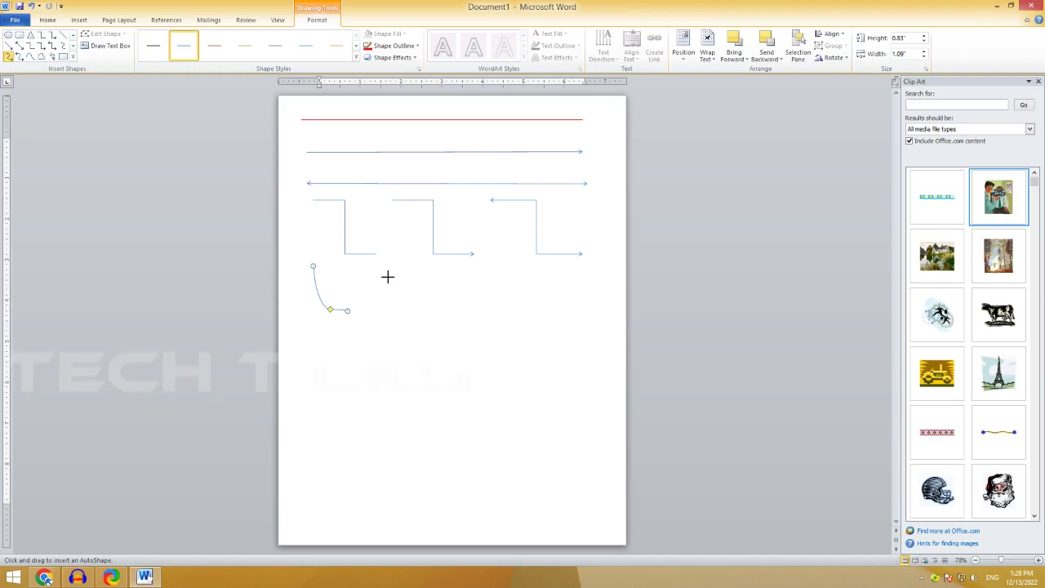
drag(386, 274, 429, 321)
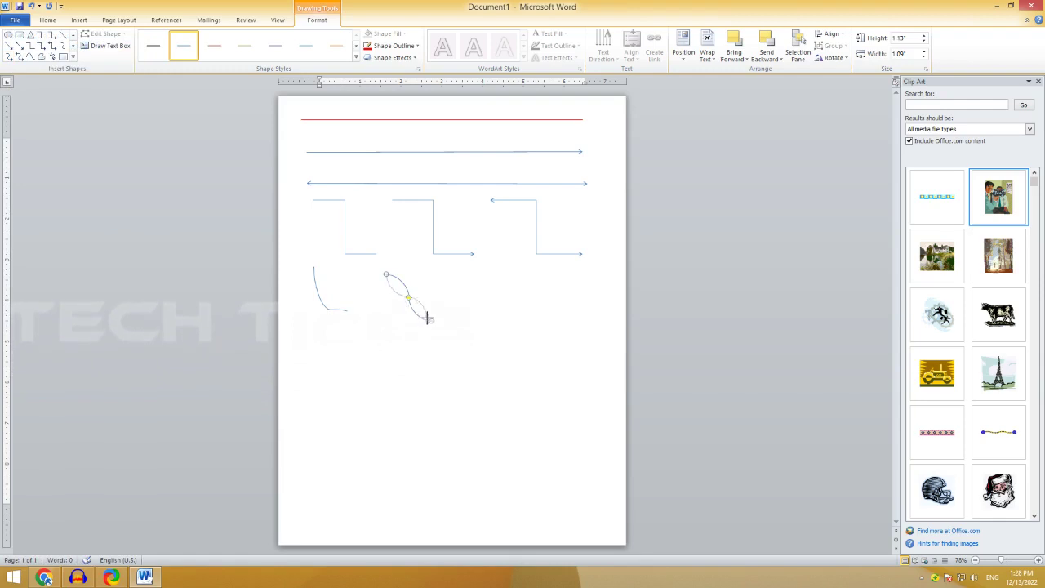
drag(431, 321, 432, 317)
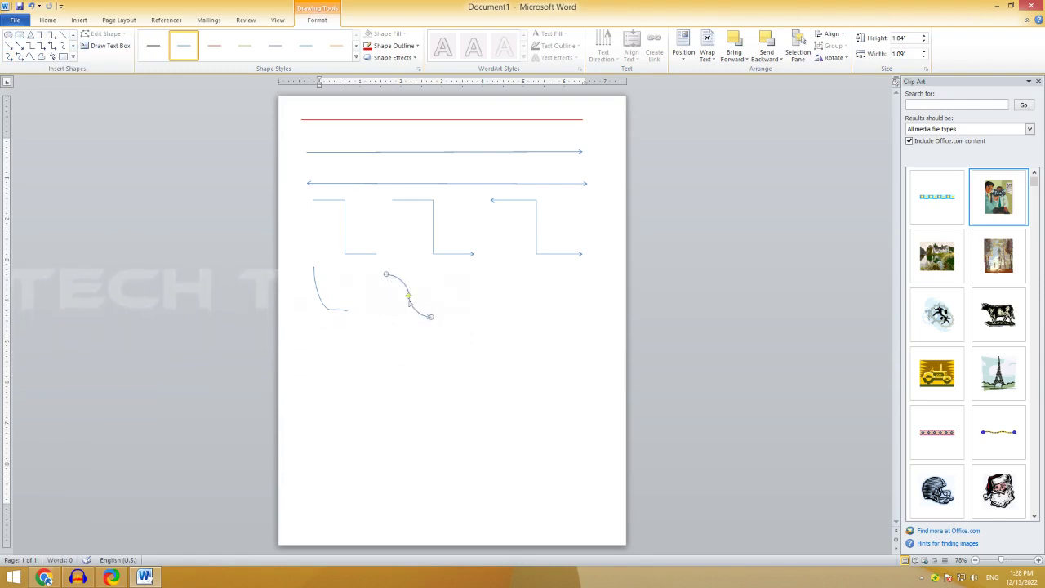
mouse_move(409, 299)
mouse_down()
mouse_move(389, 360)
mouse_move(414, 345)
mouse_move(406, 352)
mouse_up()
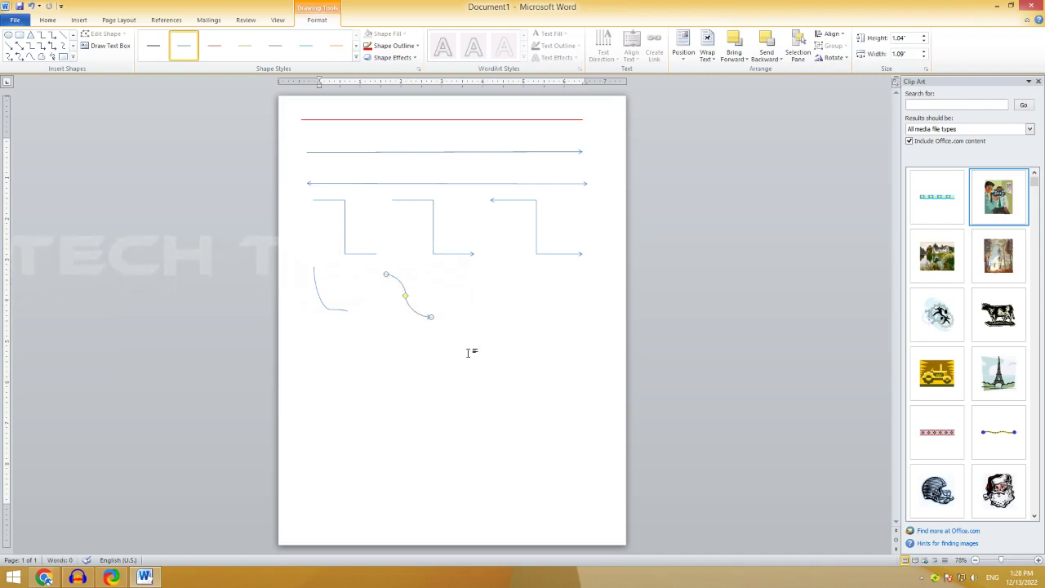
Step: Draw a larger Curved Double-Arrow Connector to the right and reshape its bend
click(73, 56)
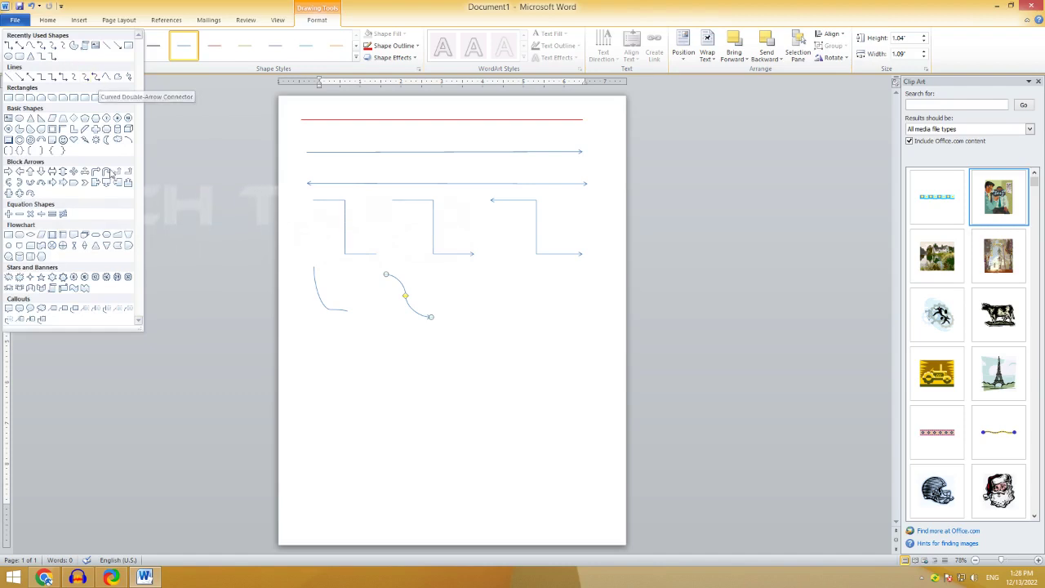
click(96, 78)
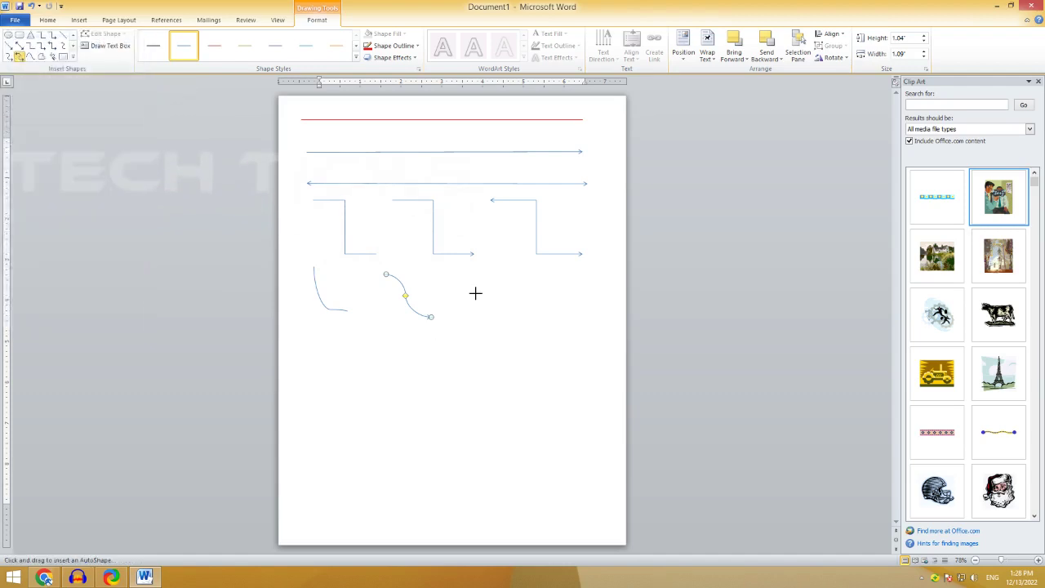
drag(476, 278, 555, 335)
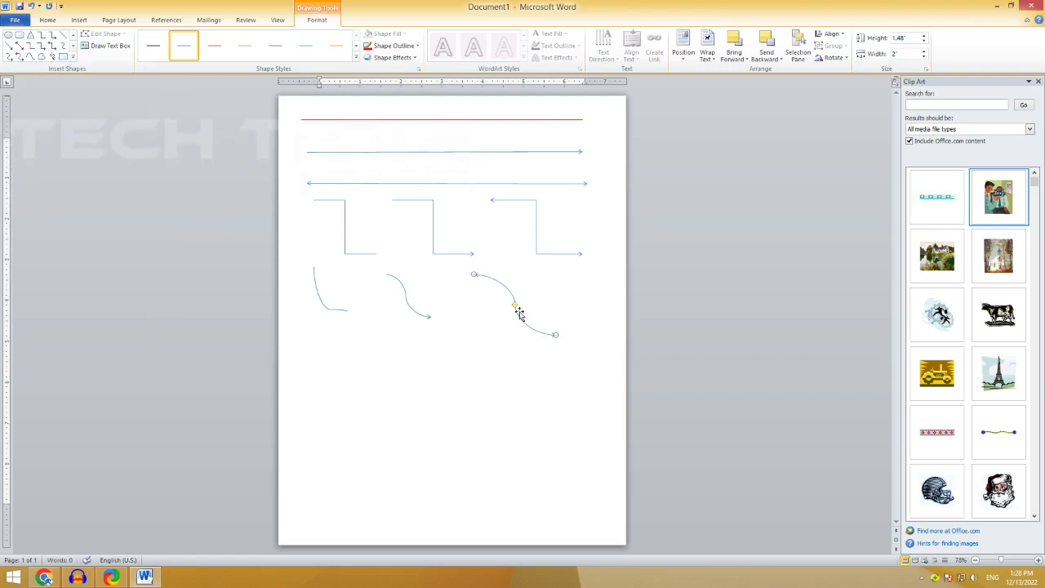
mouse_move(513, 300)
mouse_down()
mouse_move(522, 307)
mouse_move(505, 304)
mouse_up()
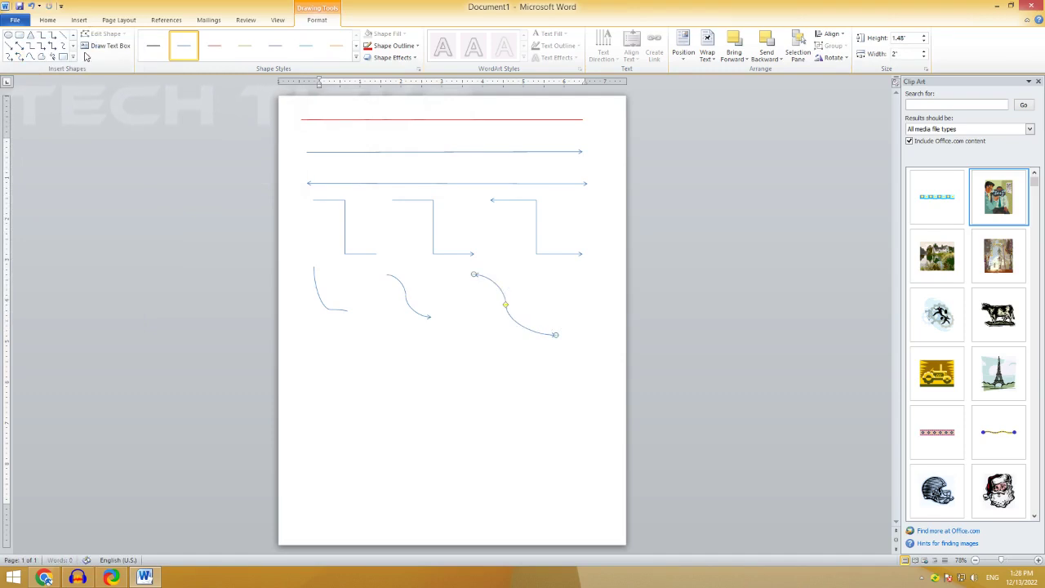
Step: Start a wavy line with the Curve shape, placing its first point
click(72, 59)
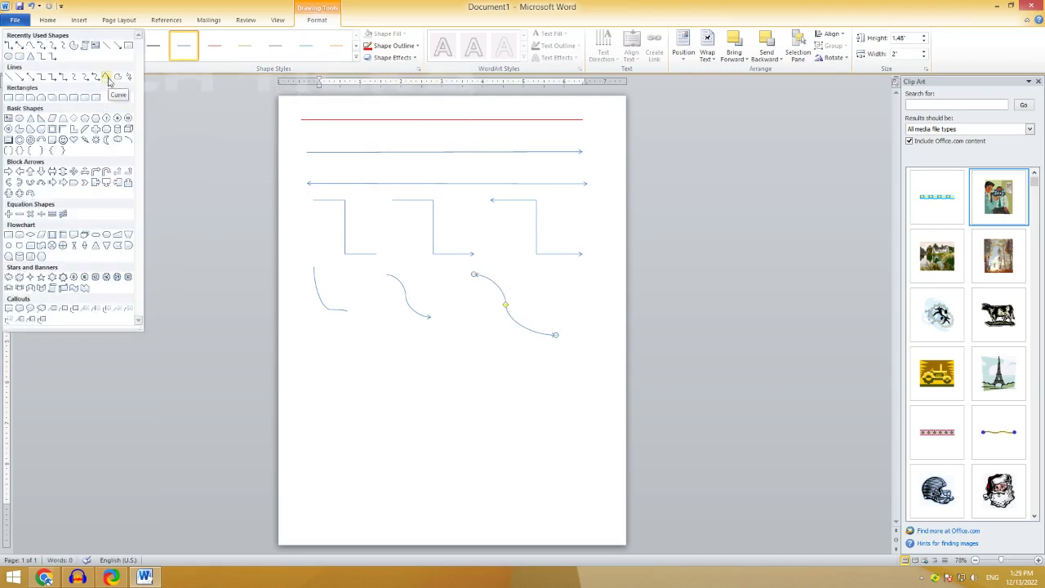
click(107, 77)
click(299, 347)
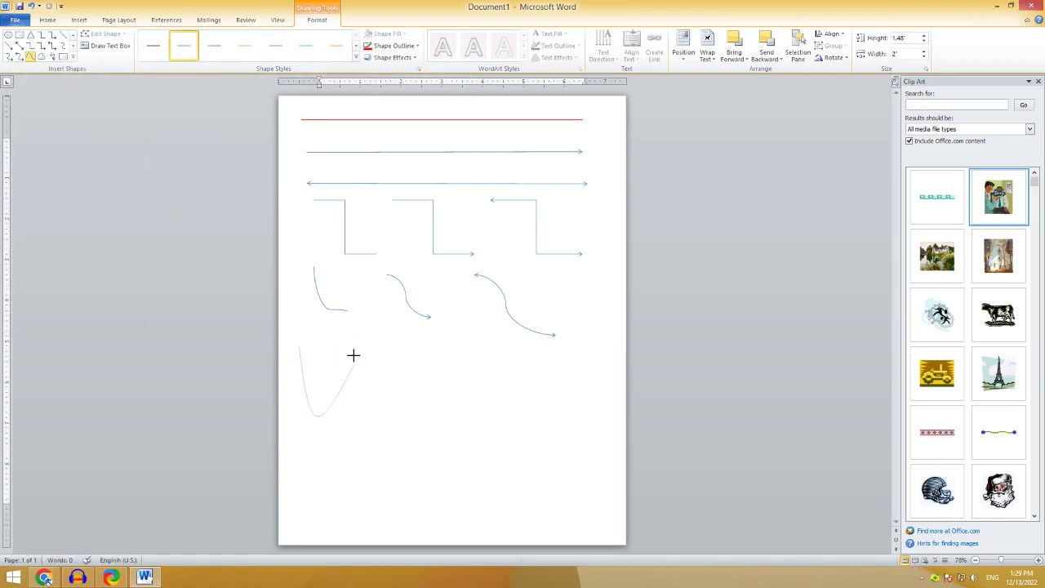
Step: Complete the wave with alternating peaks and troughs, finishing at the last point
click(356, 328)
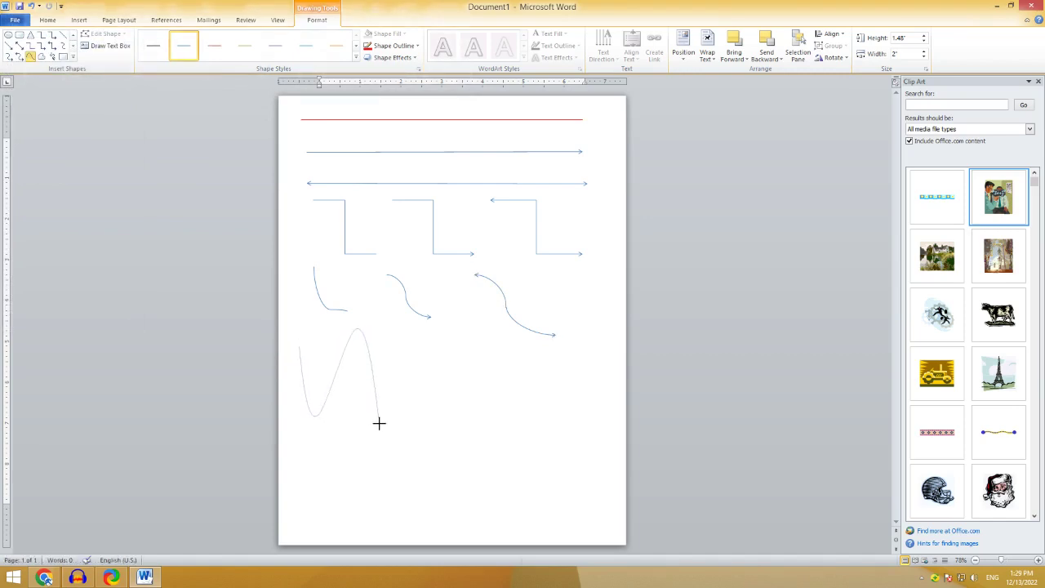
click(403, 429)
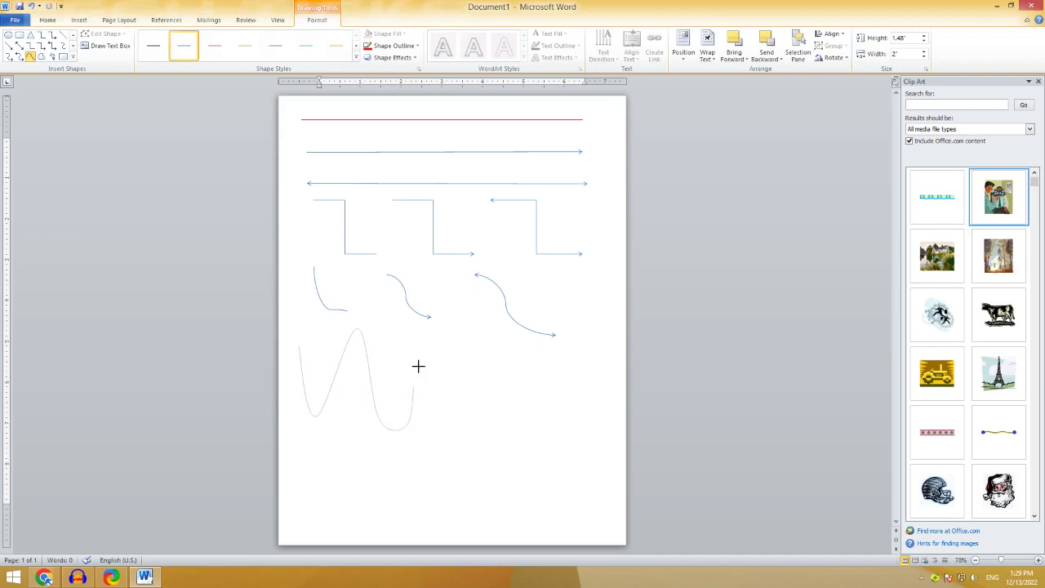
click(449, 336)
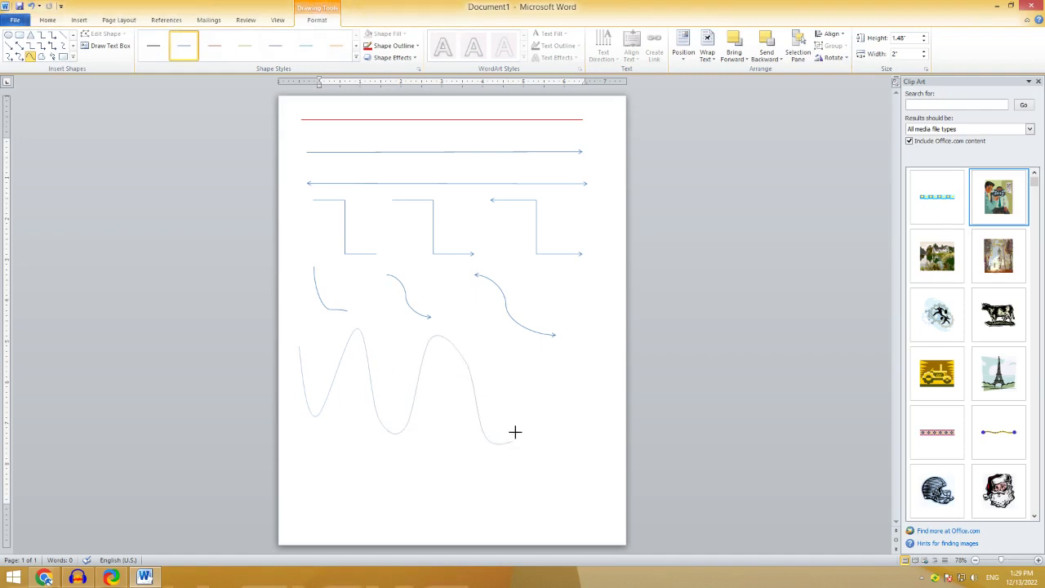
click(484, 434)
click(530, 342)
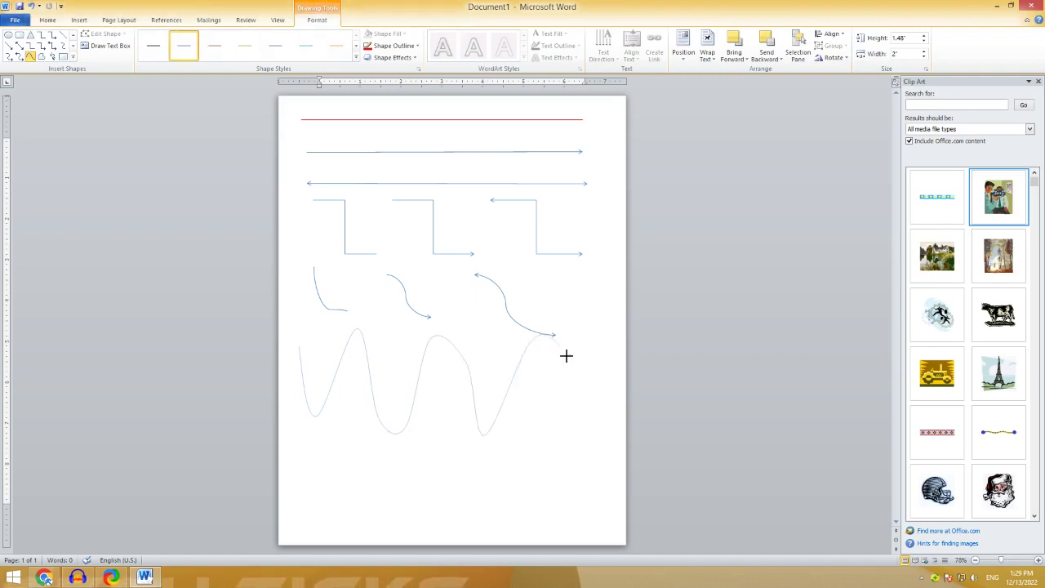
double_click(555, 431)
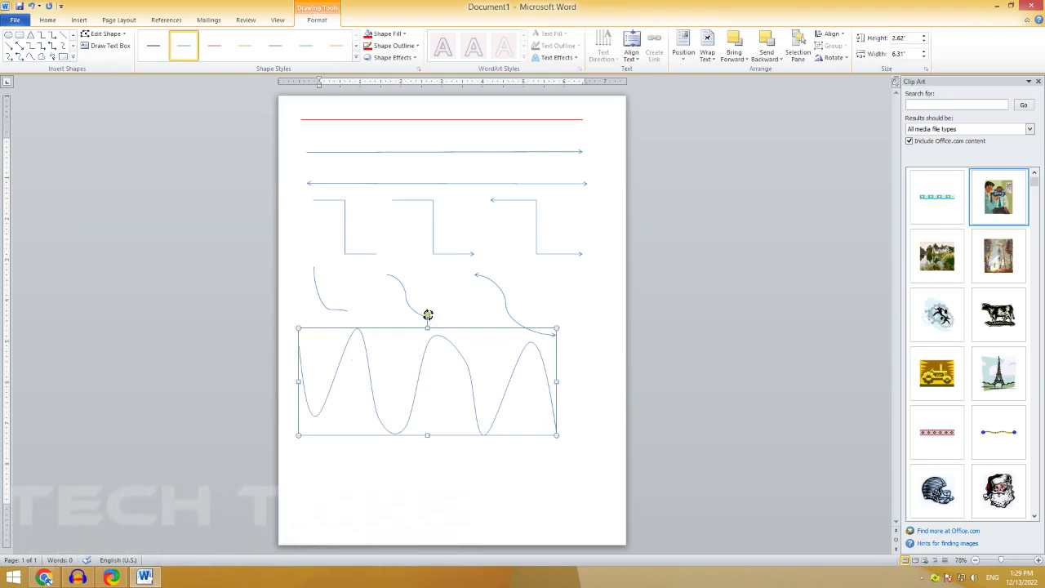
Step: Tilt the wave curve slightly and resize it to 5.3" by 2.4"
mouse_move(427, 315)
mouse_down()
mouse_move(378, 311)
mouse_move(464, 323)
mouse_move(460, 315)
mouse_up()
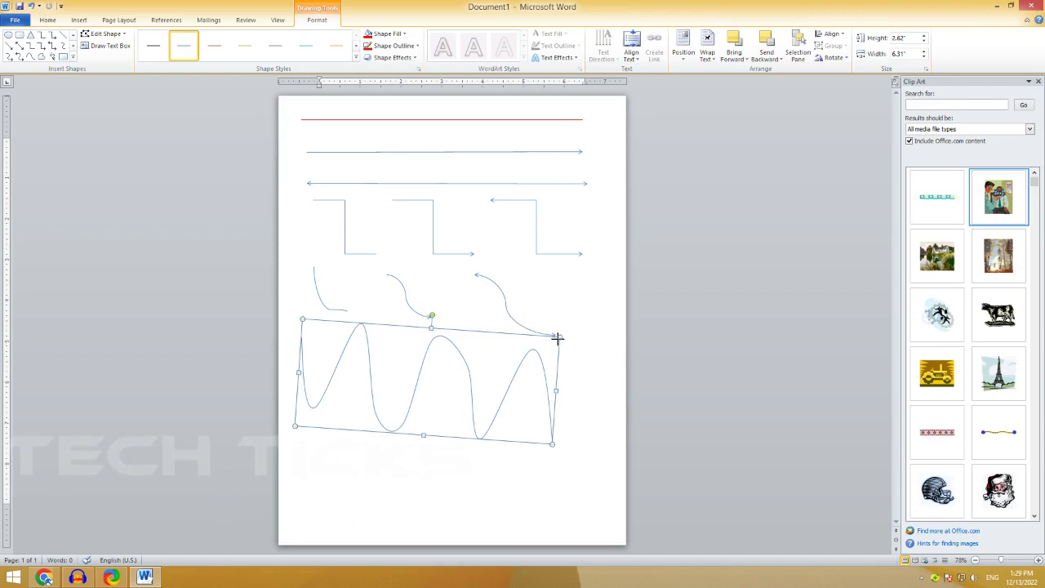
drag(557, 337, 518, 344)
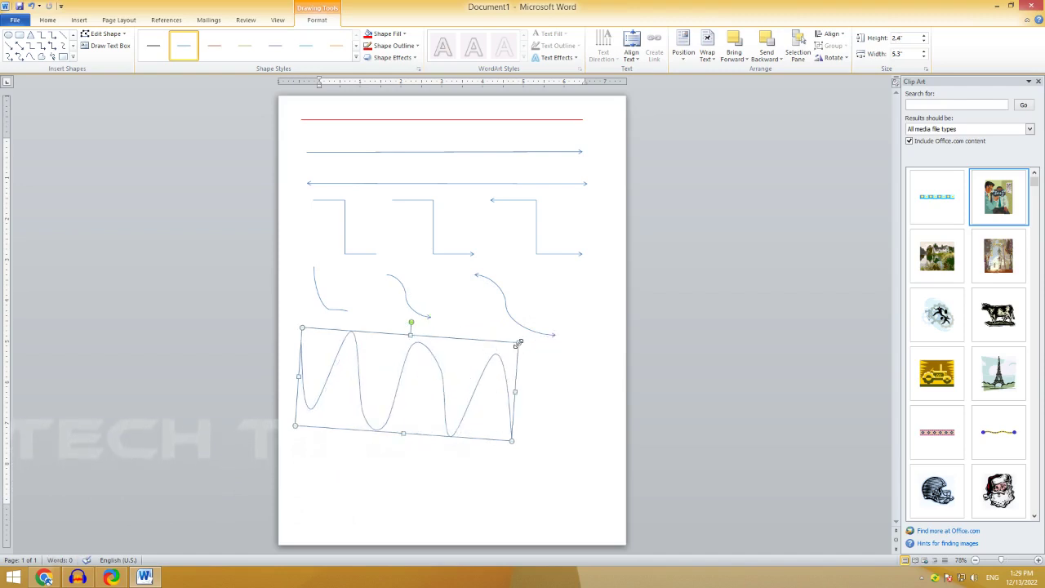
click(72, 56)
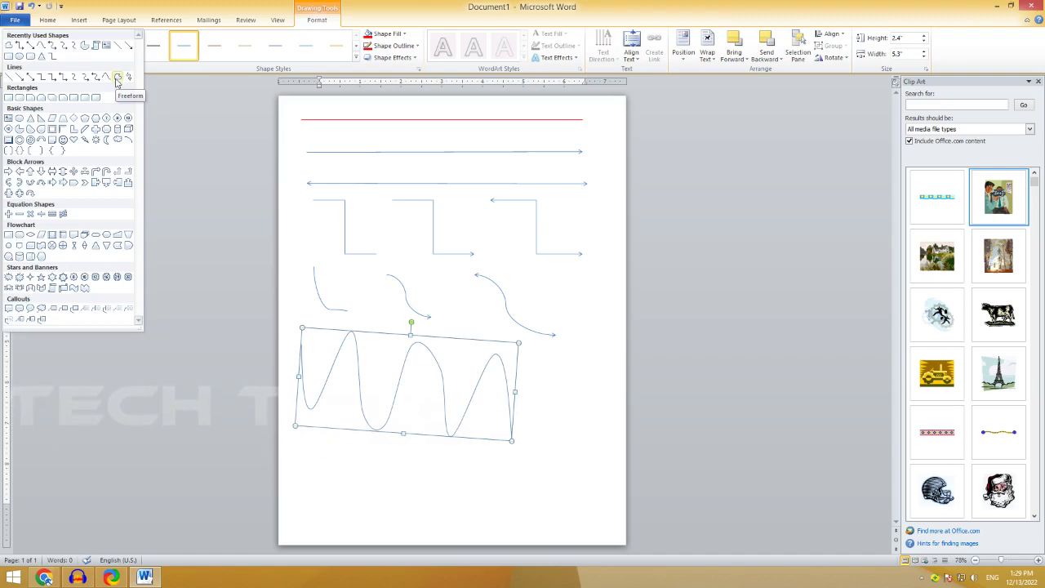
Step: Draw a large looping Freeform scribble, about 6.64" by 6.83", across the lower page
click(116, 79)
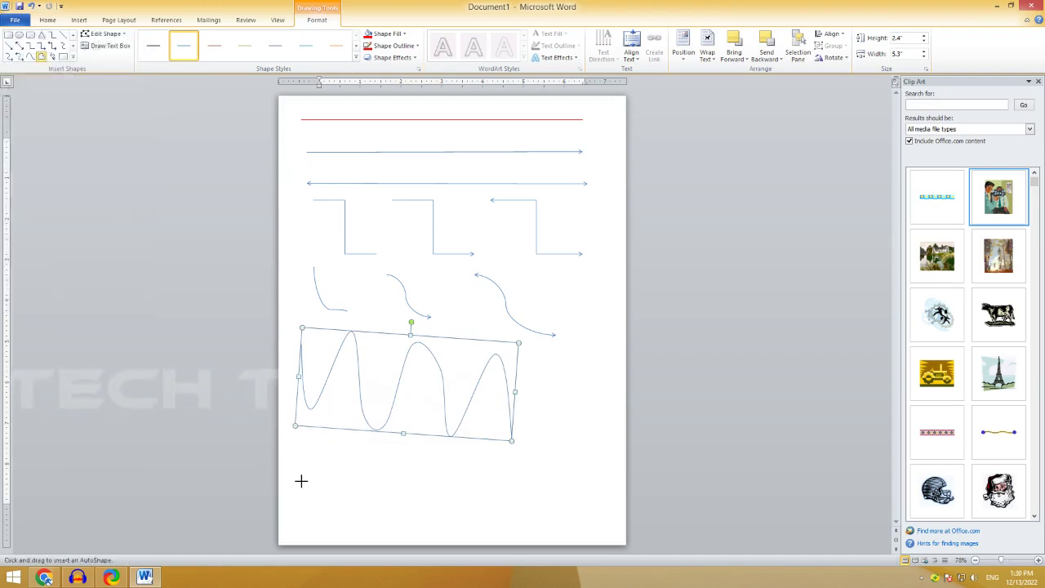
mouse_move(297, 487)
mouse_down()
mouse_move(377, 463)
mouse_move(331, 400)
mouse_move(370, 363)
mouse_up()
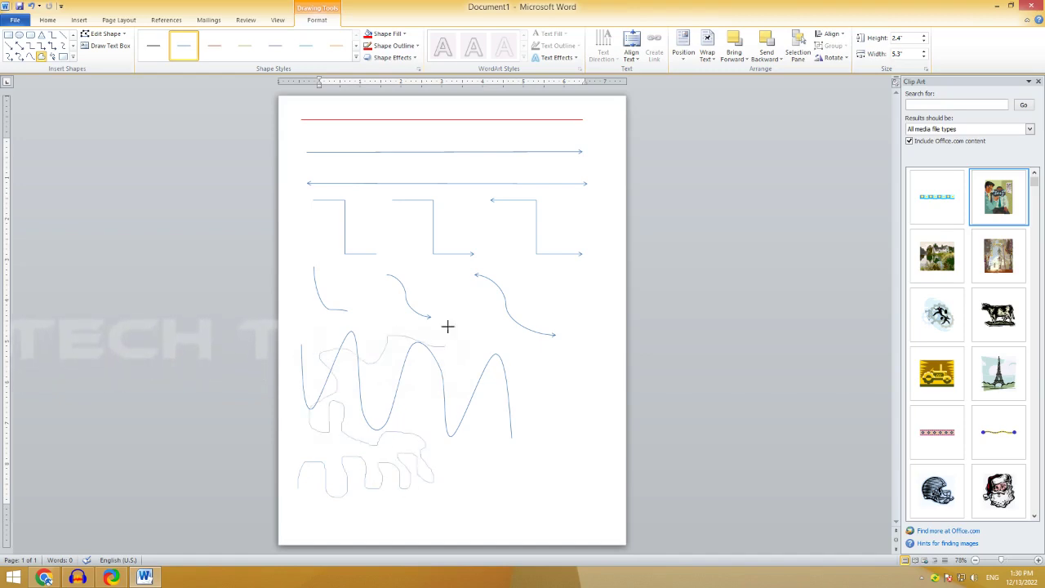
mouse_move(447, 327)
mouse_down()
mouse_move(439, 406)
mouse_move(483, 329)
mouse_move(440, 253)
mouse_move(510, 291)
mouse_move(501, 439)
mouse_move(523, 311)
mouse_move(564, 358)
mouse_up()
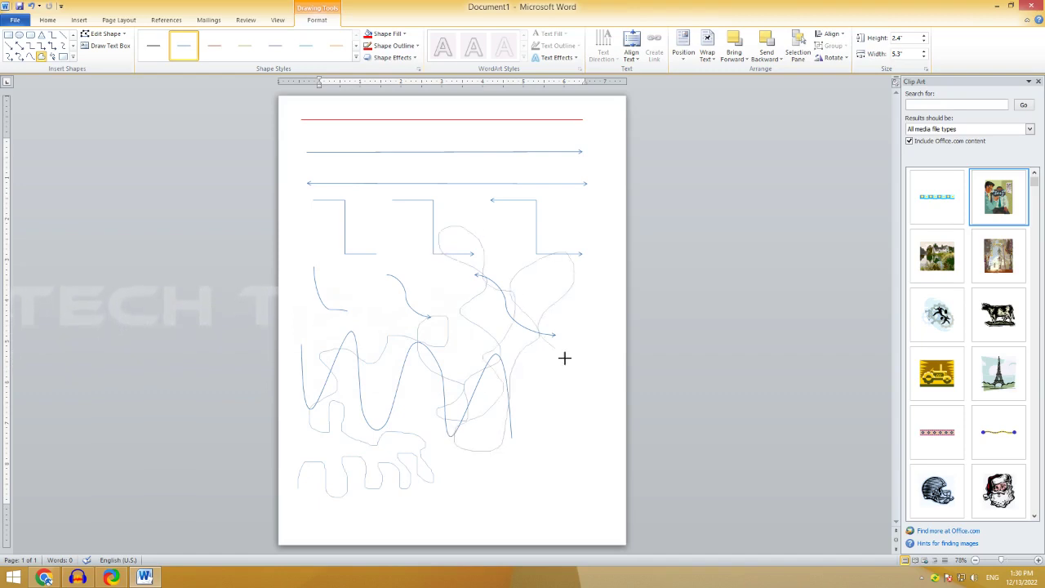
mouse_move(569, 415)
mouse_down()
mouse_move(597, 430)
mouse_move(587, 403)
mouse_move(576, 406)
mouse_up()
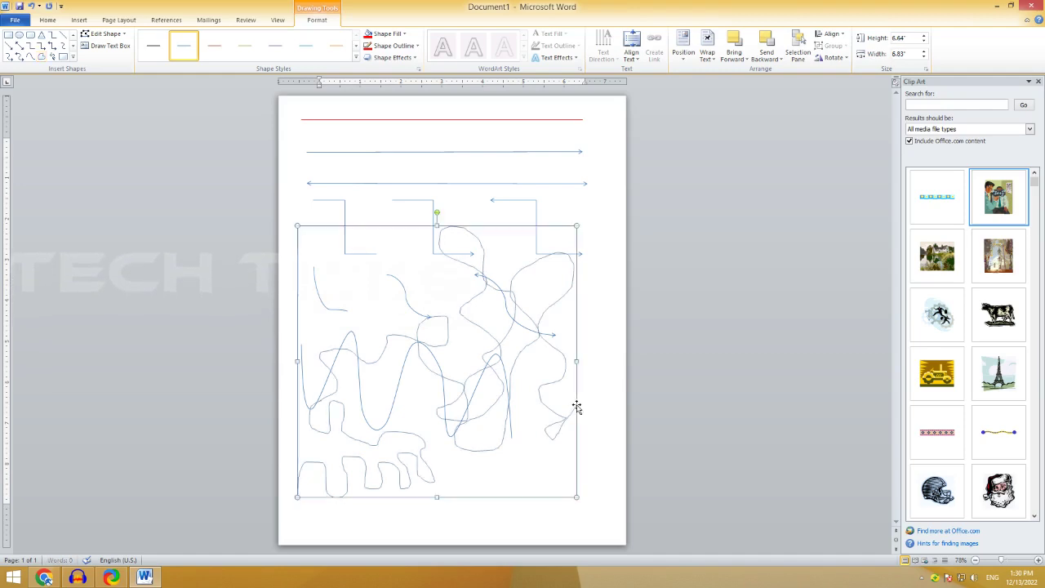
click(466, 357)
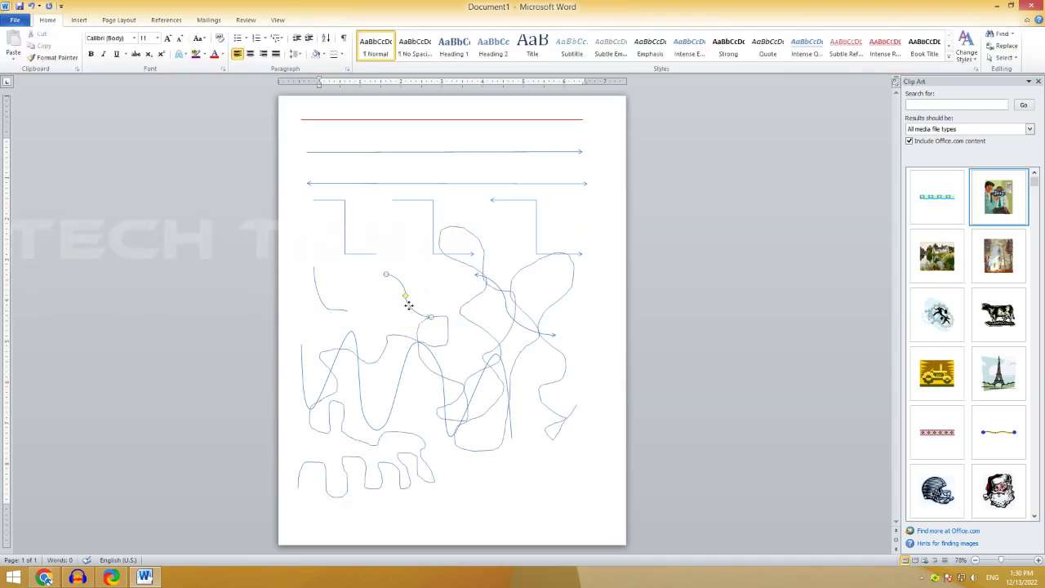
Step: Move the freehand scribble up the page and the wave curve up and right
click(408, 305)
click(459, 414)
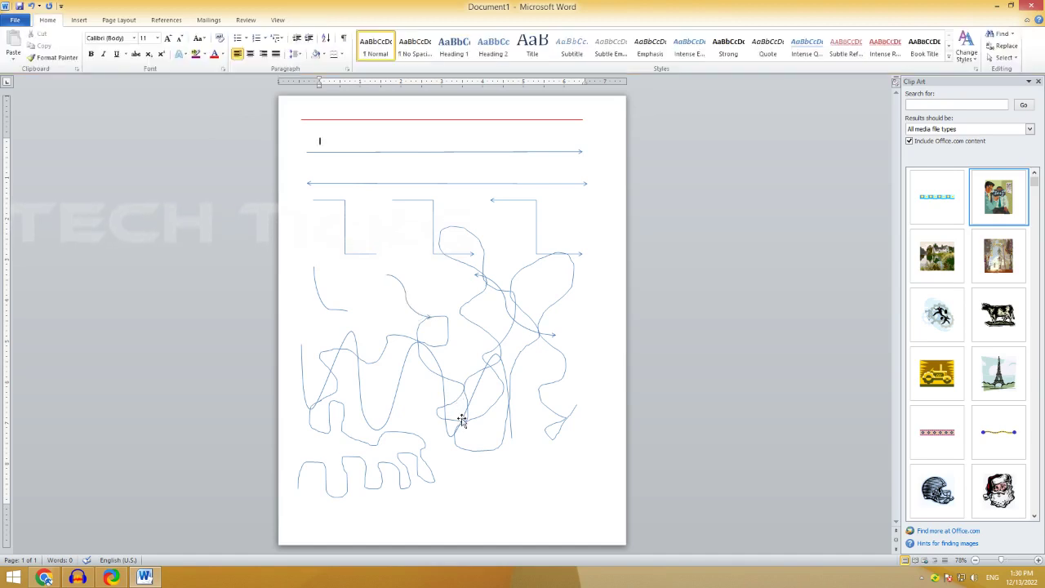
drag(461, 420, 459, 289)
click(460, 305)
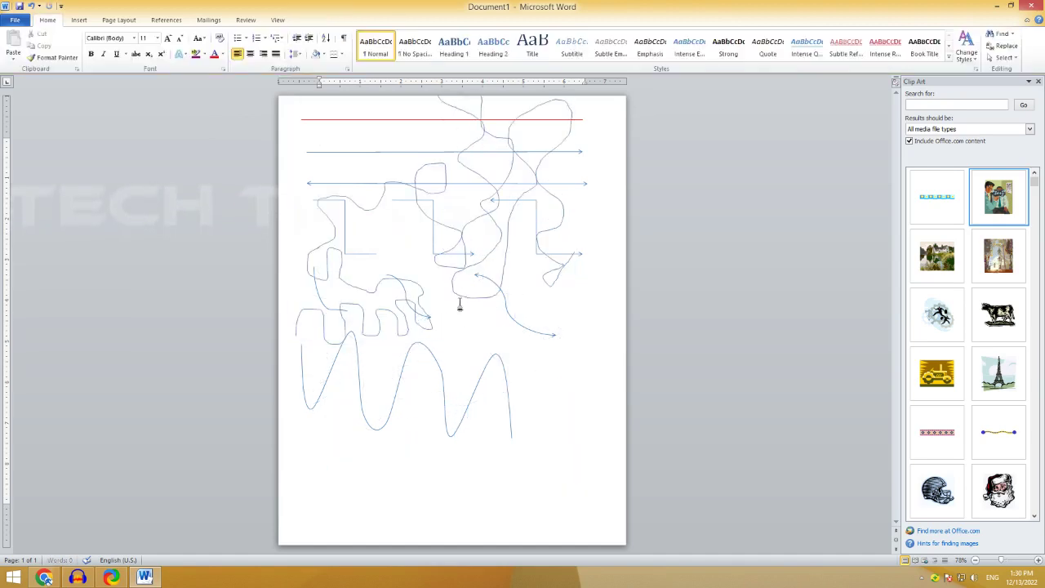
click(448, 421)
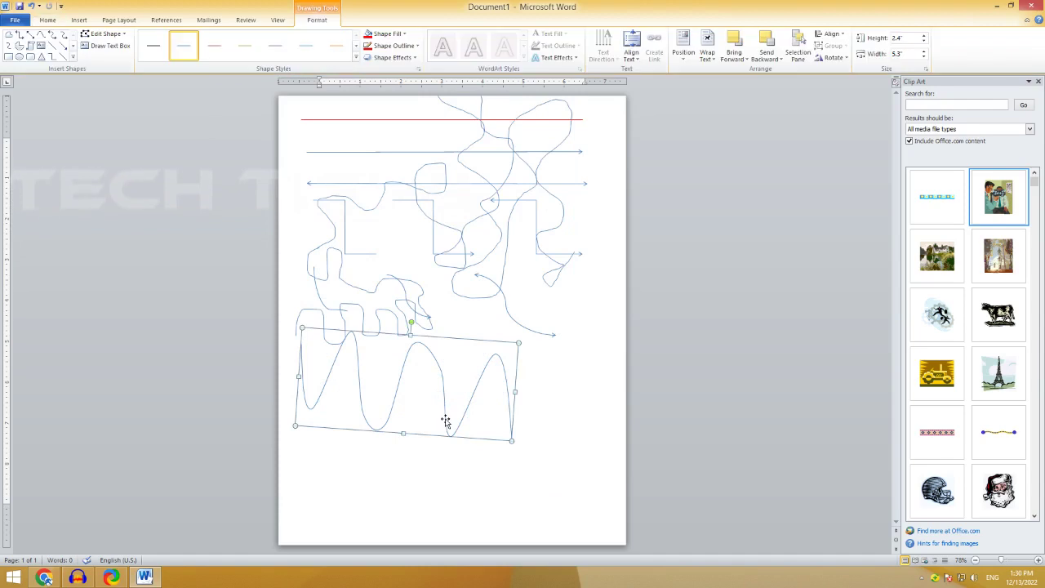
drag(448, 422, 481, 331)
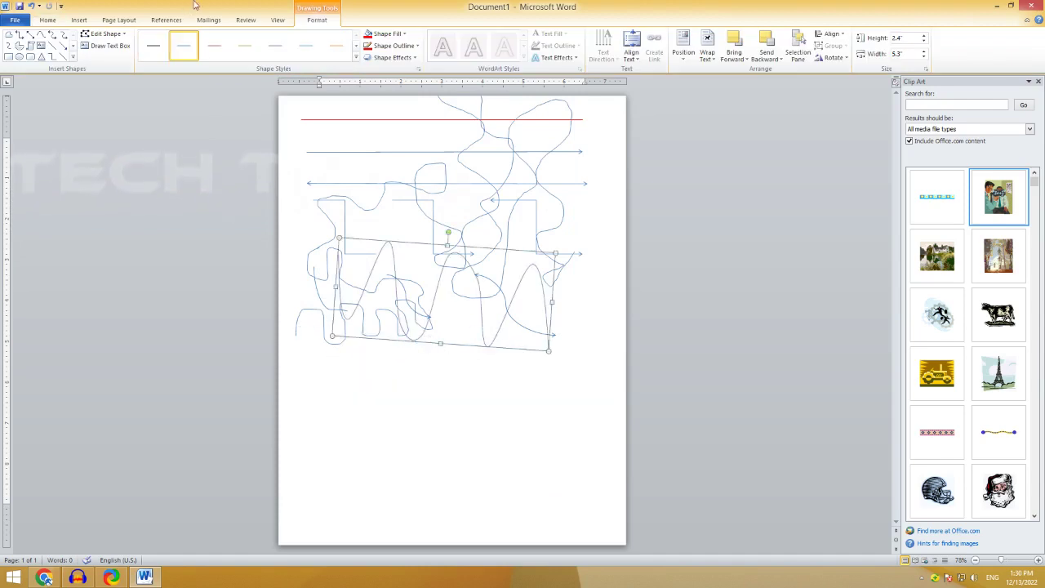
Step: Draw a Scribble shape stroke across the lower page
click(73, 57)
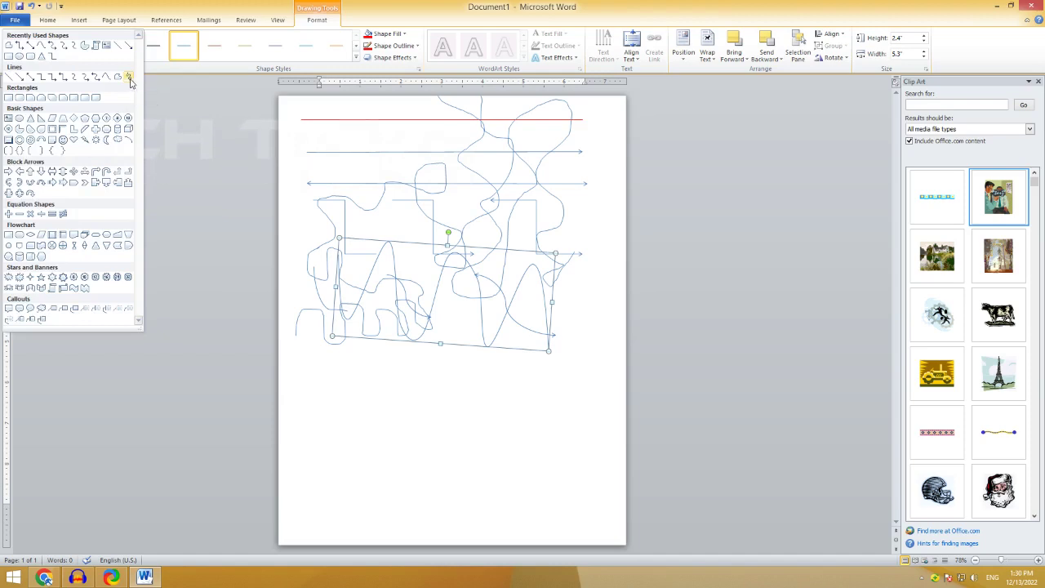
click(129, 78)
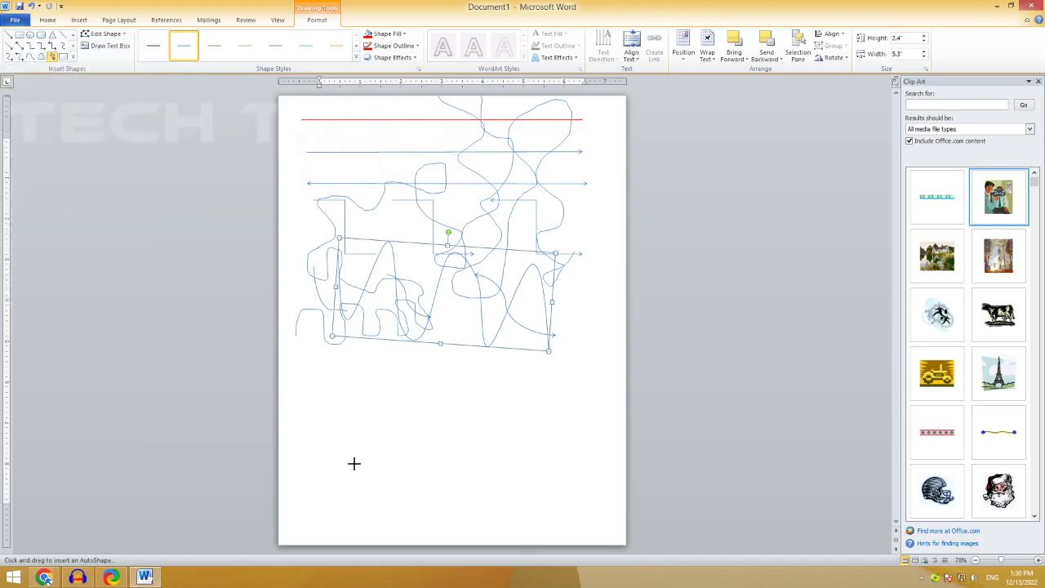
mouse_move(325, 451)
mouse_down()
mouse_move(312, 458)
mouse_move(560, 384)
mouse_move(452, 493)
mouse_move(548, 420)
mouse_move(583, 434)
mouse_move(600, 331)
mouse_move(486, 415)
mouse_move(413, 431)
mouse_move(383, 355)
mouse_move(334, 422)
mouse_move(403, 386)
mouse_move(488, 466)
mouse_move(532, 463)
mouse_move(518, 336)
mouse_move(344, 431)
mouse_move(354, 368)
mouse_move(471, 445)
mouse_move(570, 392)
mouse_move(560, 476)
mouse_move(577, 473)
mouse_move(605, 407)
mouse_move(588, 518)
mouse_move(425, 501)
mouse_move(322, 523)
mouse_move(367, 489)
mouse_move(432, 387)
mouse_move(490, 490)
mouse_move(520, 432)
mouse_move(433, 403)
mouse_move(536, 357)
mouse_up()
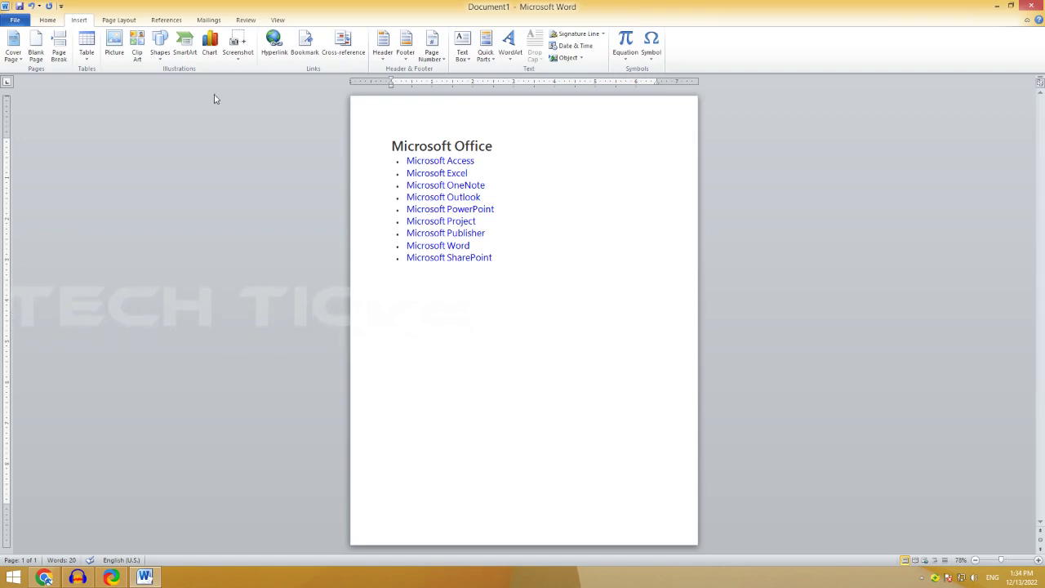
Step: Open the Choose a SmartArt Graphic dialog from Insert and move it aside
click(187, 57)
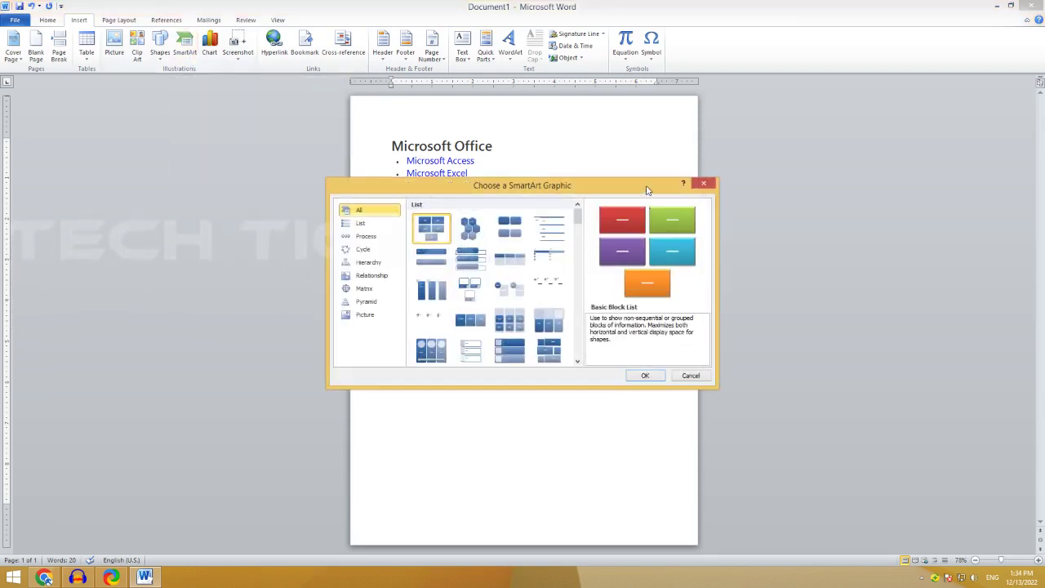
drag(647, 190, 423, 147)
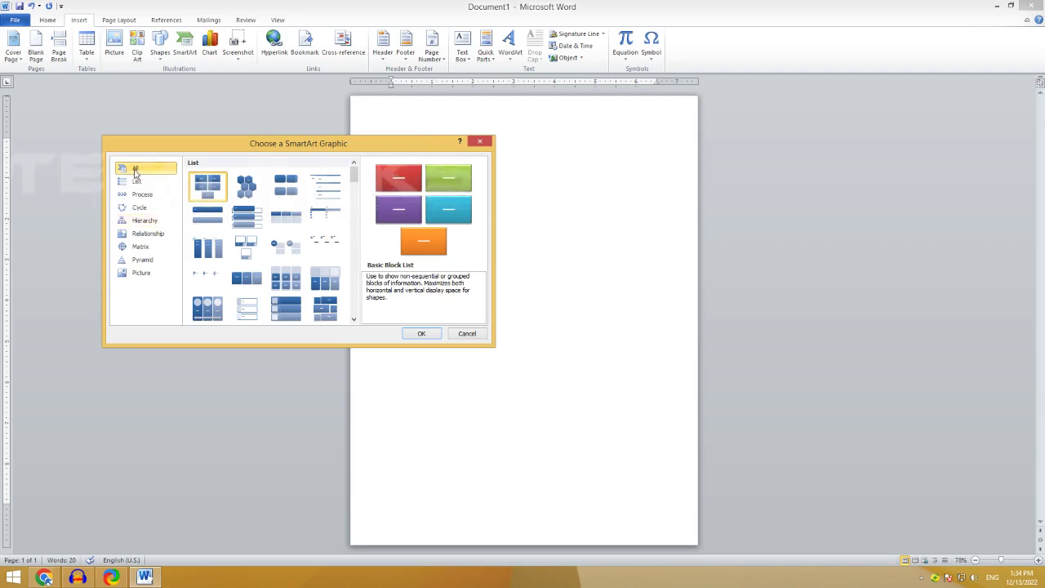
Step: Scroll through all SmartArt layouts, then filter to List and then Process layouts
scroll(358, 213, down, 5)
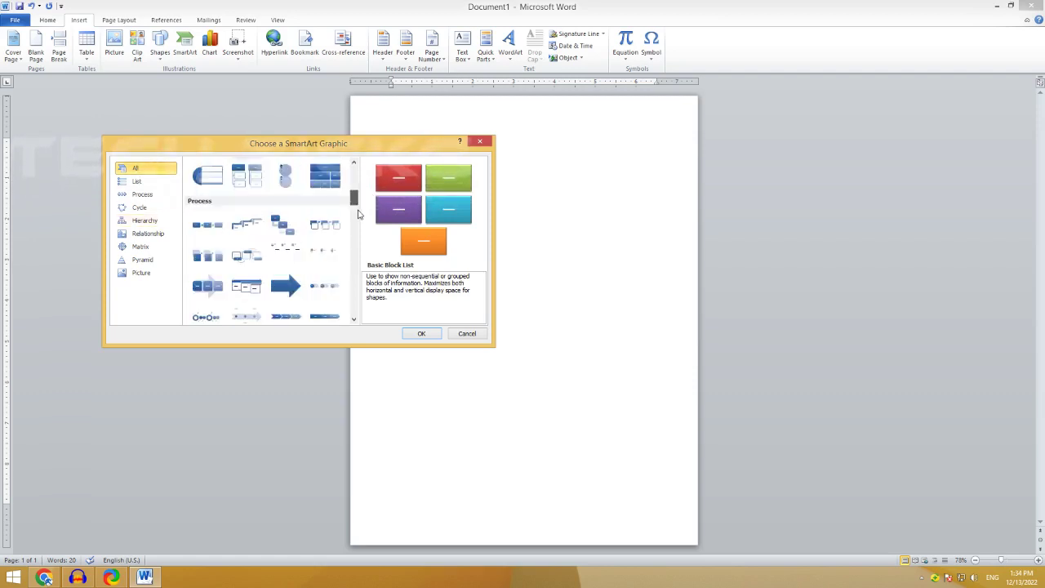
mouse_move(357, 214)
mouse_down()
mouse_move(352, 254)
mouse_move(355, 173)
mouse_up()
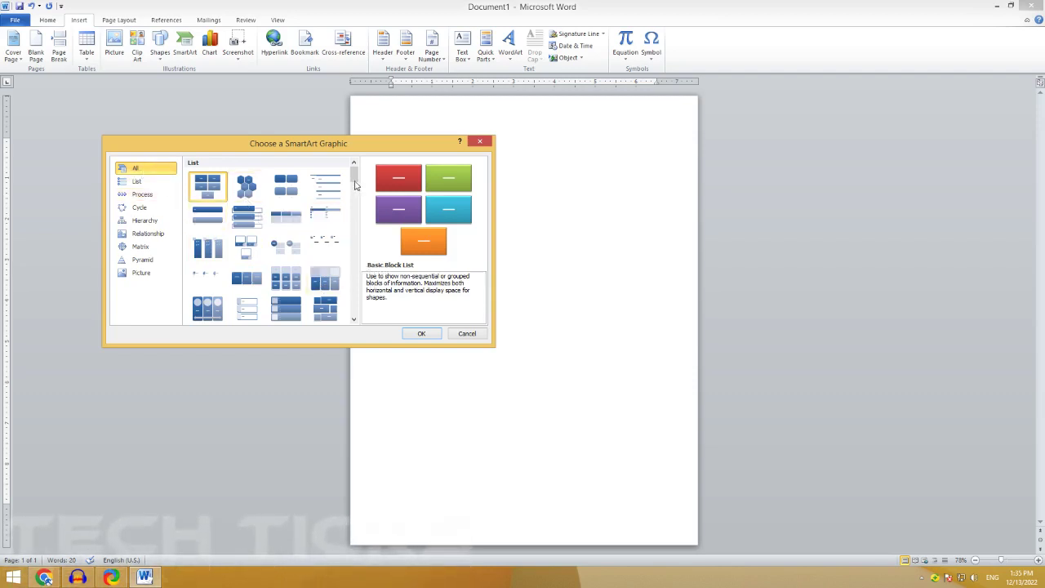
mouse_move(353, 176)
mouse_down()
mouse_move(366, 306)
mouse_move(354, 168)
mouse_up()
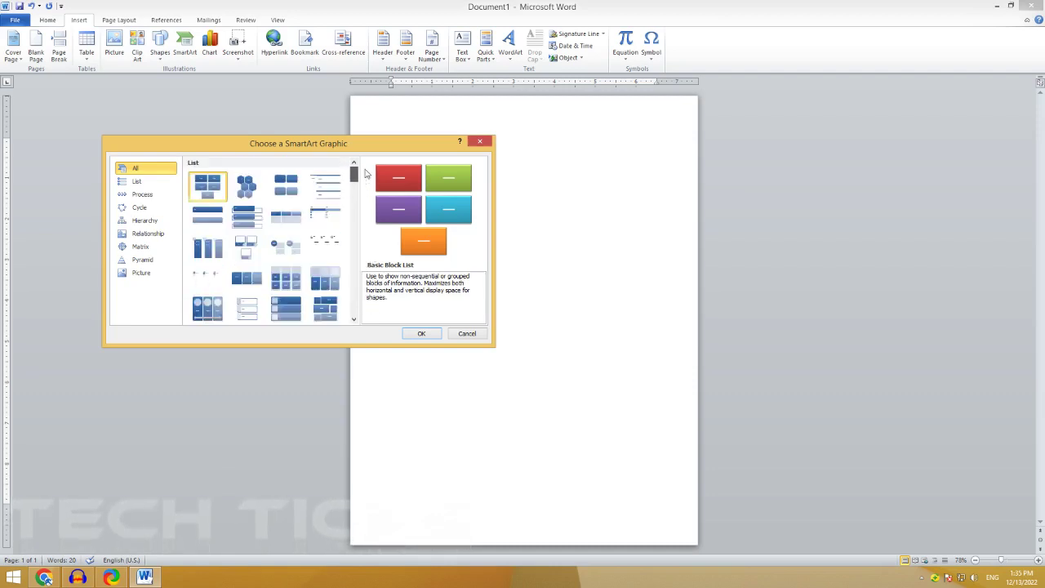
click(139, 181)
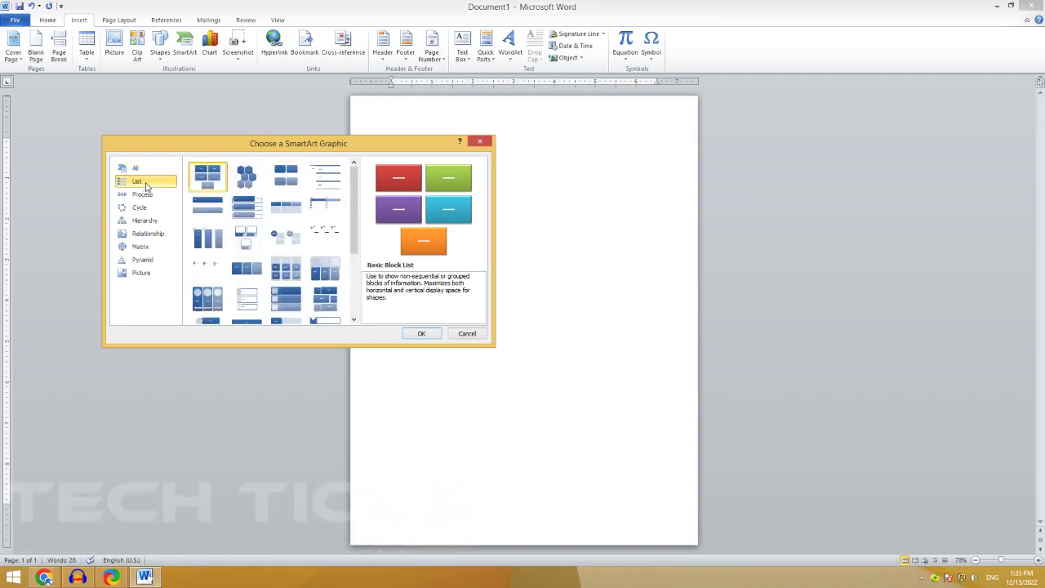
mouse_move(354, 216)
mouse_down()
mouse_move(356, 291)
mouse_move(355, 172)
mouse_up()
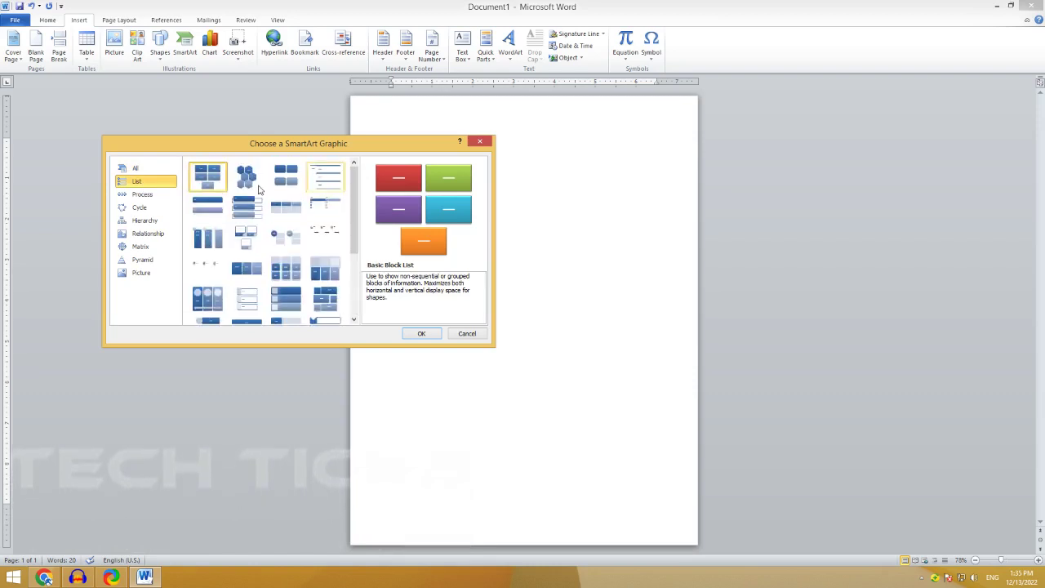
click(143, 194)
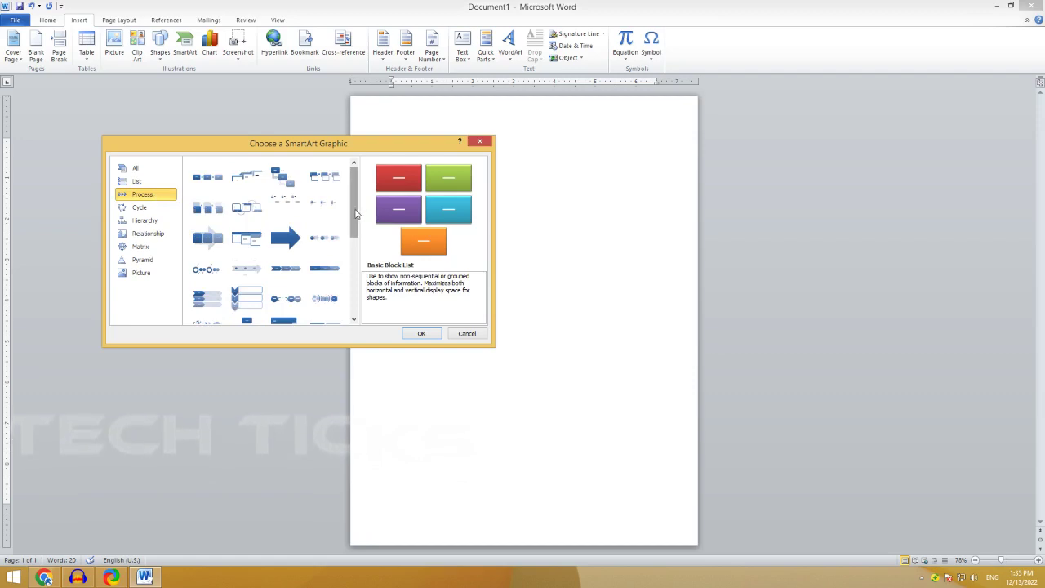
mouse_move(353, 203)
mouse_down()
mouse_move(357, 286)
mouse_move(349, 206)
mouse_up()
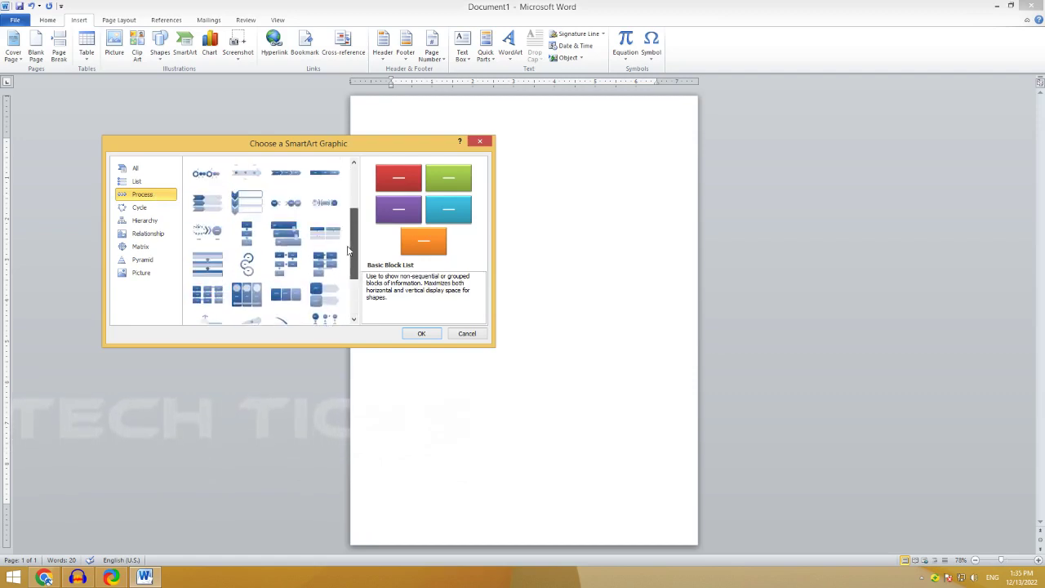
Step: Browse the Cycle, Hierarchy, Relationship, Matrix, Pyramid and Picture SmartArt categories
click(137, 207)
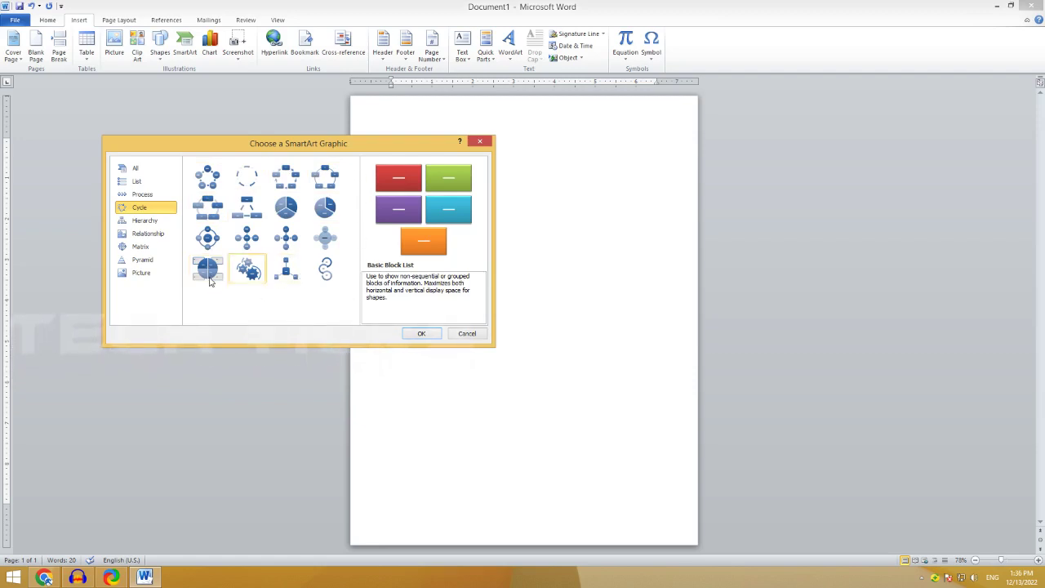
click(147, 220)
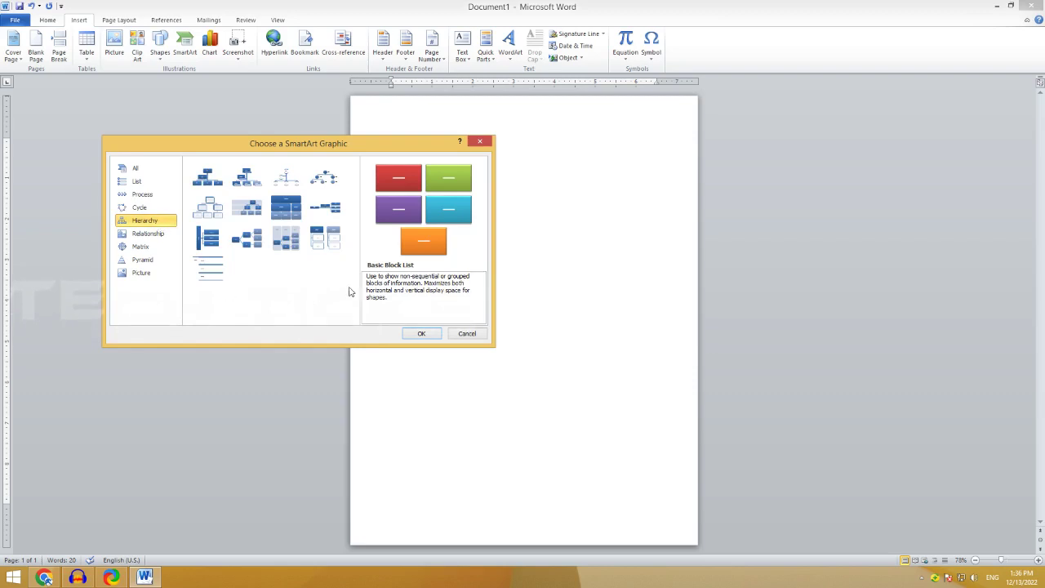
click(168, 234)
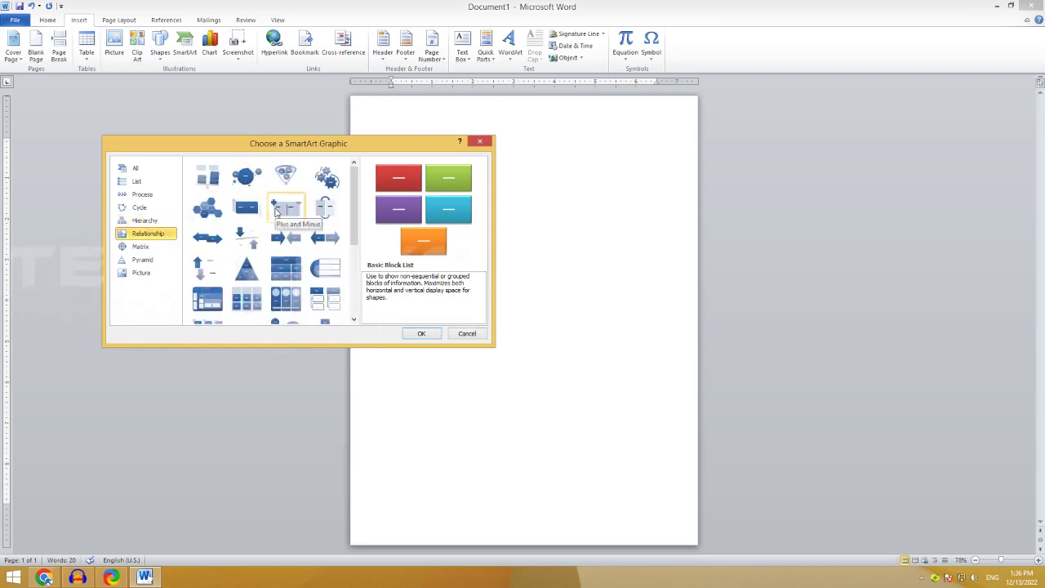
scroll(280, 295, down, 5)
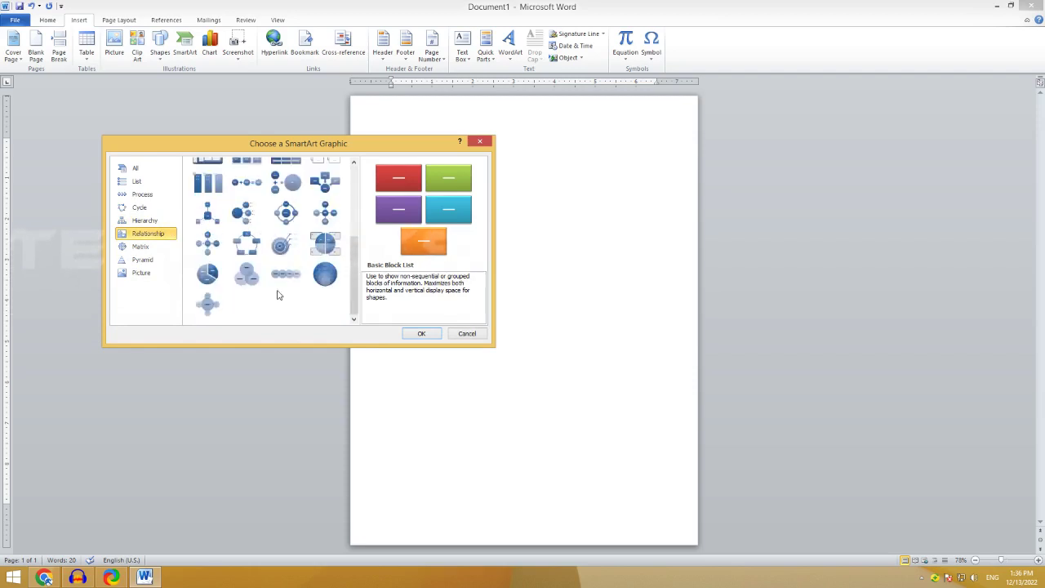
click(151, 249)
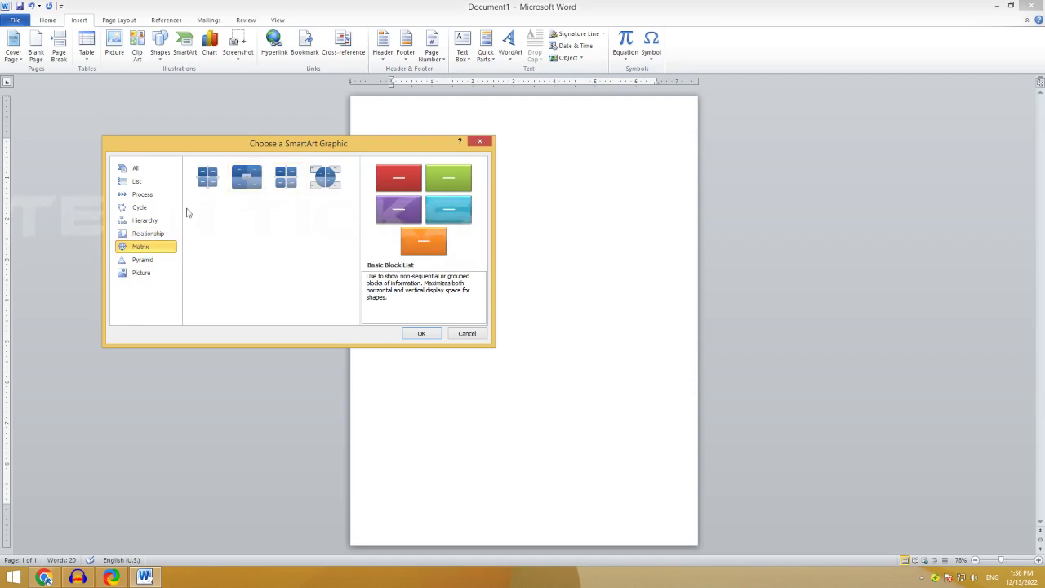
click(155, 262)
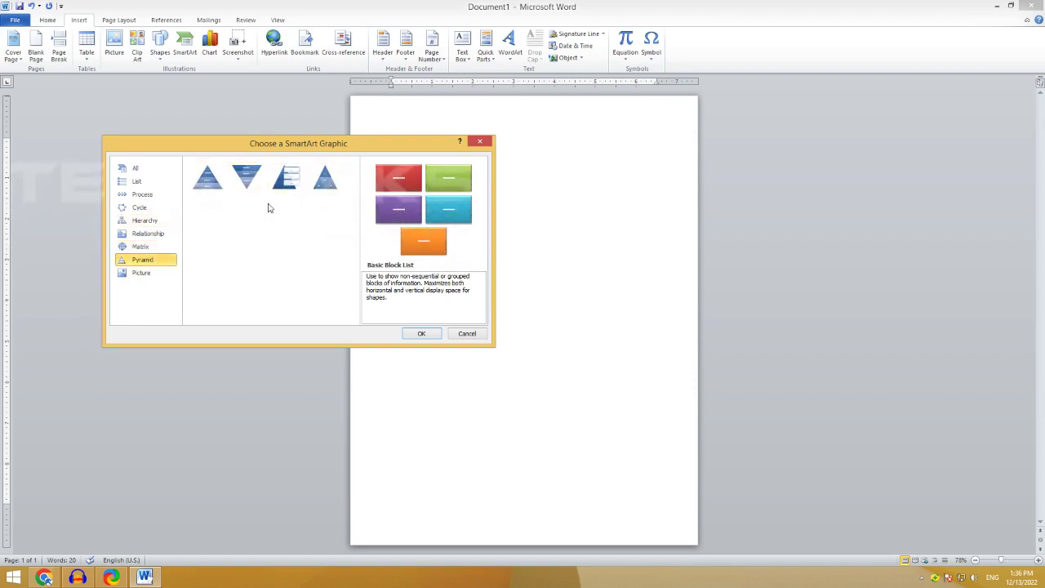
click(147, 276)
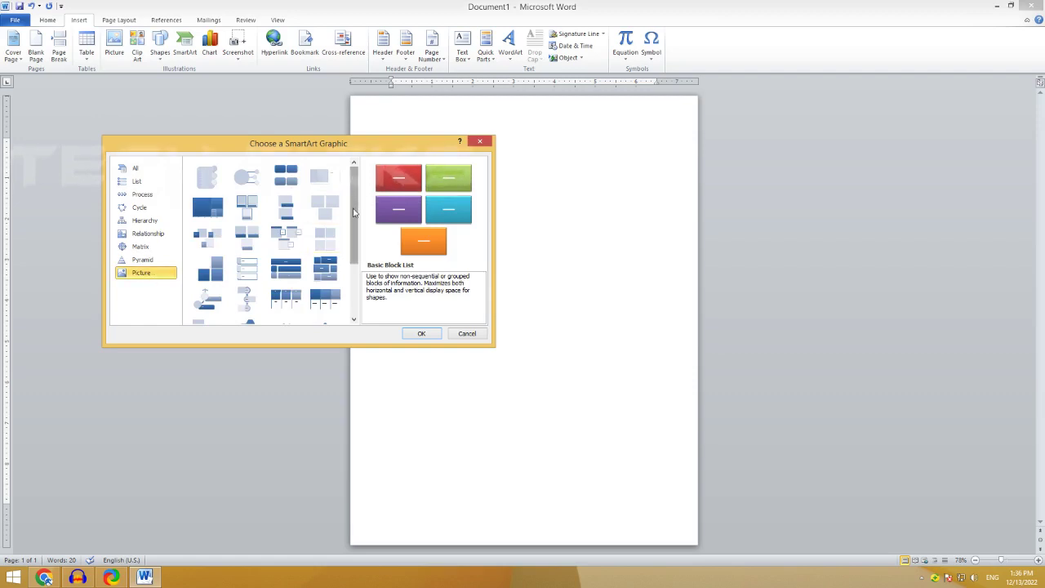
scroll(343, 278, down, 5)
scroll(344, 278, up, 5)
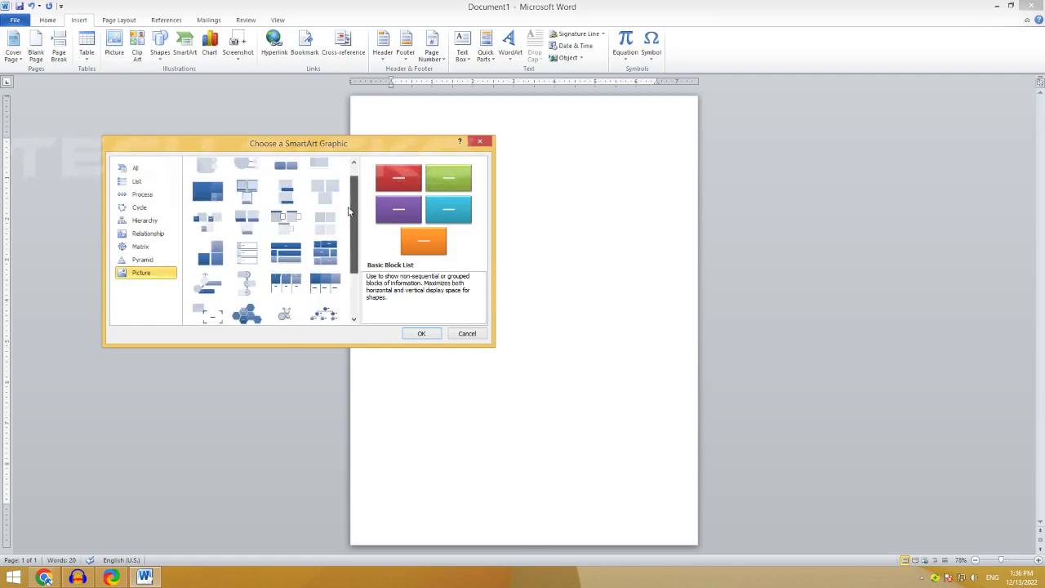
Step: Run through every category again from All to Picture, then move the chooser below the list
click(138, 170)
click(137, 181)
click(141, 194)
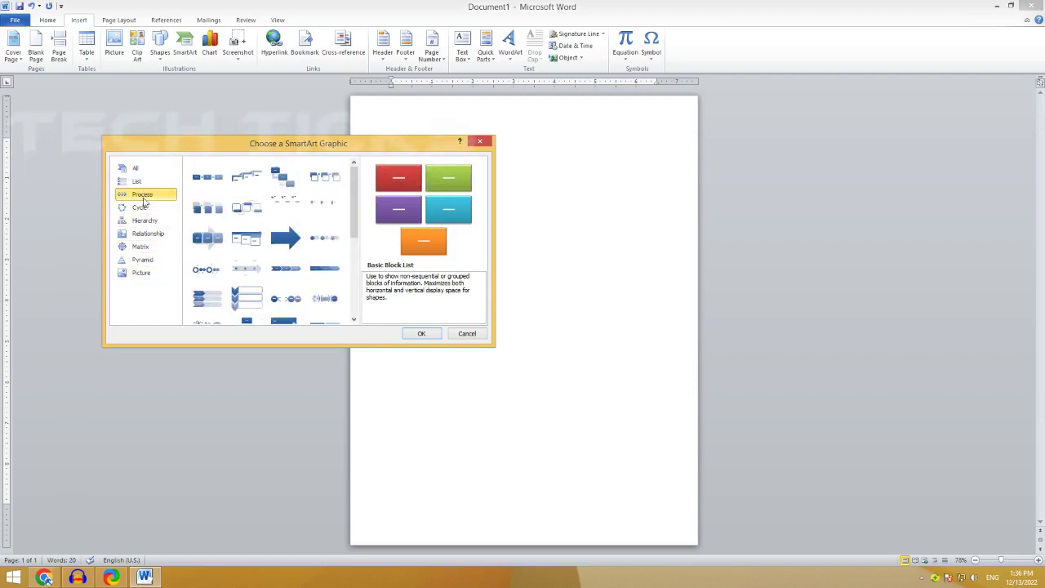
click(143, 207)
click(145, 220)
click(147, 233)
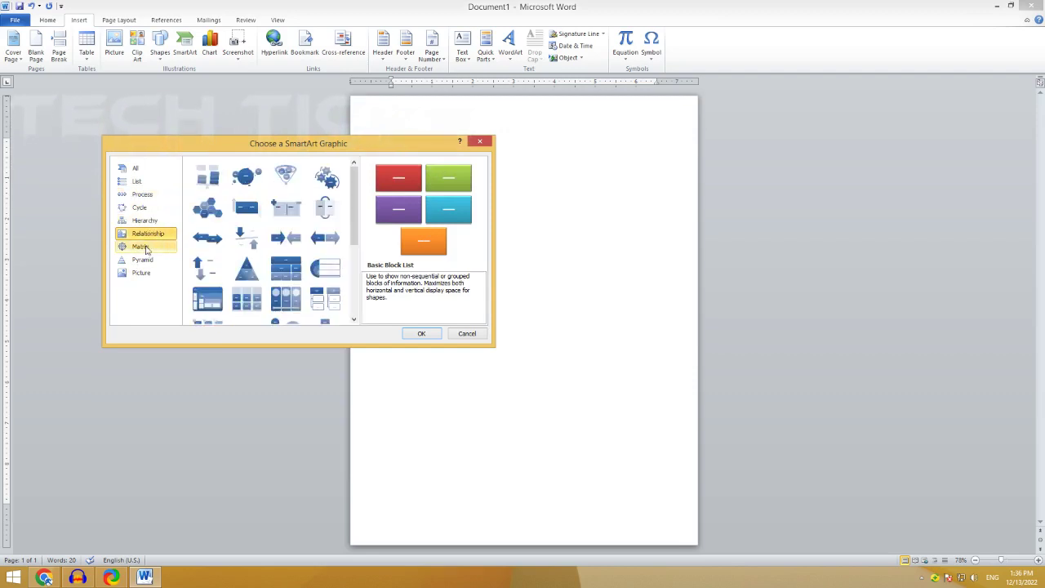
click(142, 247)
click(142, 260)
click(141, 272)
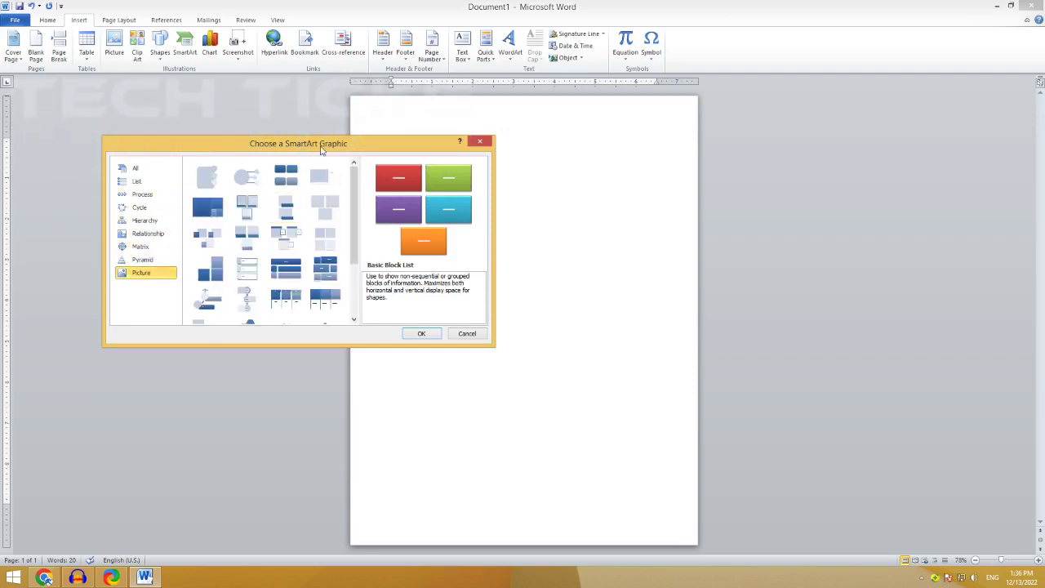
mouse_move(322, 148)
mouse_down()
mouse_move(301, 317)
mouse_move(571, 312)
mouse_up()
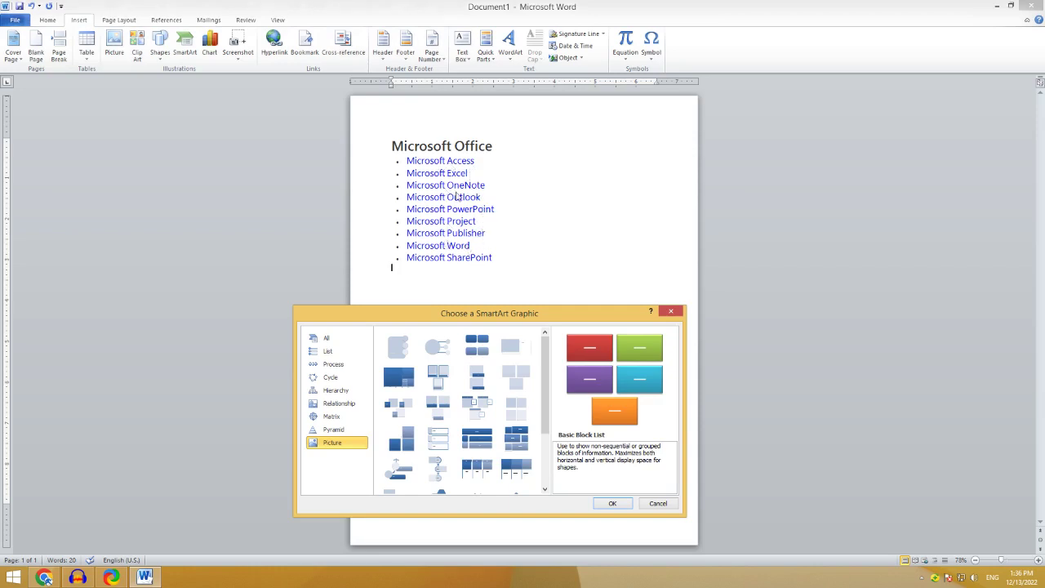
Step: Shift the SmartArt chooser further left and switch it to the Hierarchy layouts
drag(536, 319, 373, 318)
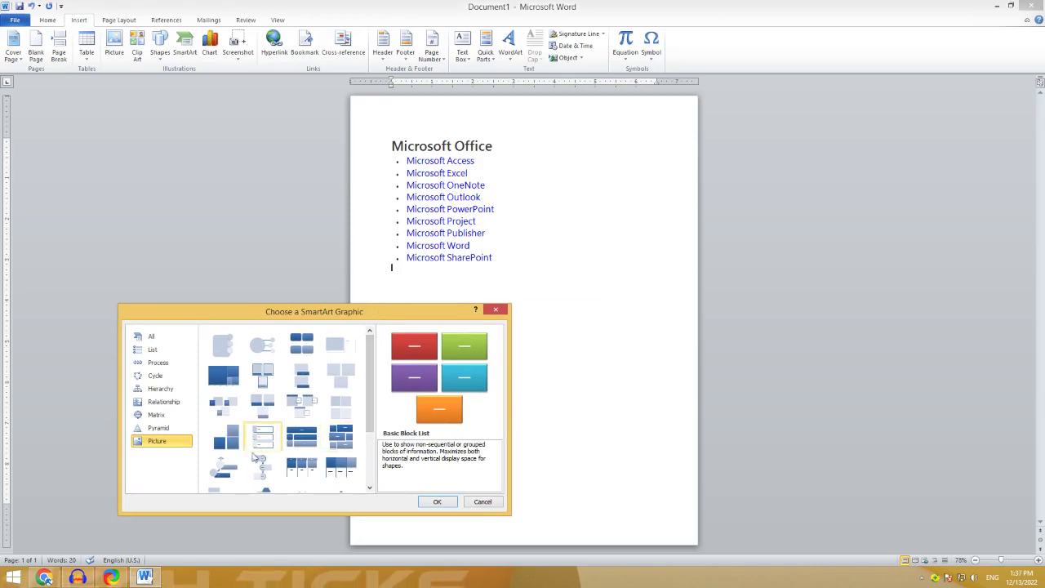
click(162, 389)
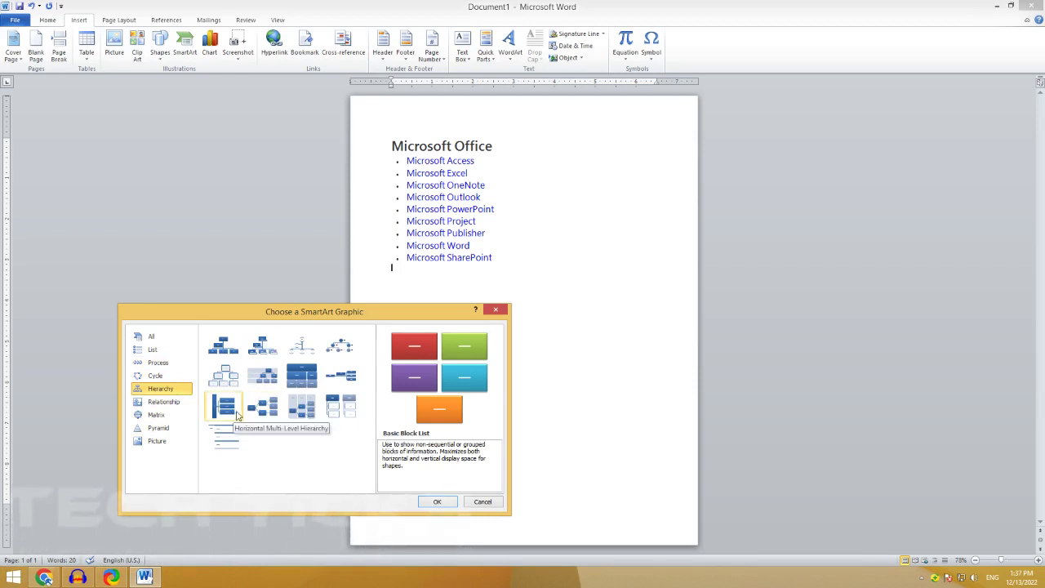
Step: Insert the Horizontal Multi-Level Hierarchy SmartArt below the list and check its Format and Design options
click(235, 417)
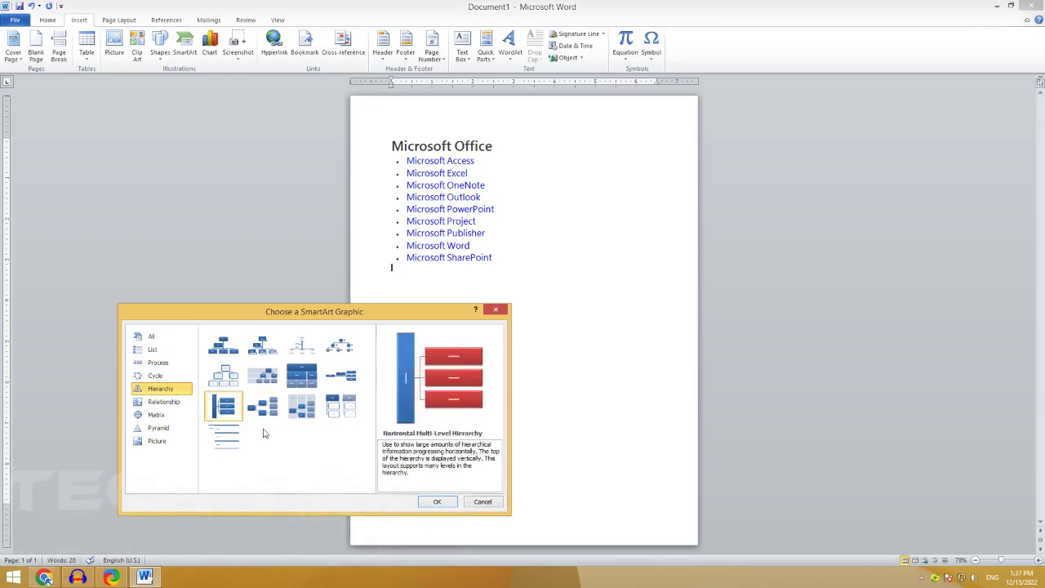
click(439, 501)
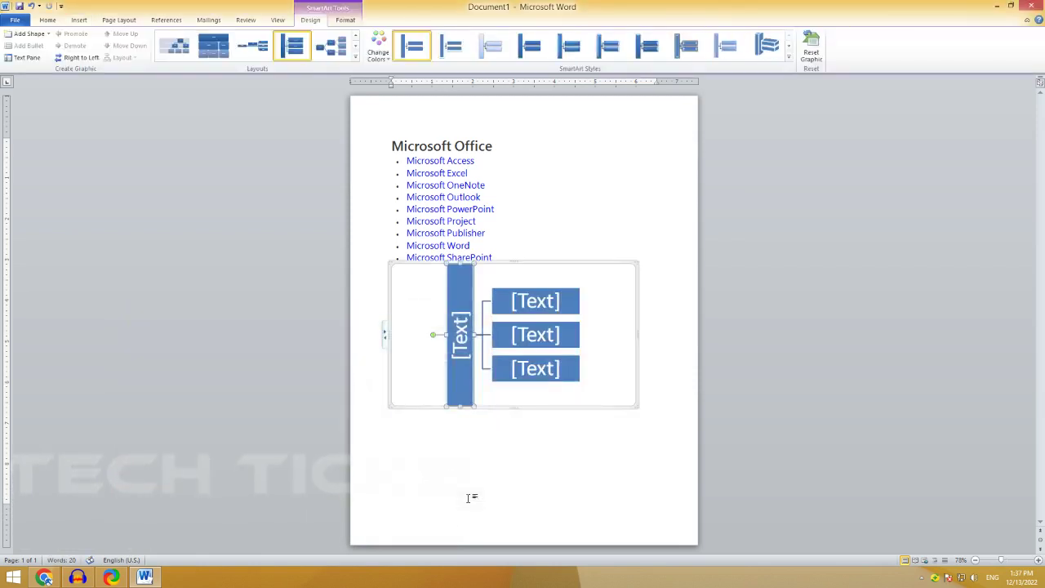
click(390, 335)
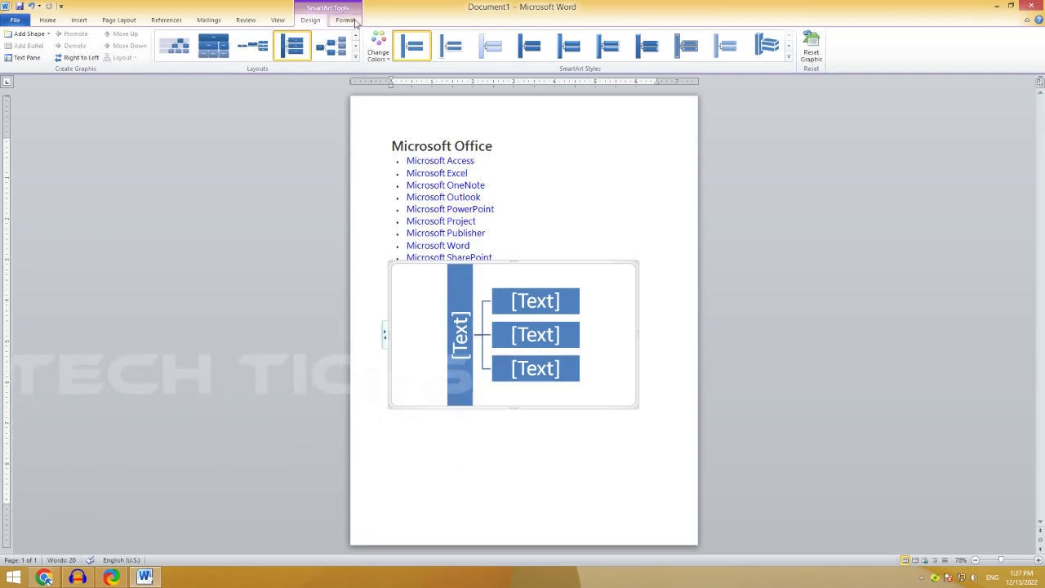
click(353, 22)
click(310, 21)
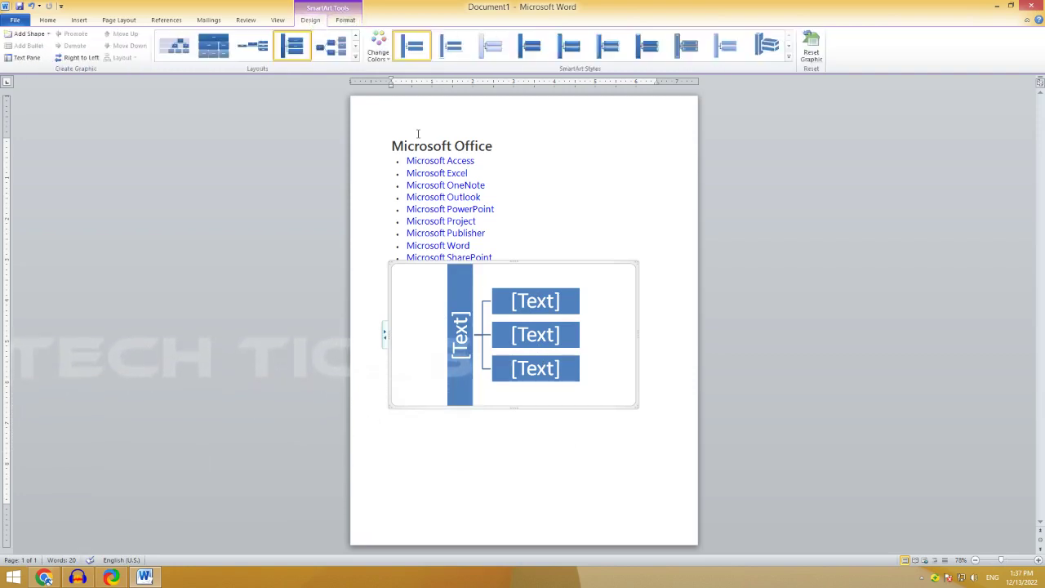
Step: Add two blank lines after 'Microsoft SharePoint' and reselect the SmartArt diagram
click(517, 257)
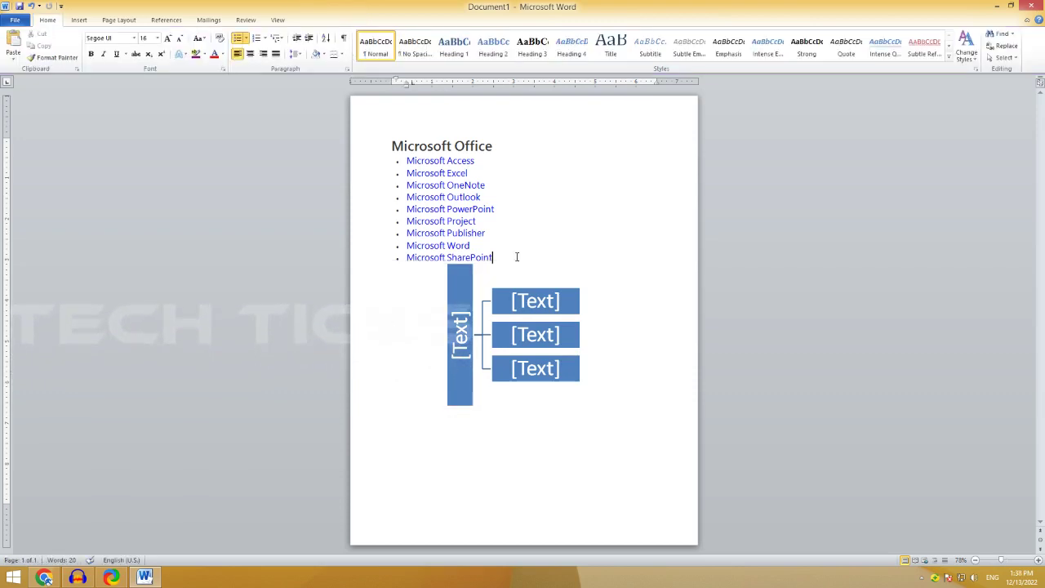
key(Return)
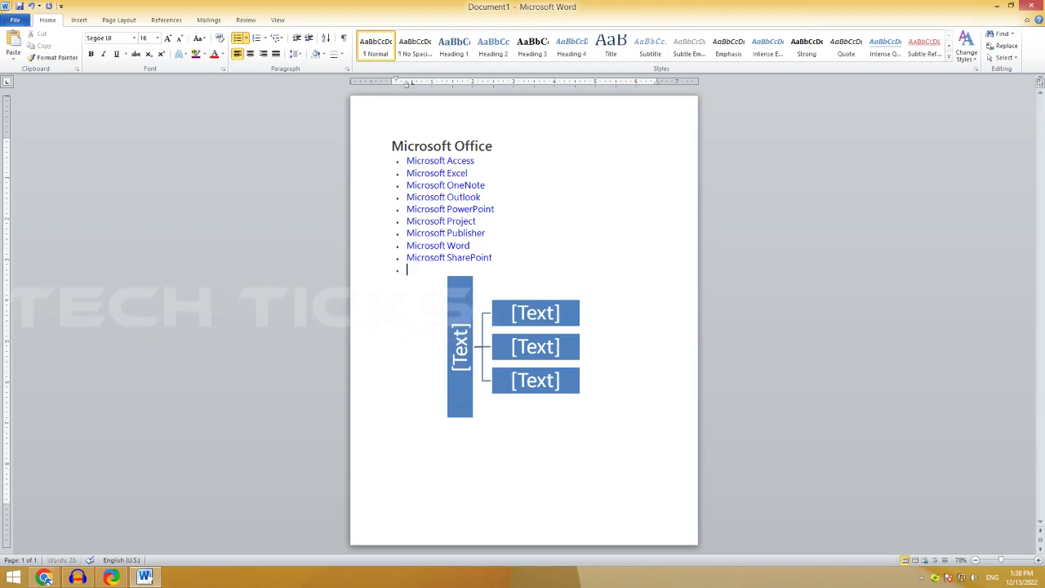
key(Return)
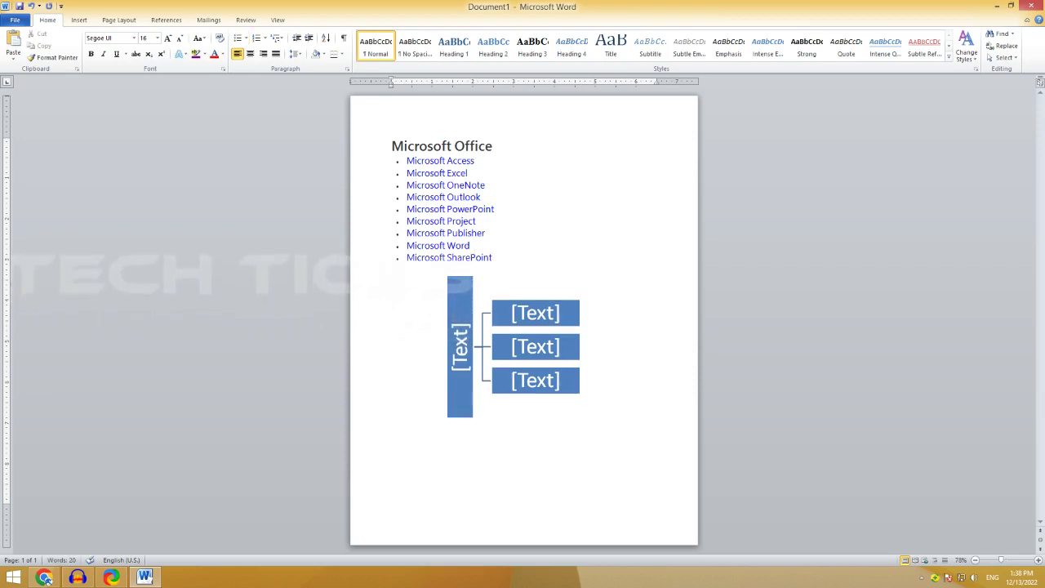
click(601, 356)
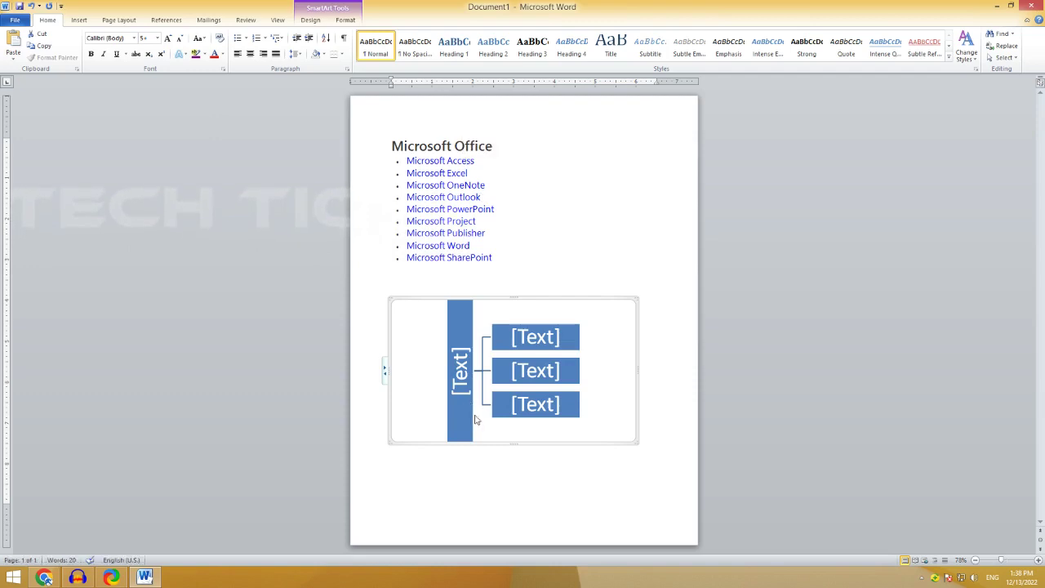
Step: Copy the 'Microsoft Office' heading and paste it into the SmartArt's tall vertical parent box
click(536, 404)
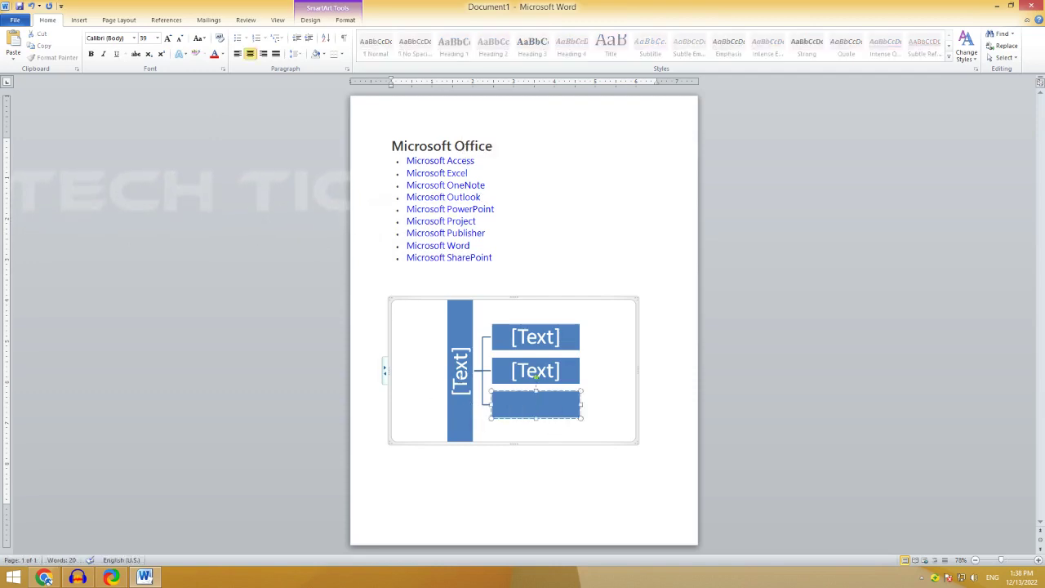
click(464, 384)
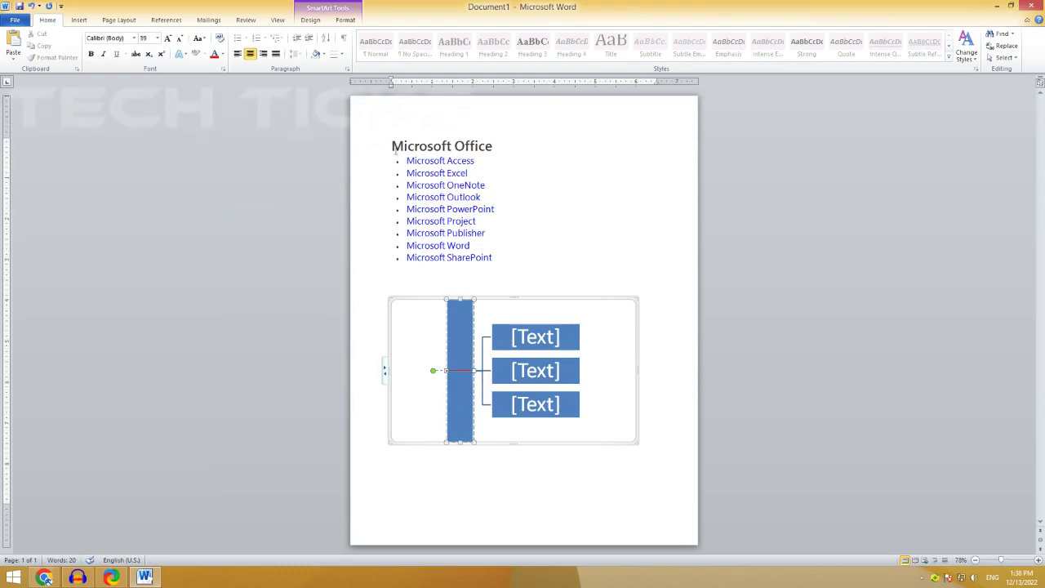
drag(390, 146, 493, 150)
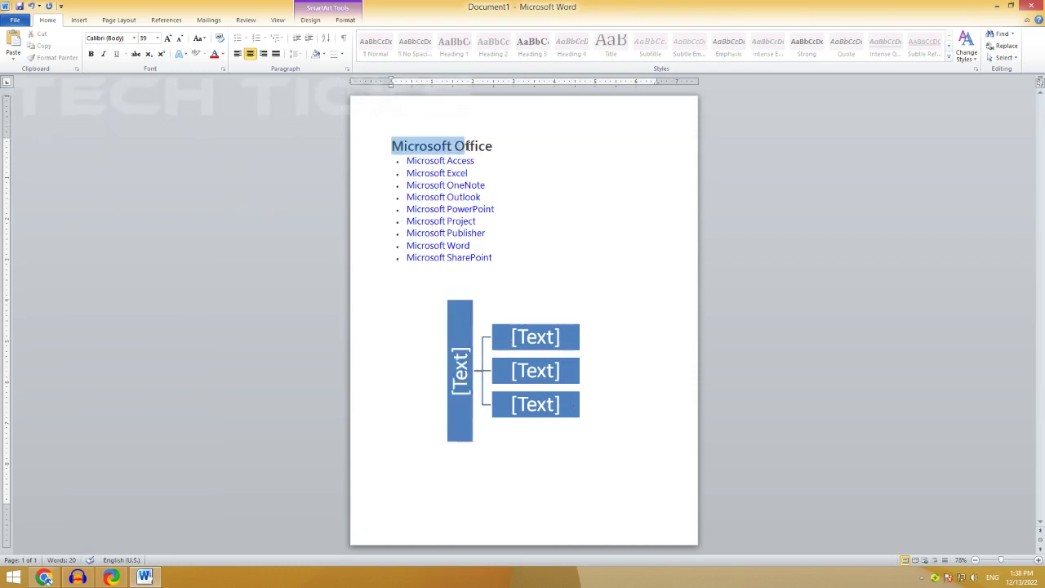
right_click(486, 149)
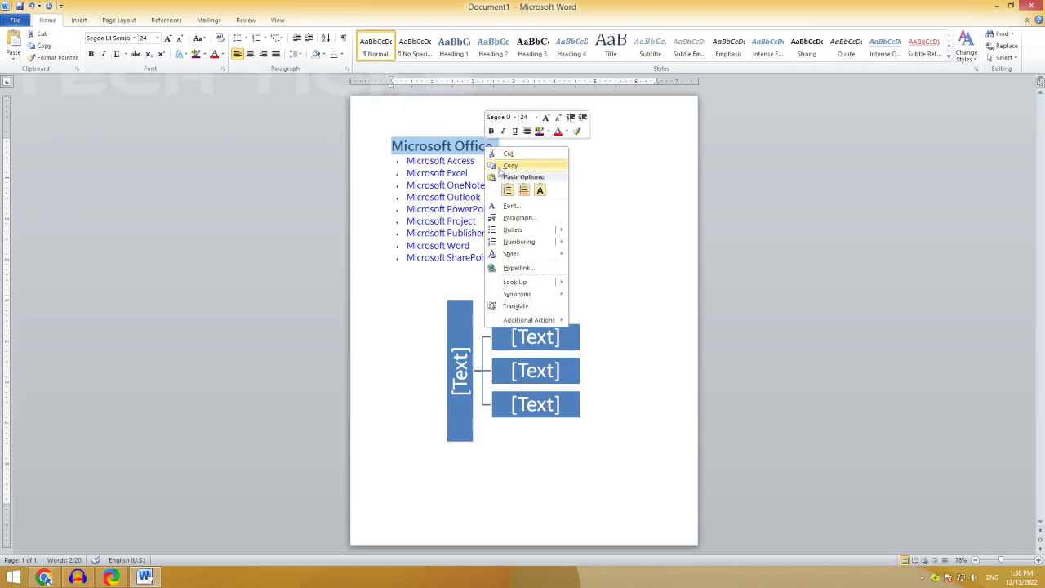
click(509, 166)
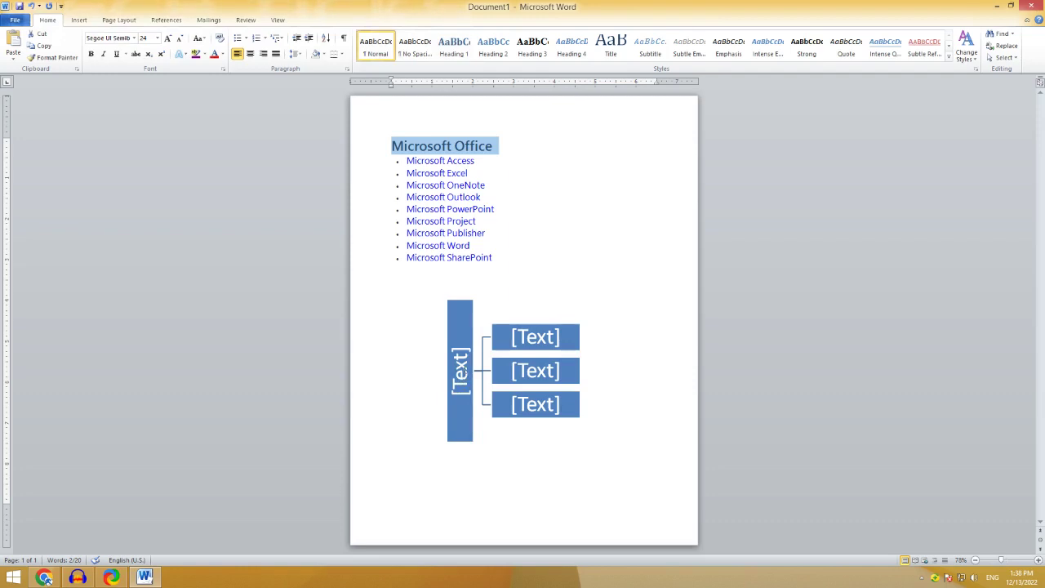
click(460, 369)
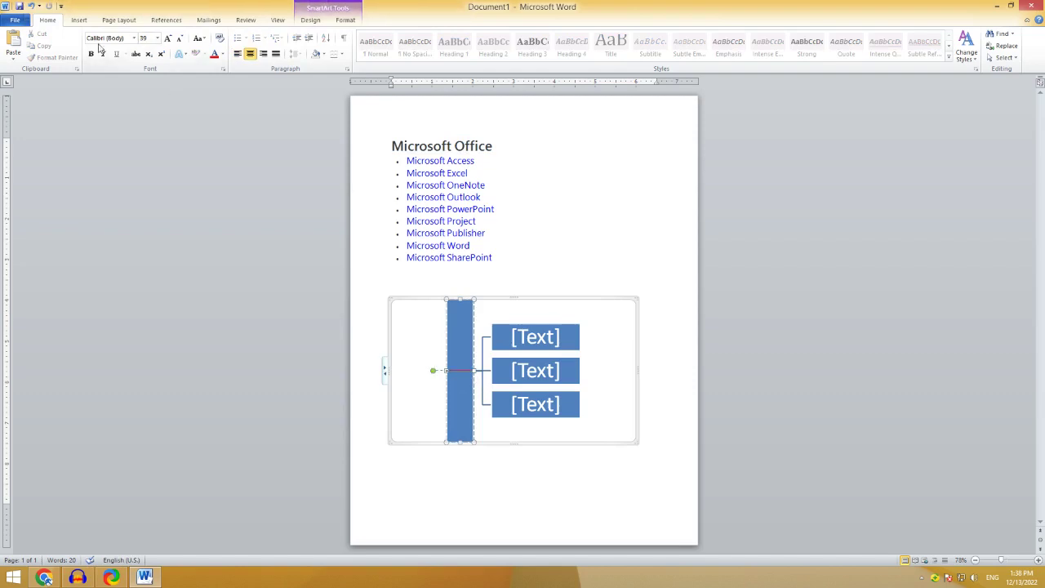
click(13, 42)
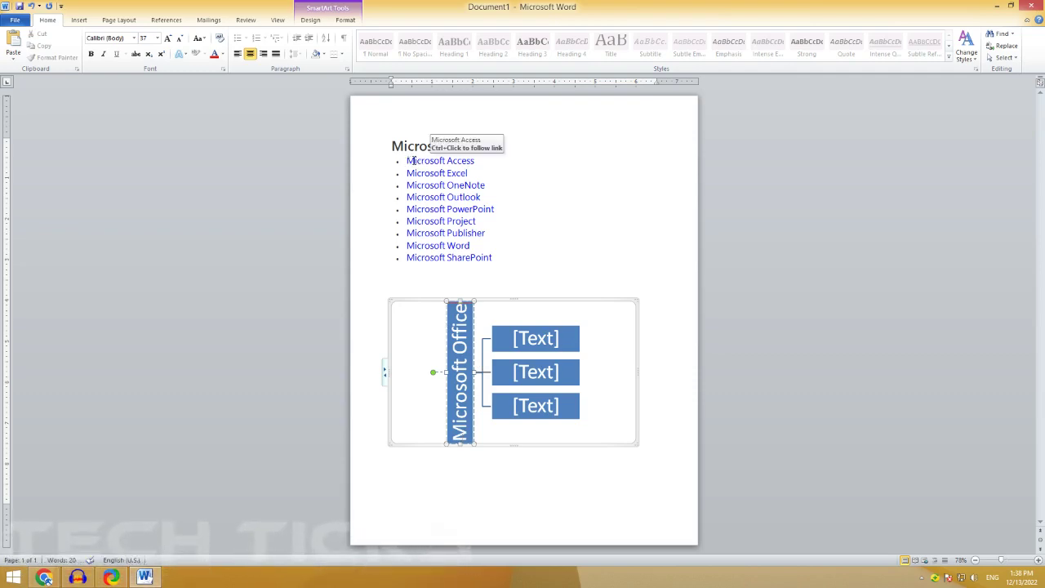
drag(413, 160, 477, 158)
Step: Copy 'Microsoft Access' from the list and paste it into the first SmartArt child box
right_click(470, 166)
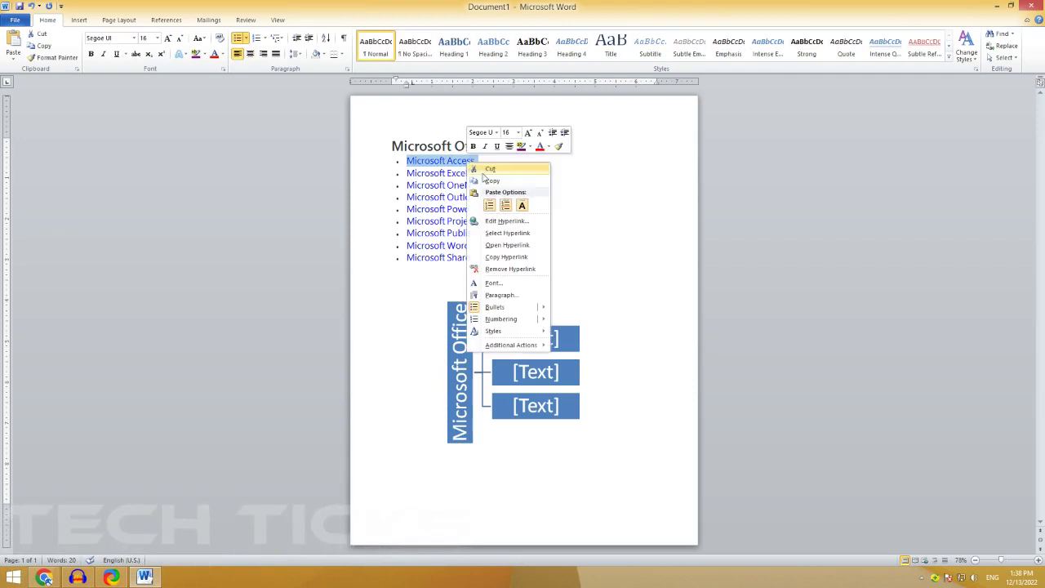
click(497, 178)
click(538, 345)
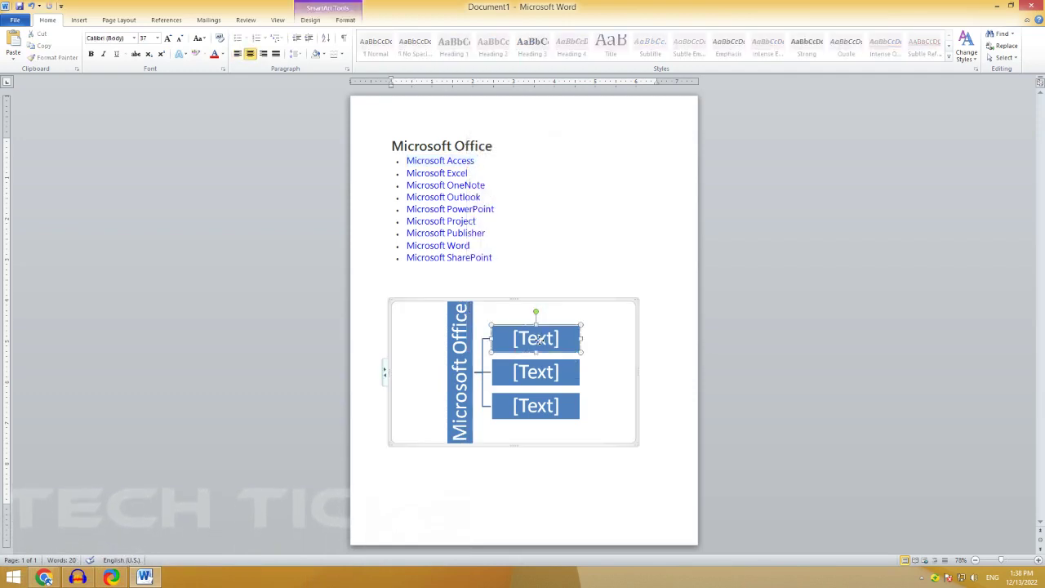
right_click(539, 342)
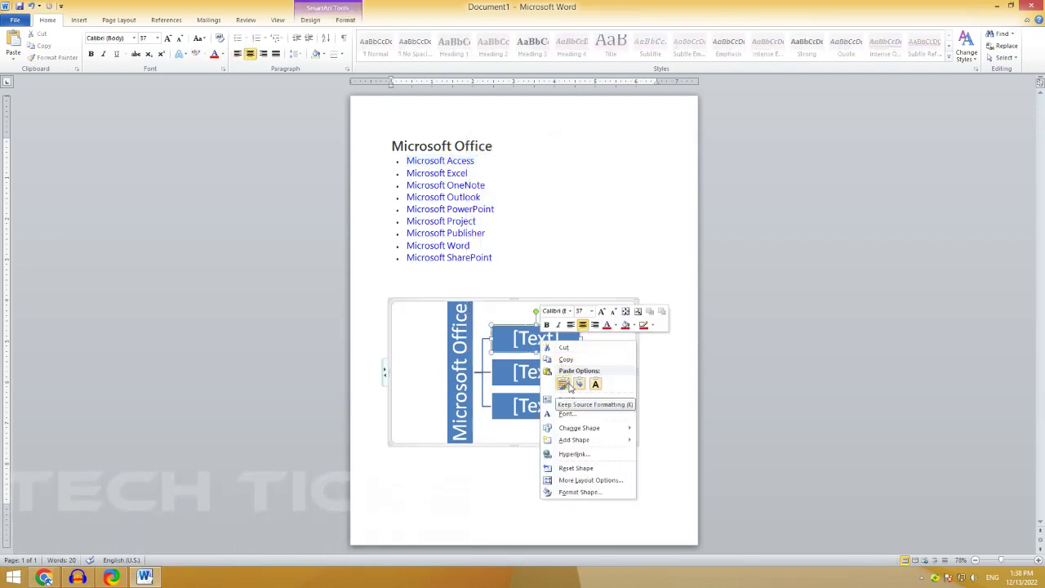
click(563, 382)
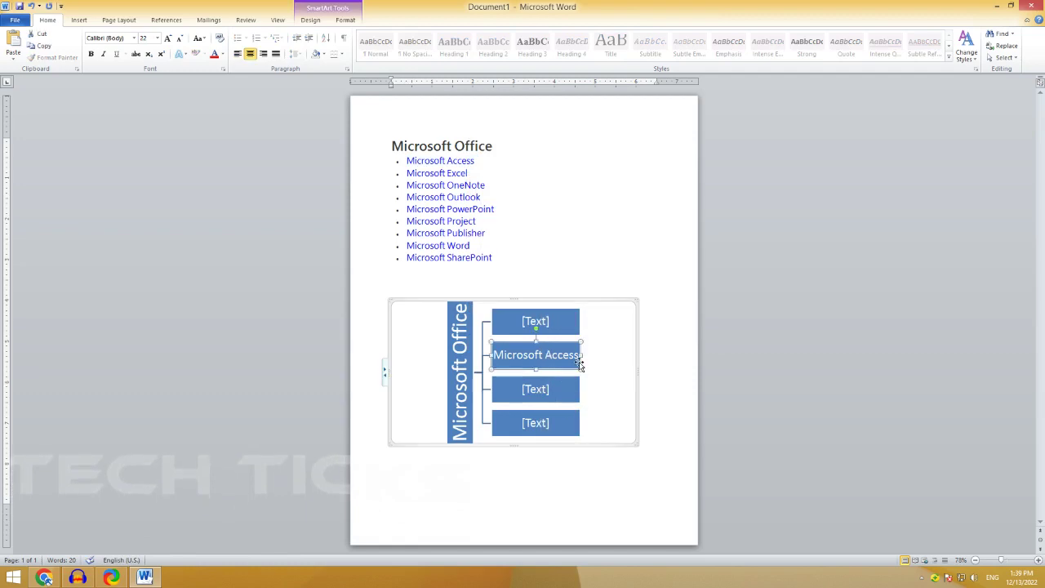
Step: Copy 'Microsoft Excel' and paste it into the top child box using Home > Paste
click(536, 392)
click(535, 324)
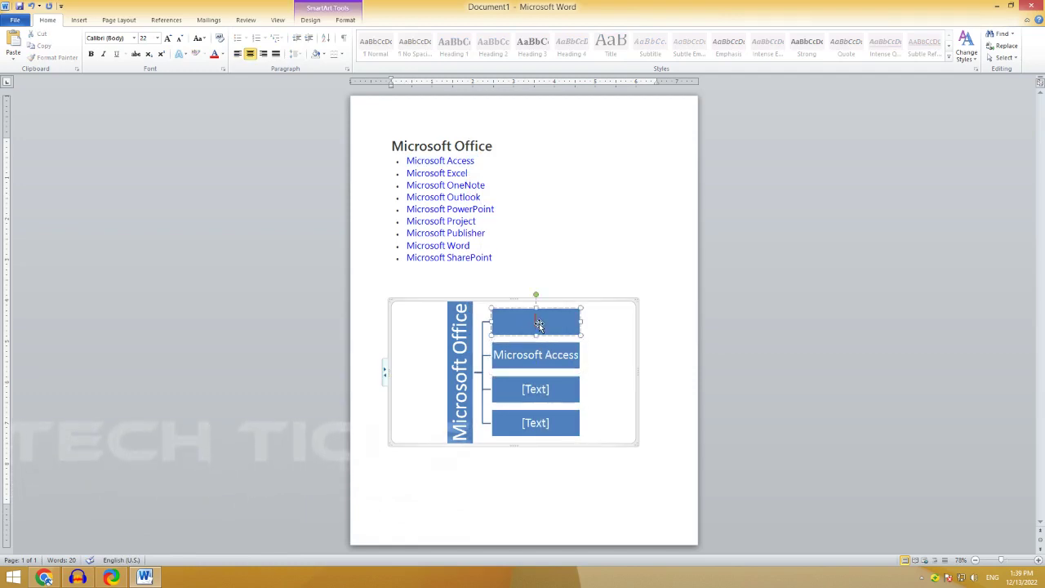
drag(407, 173, 468, 173)
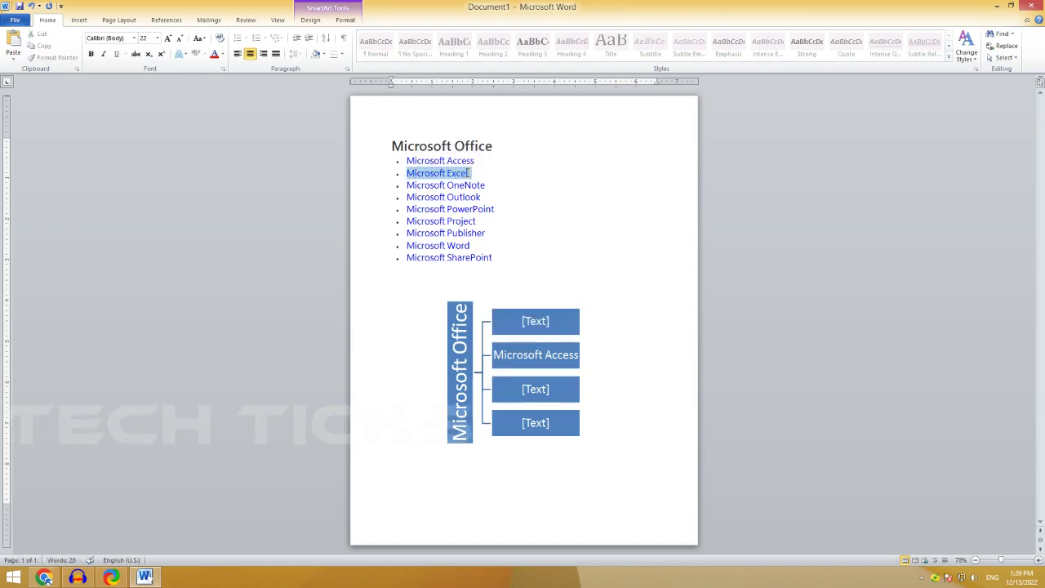
right_click(458, 174)
click(520, 326)
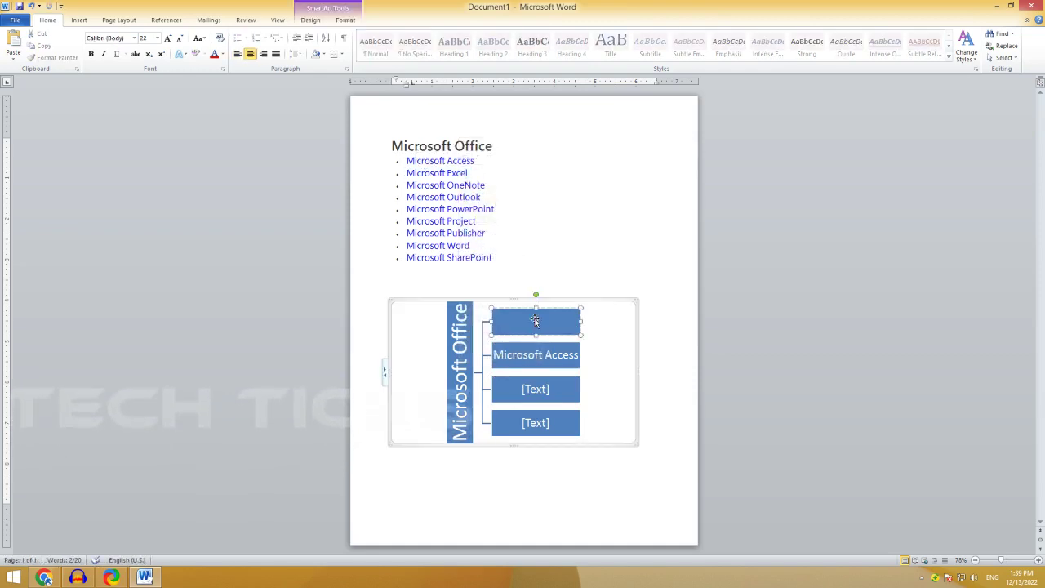
right_click(519, 326)
key(Escape)
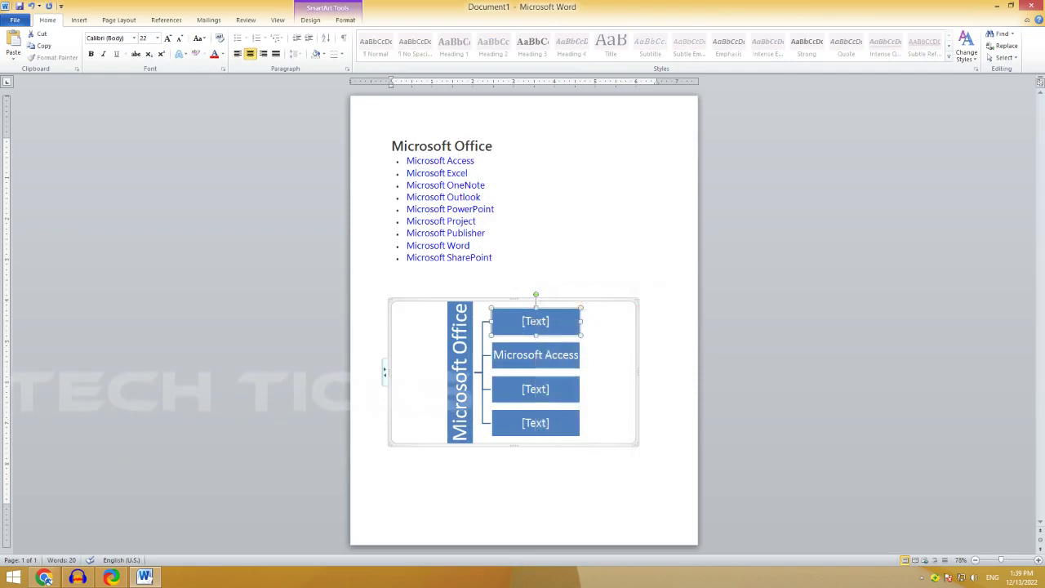
click(535, 321)
right_click(535, 321)
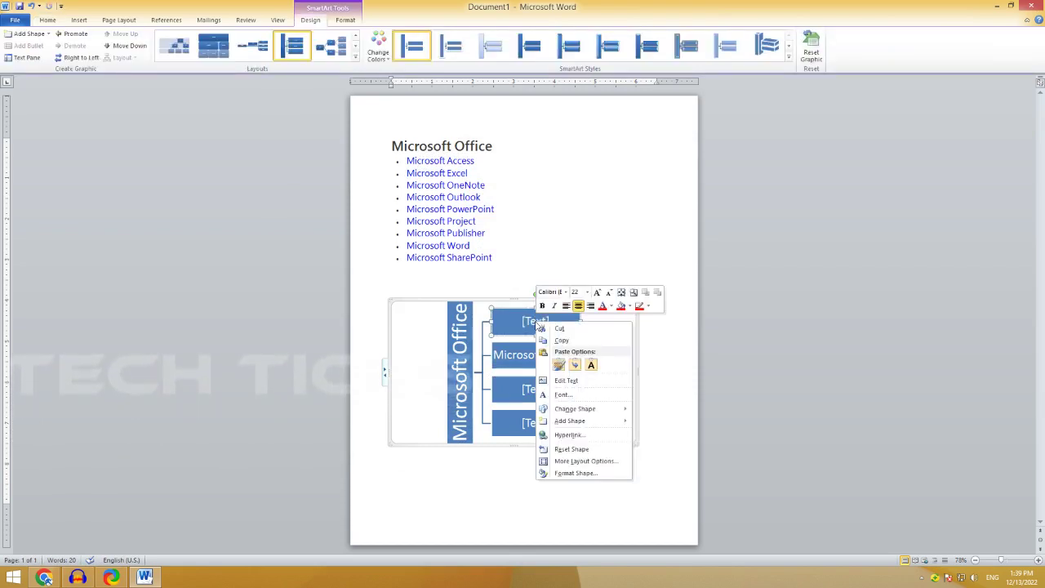
key(Escape)
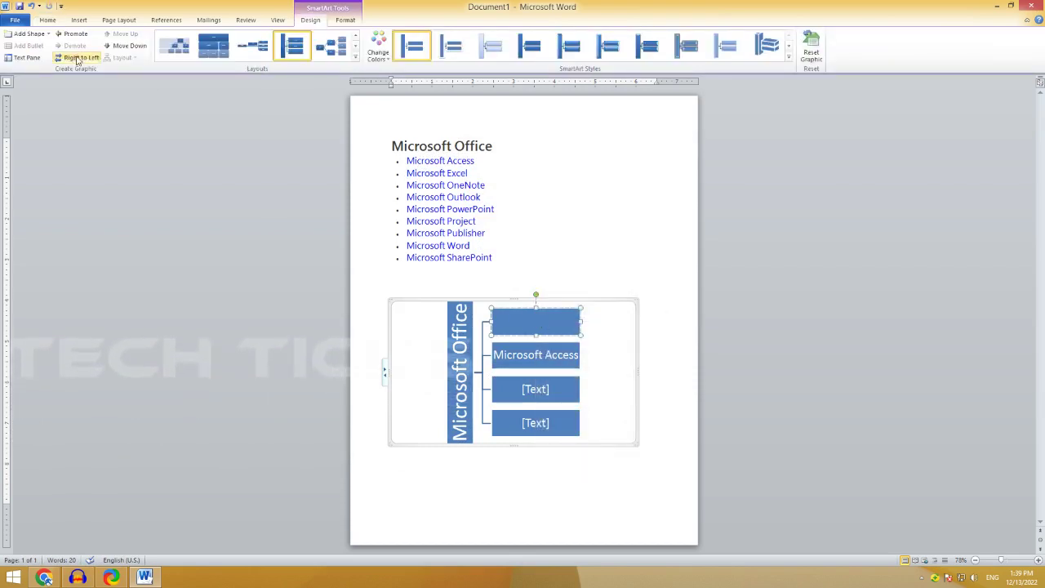
click(50, 21)
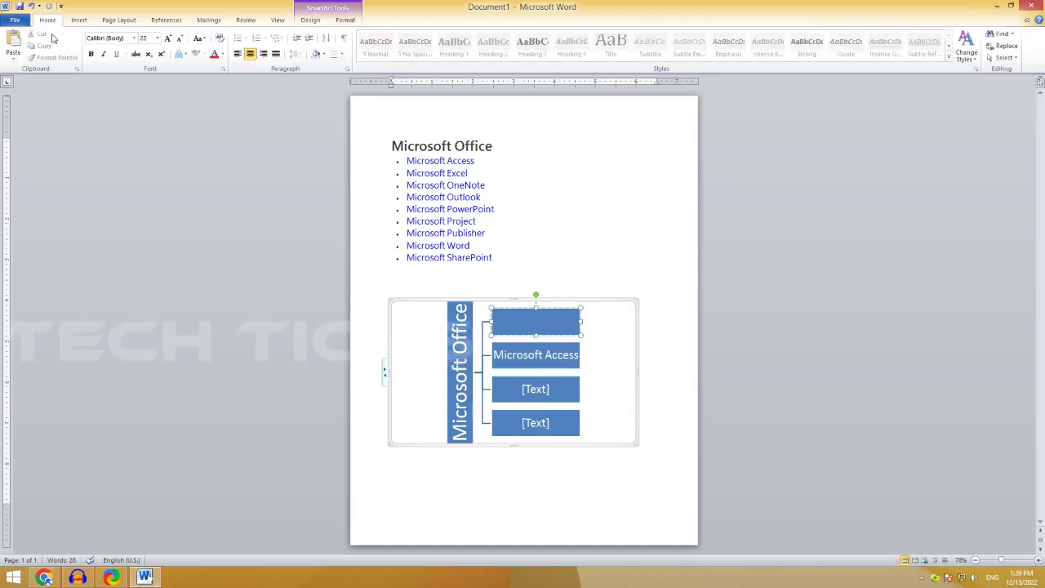
click(13, 41)
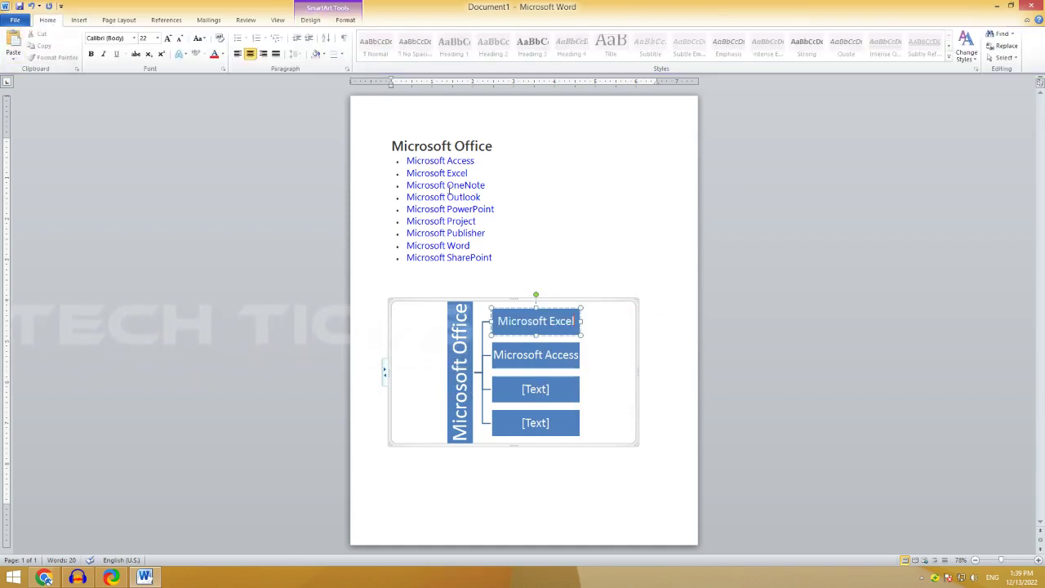
Step: Paste 'Microsoft OneNote' from the list into the third child box
drag(406, 184, 487, 187)
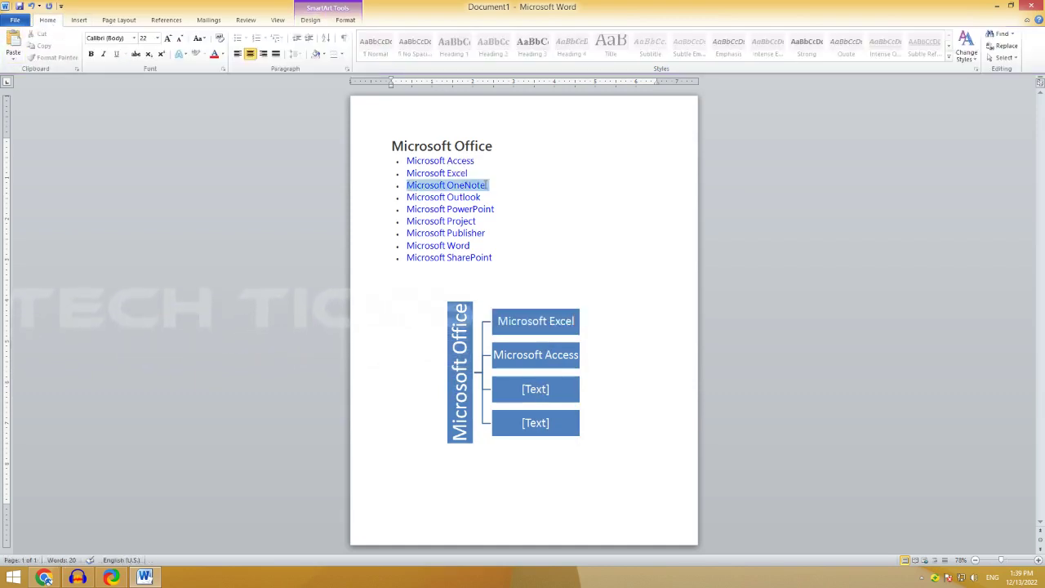
right_click(476, 187)
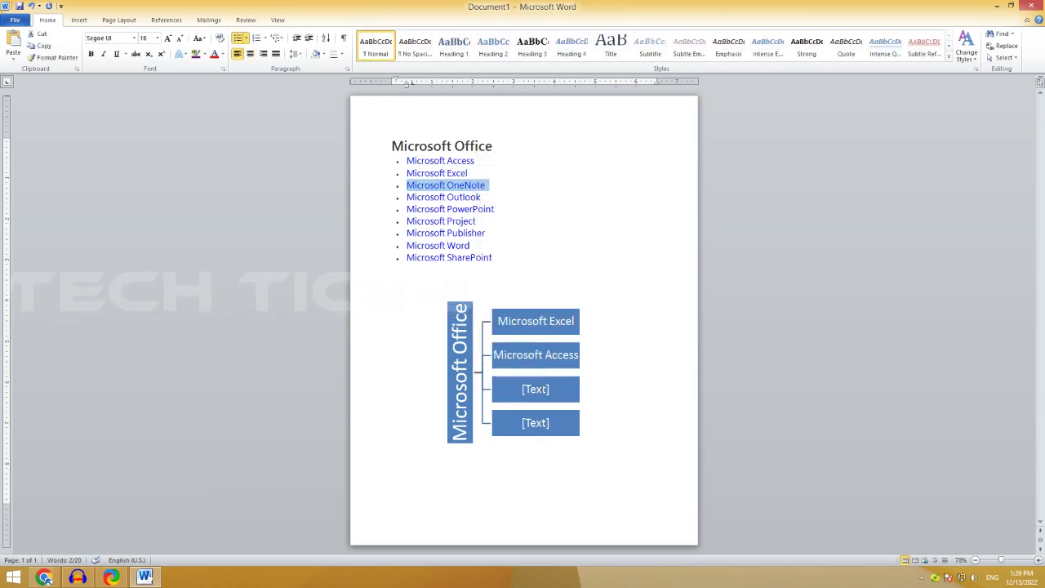
click(536, 389)
click(17, 45)
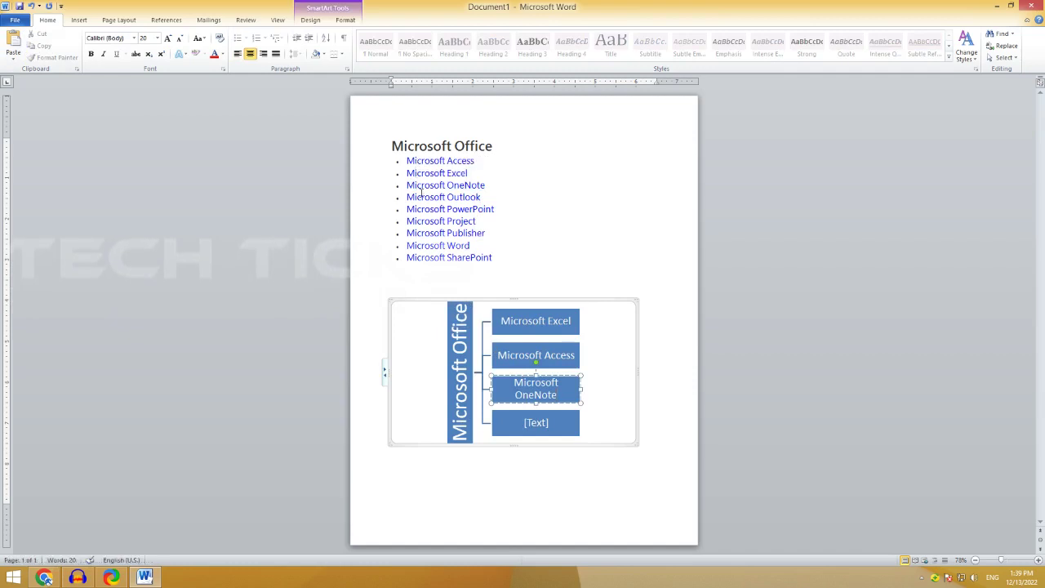
Step: Copy 'Microsoft Outlook' and paste it into the fourth child box
drag(407, 197, 481, 196)
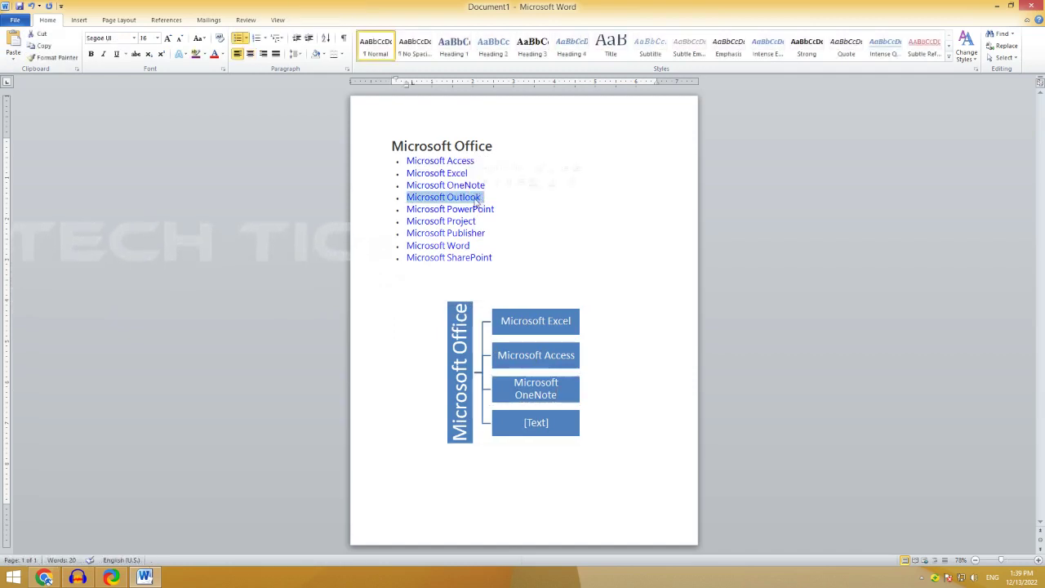
right_click(478, 200)
click(500, 217)
click(536, 422)
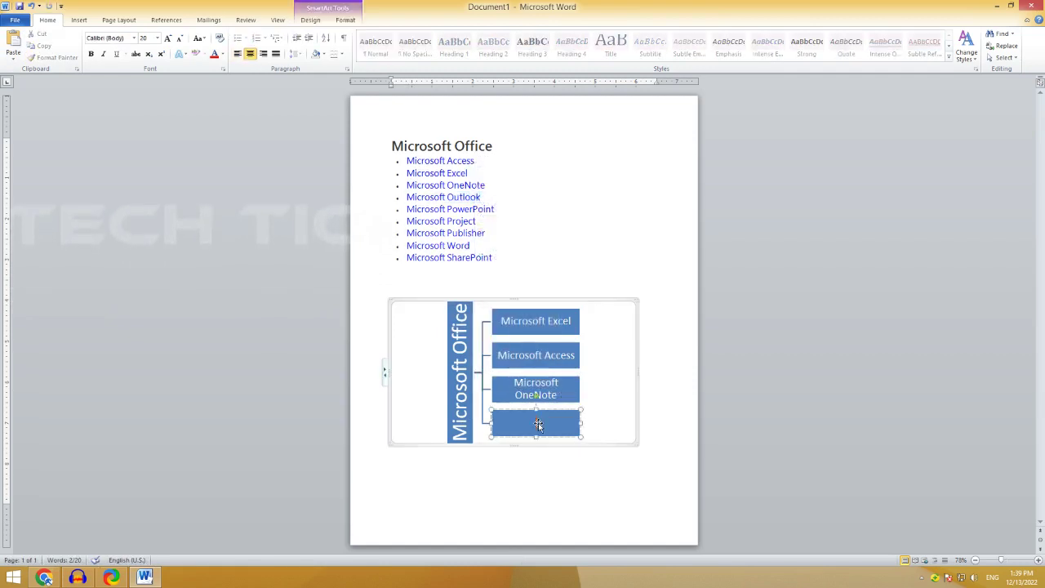
click(14, 41)
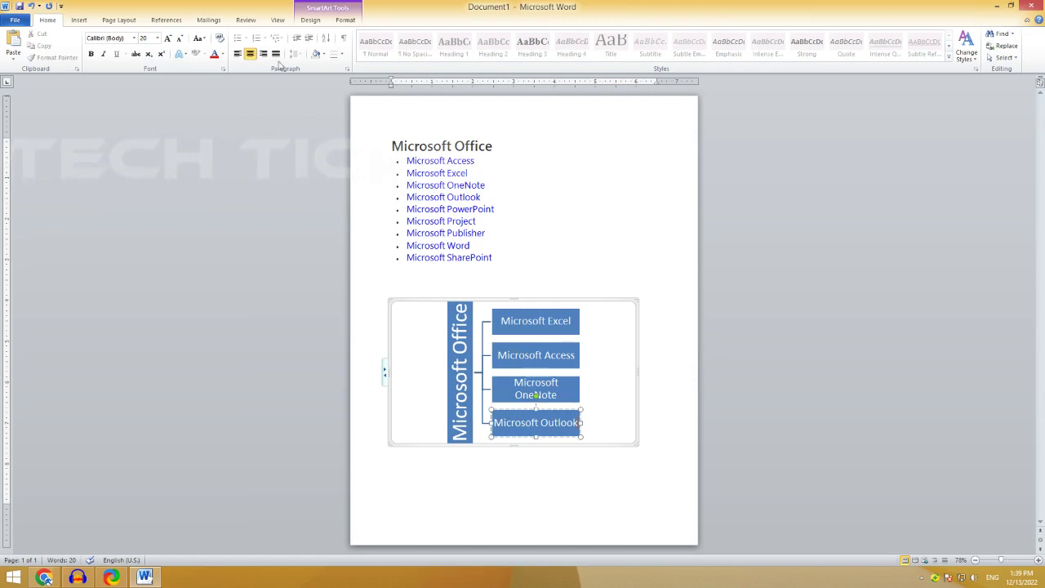
click(310, 26)
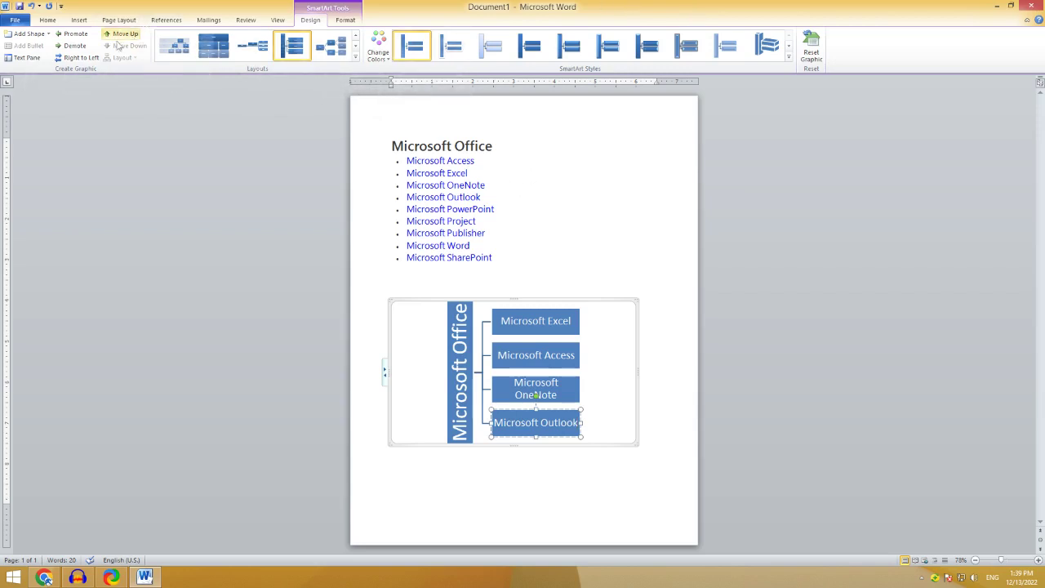
Step: Reselect the SmartArt and open its Text Pane listing Microsoft Office and Excel through Outlook
click(48, 34)
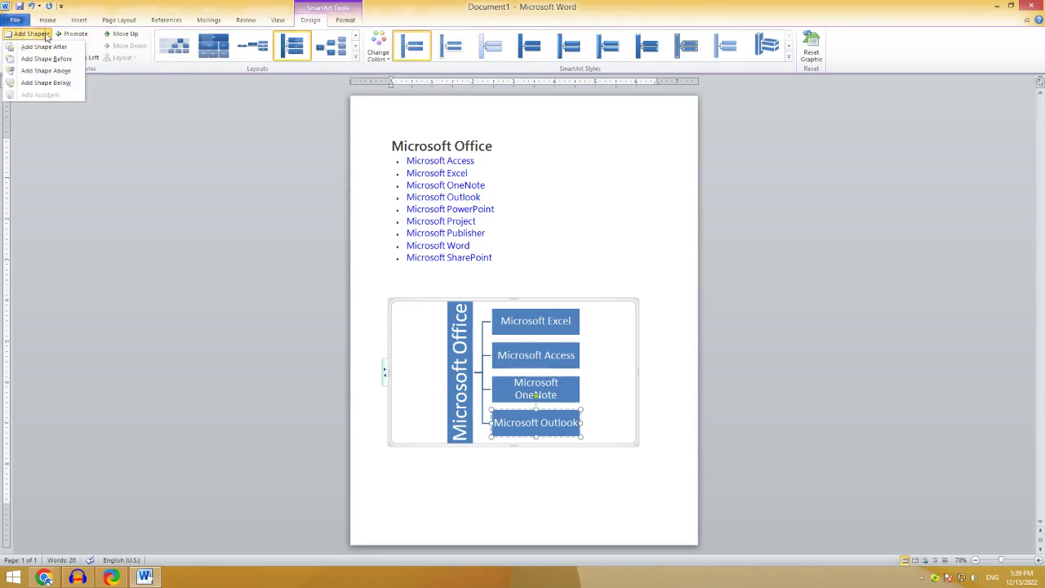
click(604, 347)
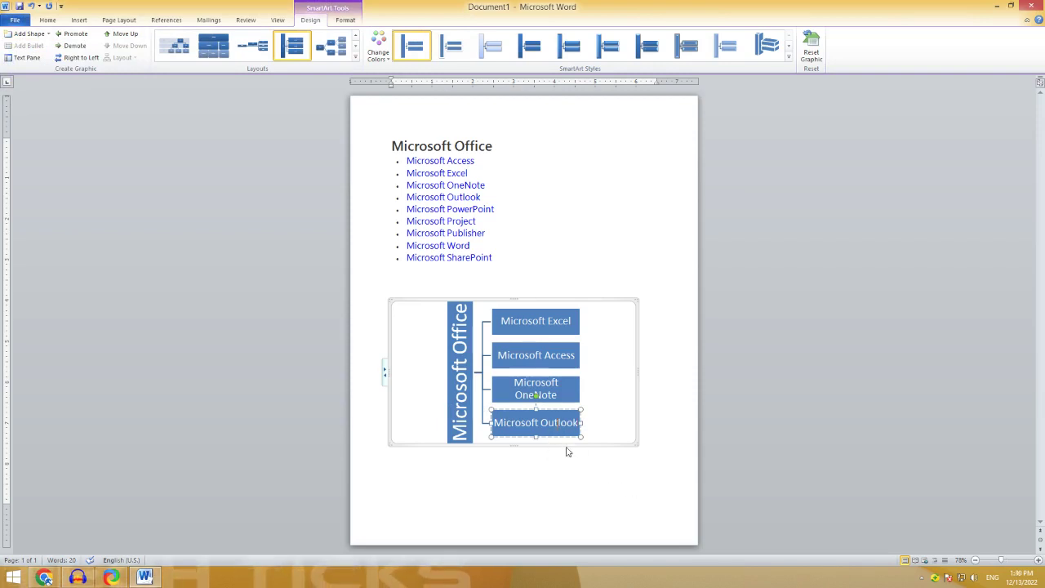
click(576, 424)
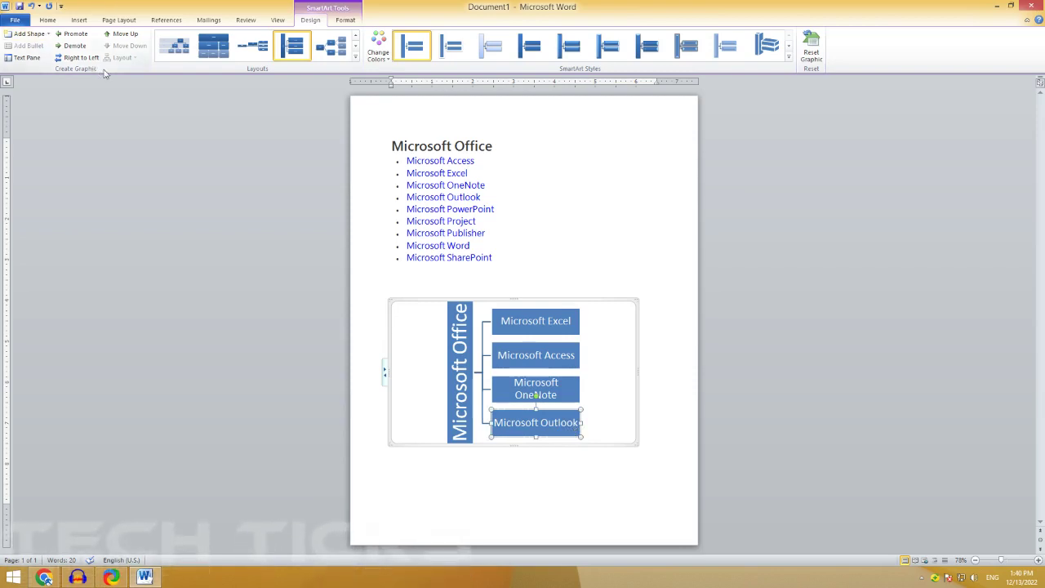
click(48, 34)
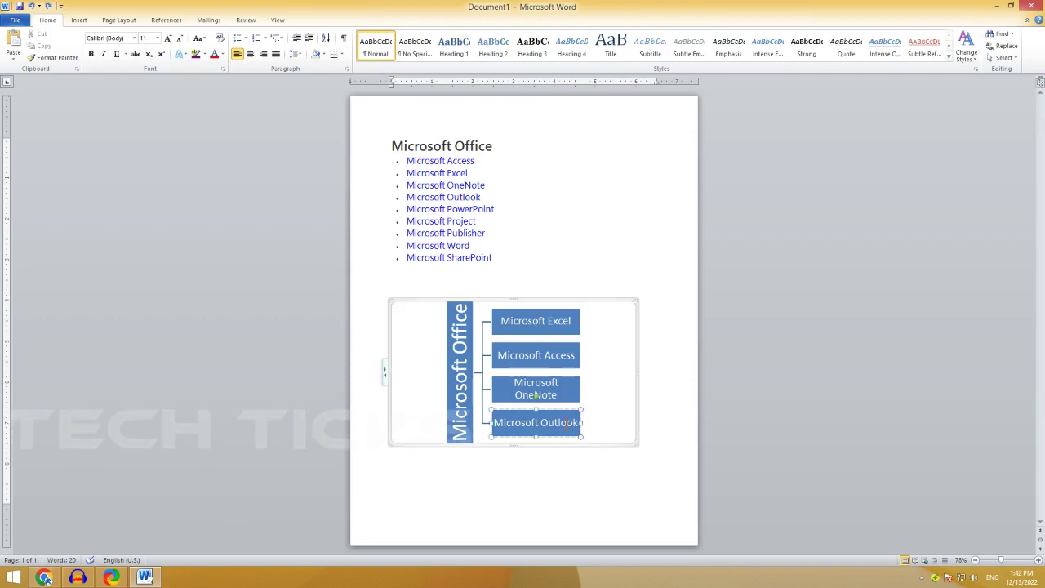
click(566, 422)
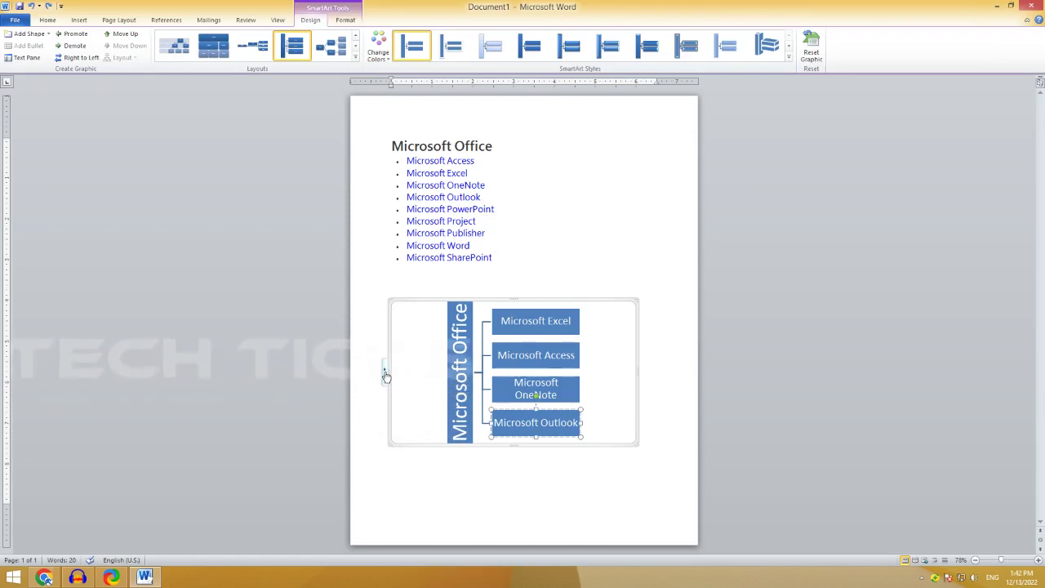
click(386, 374)
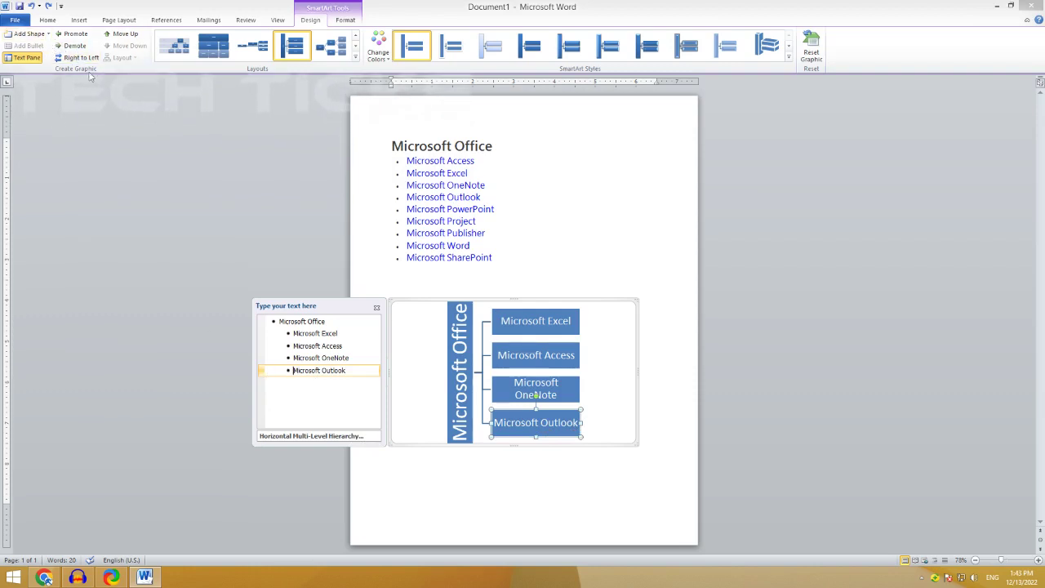
Step: Add an empty box after Microsoft Outlook and copy 'Microsoft PowerPoint' from the list
click(48, 35)
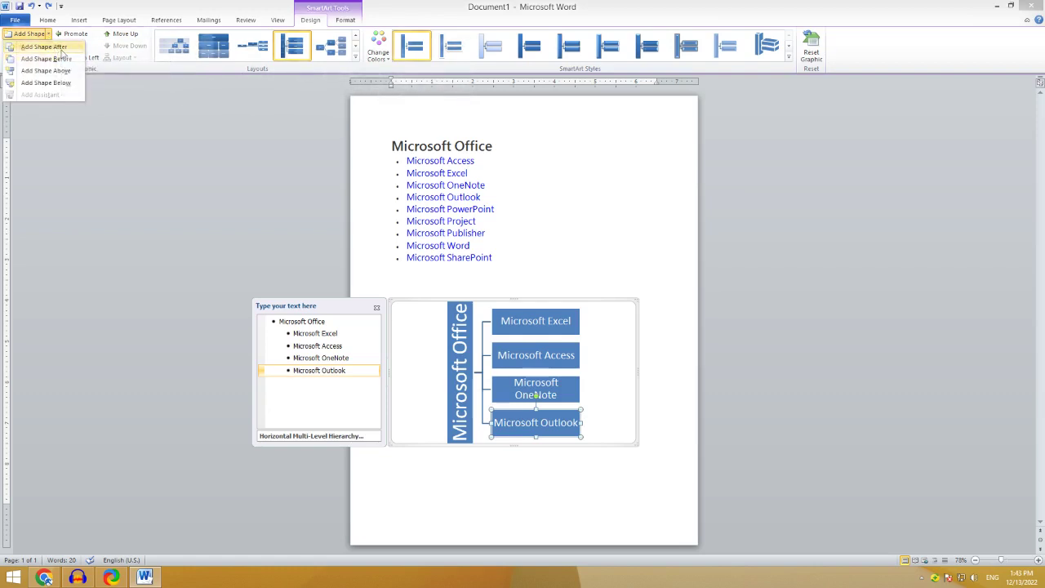
click(44, 46)
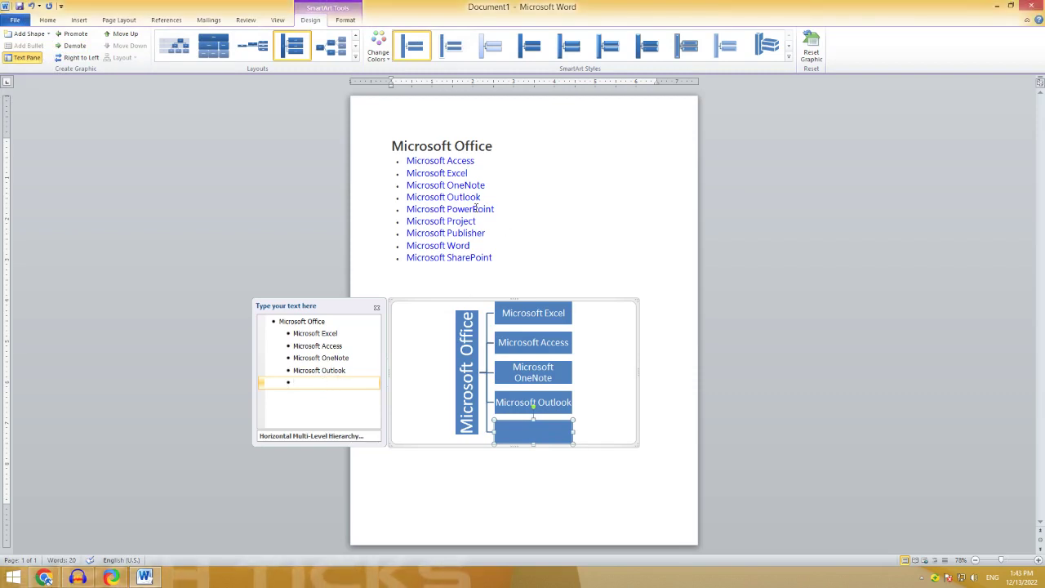
drag(407, 209, 495, 210)
right_click(496, 211)
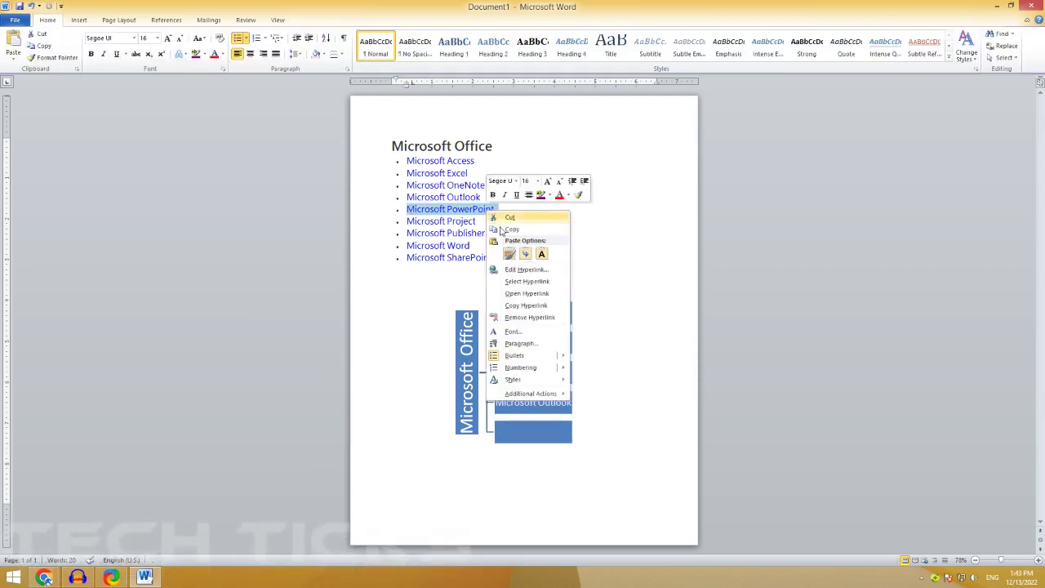
click(506, 230)
Step: Paste 'Microsoft PowerPoint' into the new empty bullet in the Text Pane
click(481, 427)
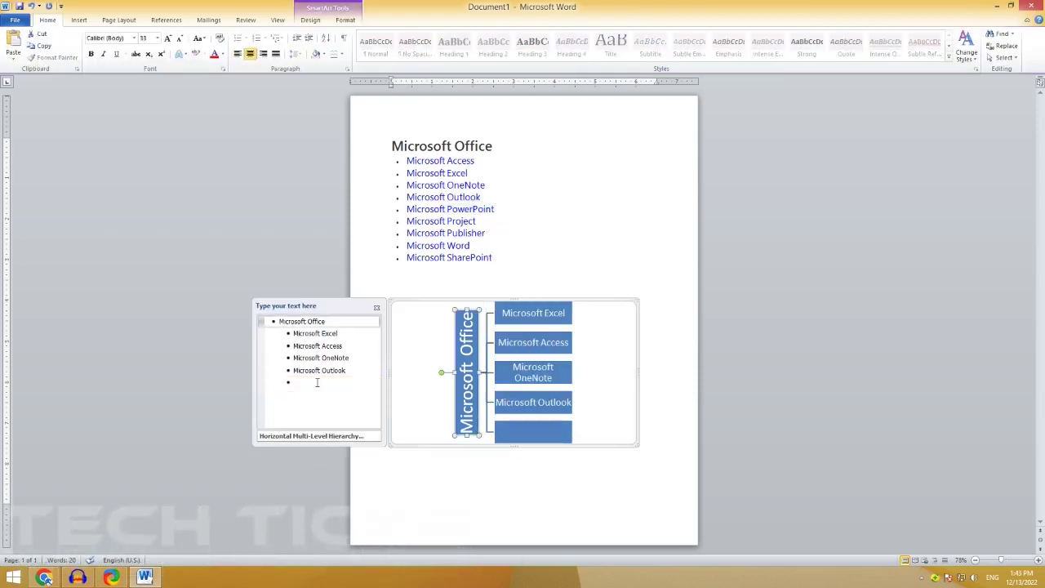
right_click(316, 382)
click(336, 415)
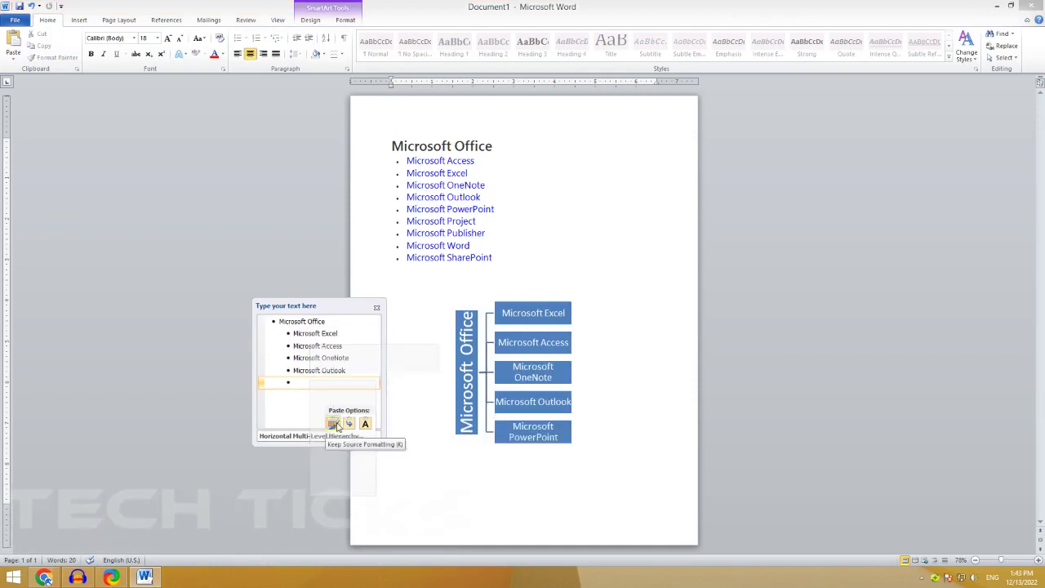
click(336, 424)
click(534, 441)
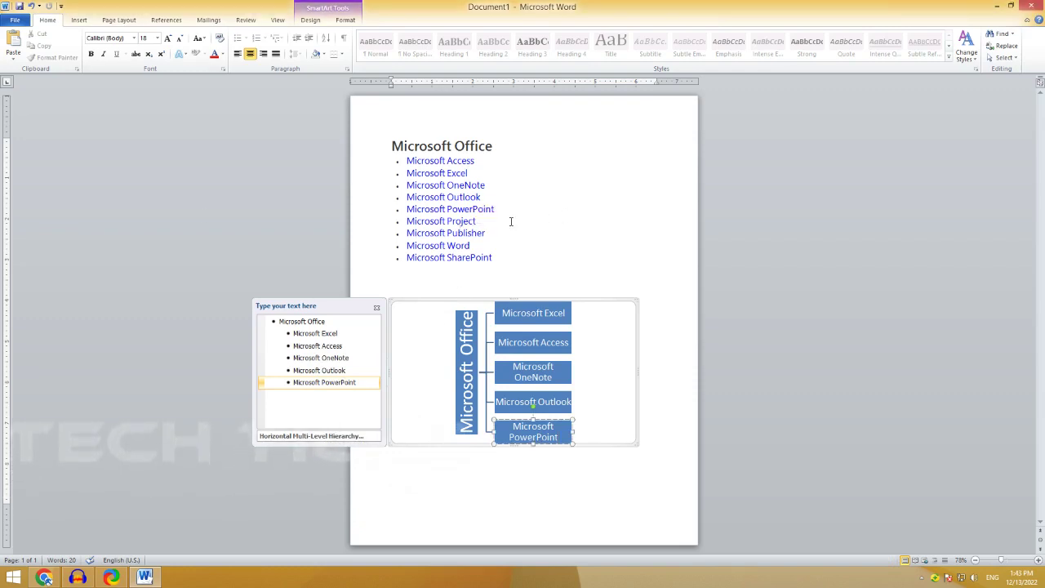
click(482, 222)
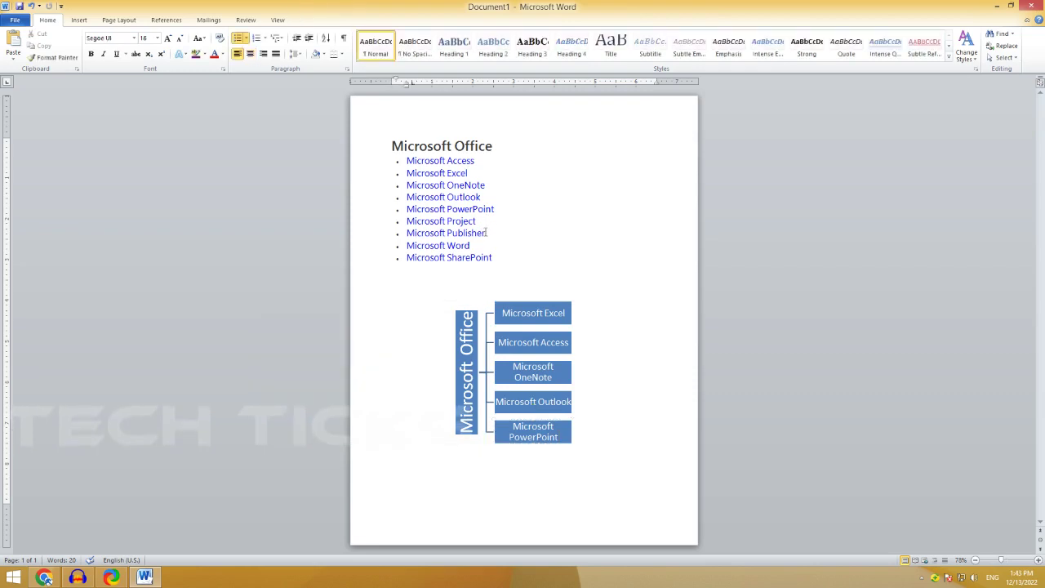
click(480, 244)
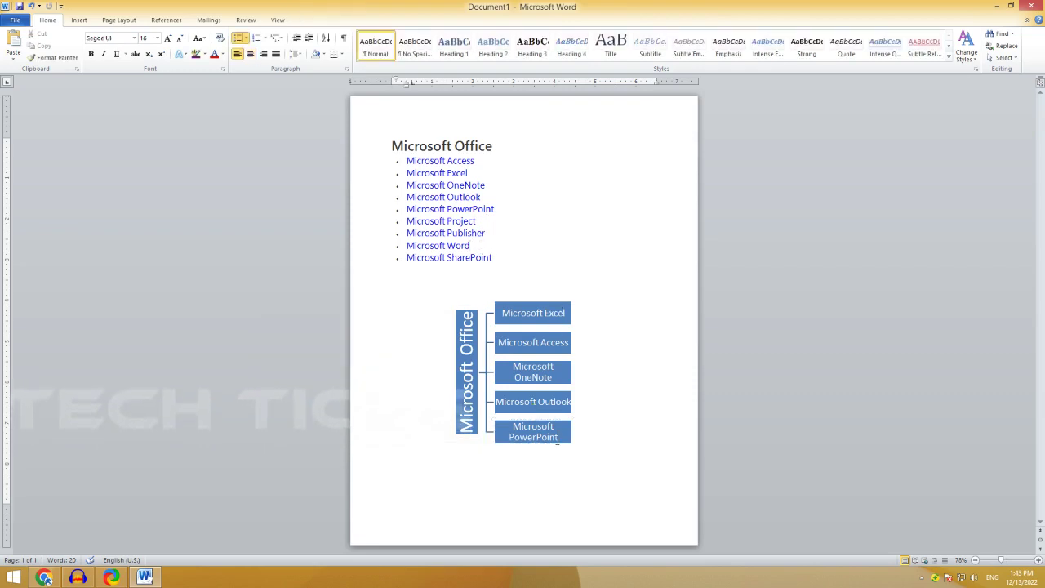
click(461, 377)
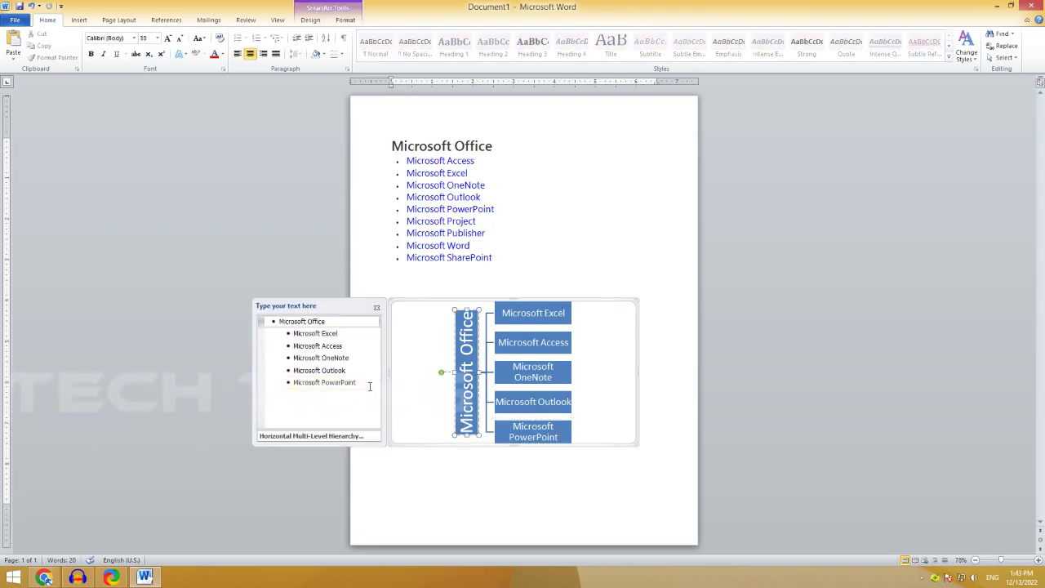
click(341, 383)
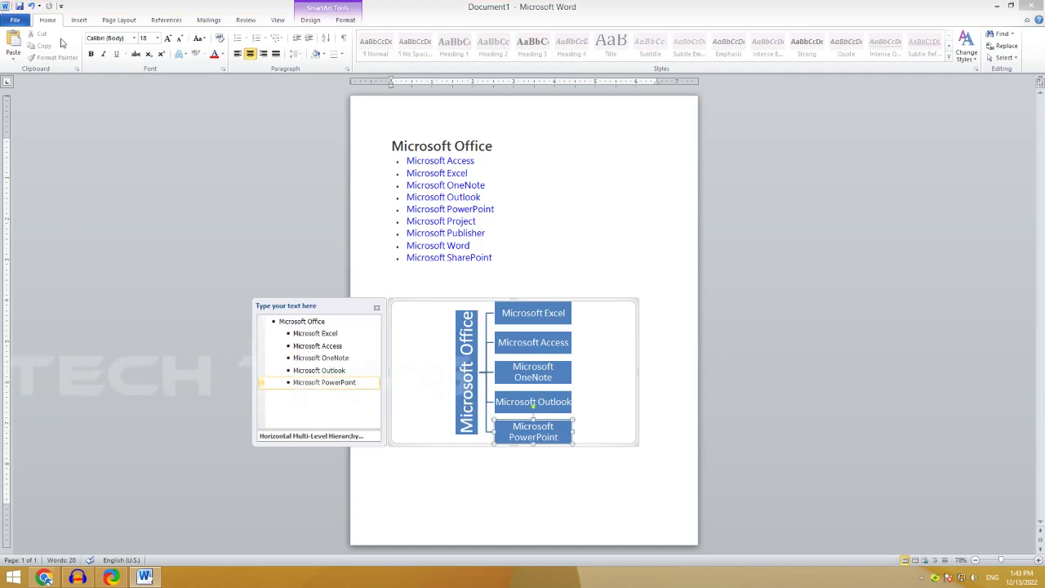
Step: Add four empty child boxes after Microsoft PowerPoint with Add Shape After
click(315, 26)
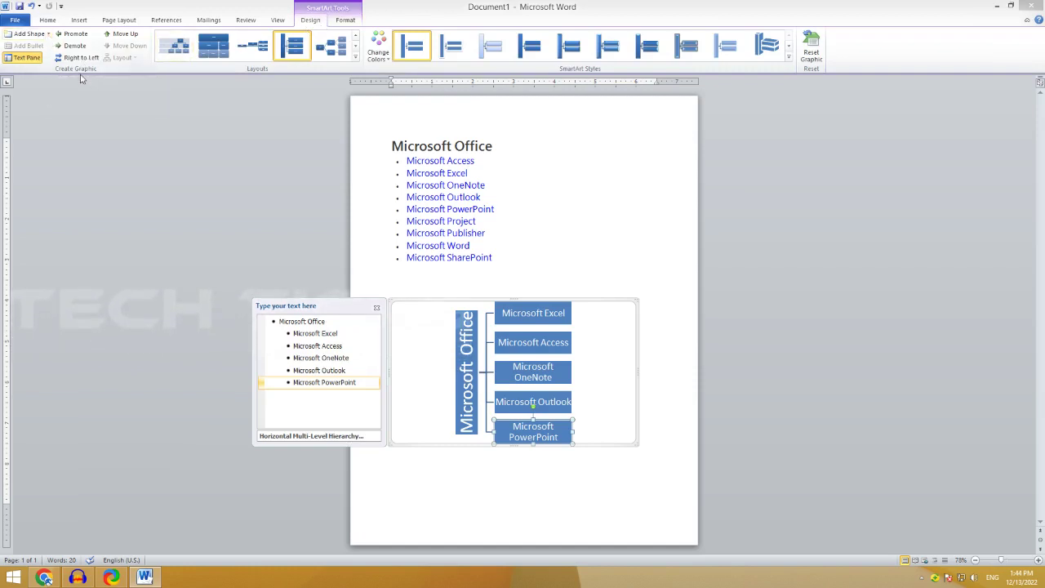
click(47, 34)
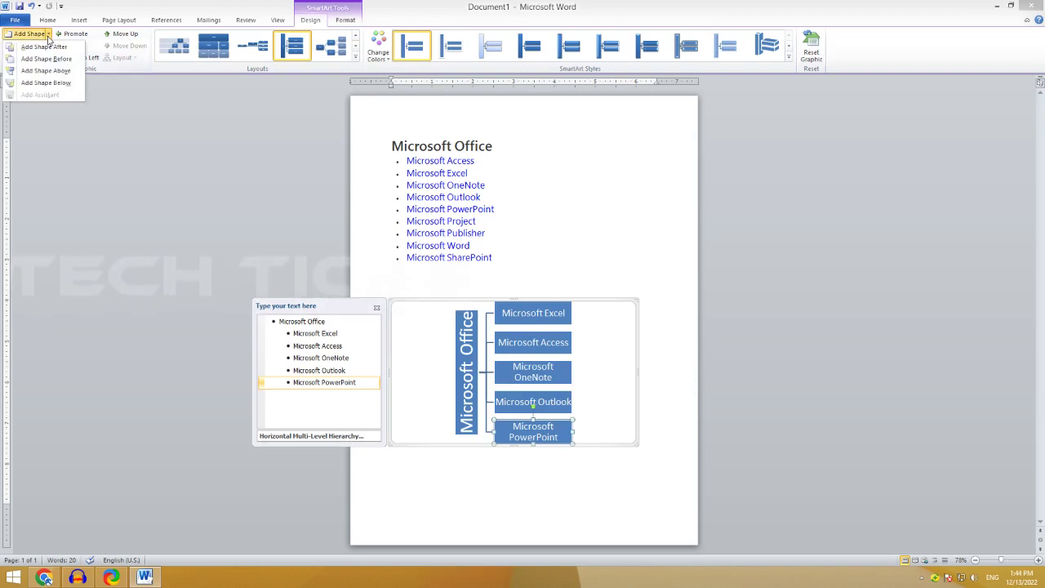
click(52, 49)
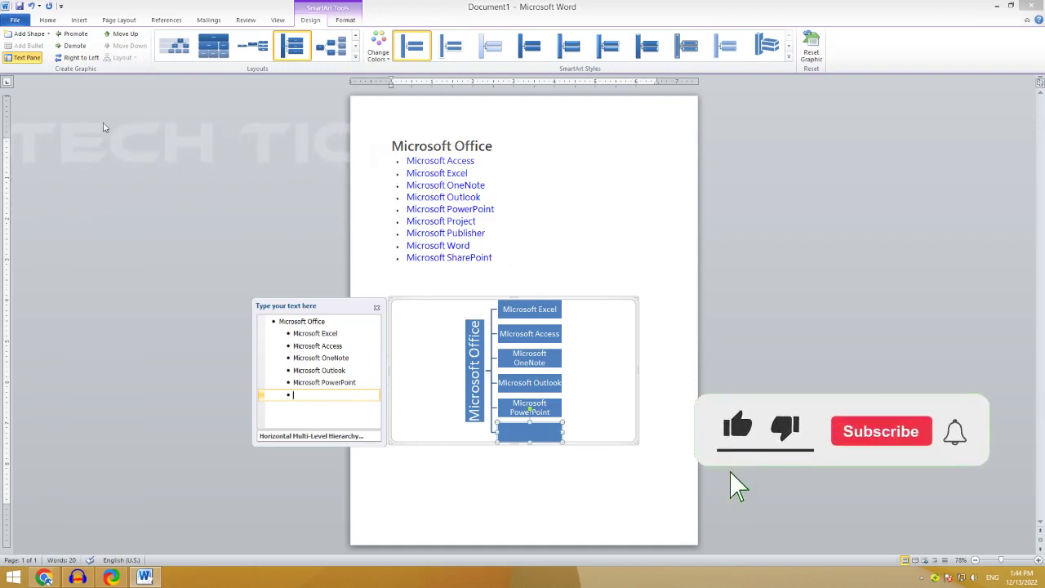
click(48, 34)
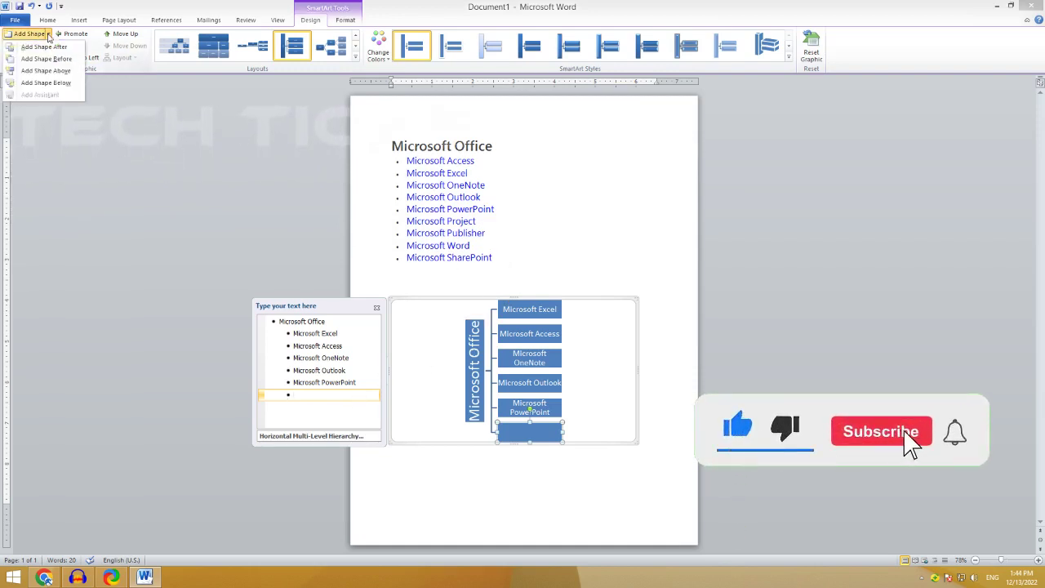
click(48, 47)
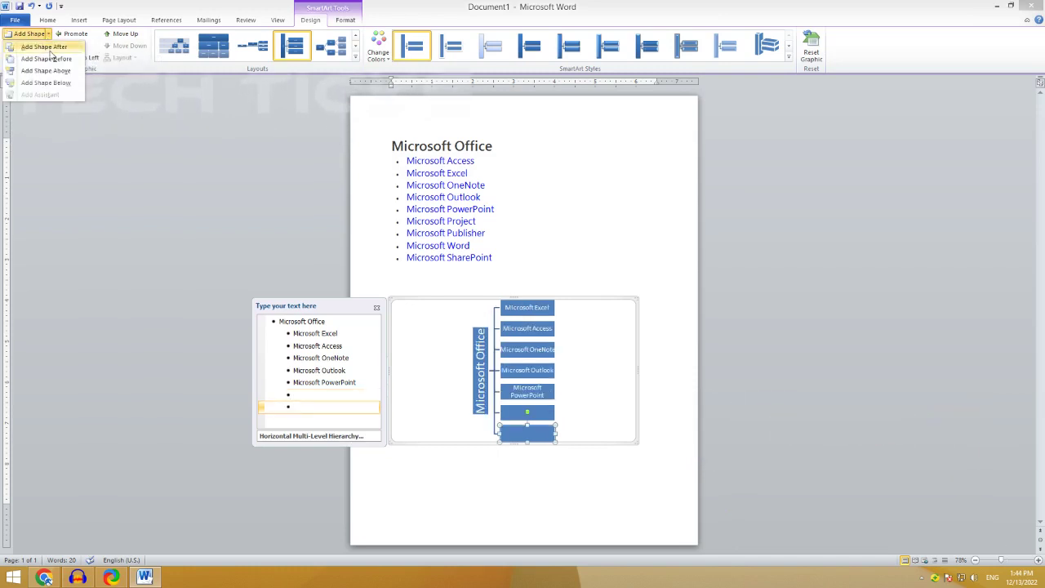
click(47, 48)
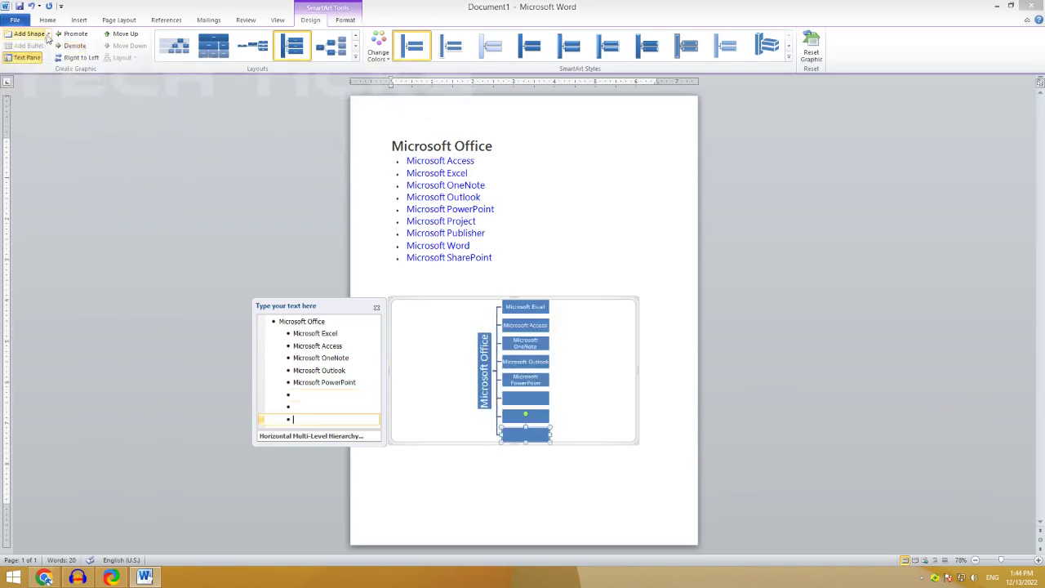
click(29, 34)
click(45, 47)
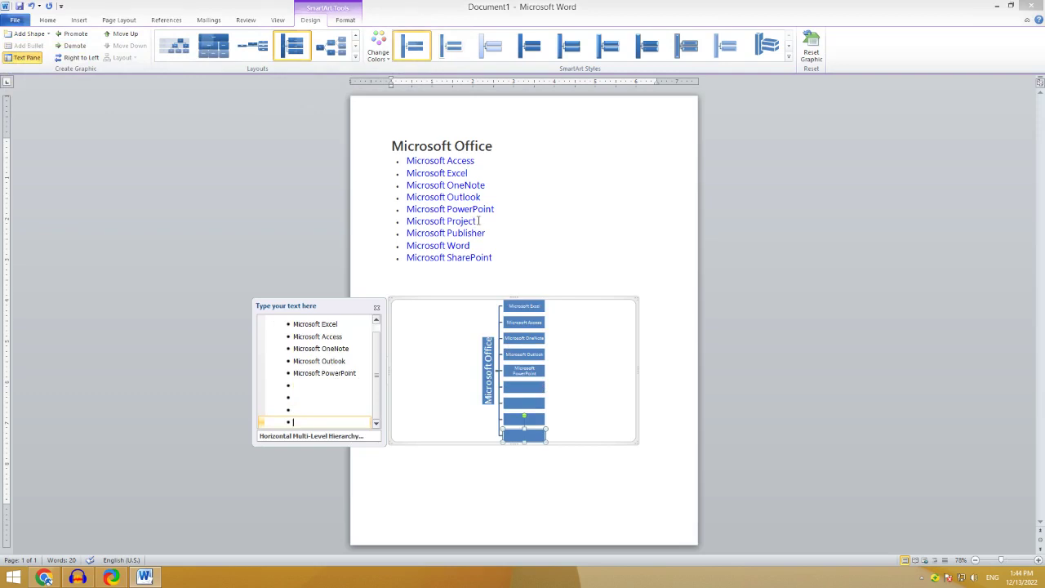
Step: Copy 'Microsoft Project' and paste it into the first empty bullet in the Text Pane
drag(407, 221, 481, 221)
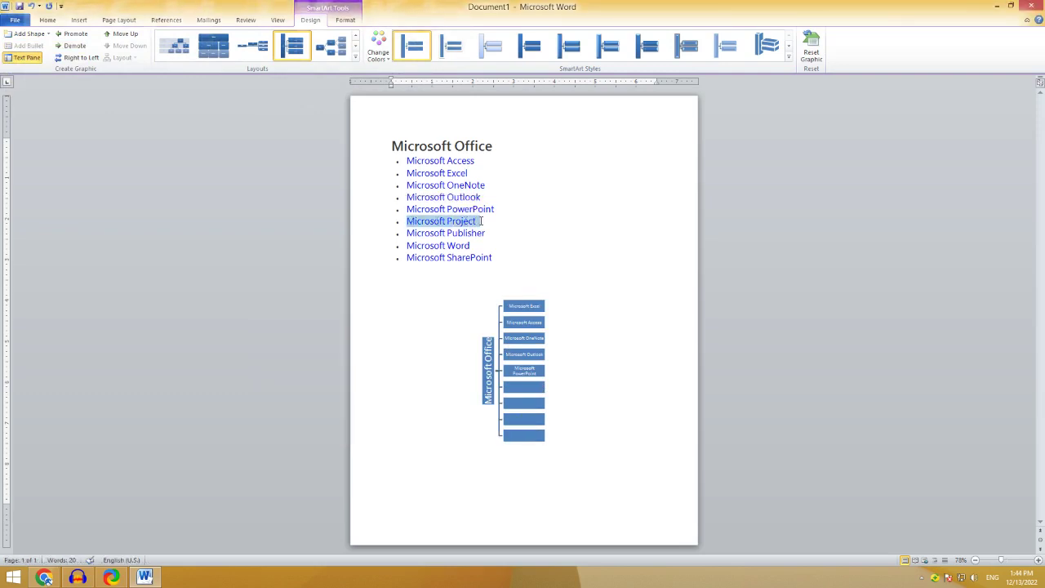
right_click(480, 220)
click(500, 236)
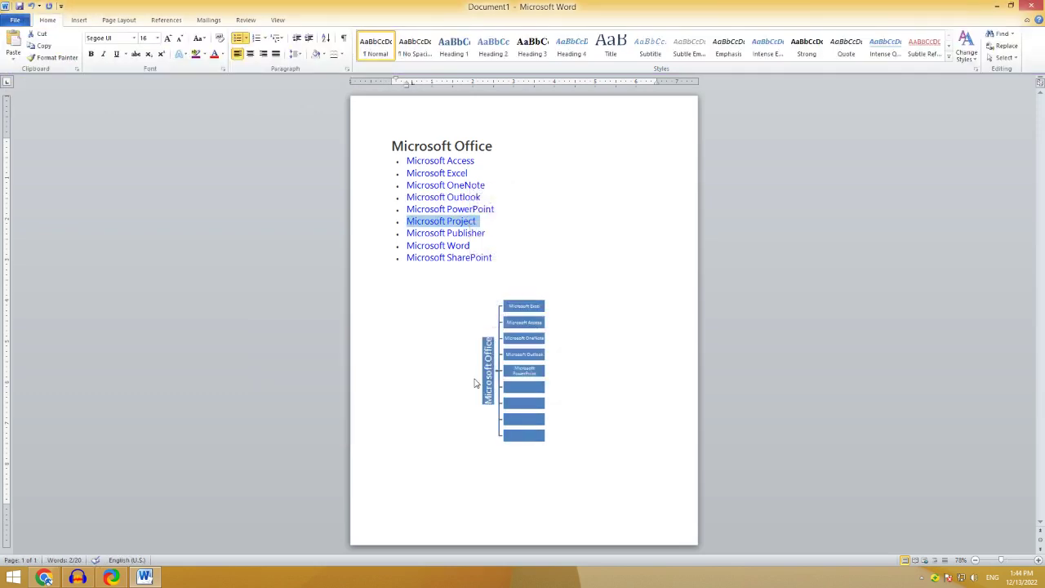
click(475, 383)
click(319, 385)
right_click(320, 385)
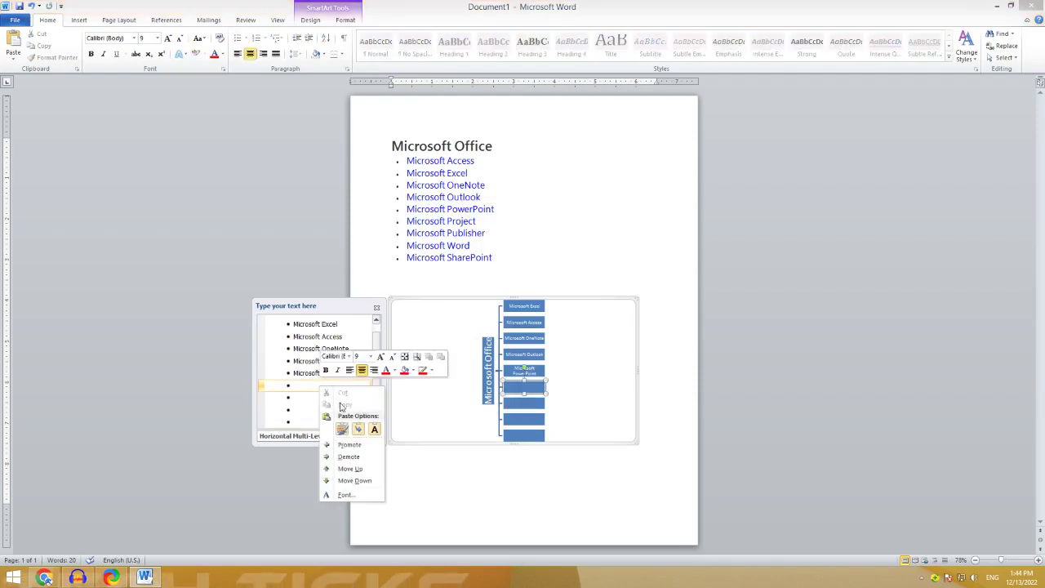
click(342, 428)
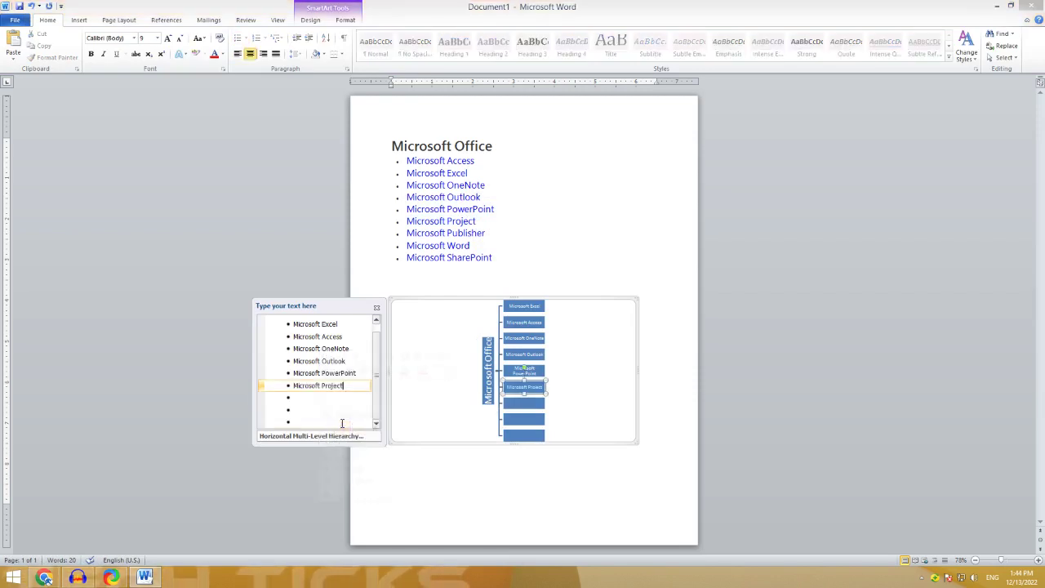
Step: Copy 'Microsoft Publisher' and paste it into the next empty bullet
triple_click(495, 234)
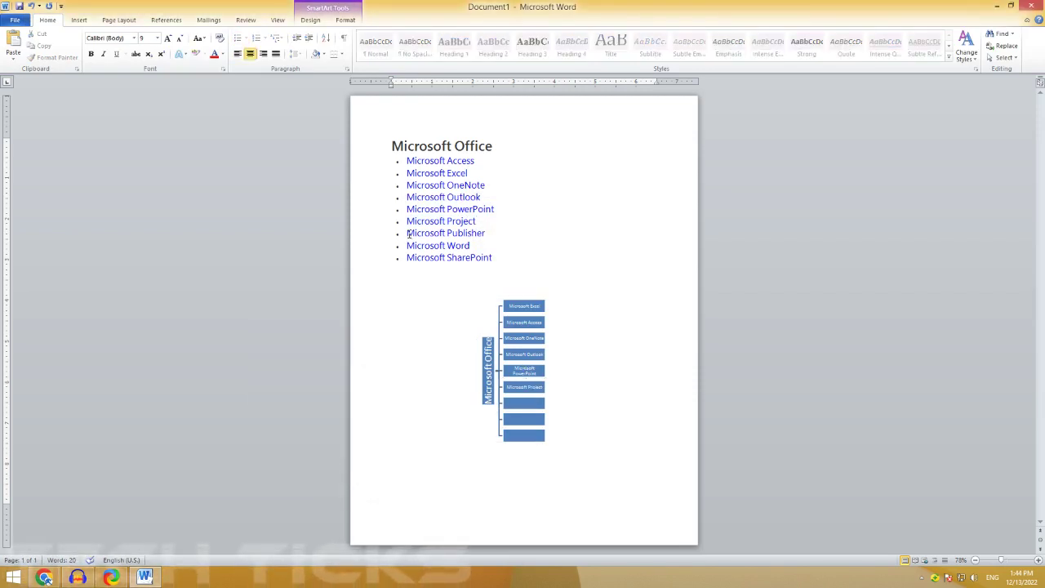
right_click(480, 231)
click(498, 247)
click(488, 384)
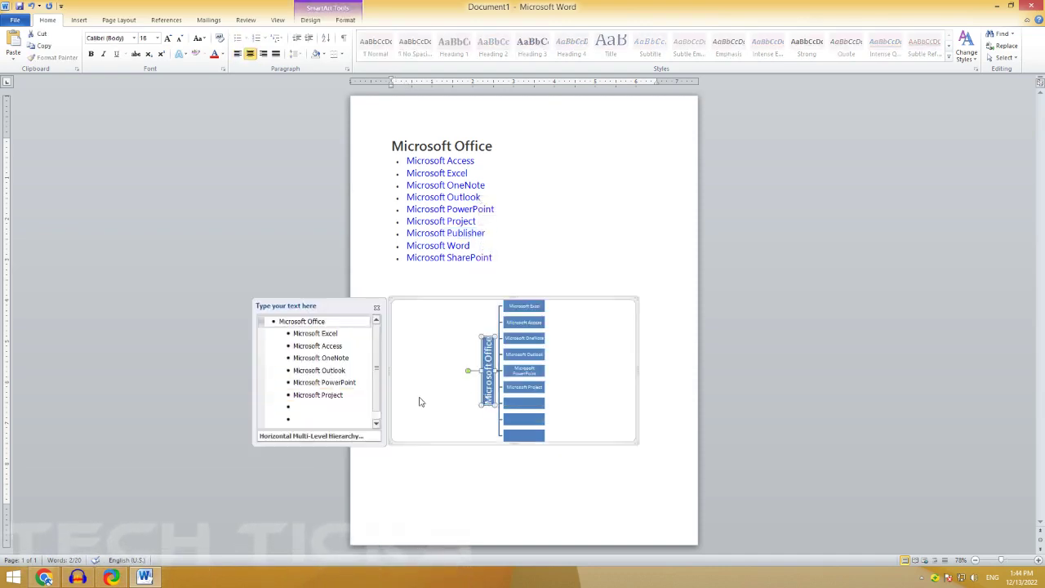
right_click(306, 407)
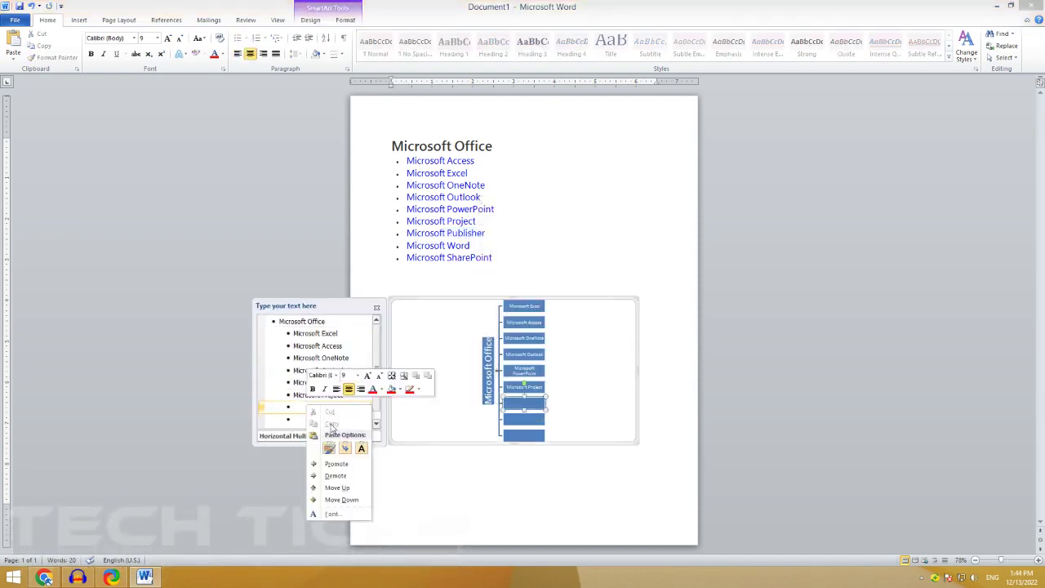
click(358, 439)
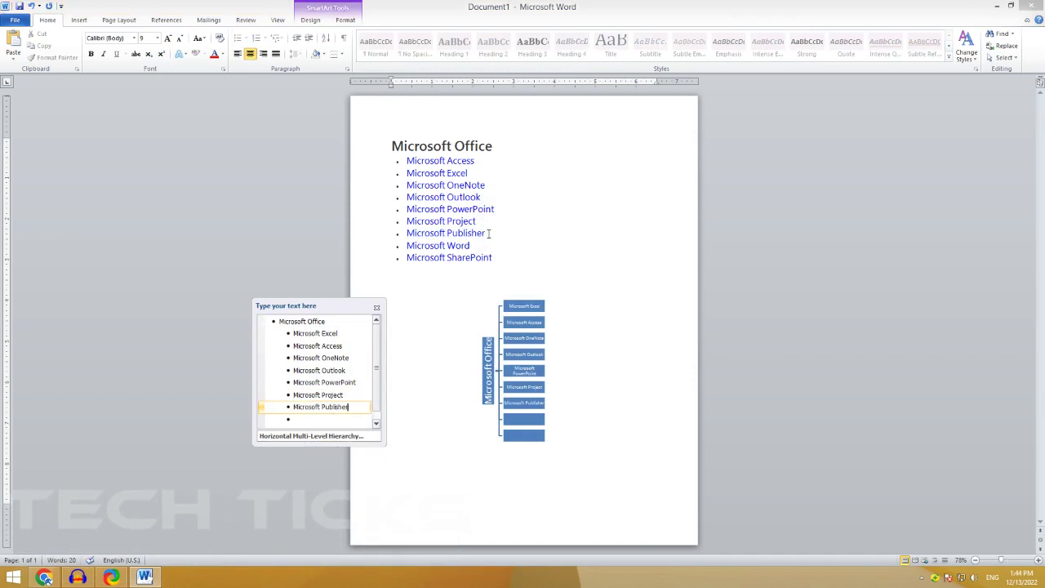
Step: Copy 'Microsoft Word' and paste it into the following empty bullet
click(424, 245)
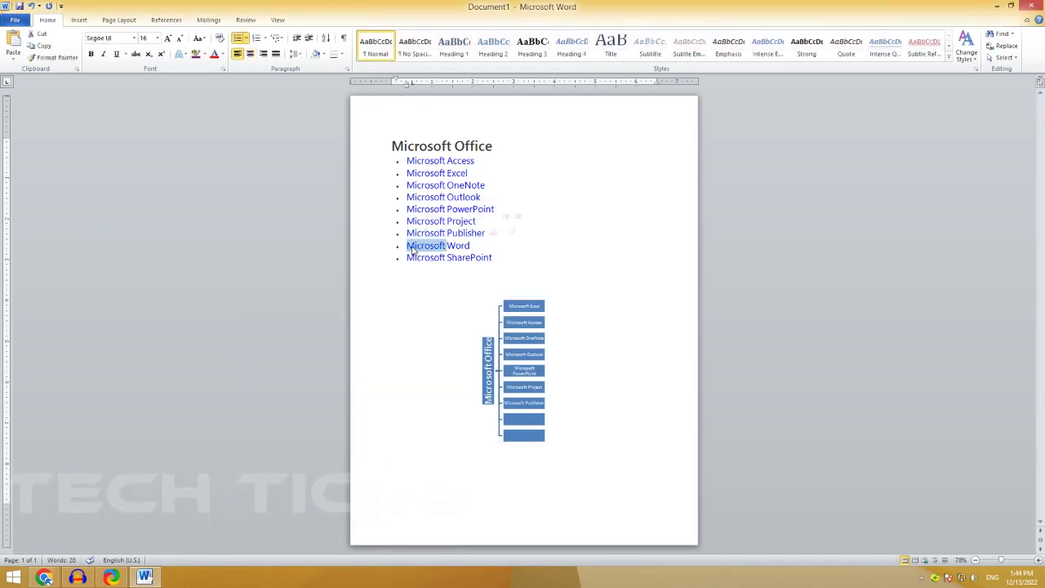
drag(474, 246, 411, 246)
right_click(416, 245)
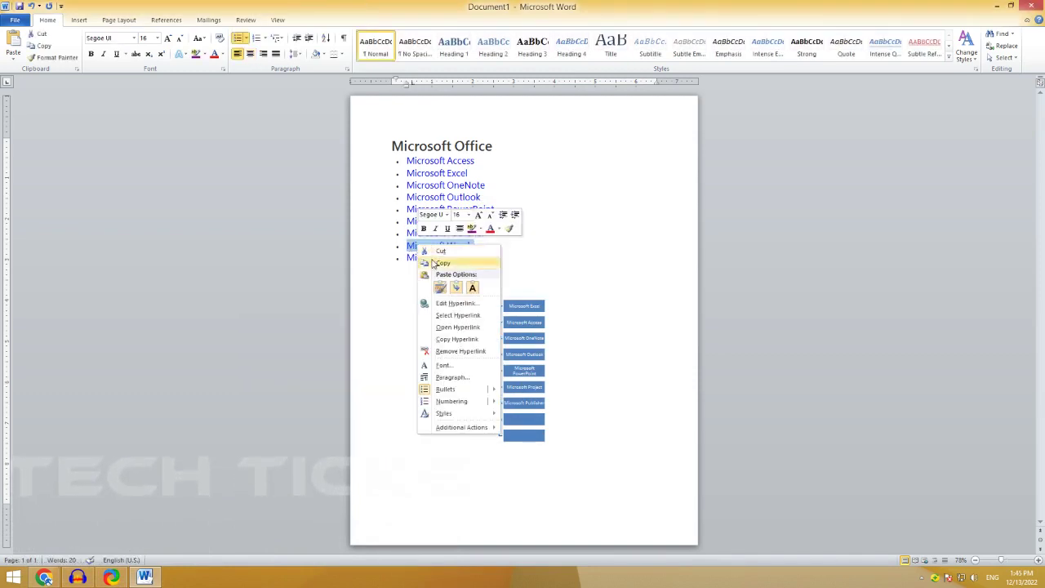
click(436, 261)
click(481, 387)
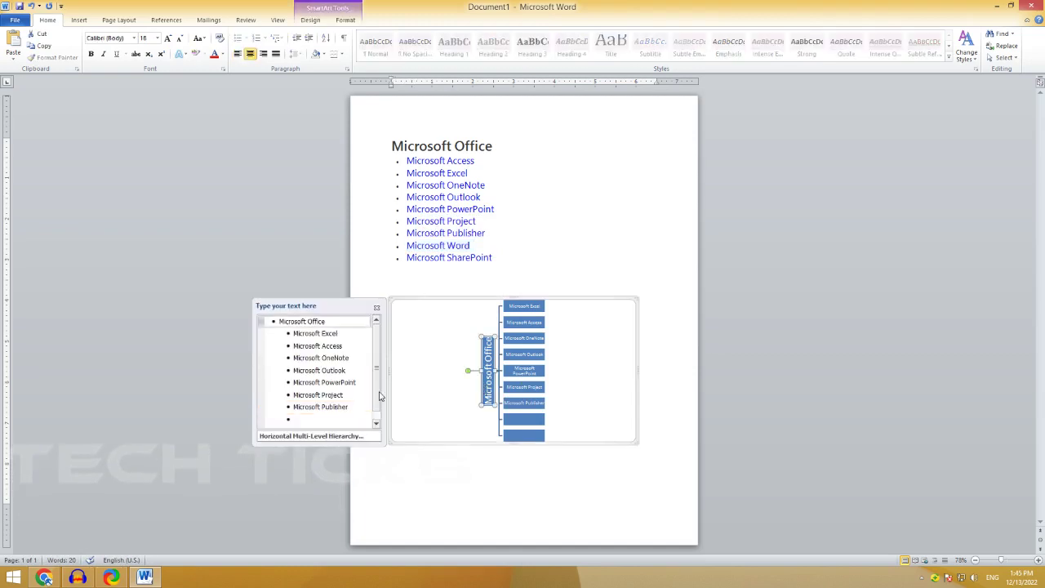
right_click(333, 418)
click(356, 457)
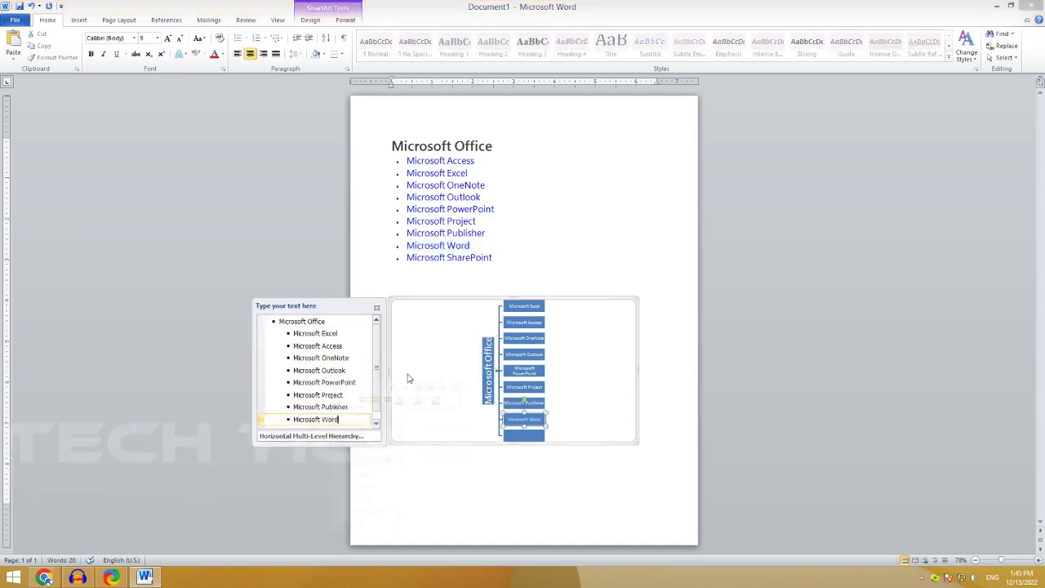
Step: Copy 'Microsoft SharePoint' and paste it into the last empty bullet
drag(493, 257, 412, 259)
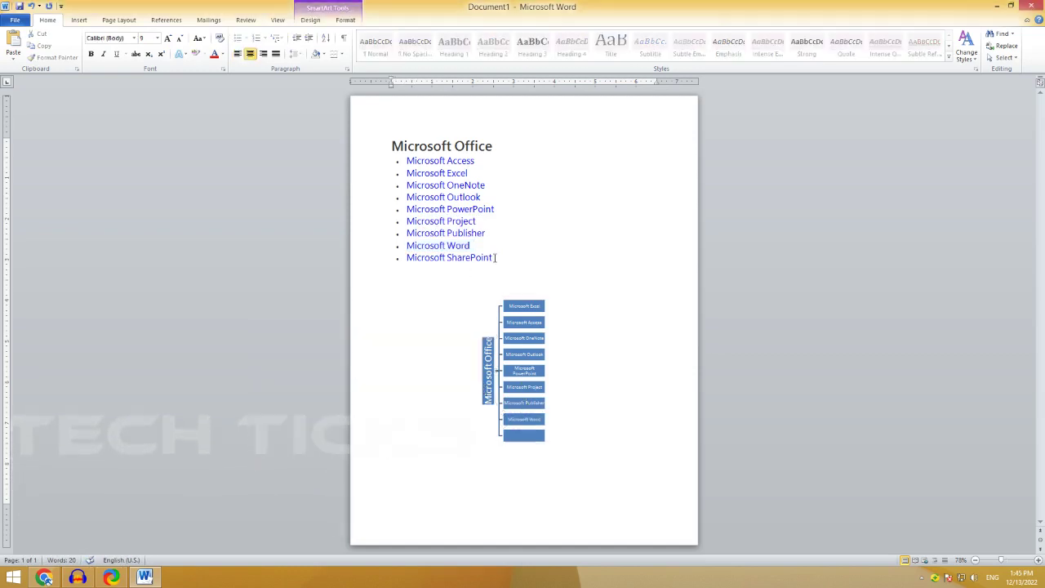
right_click(409, 265)
click(445, 272)
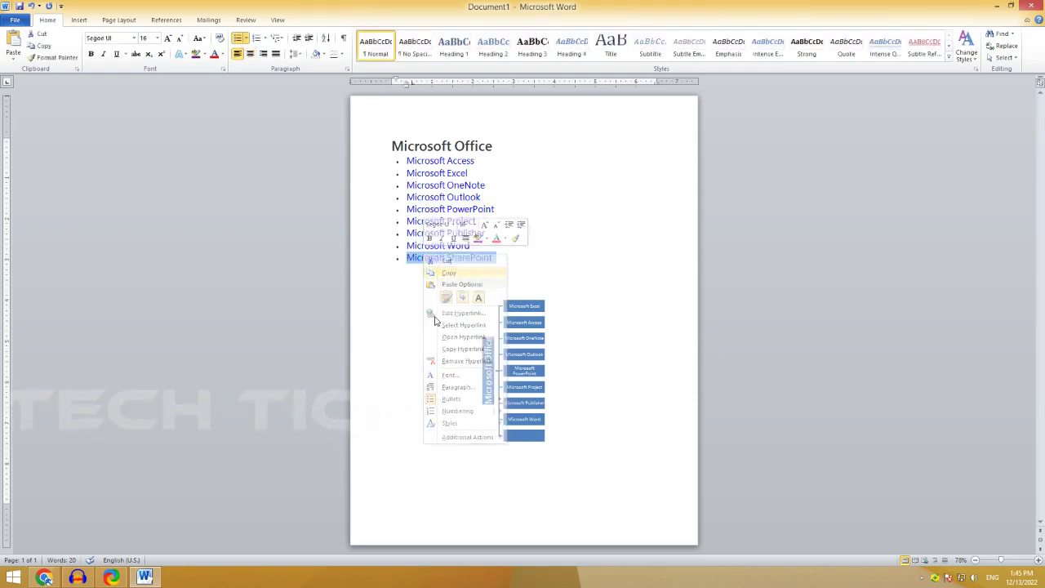
click(488, 372)
scroll(333, 392, down, 2)
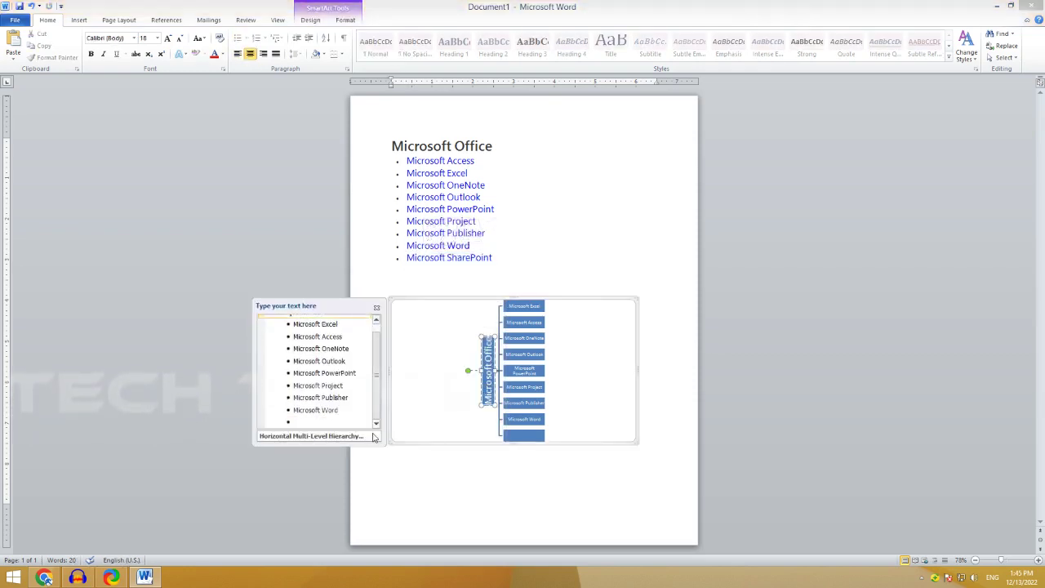
click(333, 420)
right_click(333, 420)
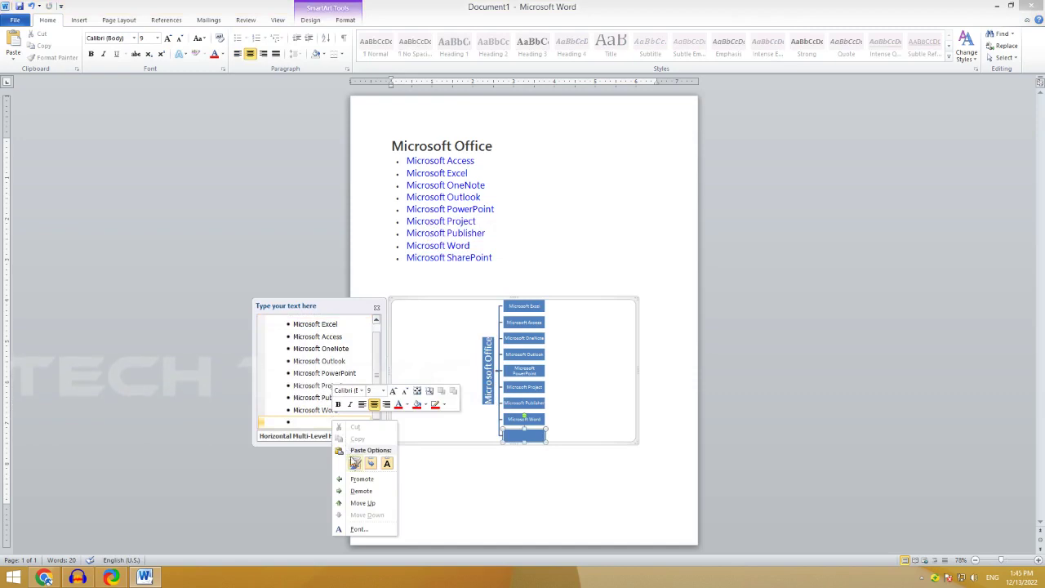
click(354, 463)
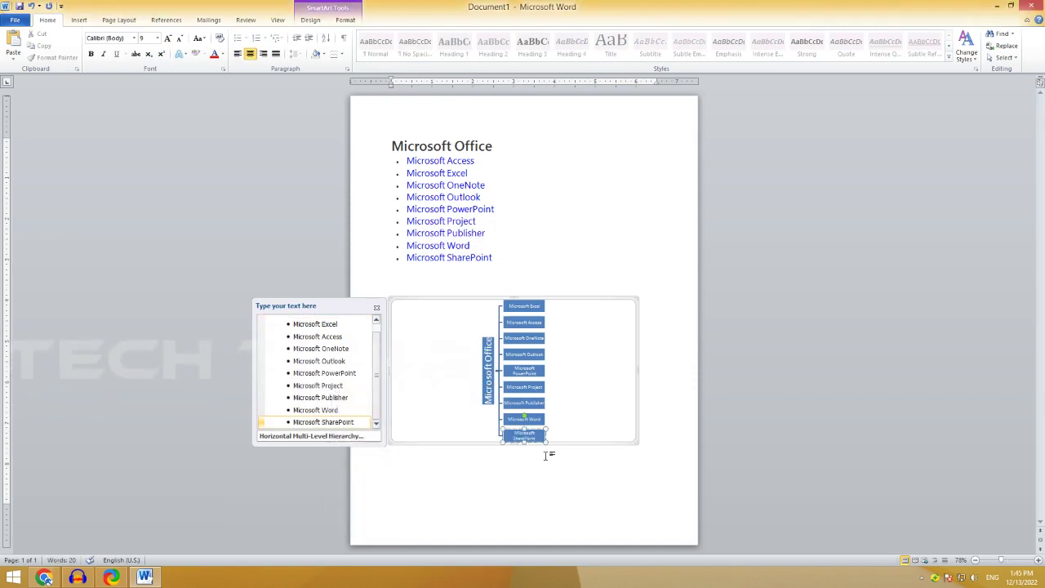
Step: Close the Text Pane, then resize and reposition the hierarchy graphic below the list
click(376, 308)
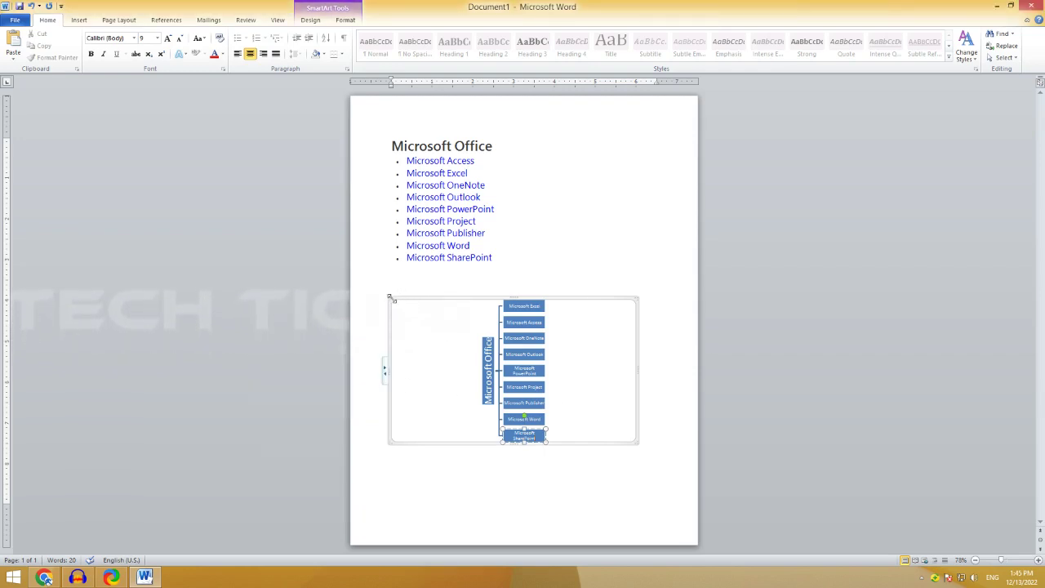
drag(390, 297, 334, 269)
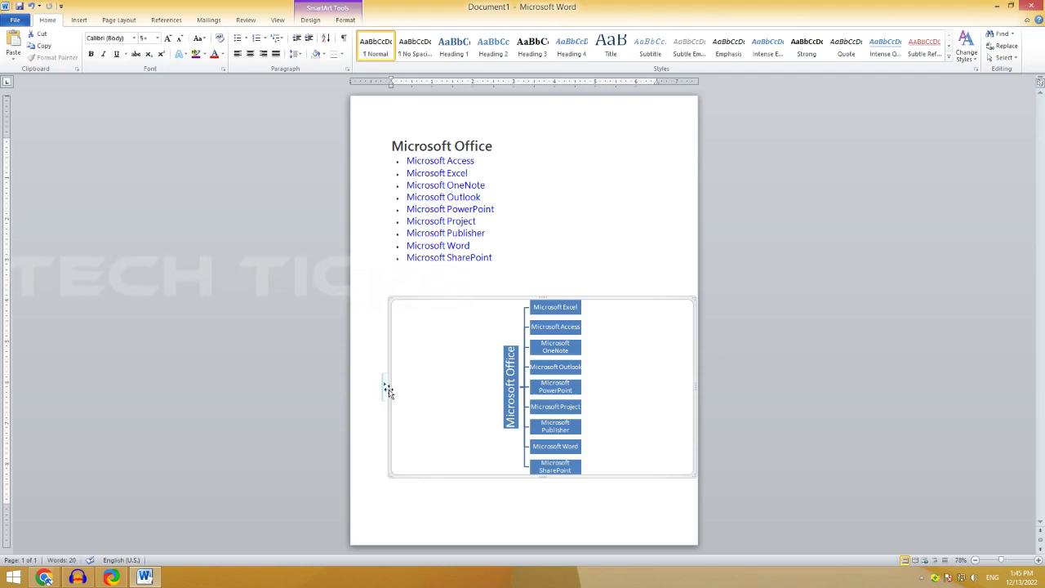
drag(381, 384, 420, 381)
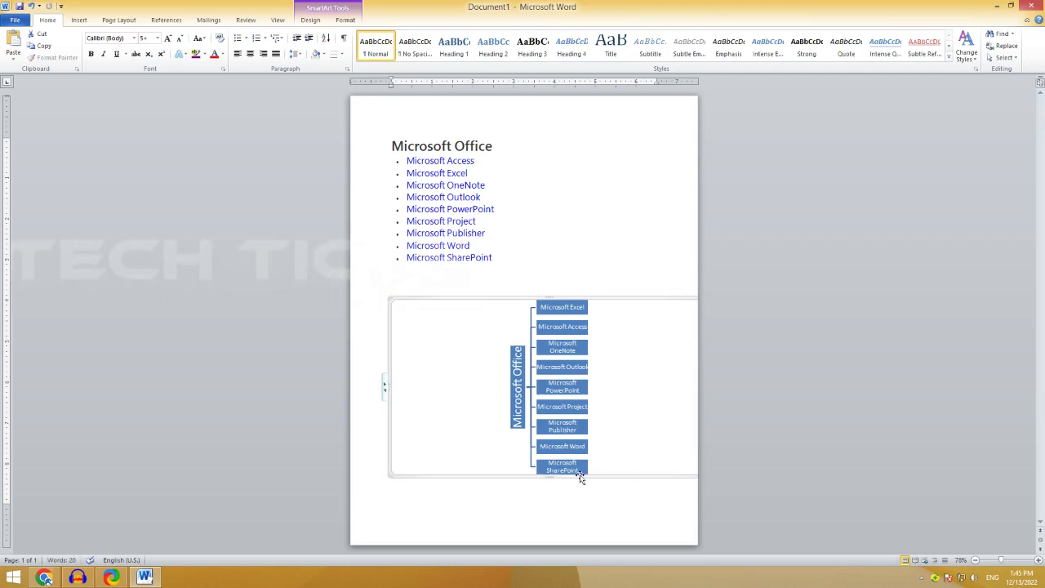
drag(659, 460, 584, 484)
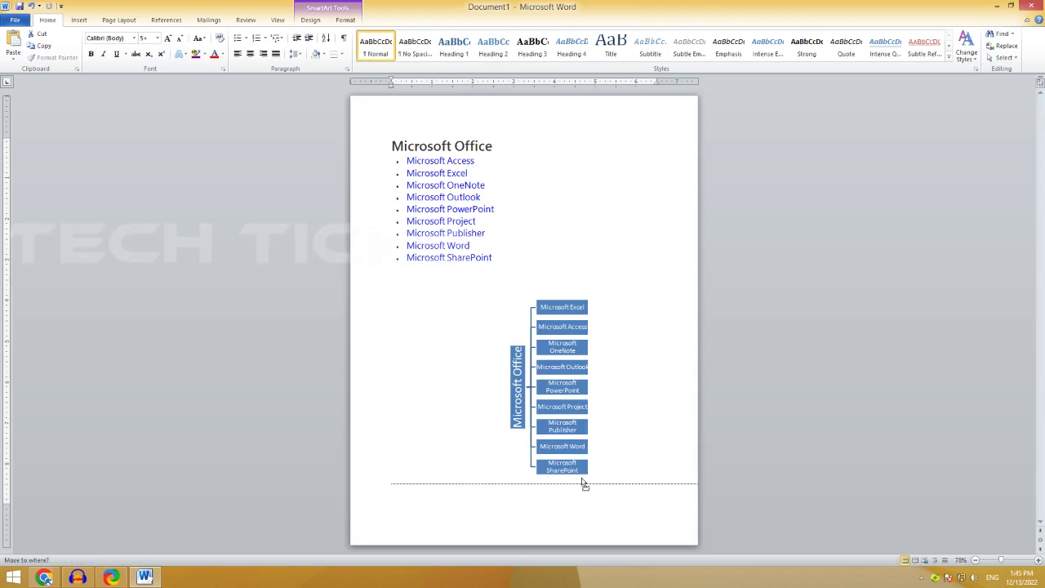
drag(525, 464, 523, 467)
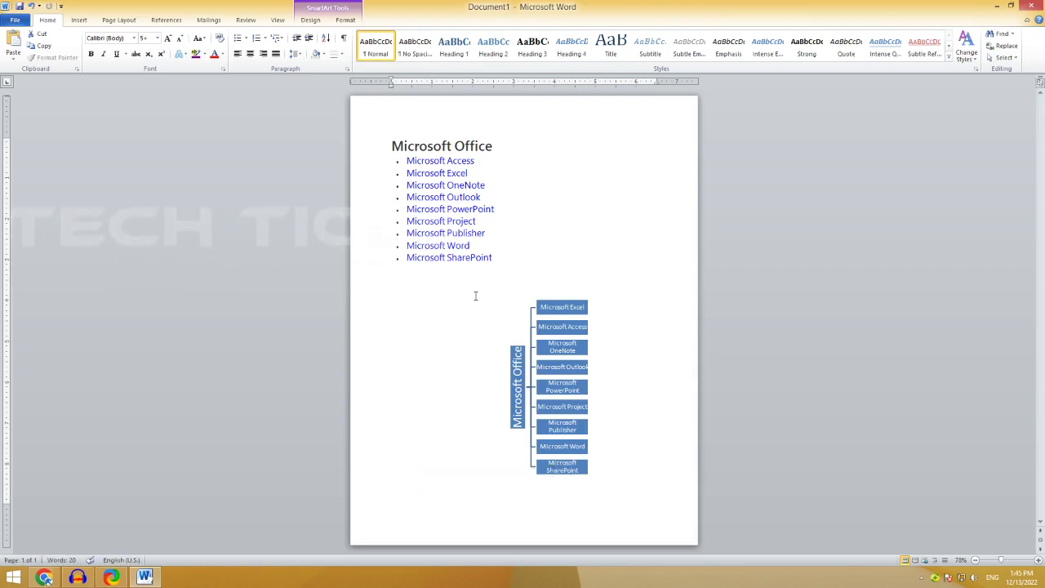
drag(474, 301, 476, 289)
drag(414, 465, 399, 475)
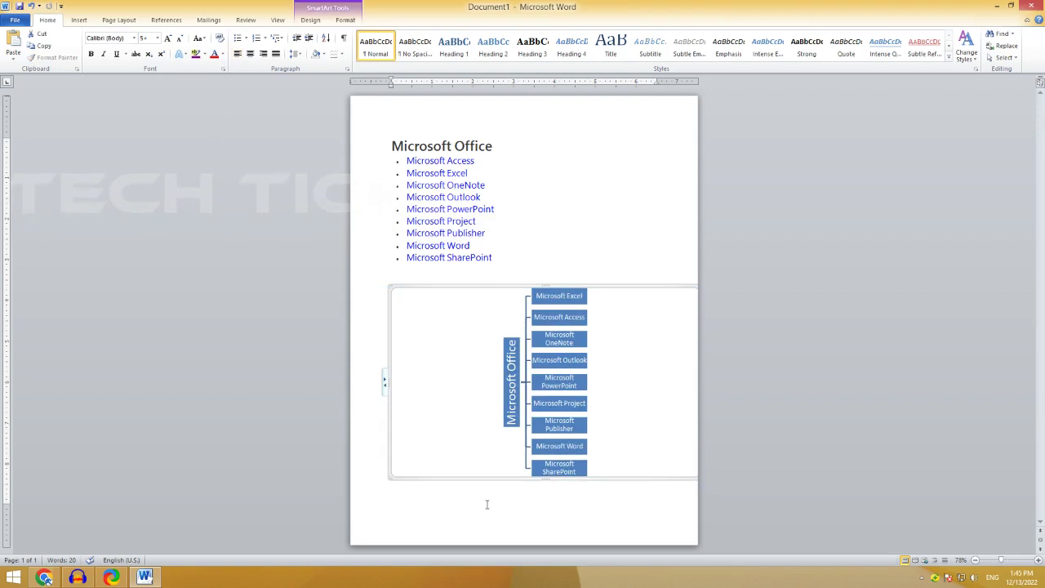
Step: Select and deselect the Publisher, Office and Excel boxes to check the finished hierarchy
click(547, 433)
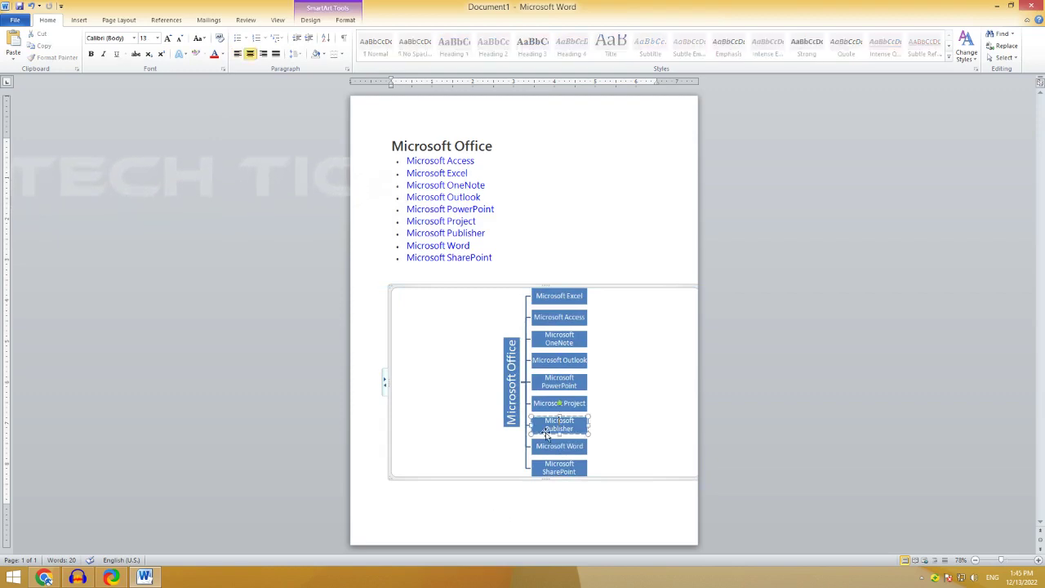
click(502, 382)
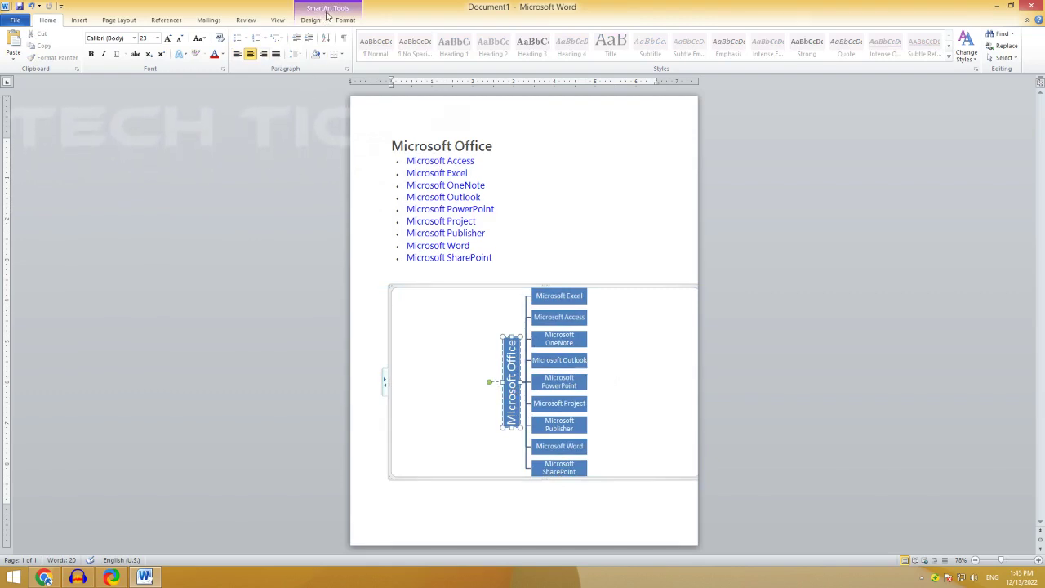
click(609, 221)
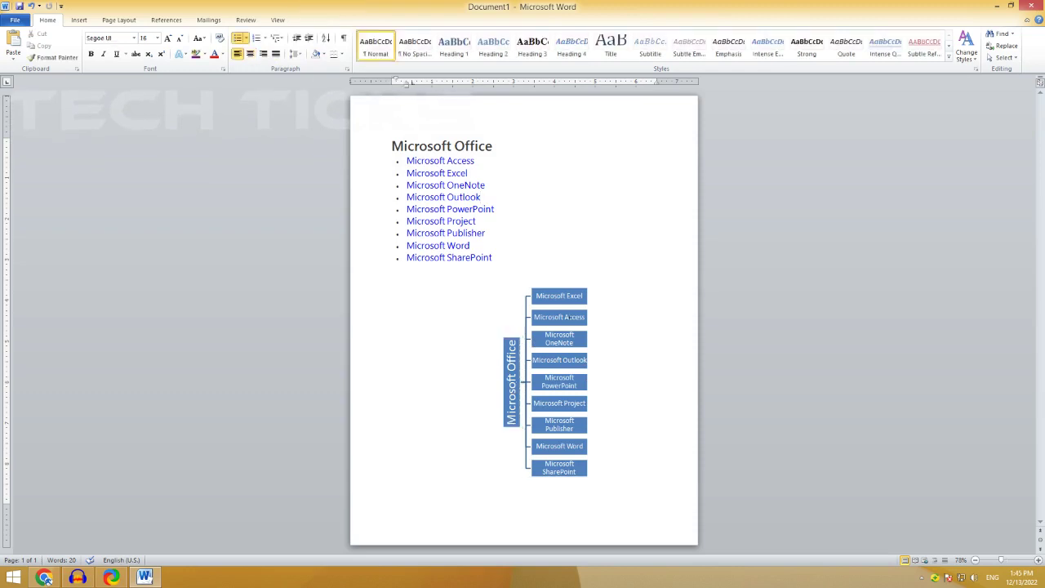
click(559, 295)
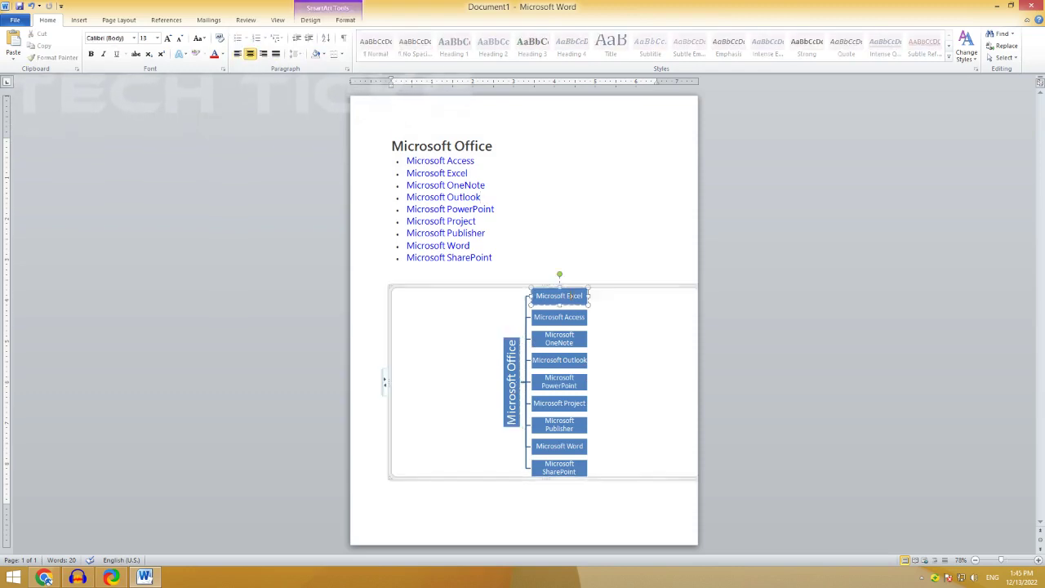
click(524, 352)
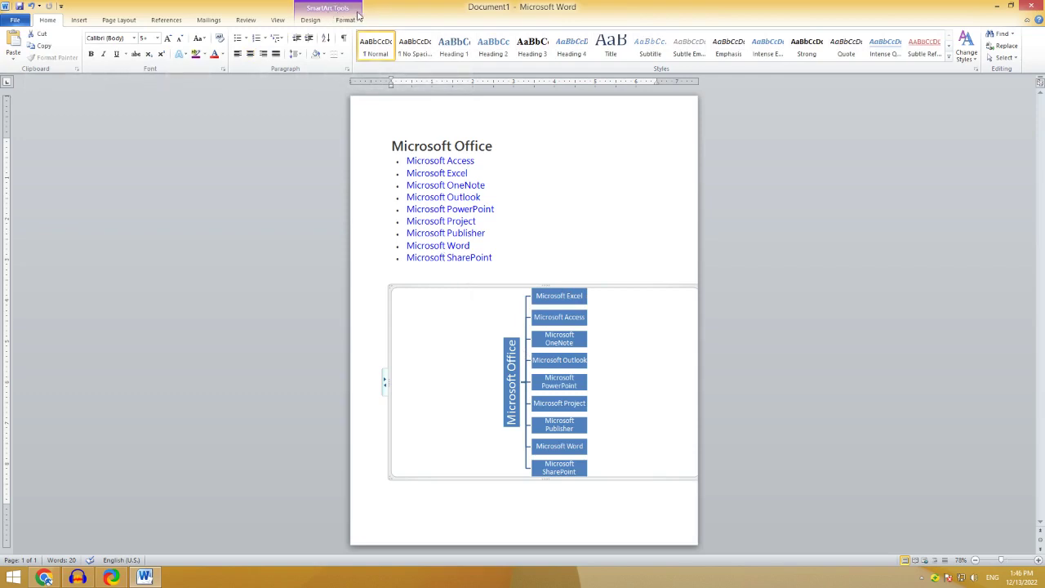
Step: Expand the full Layouts gallery on the SmartArt Tools Design tab
click(315, 21)
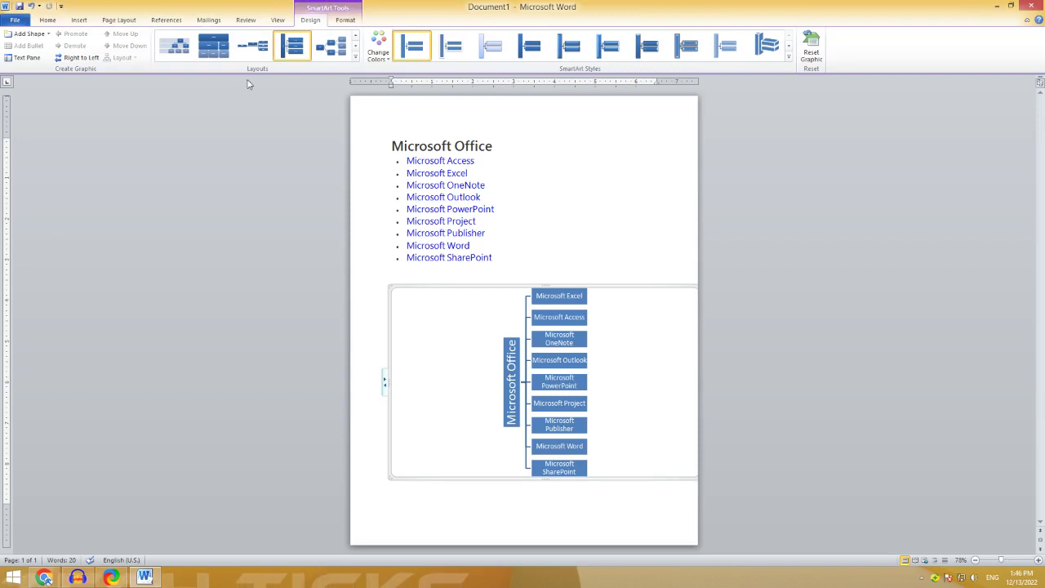
click(355, 58)
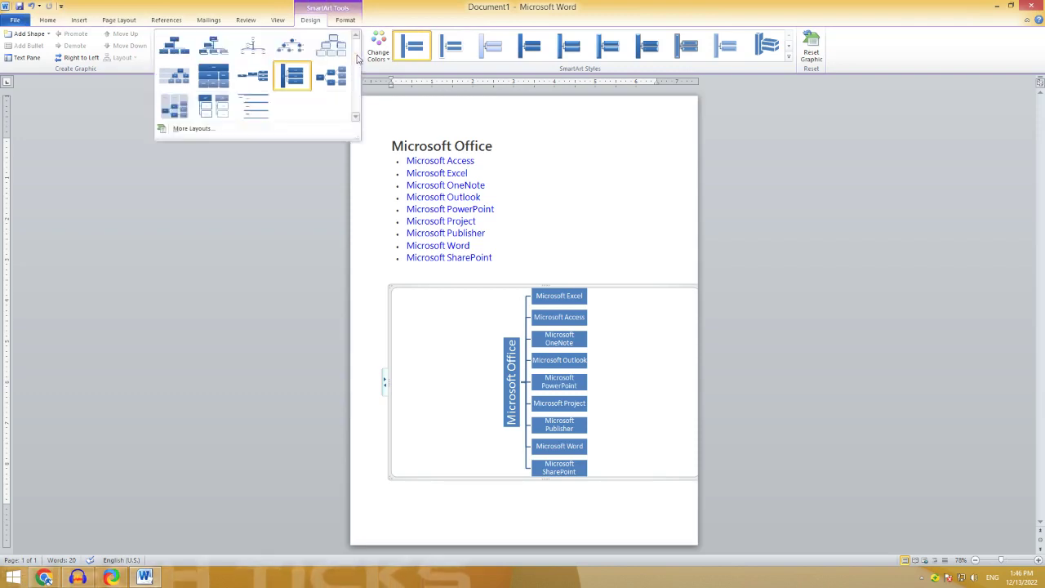
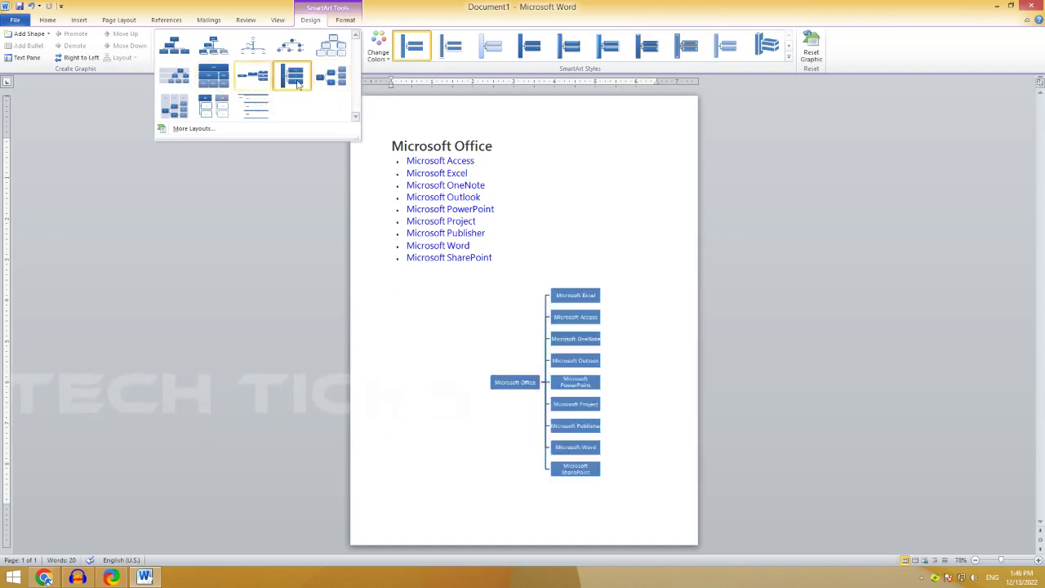
Step: Switch the diagram to the Horizontal Multi-Level Hierarchy layout and apply the 3-D Polished style
click(306, 79)
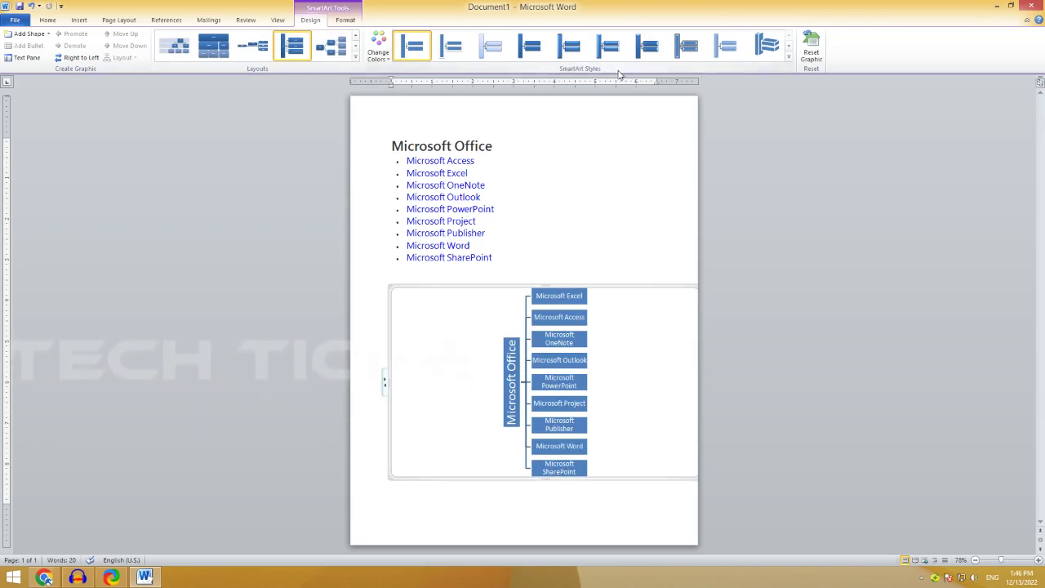
click(789, 57)
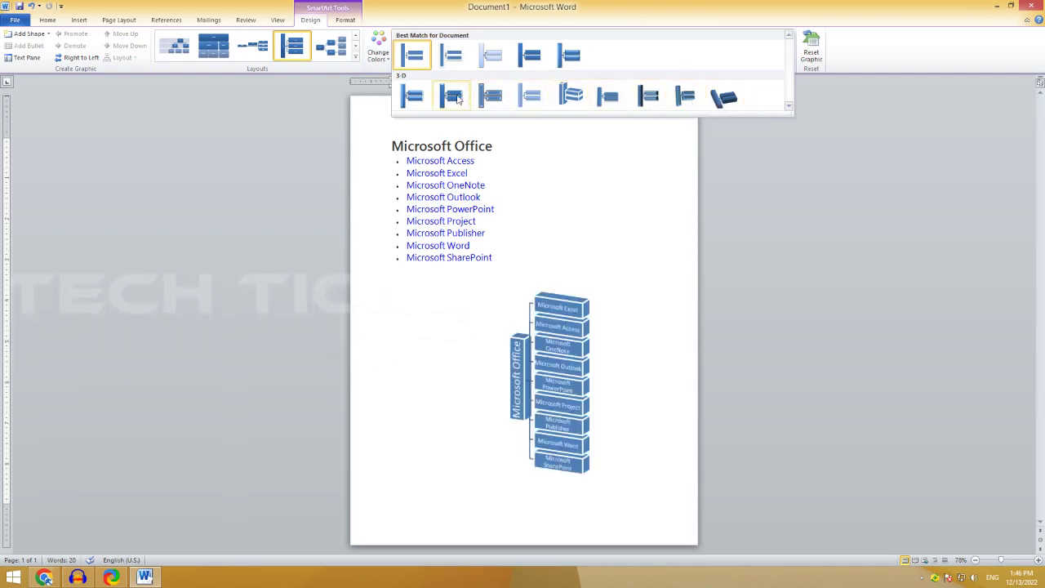
click(416, 98)
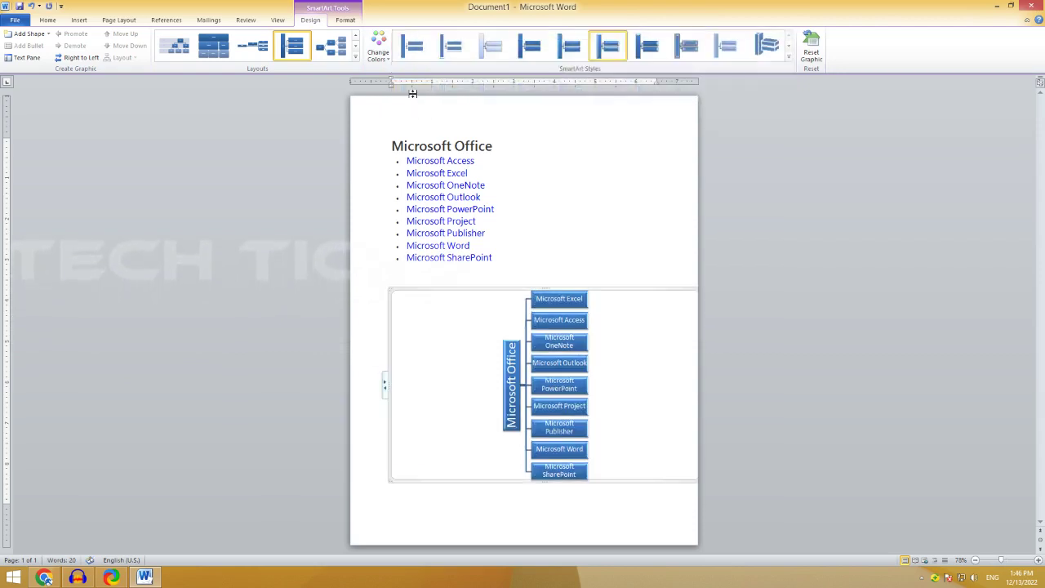
Step: Recolour the hierarchy diagram with a red Accent 2 colour scheme, then deselect it
click(379, 50)
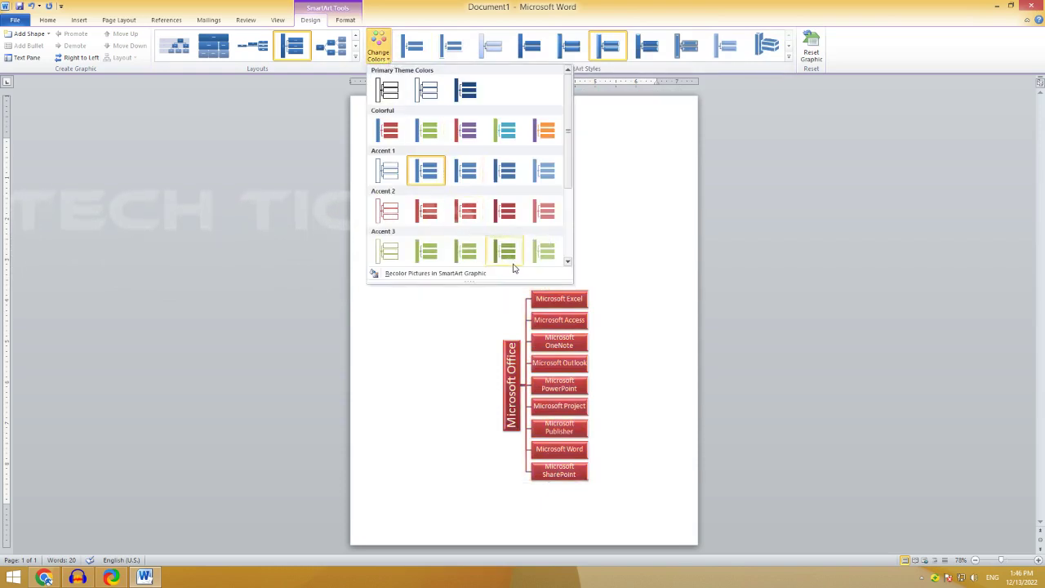
click(504, 214)
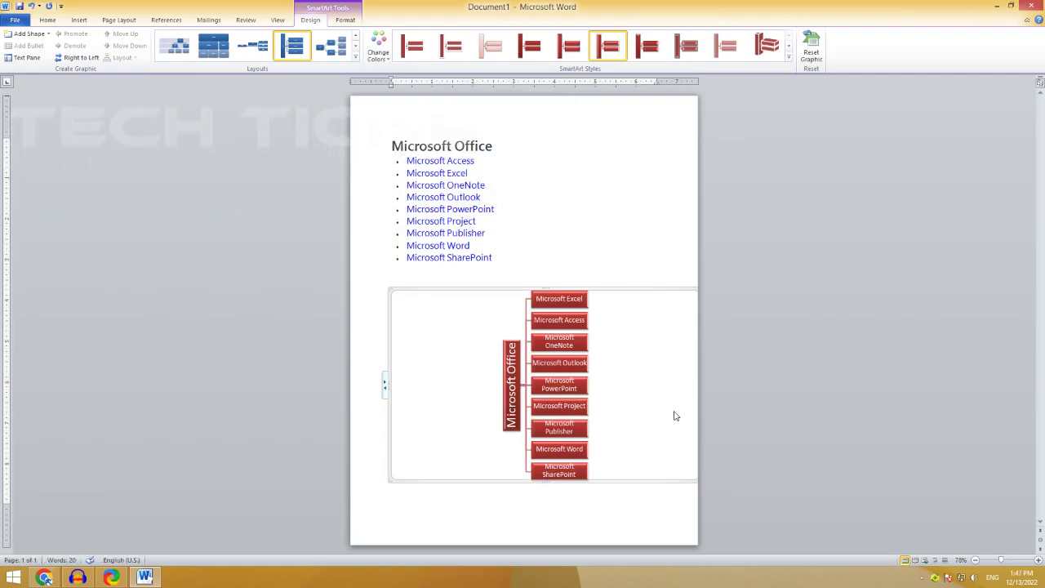
click(574, 232)
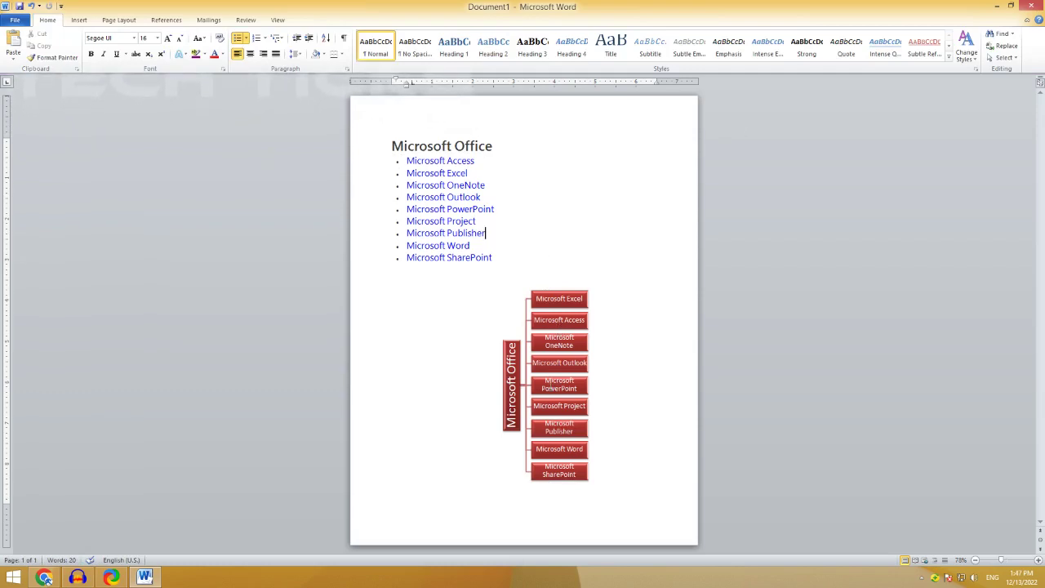
click(79, 19)
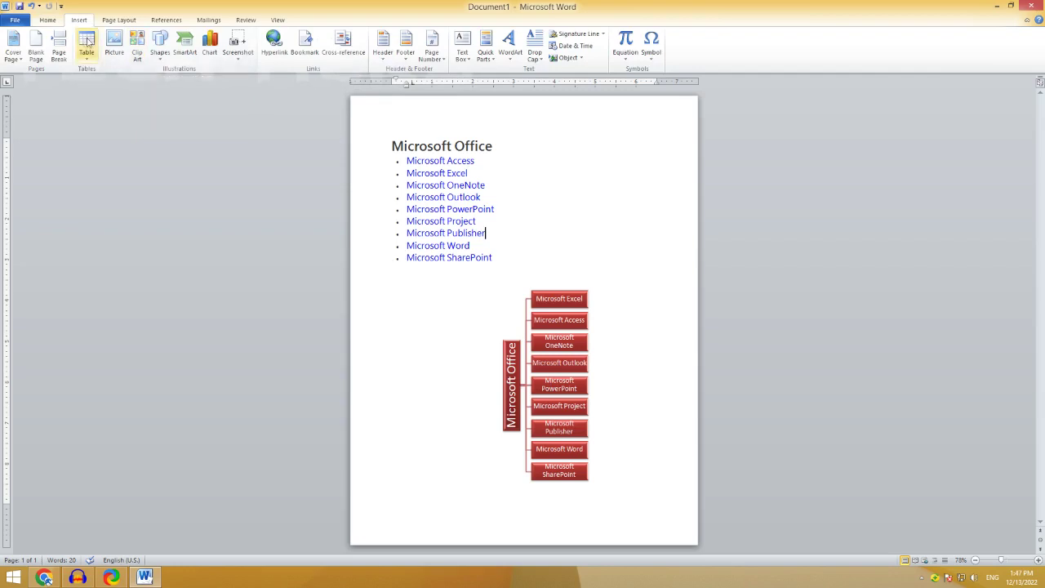
click(196, 59)
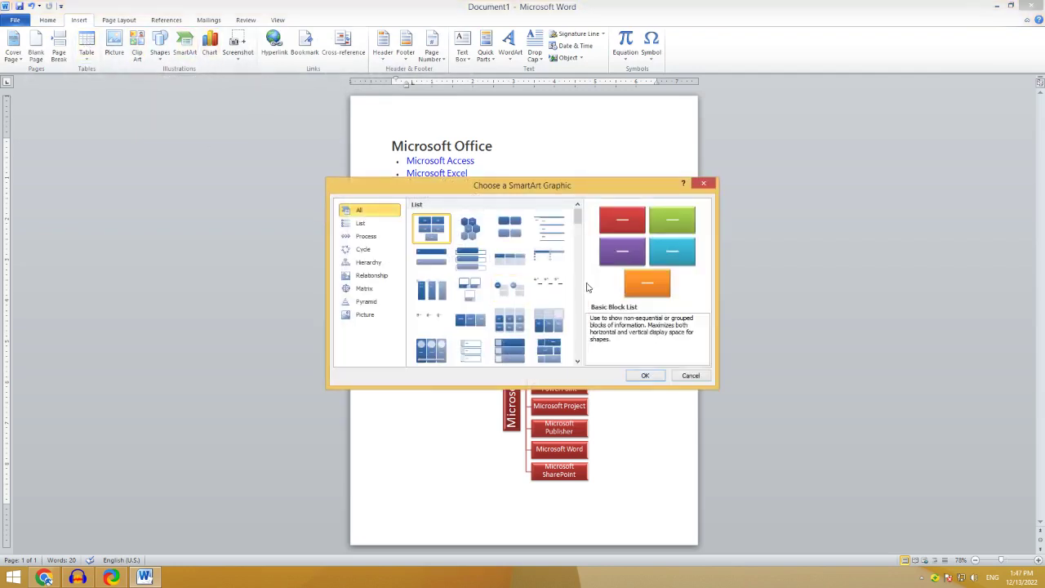
scroll(580, 248, down, 2)
scroll(580, 247, down, 8)
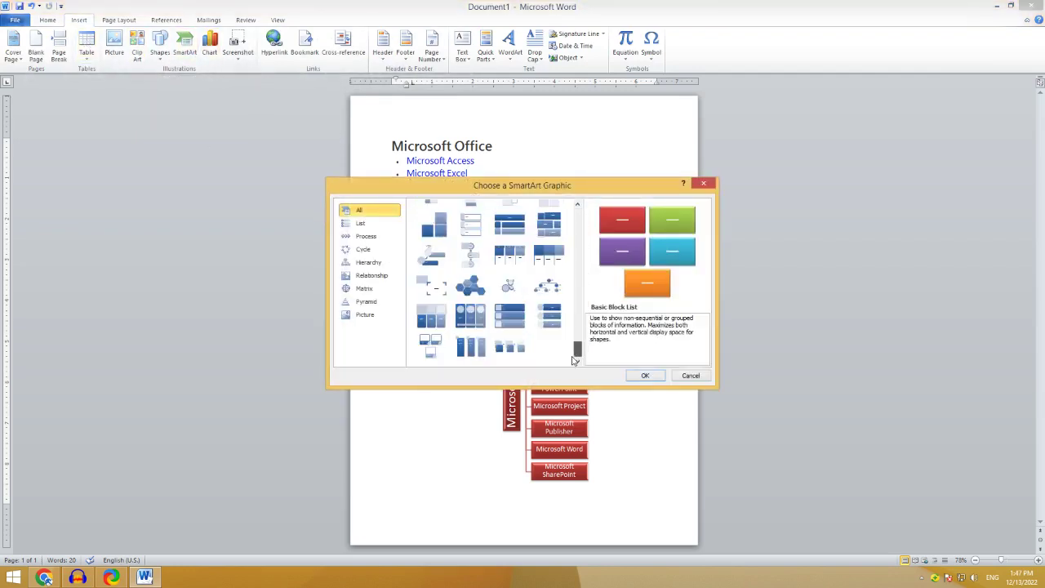
scroll(583, 236, up, 10)
drag(583, 225, 578, 359)
click(703, 182)
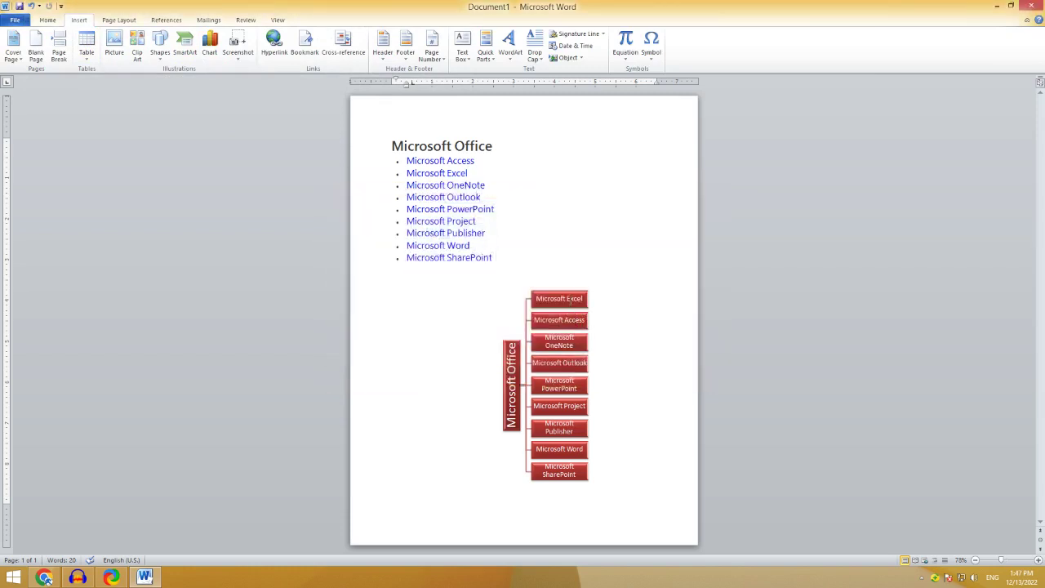
click(571, 306)
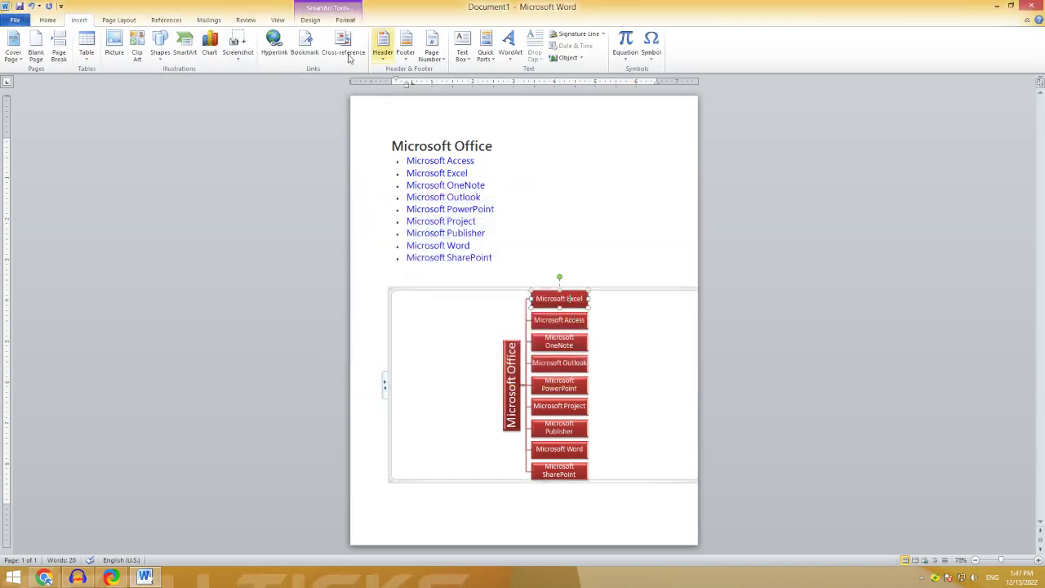
Step: On the SmartArt Format tab, try a replacement shape on the Microsoft Excel box
click(312, 22)
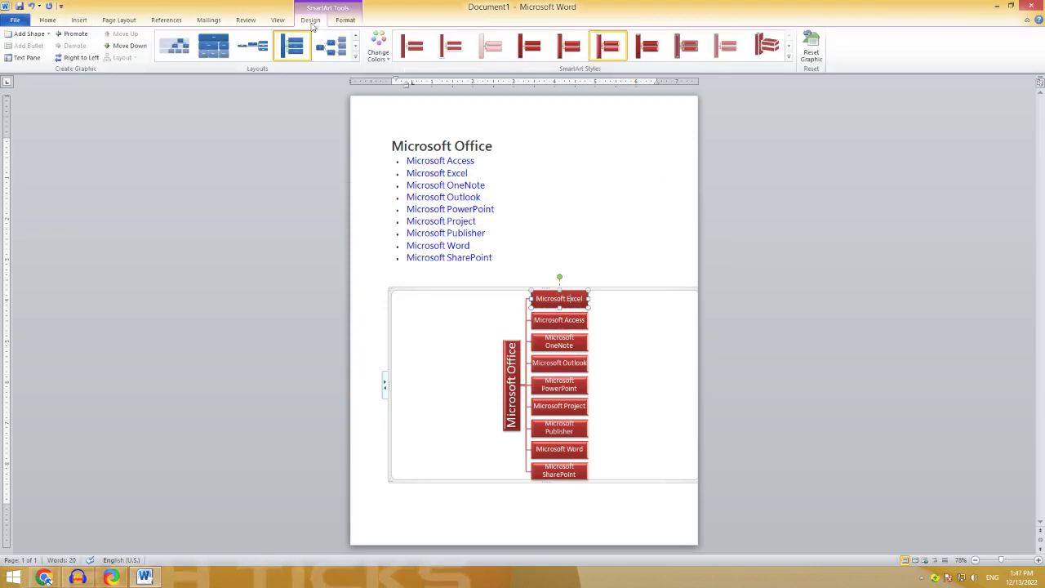
click(344, 20)
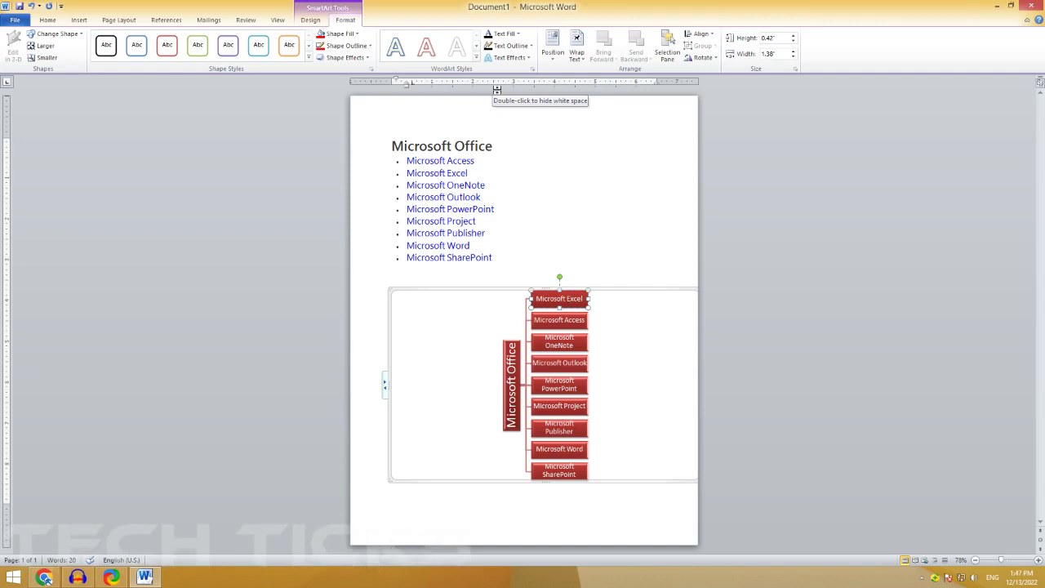
click(80, 35)
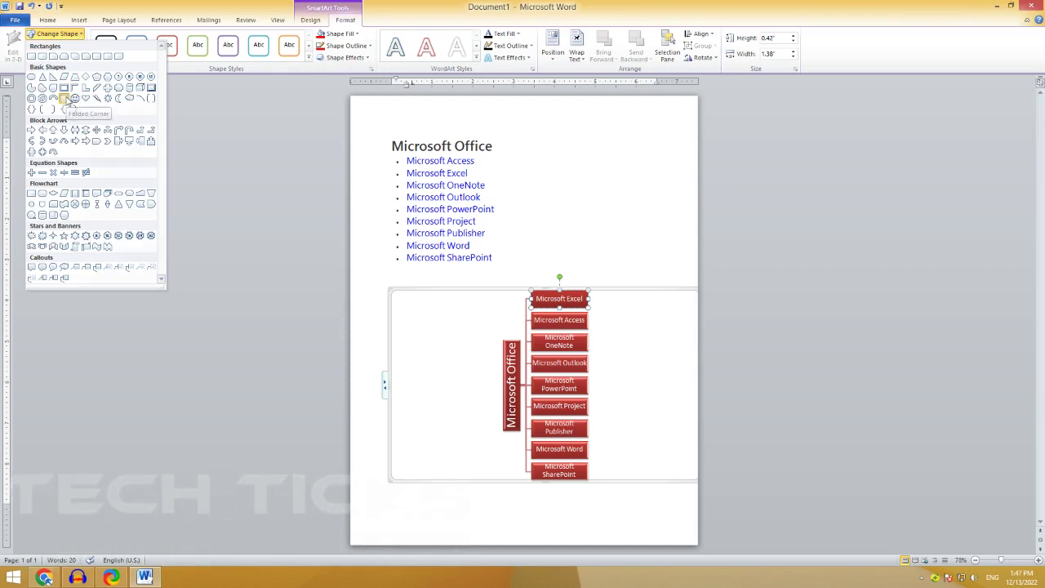
click(66, 98)
click(604, 312)
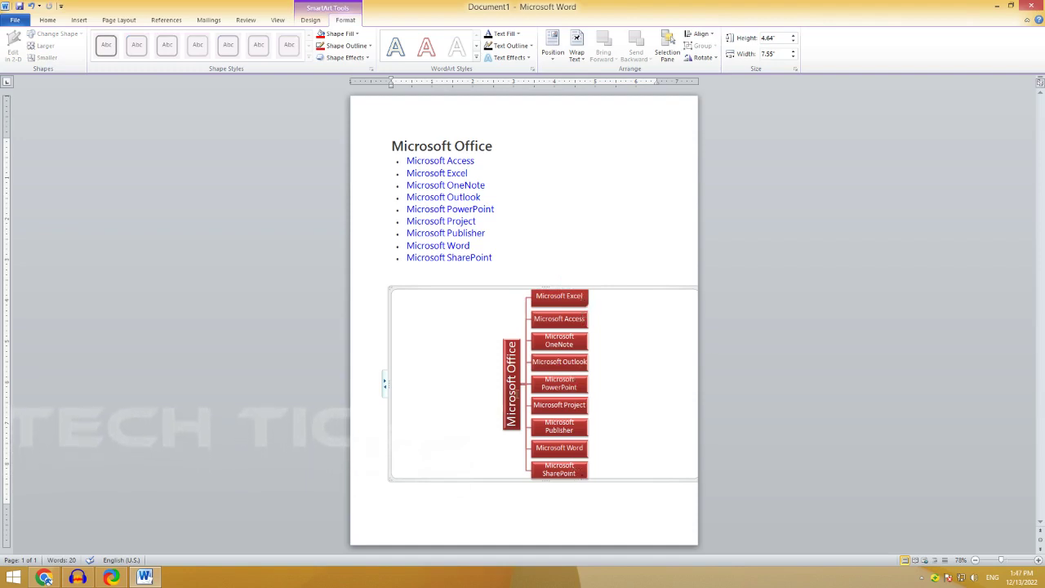
Step: Change the Microsoft Office root box into a block arrow shape
click(515, 393)
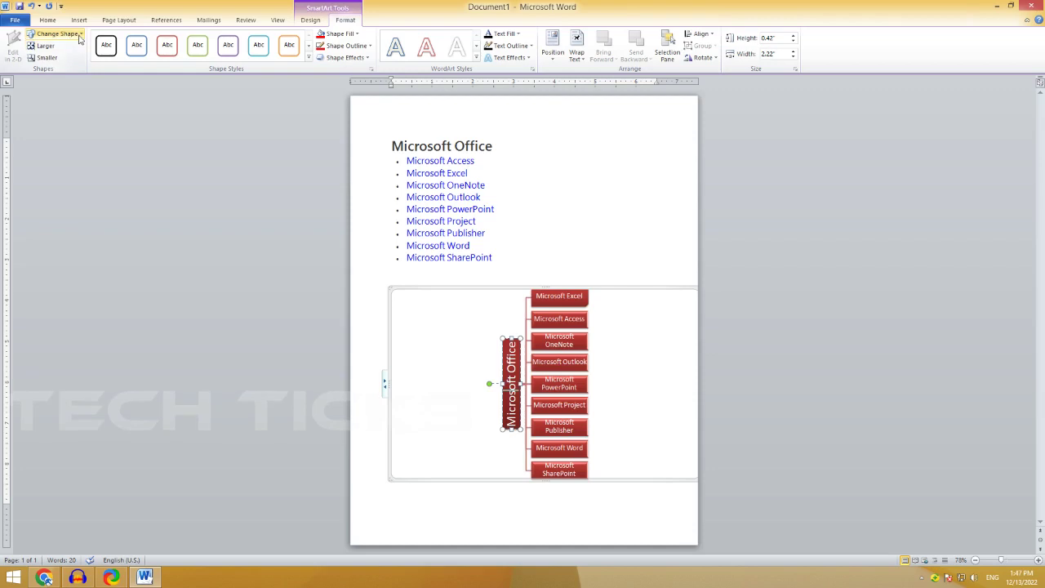
click(80, 34)
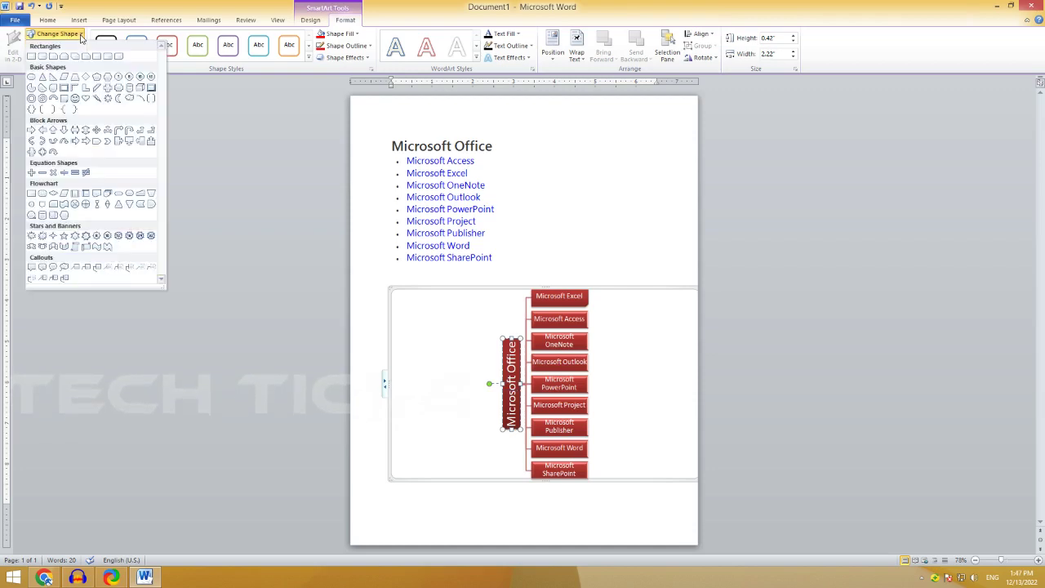
click(96, 141)
click(493, 445)
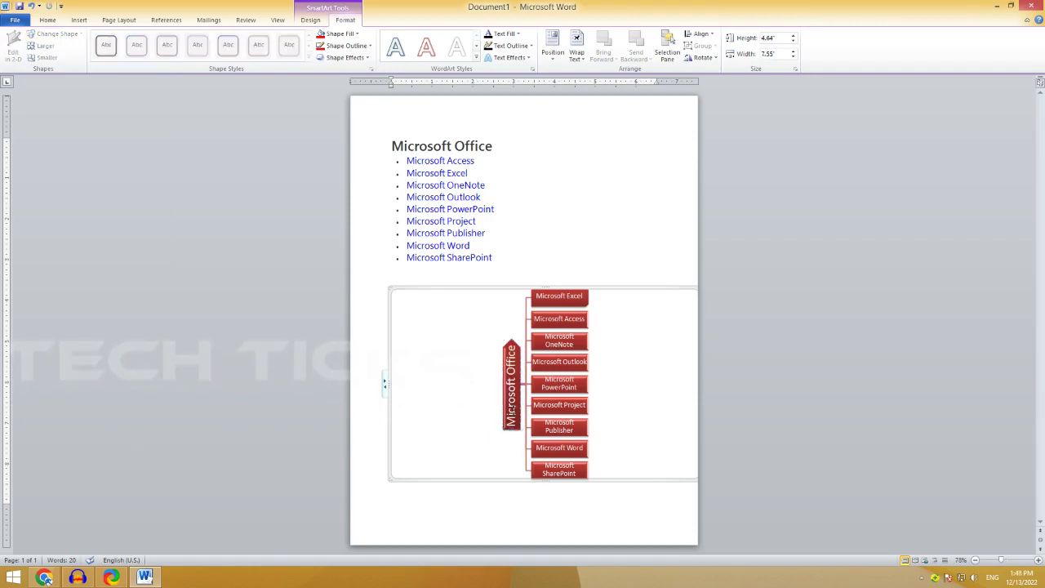
Step: Reselect the Microsoft Office arrow and make it larger, then smaller again
click(565, 389)
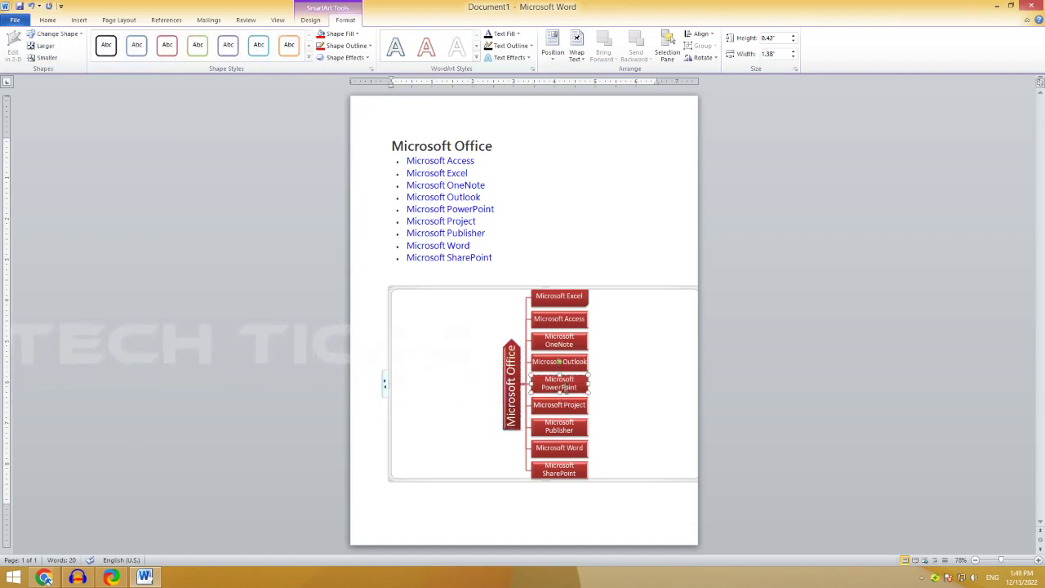
click(505, 325)
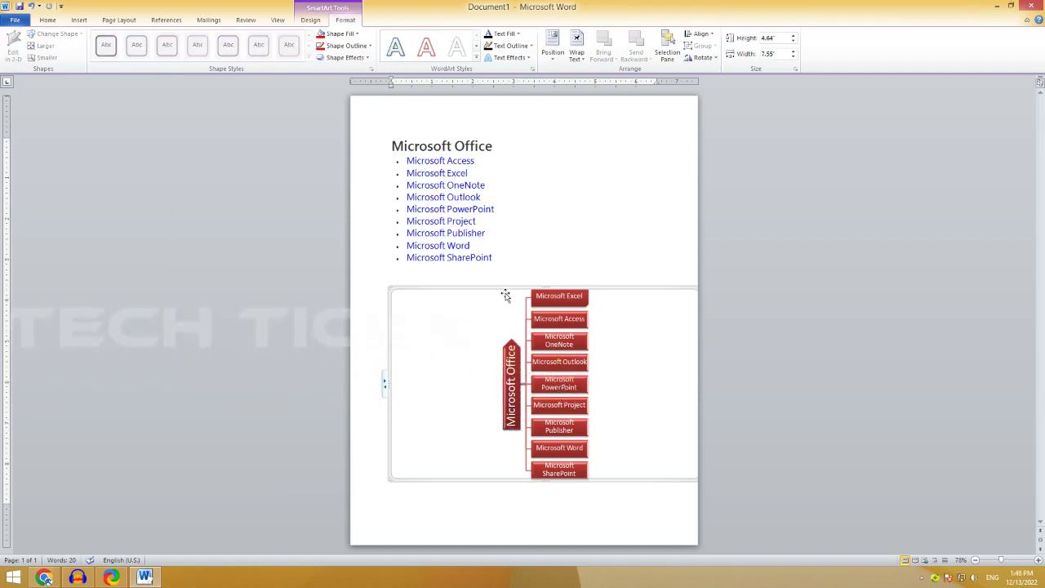
click(517, 412)
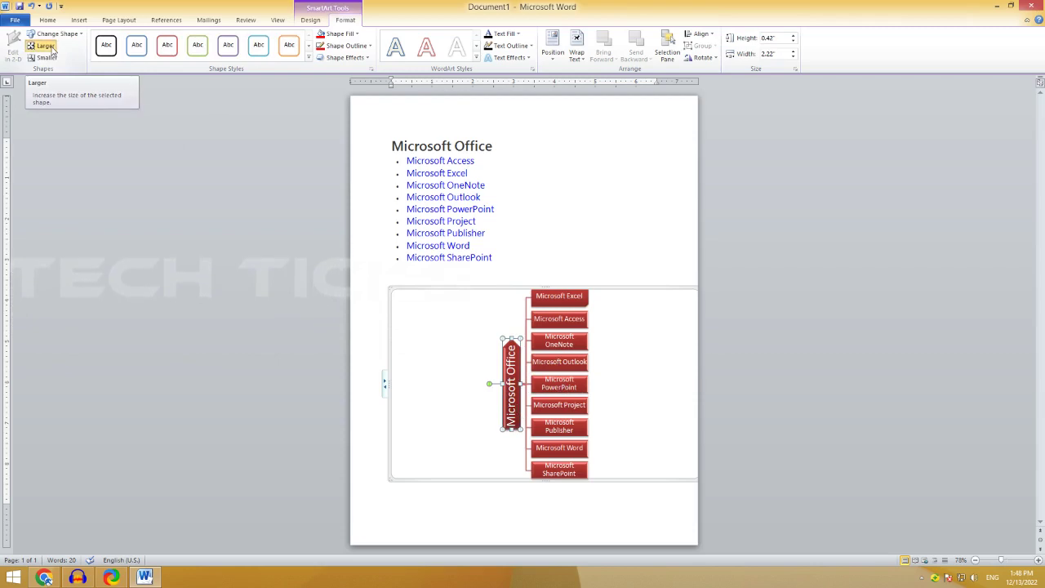
click(47, 46)
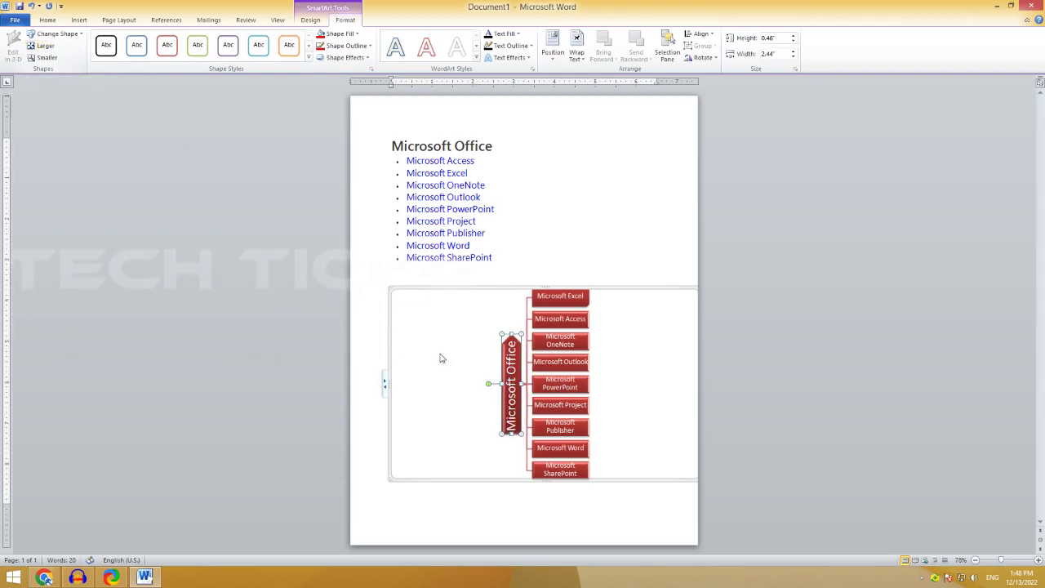
click(53, 62)
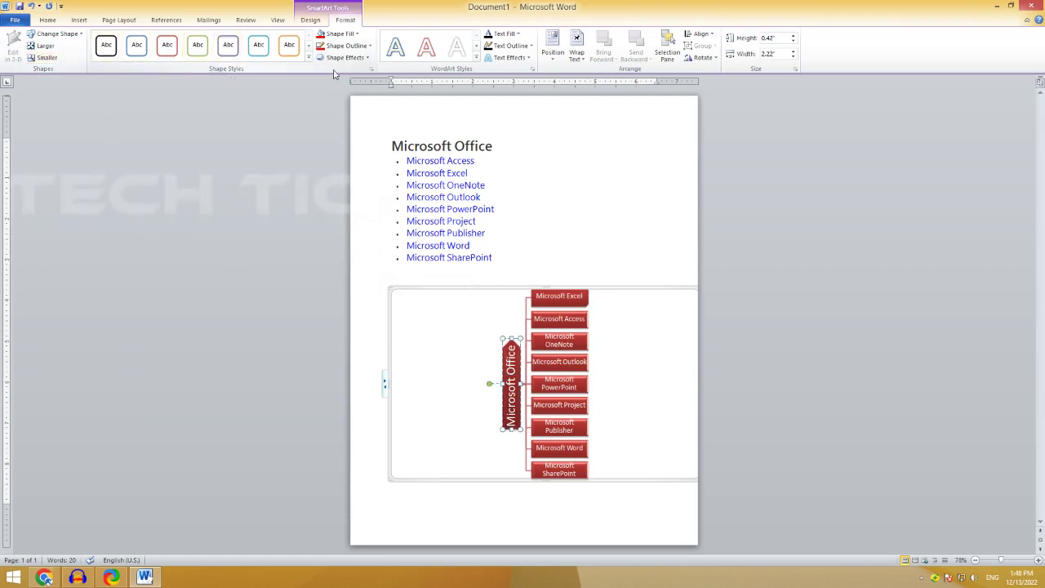
Step: Apply a teal shape style from the Shape Styles gallery to the Microsoft Office node
click(309, 58)
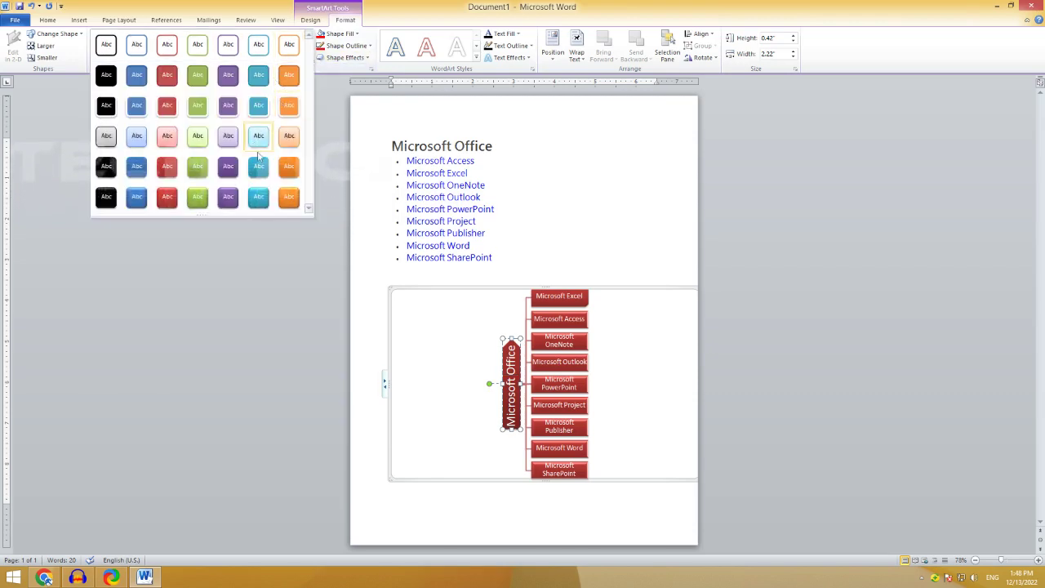
click(265, 201)
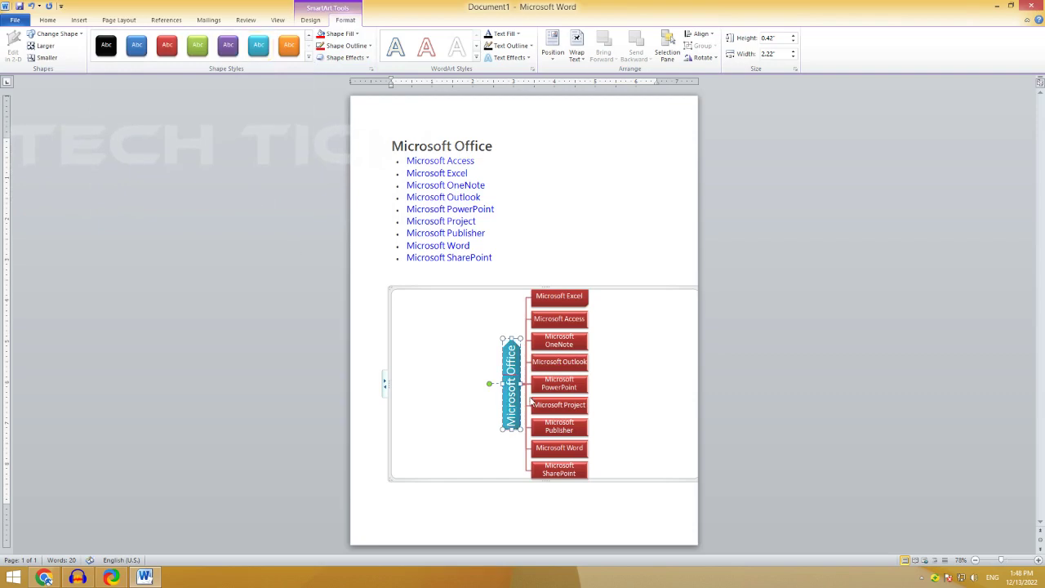
click(471, 414)
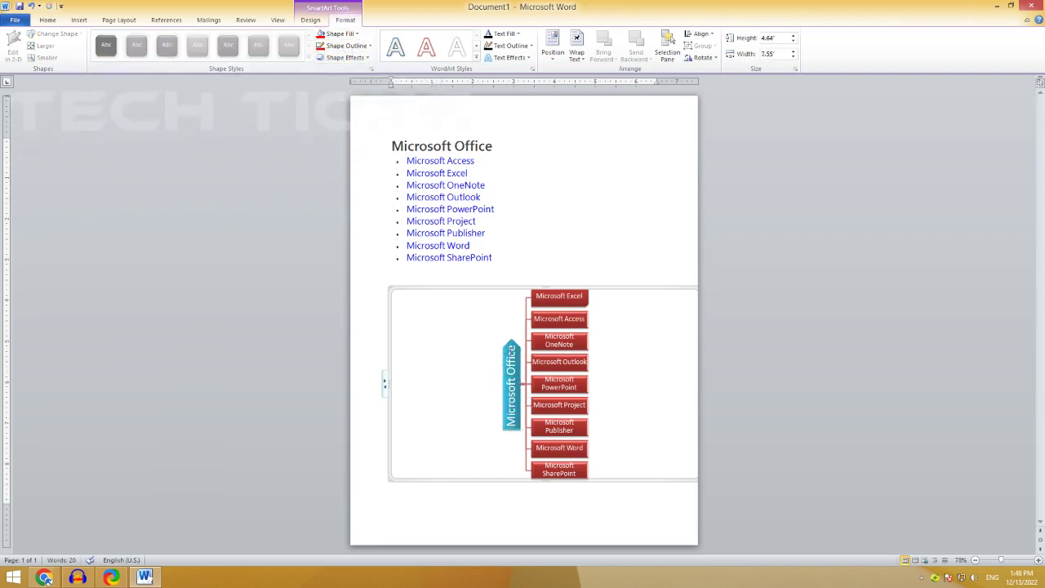
Step: Fill the Microsoft Office node with orange, leaving its outline unchanged
click(511, 350)
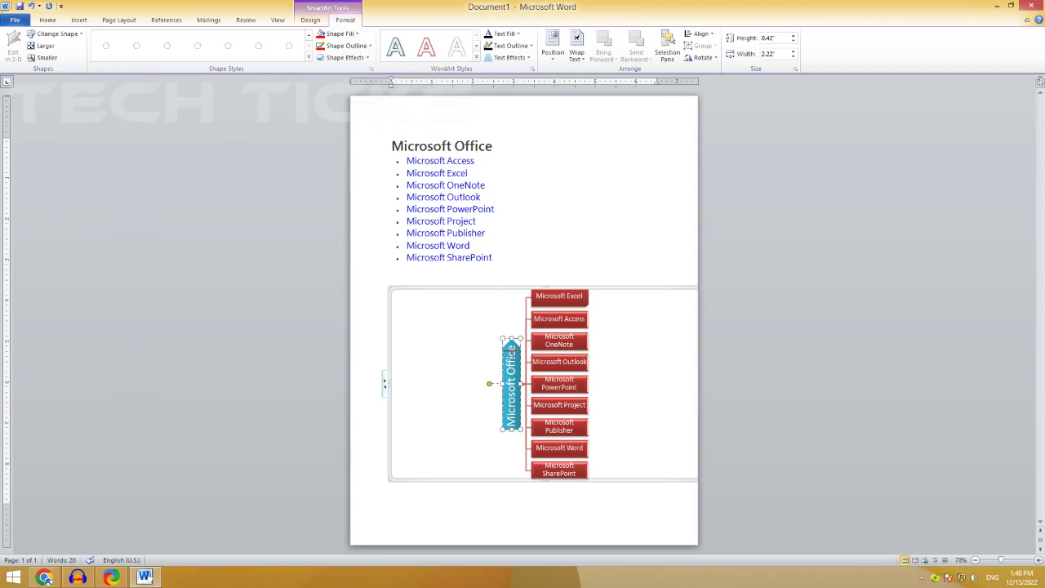
click(358, 37)
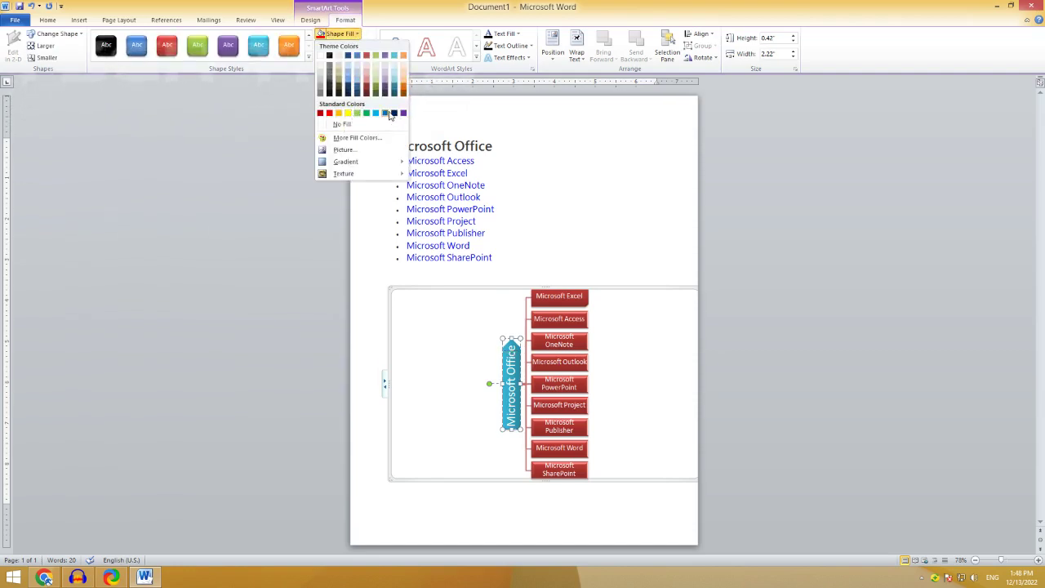
click(337, 114)
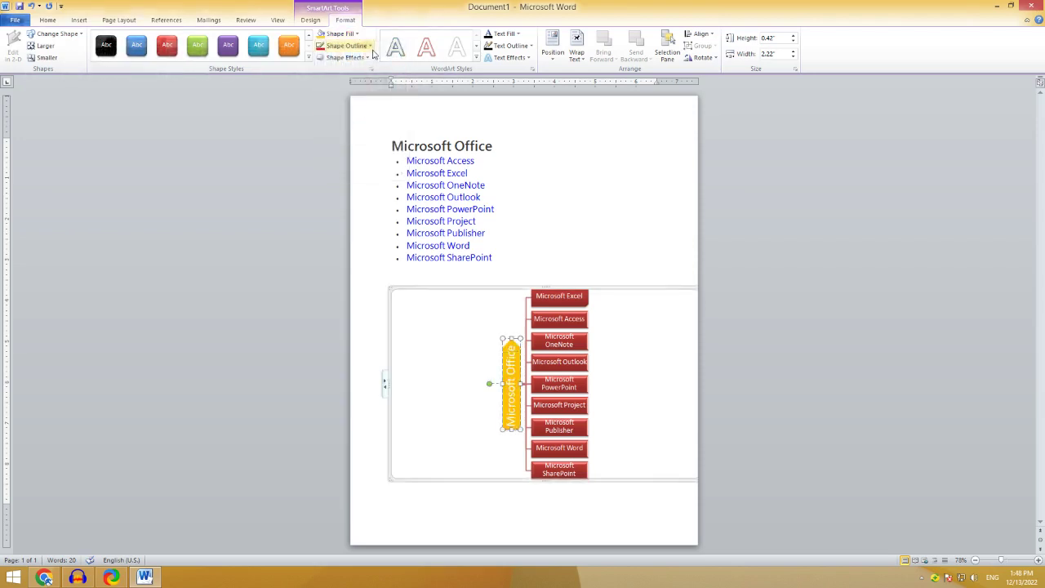
click(370, 46)
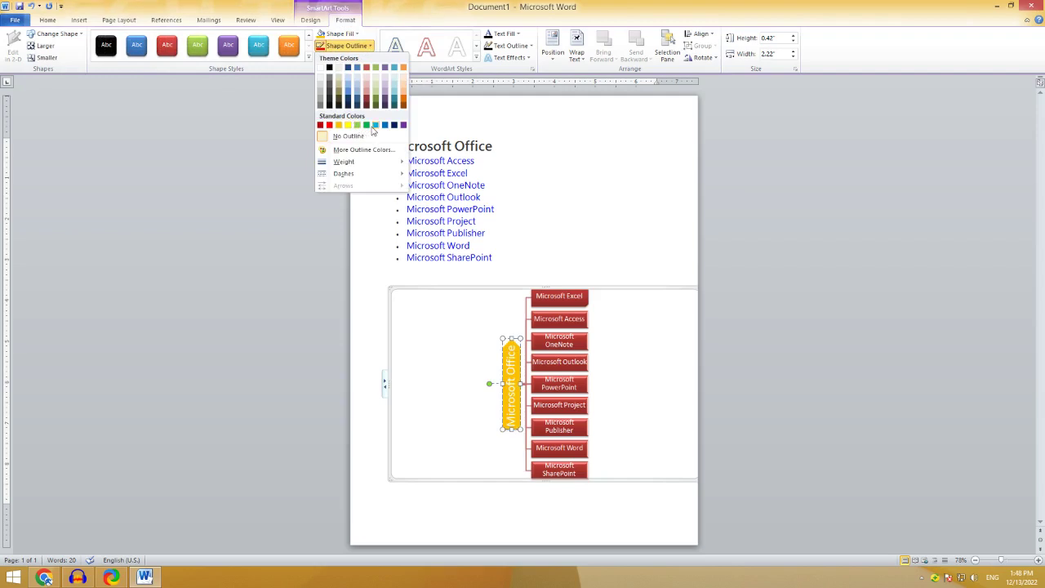
click(478, 213)
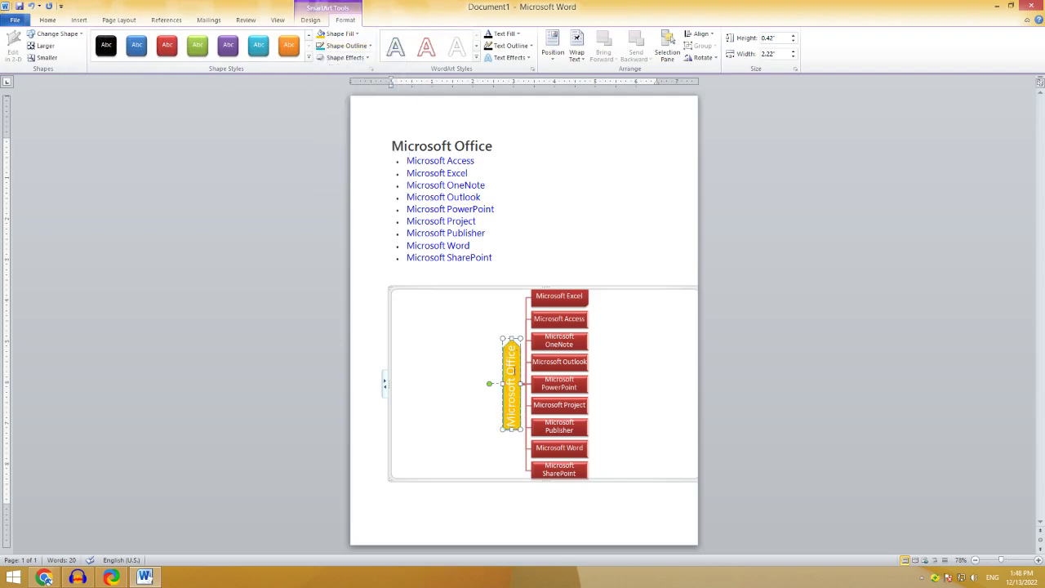
Step: Add a glow effect to the Microsoft Office node and select its text
click(363, 58)
mouse_move(356, 157)
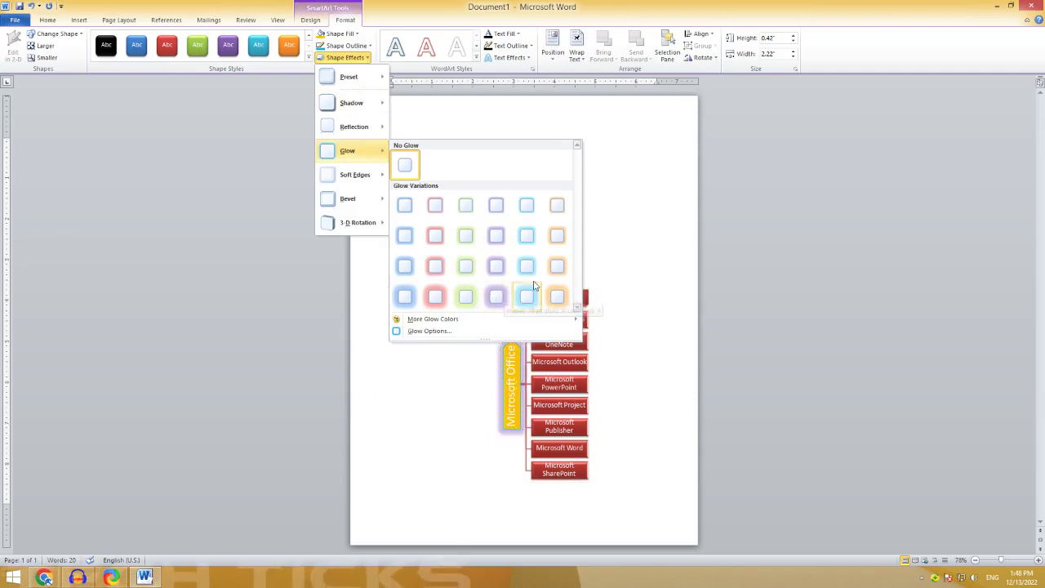
click(462, 205)
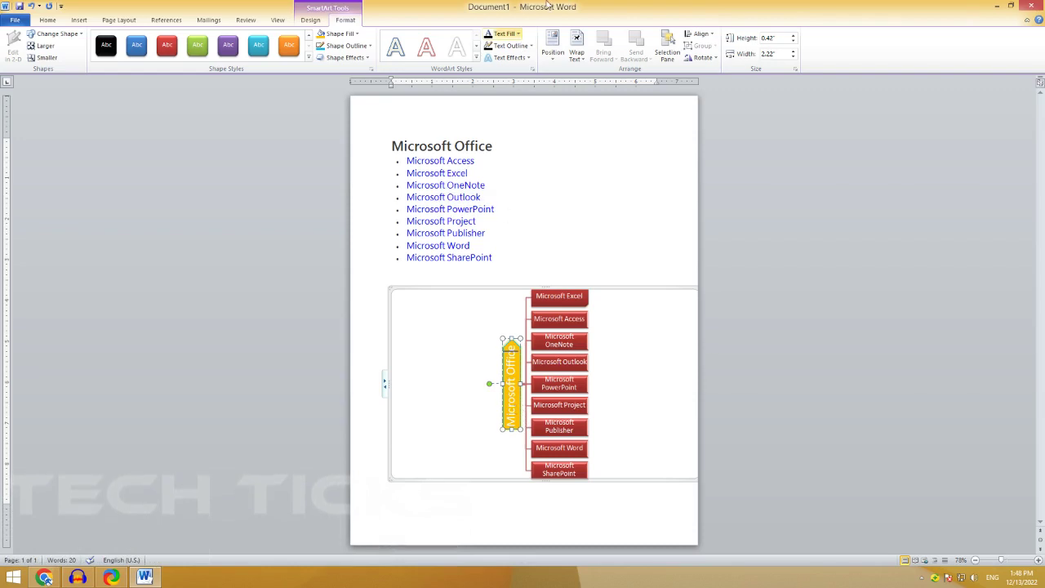
click(518, 33)
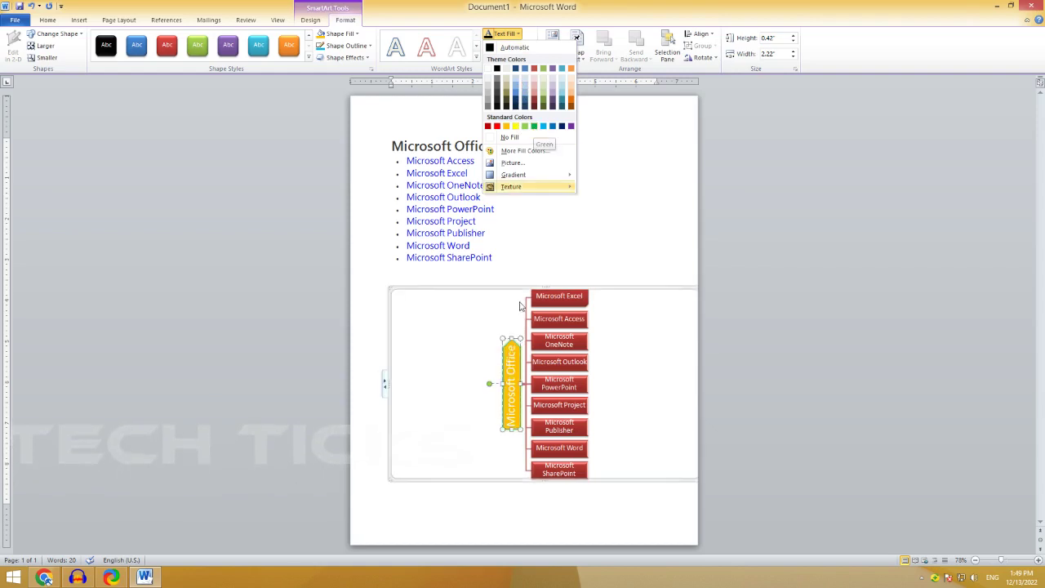
click(512, 352)
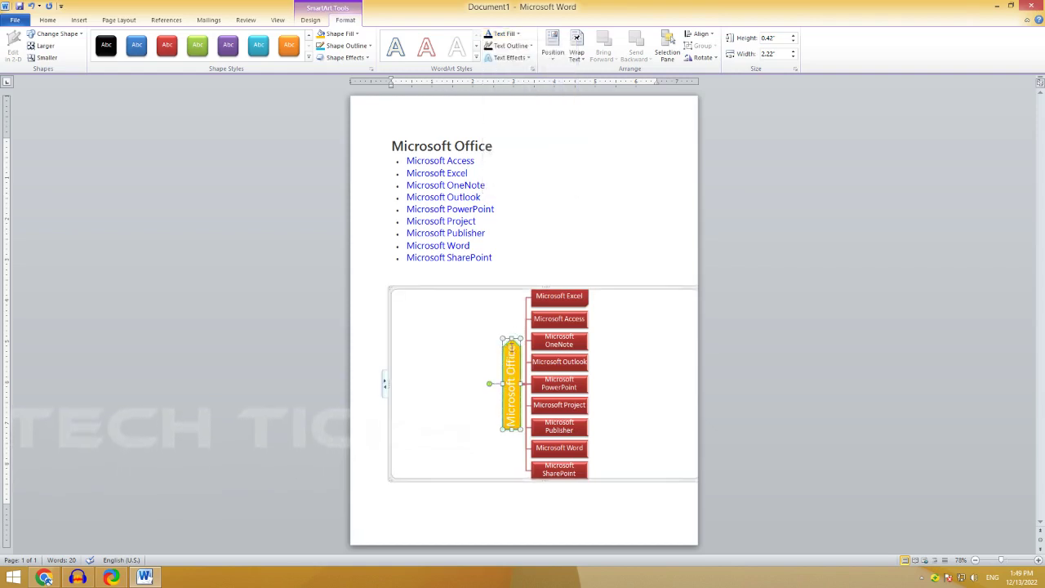
drag(512, 344, 512, 426)
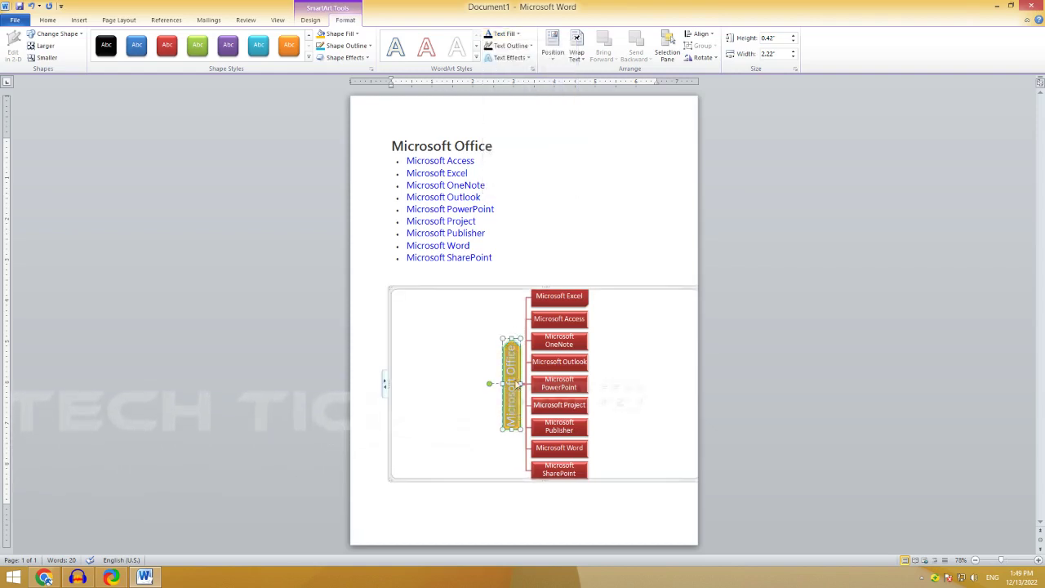
Step: Colour the Microsoft Office node's text light blue
click(518, 34)
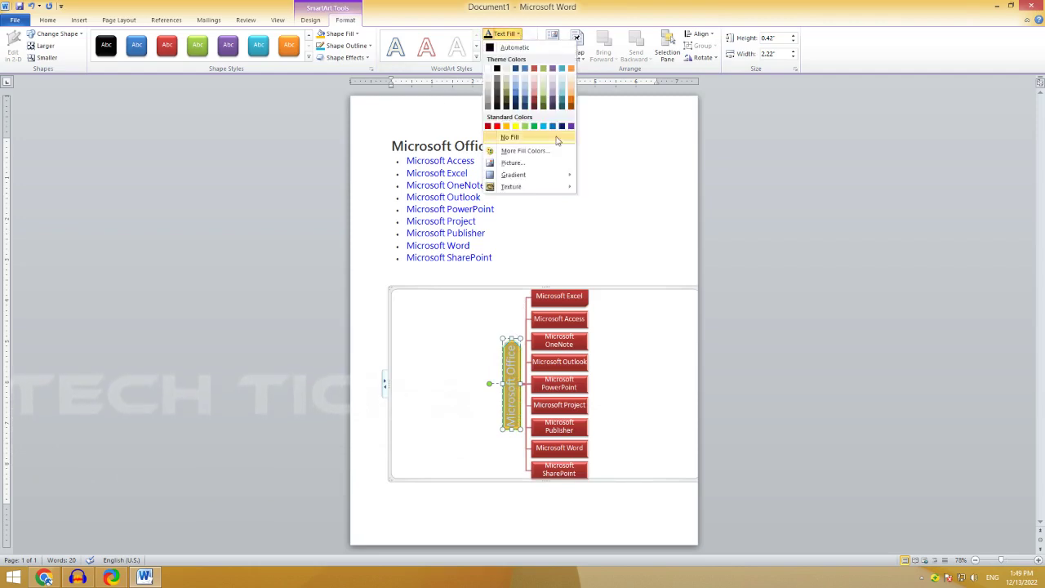
click(544, 126)
click(530, 47)
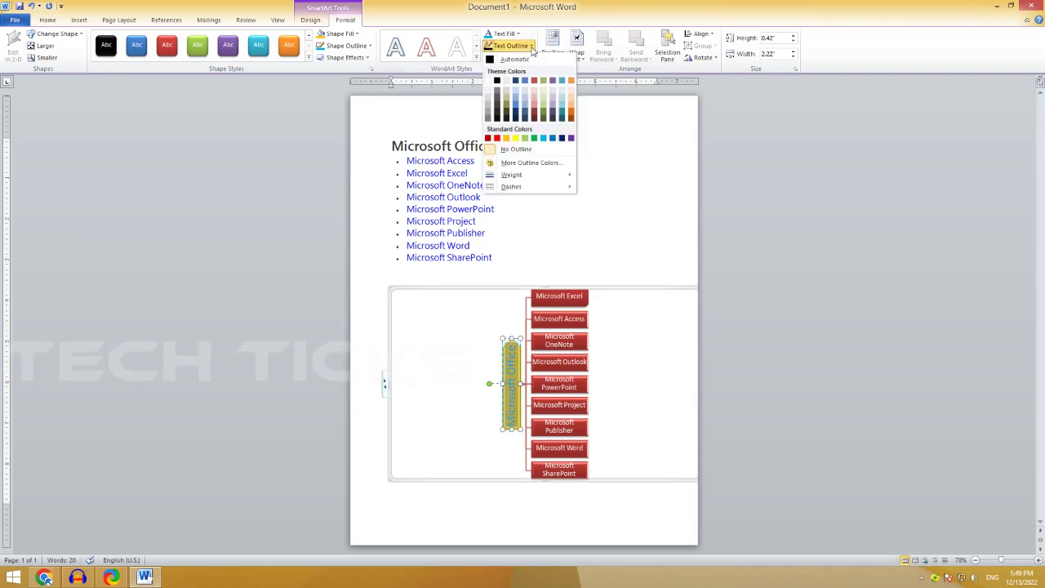
click(590, 7)
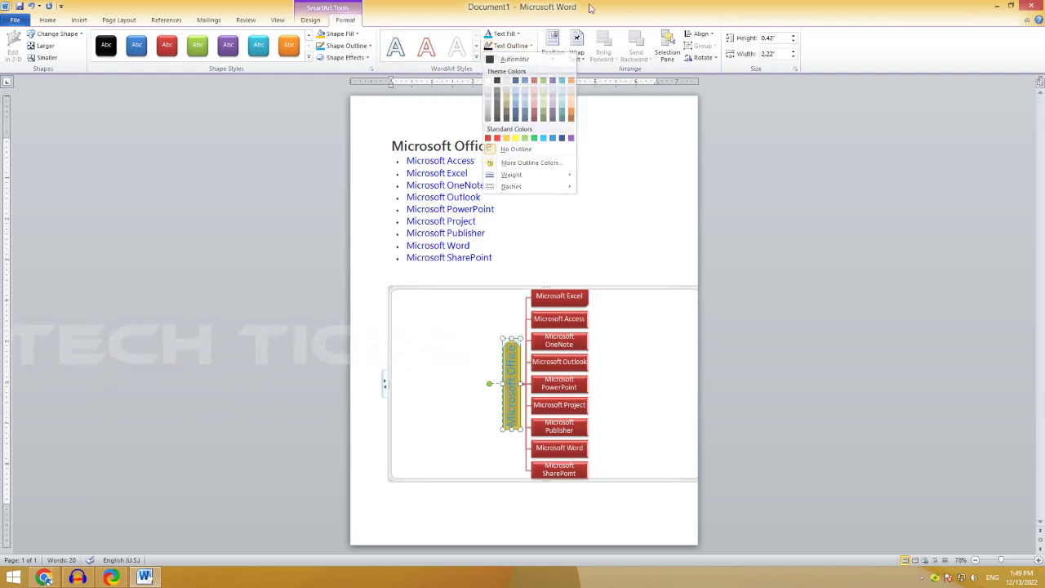
Step: Apply the purple gradient WordArt style to the Microsoft Office label
click(526, 58)
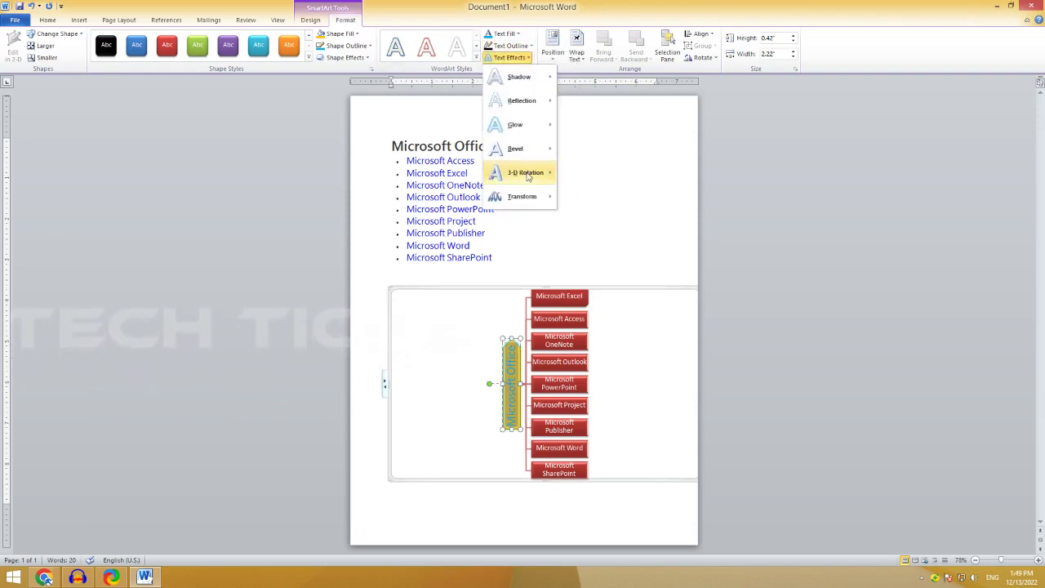
click(477, 62)
click(477, 61)
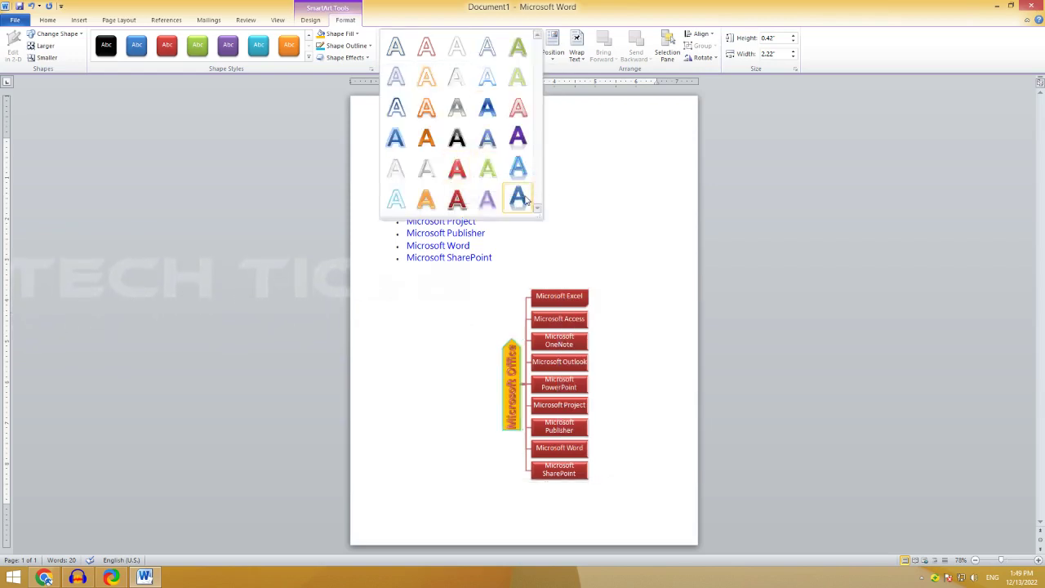
click(507, 12)
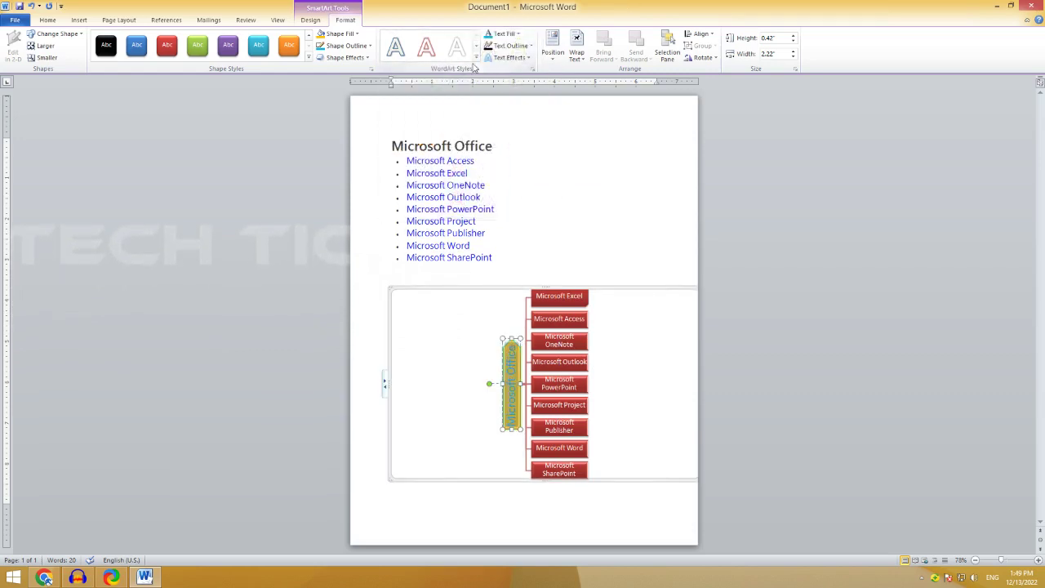
click(477, 57)
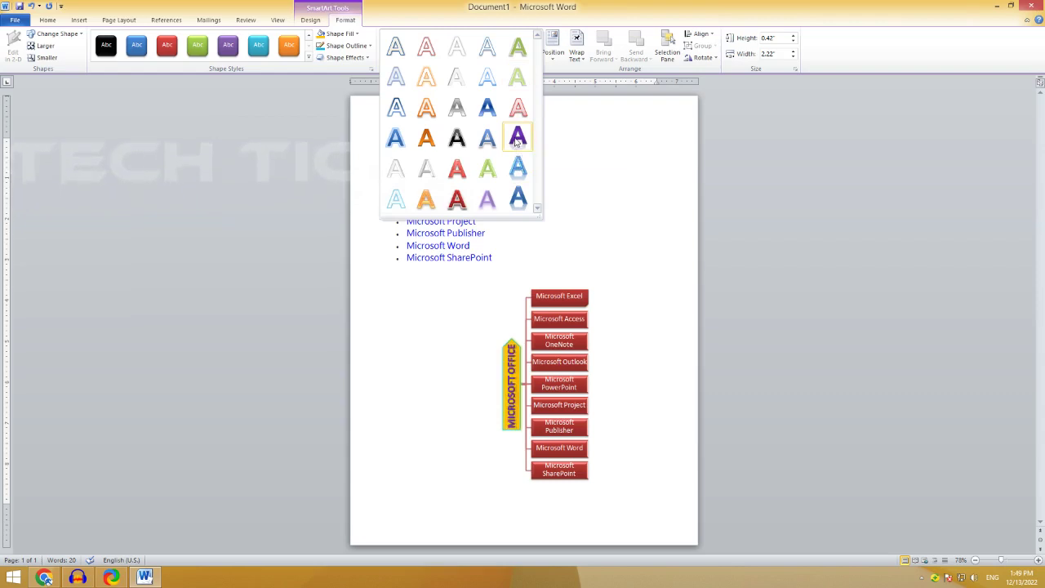
click(517, 138)
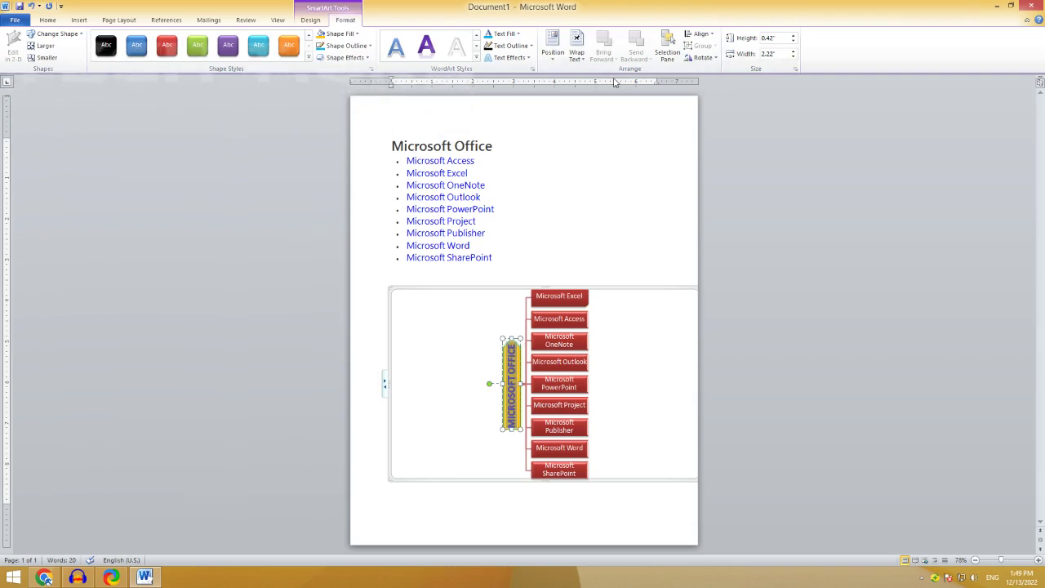
click(309, 58)
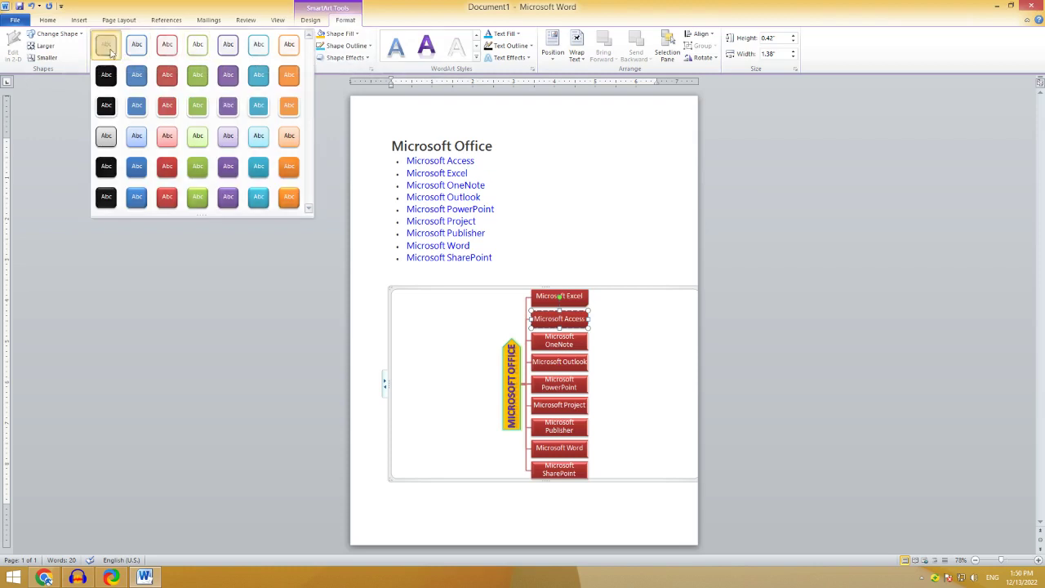
Step: Give the Microsoft Access box a white outlined shape style
click(106, 45)
click(674, 371)
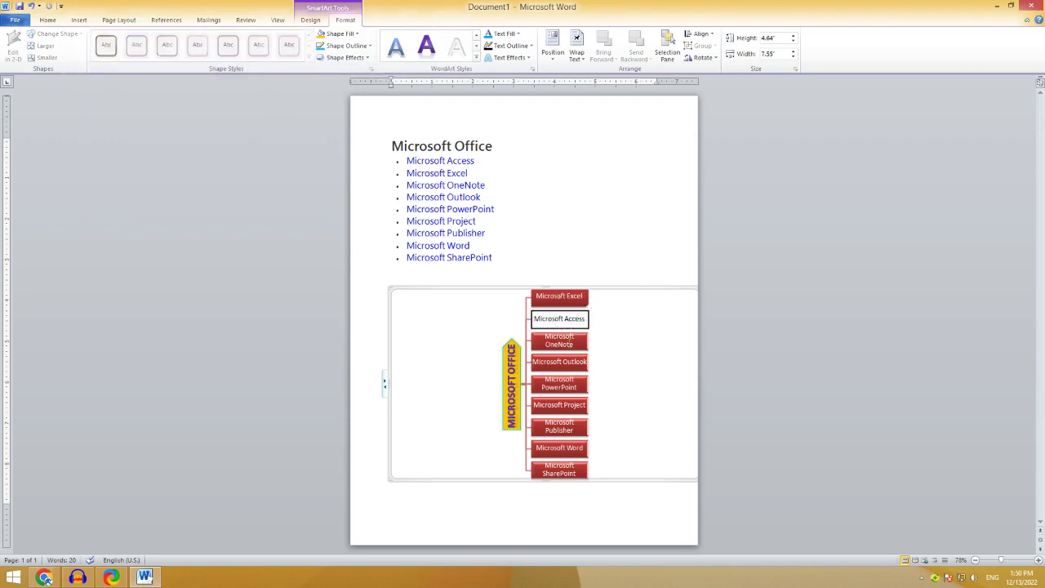
click(569, 323)
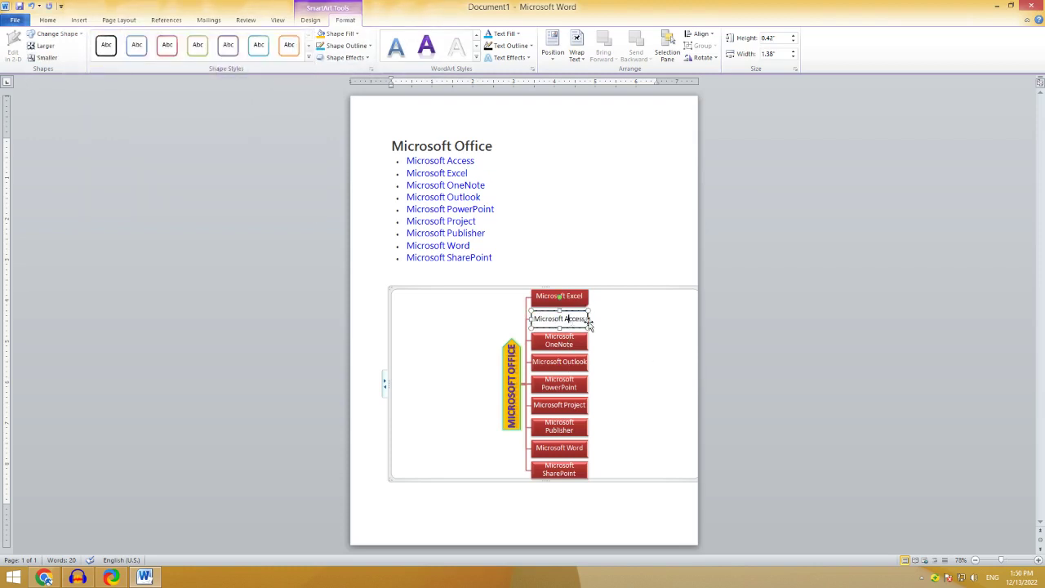
Step: Give the Microsoft Outlook box a light orange shape style, then deselect the graphic
click(588, 366)
click(308, 57)
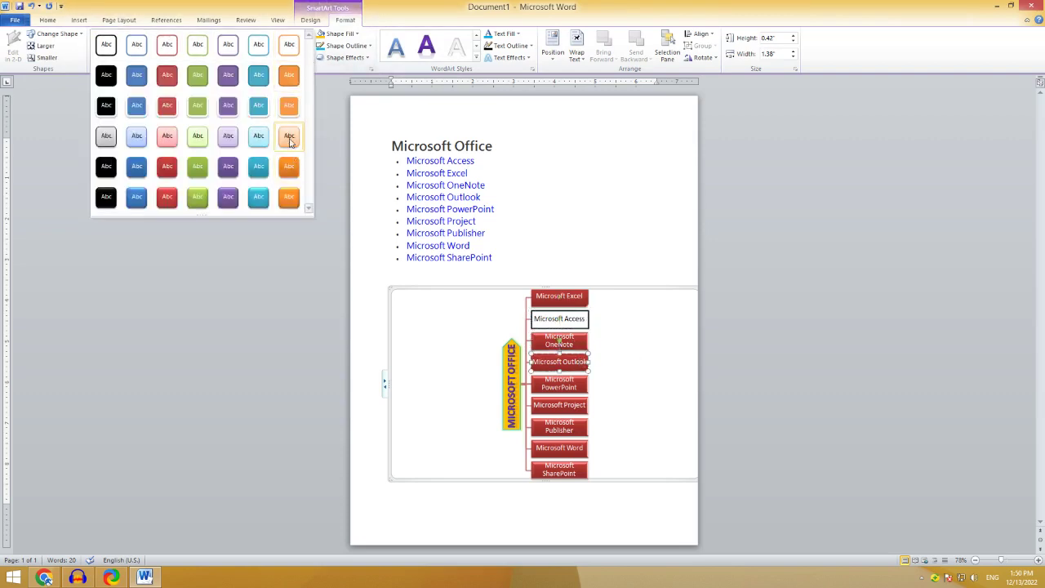
click(290, 141)
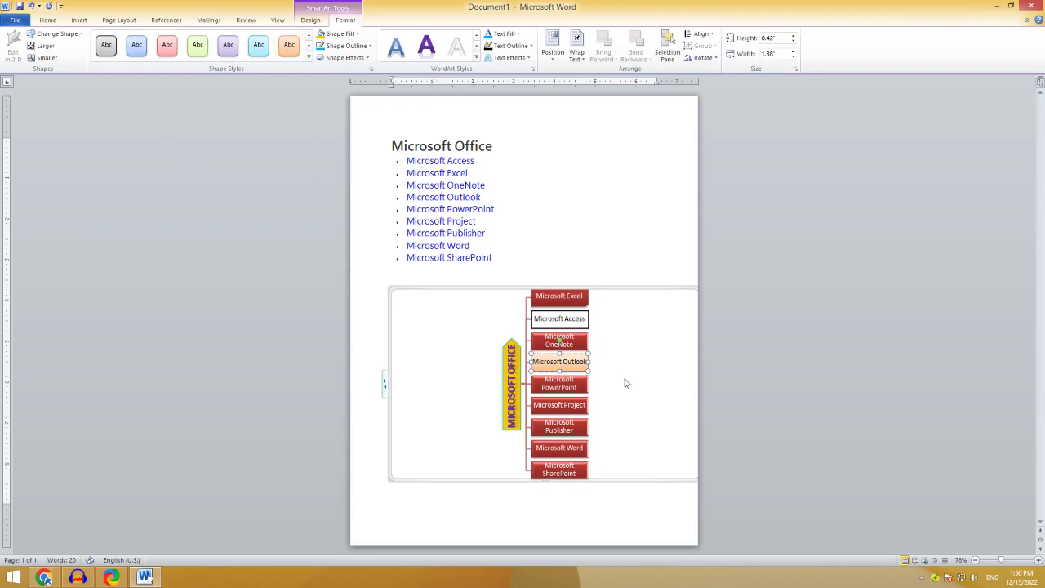
click(587, 257)
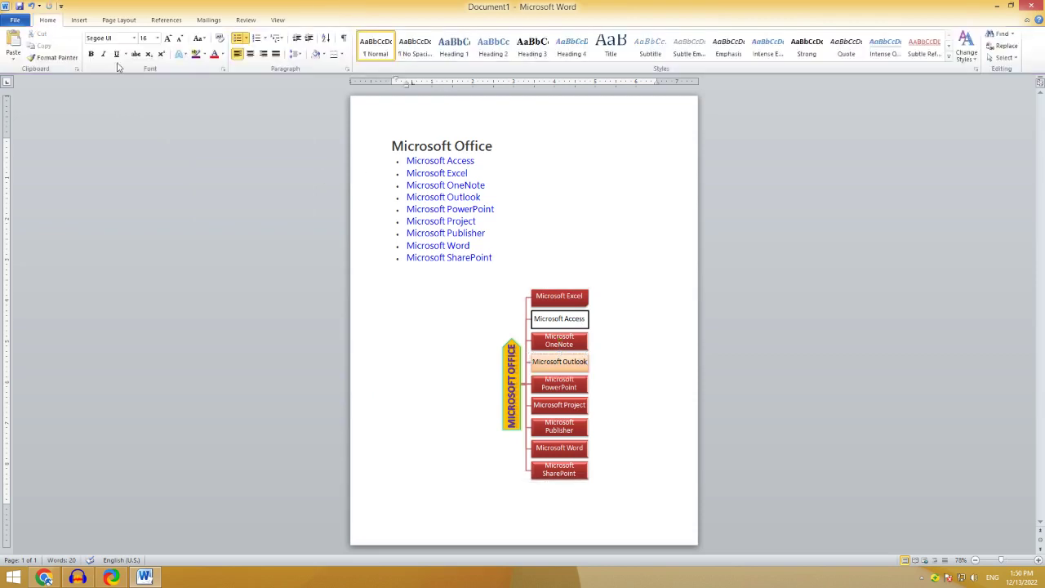
Step: Start a new SmartArt graphic and browse the Process through Picture layout categories
click(79, 21)
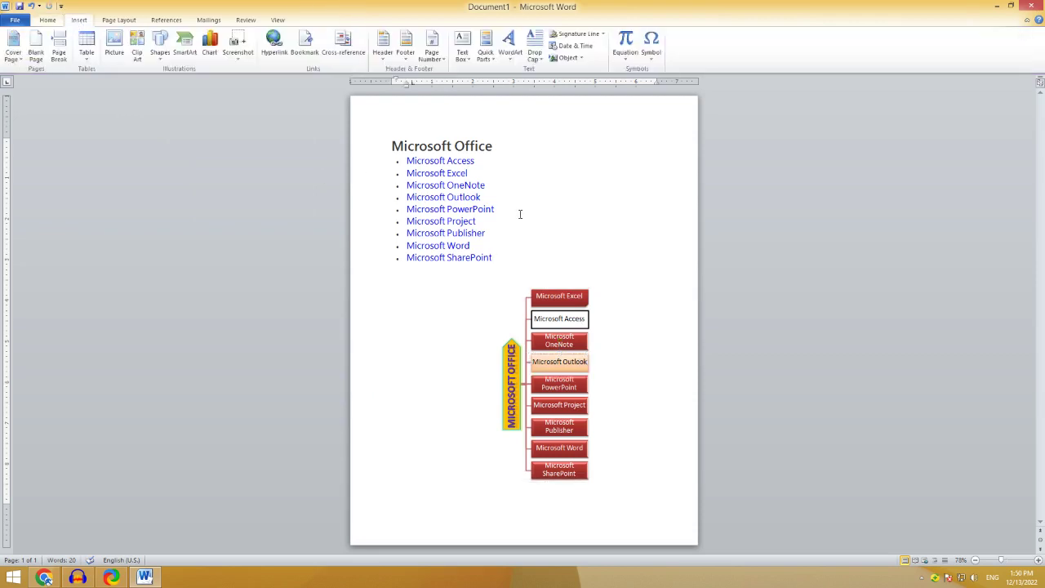
click(187, 51)
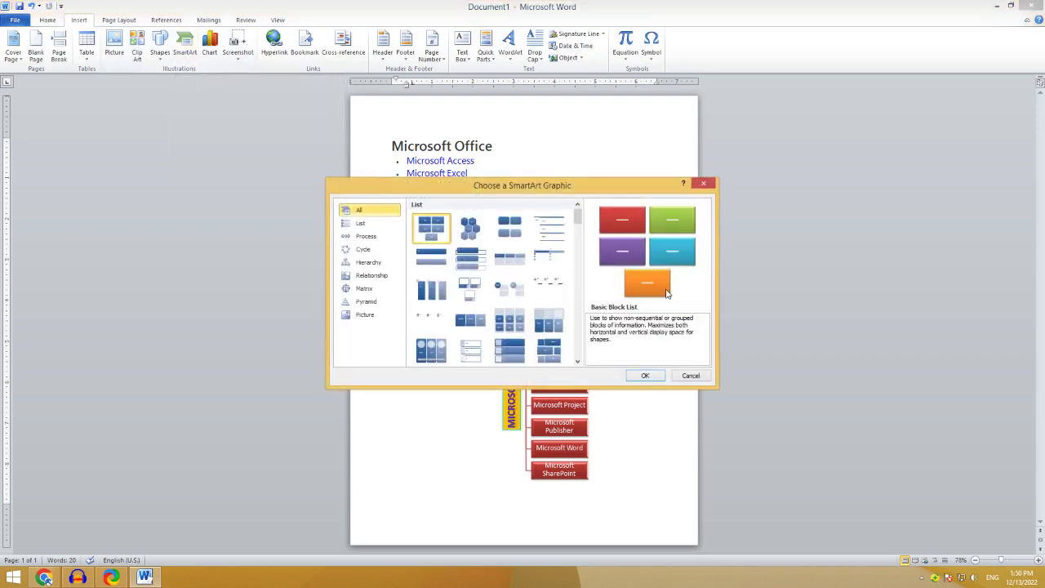
click(366, 236)
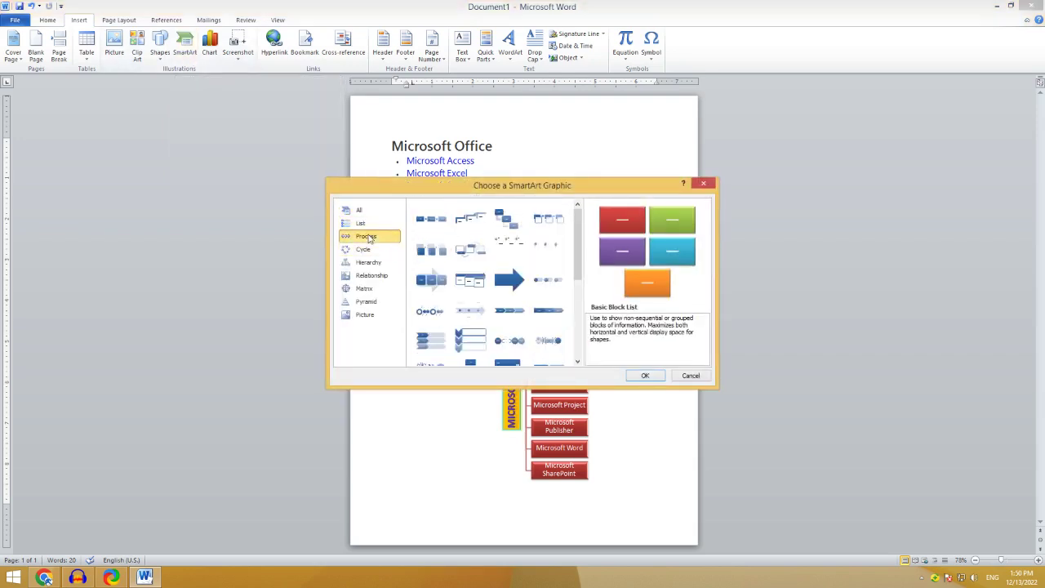
click(374, 249)
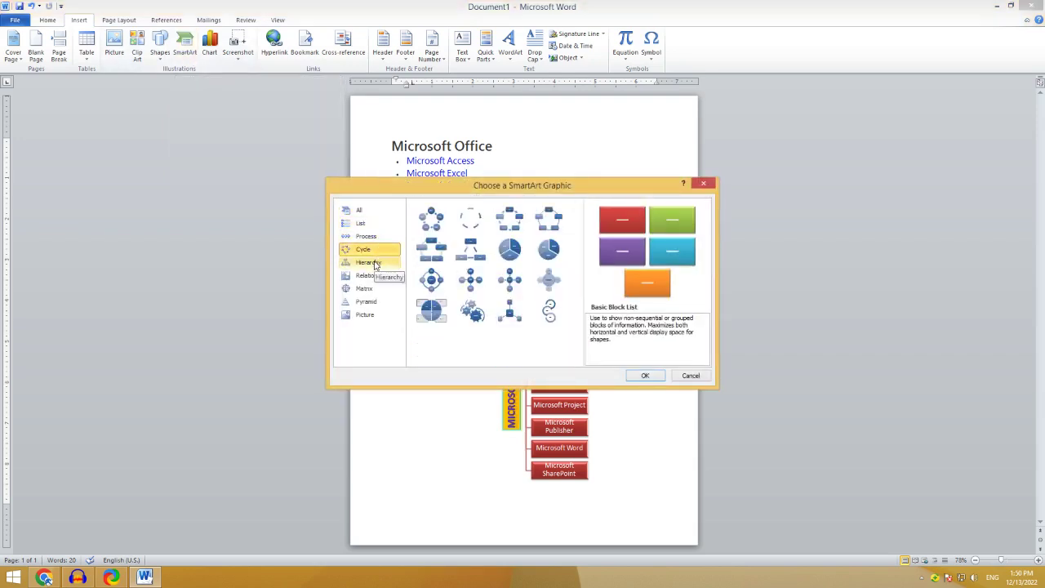
click(372, 262)
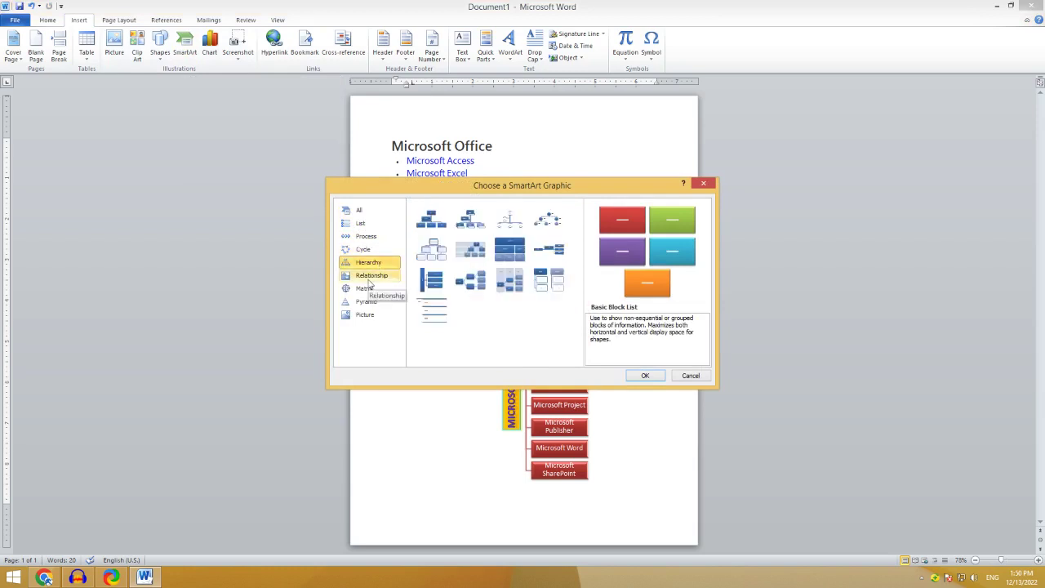
click(368, 275)
click(363, 288)
click(361, 301)
click(364, 315)
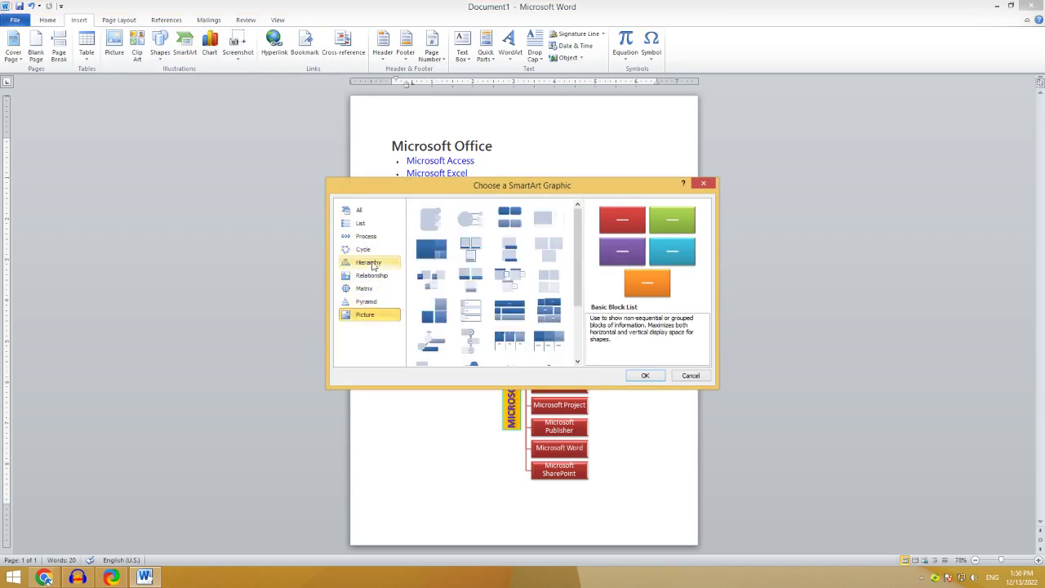
click(369, 261)
click(374, 251)
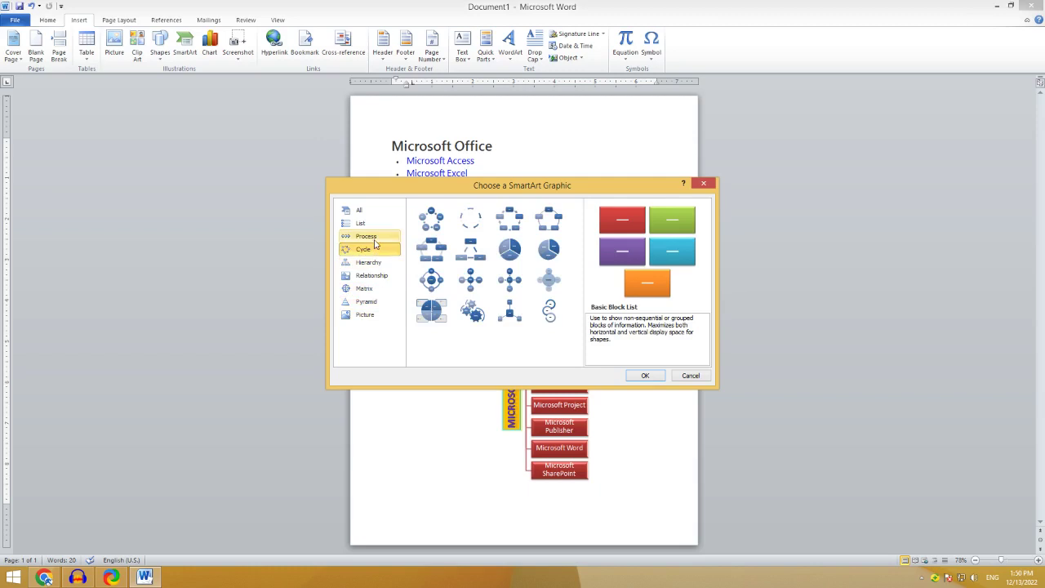
click(374, 238)
Step: Review the List and other layout categories, then insert a Basic Block List graphic
click(366, 227)
click(366, 215)
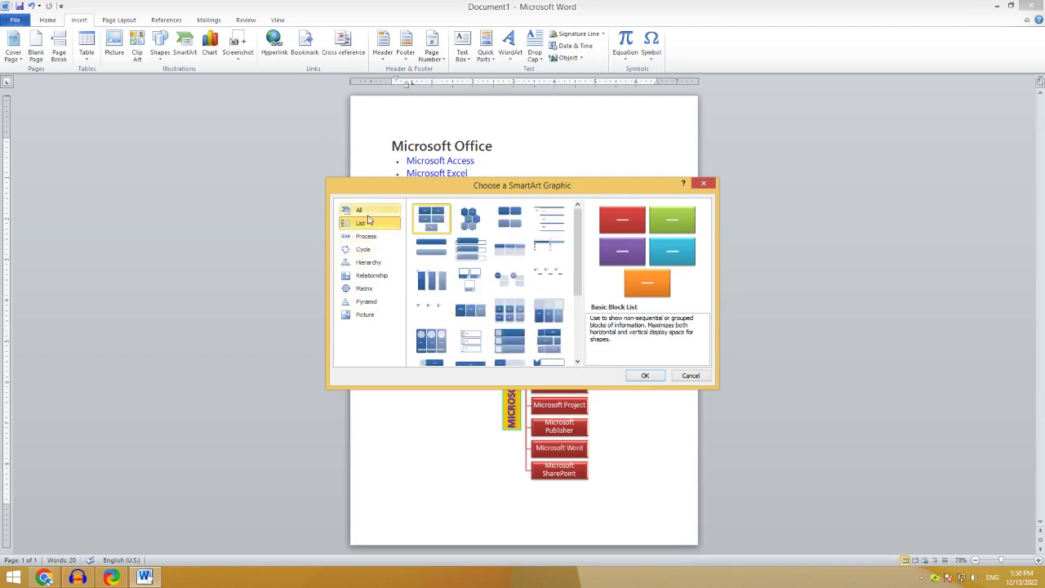
click(370, 226)
click(377, 237)
click(373, 251)
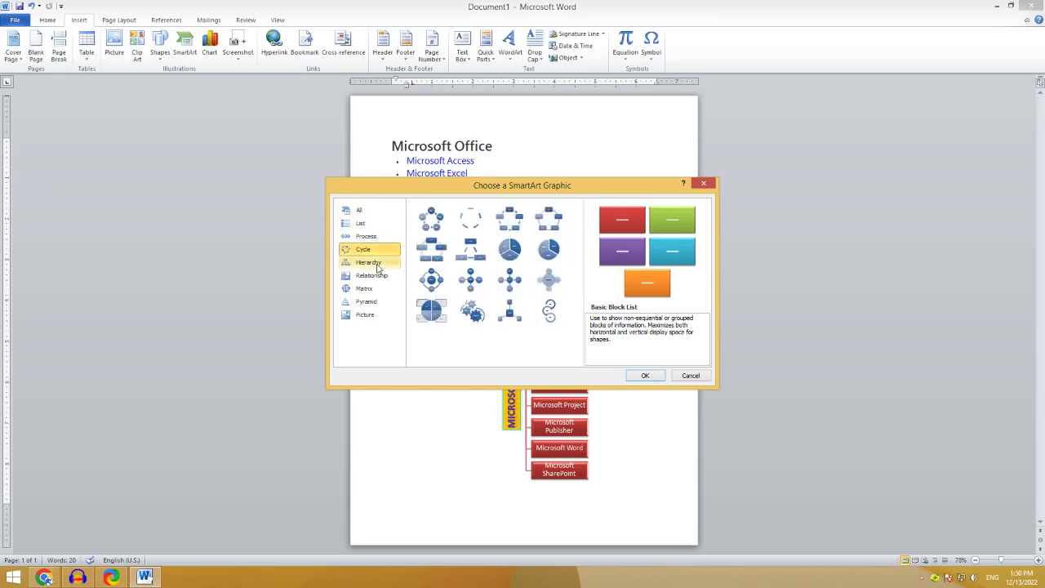
click(379, 263)
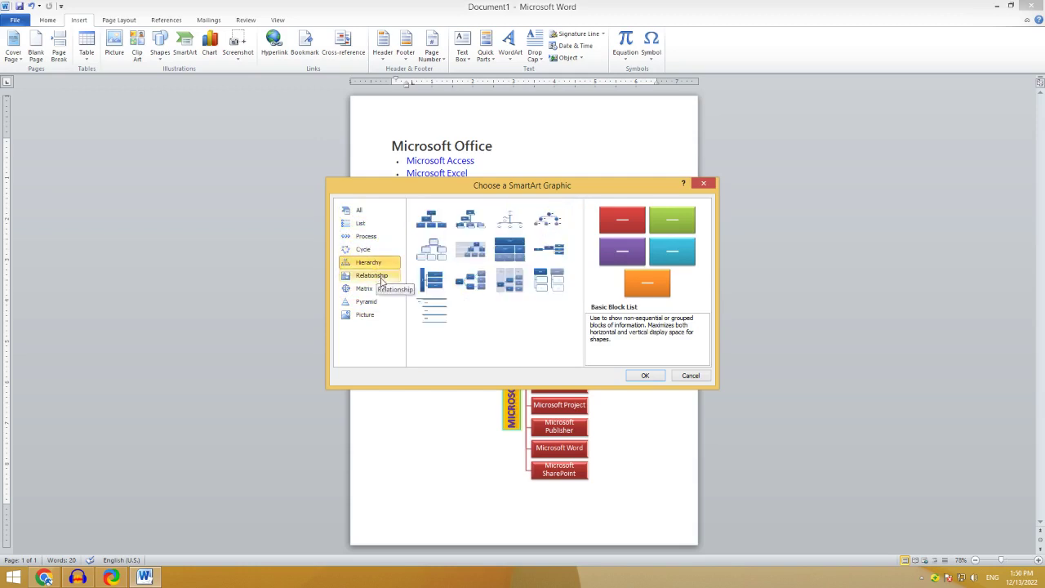
click(380, 280)
click(375, 292)
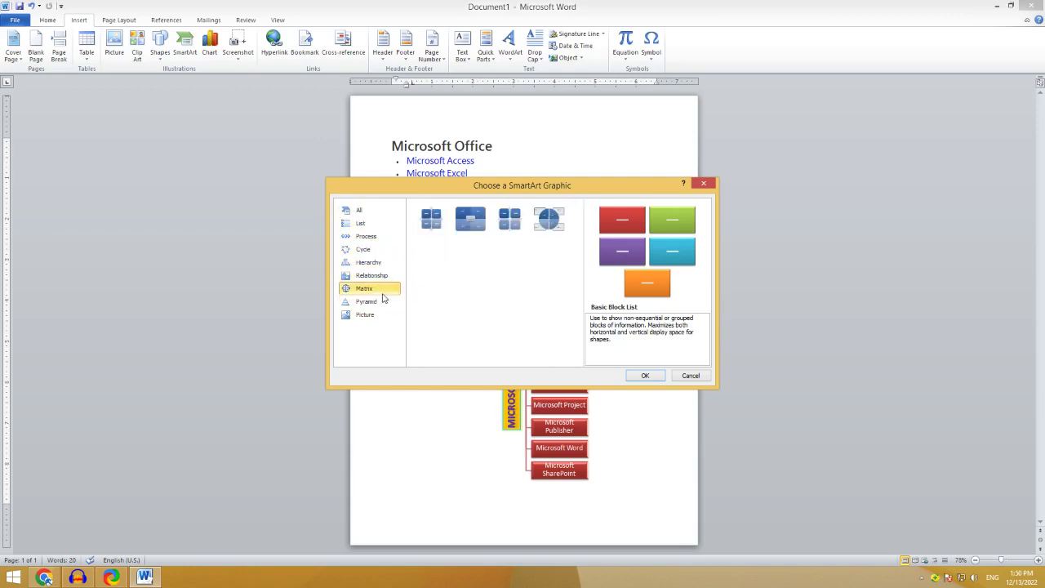
click(377, 302)
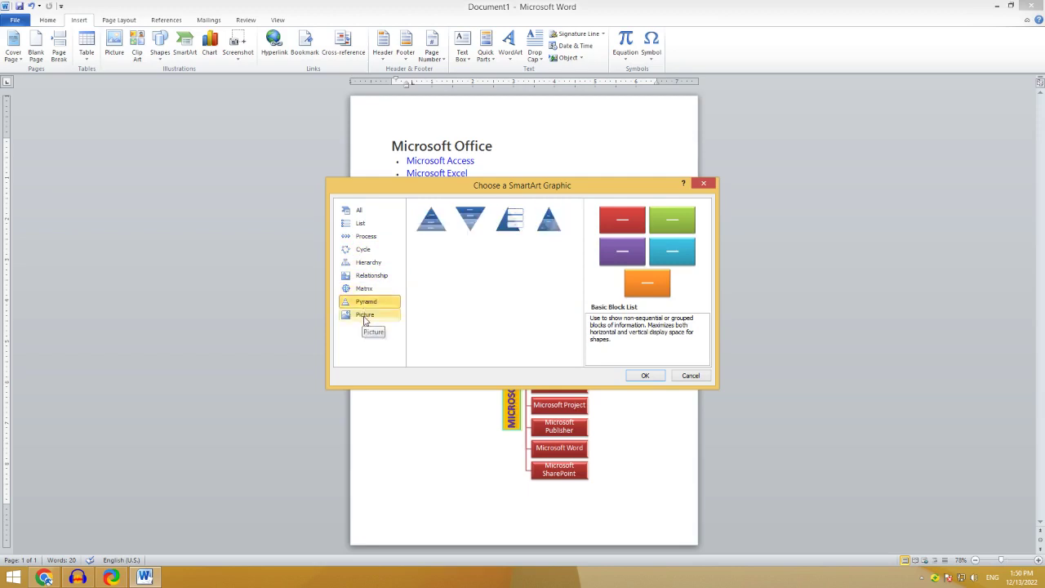
click(366, 318)
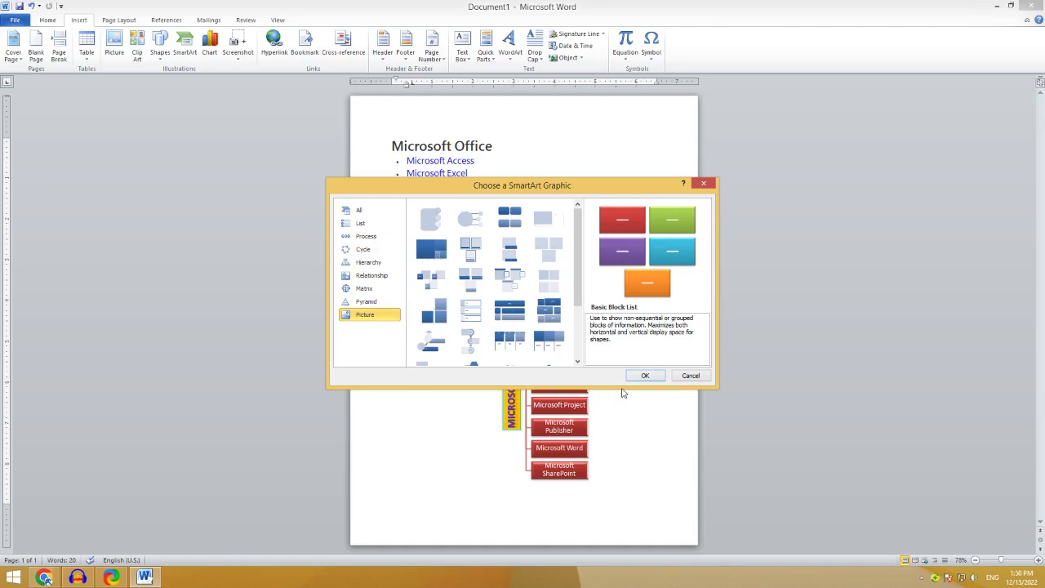
click(645, 376)
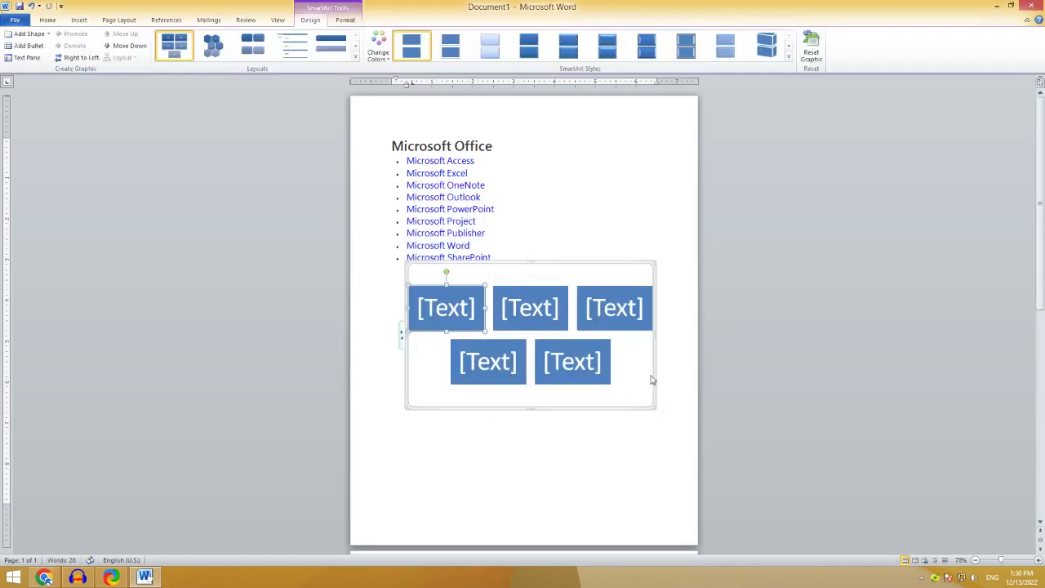
Step: Select everything with Ctrl+A and delete the heading, bulleted list and diagrams
click(604, 467)
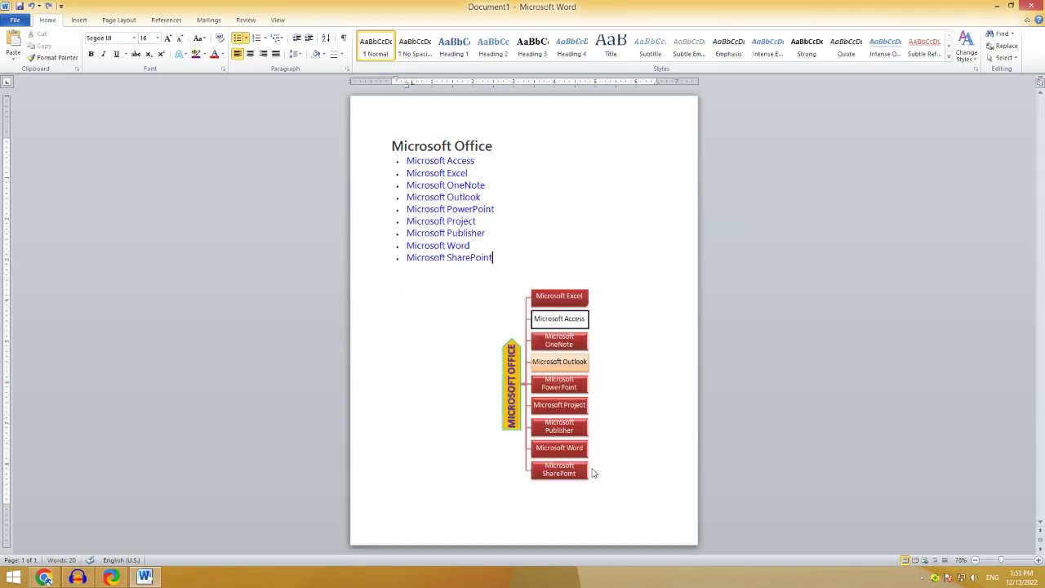
click(649, 375)
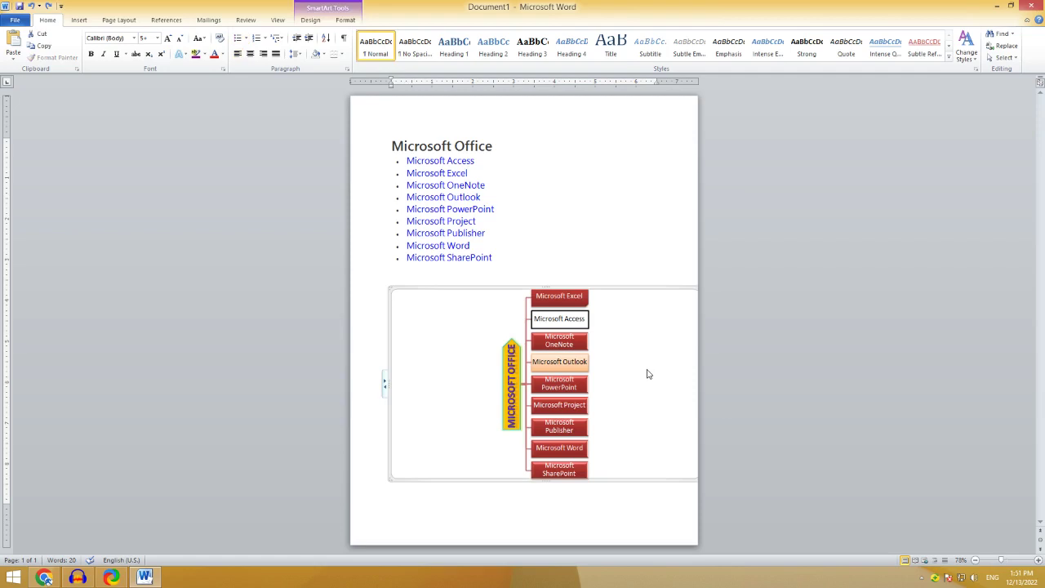
click(563, 196)
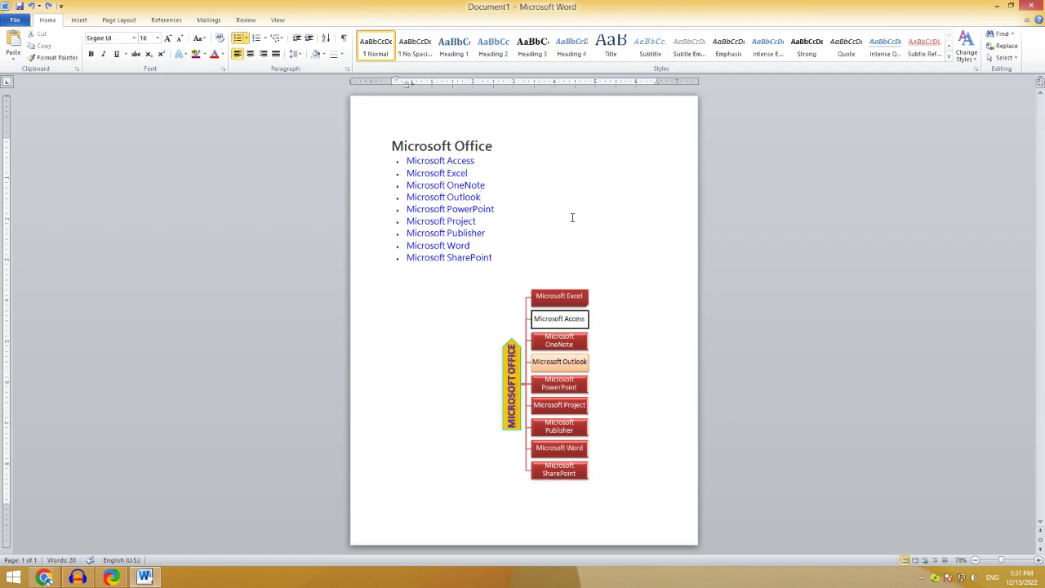
click(79, 20)
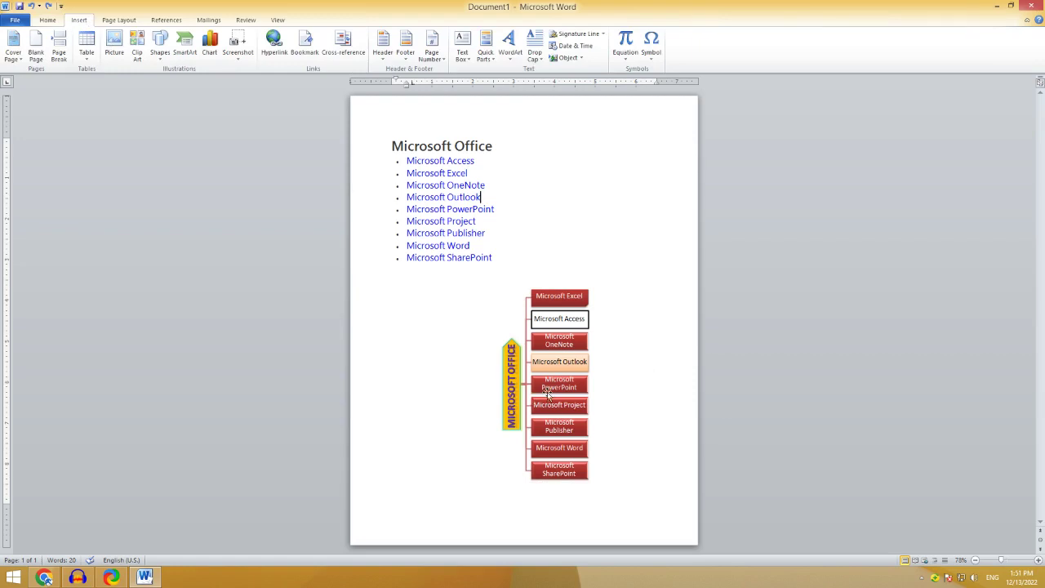
key(ctrl+a)
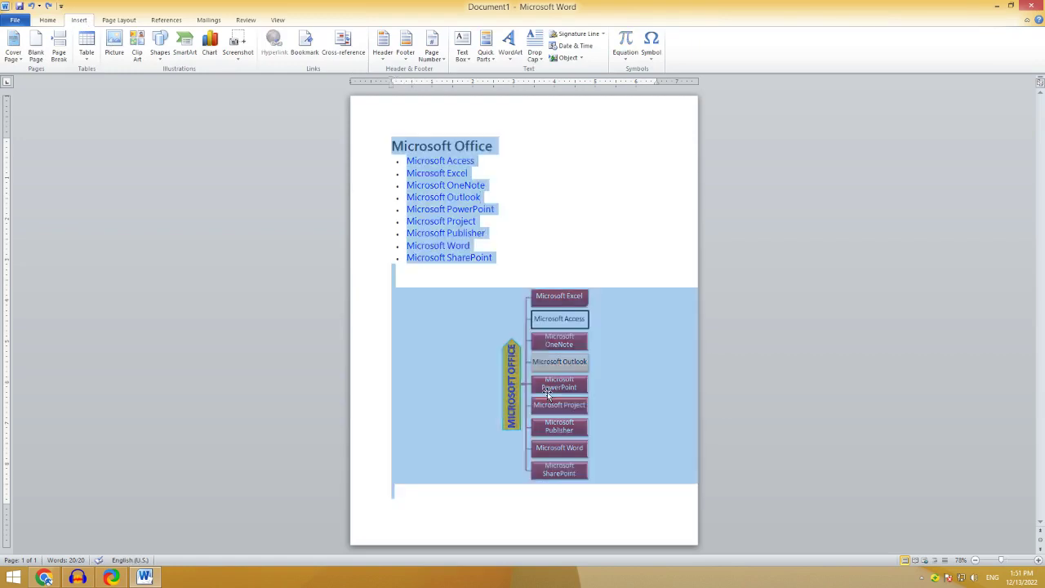
key(Delete)
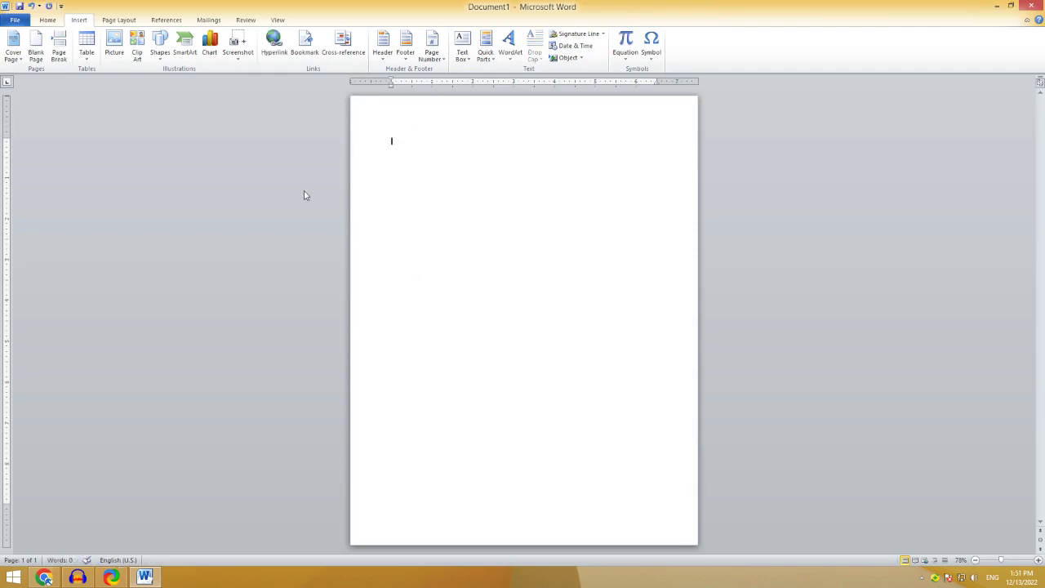